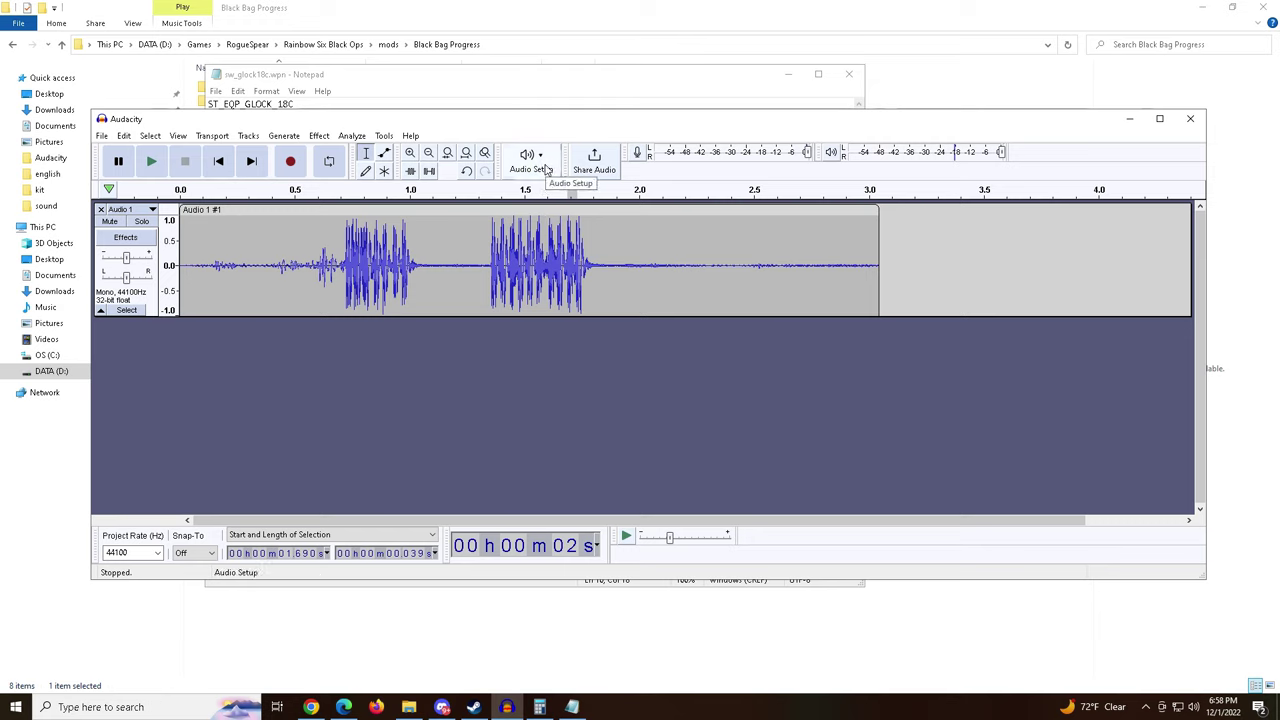
Examine the audio setup options for host, playback device, recording device and recording channels.
{"action": "left_click", "coordinate": [549, 170]}
{"action": "mouse_move", "coordinate": [553, 190]}
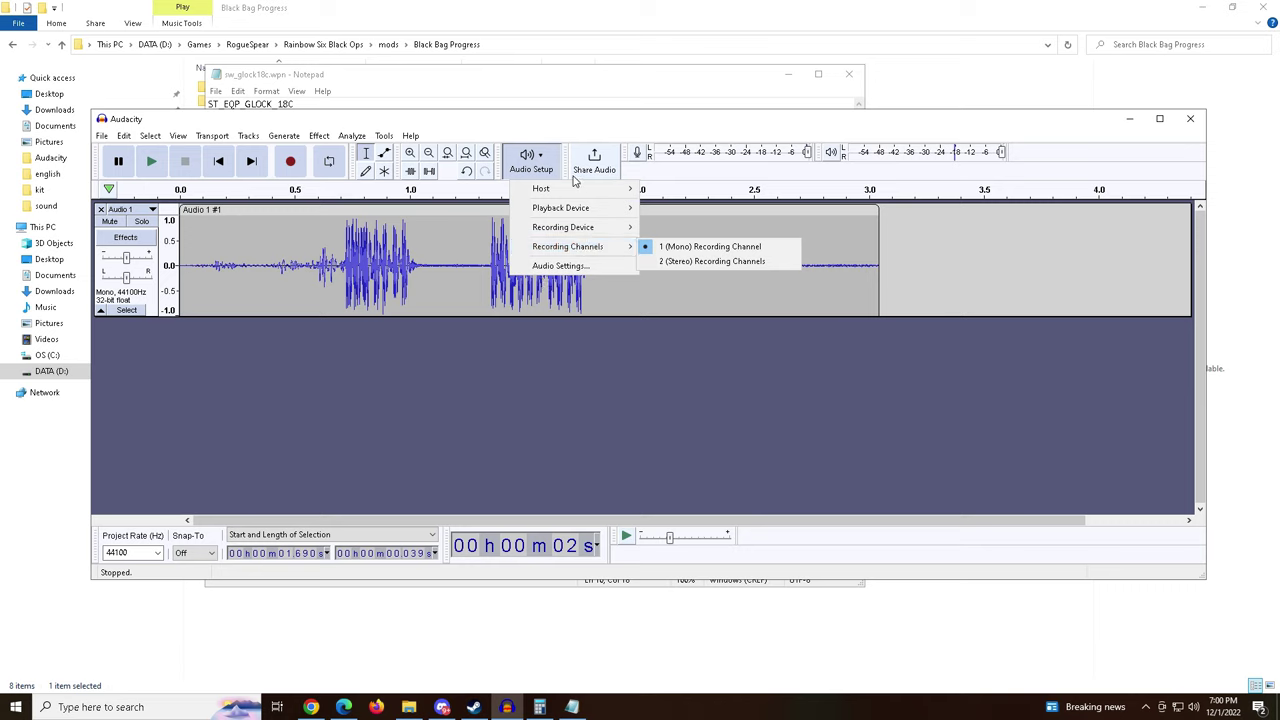
{"action": "mouse_move", "coordinate": [563, 194]}
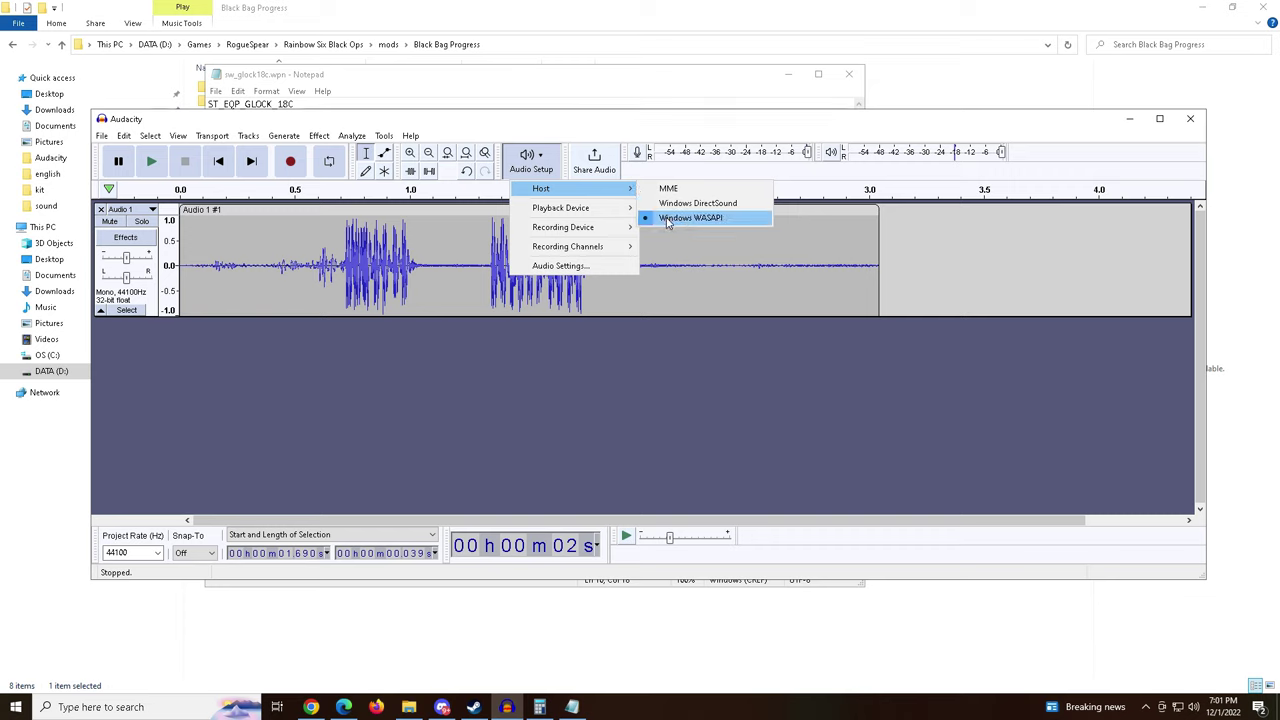
{"action": "mouse_move", "coordinate": [590, 213]}
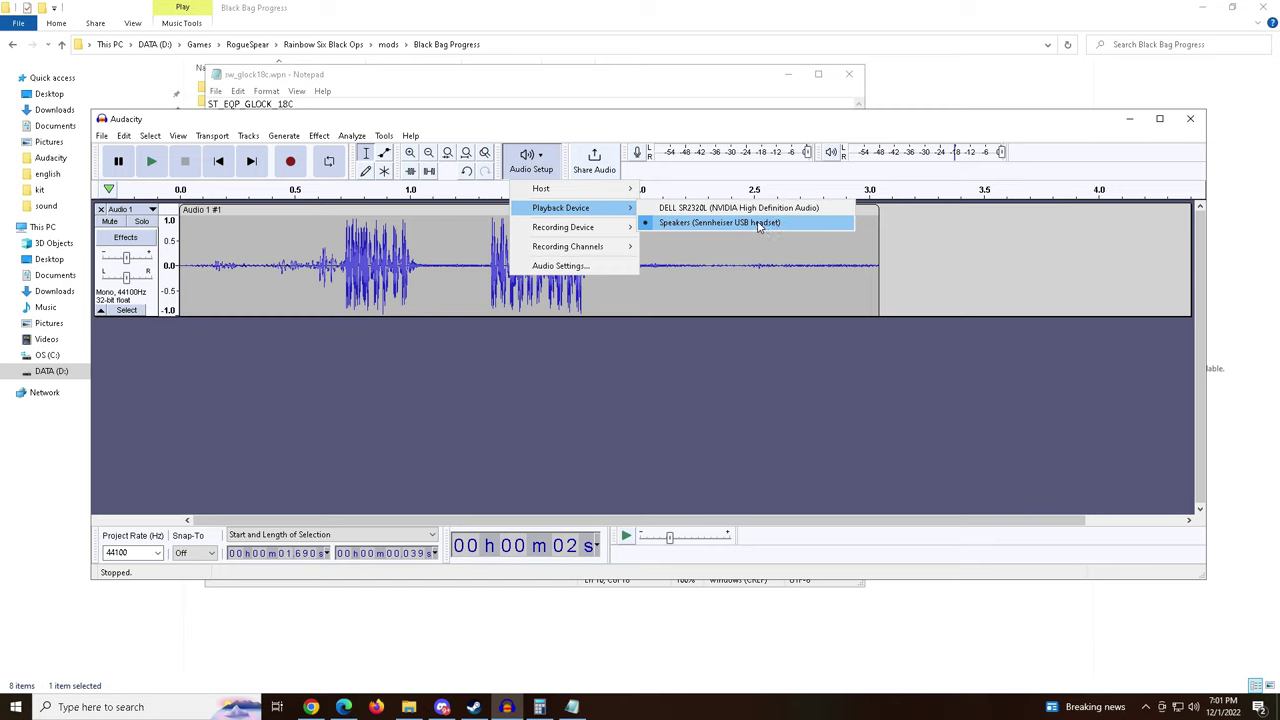
{"action": "mouse_move", "coordinate": [590, 233]}
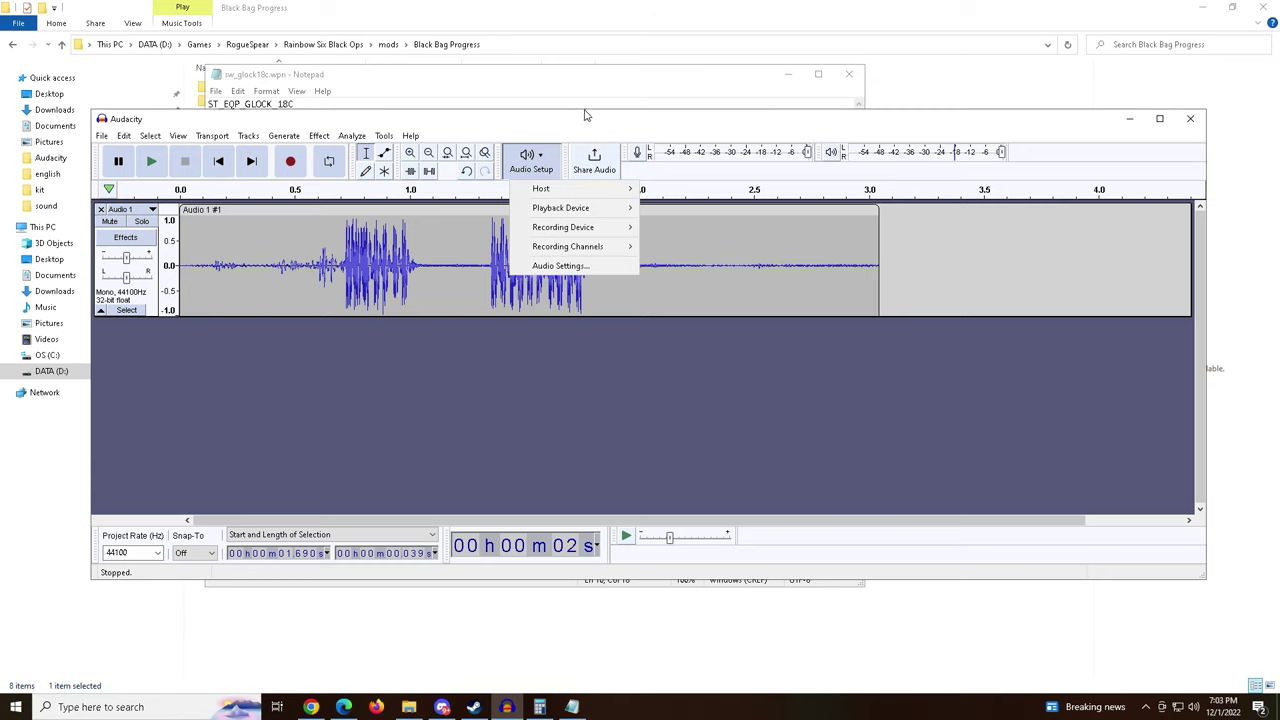
{"action": "left_click", "coordinate": [496, 122]}
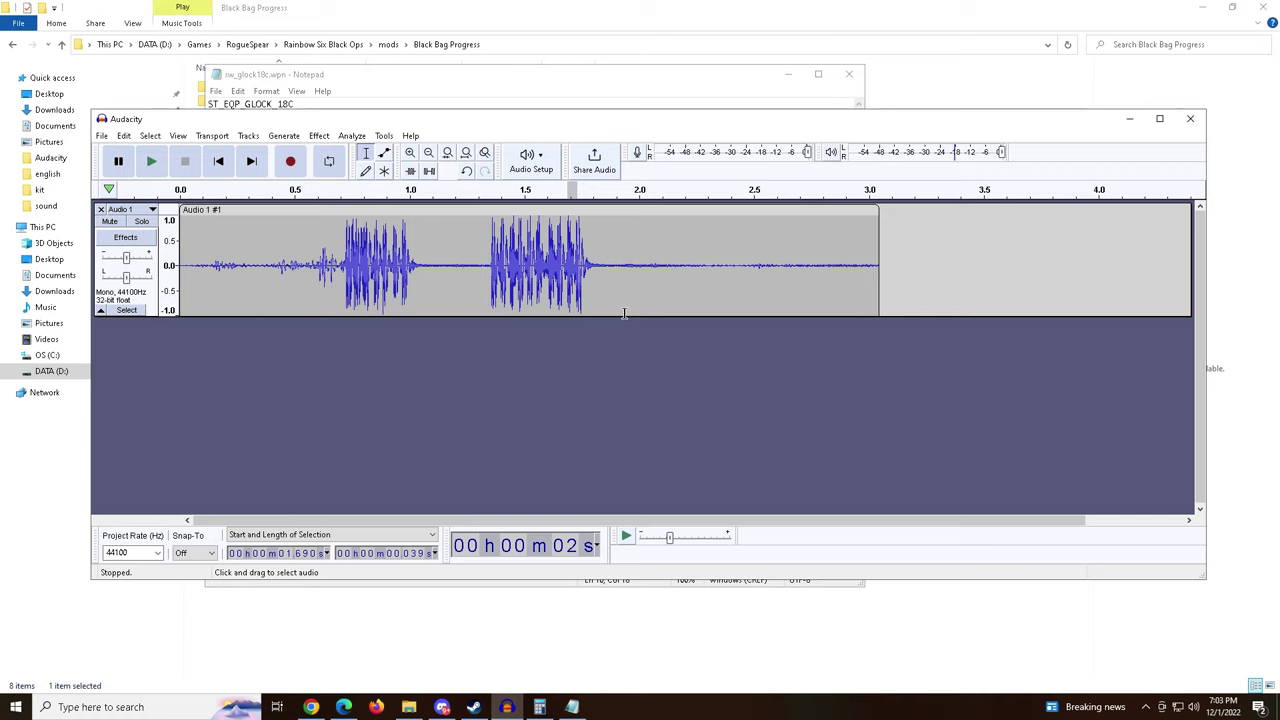
Examine the waveform near the end of the second burst closely and place the cursor at about 1.646 s.
{"action": "left_click", "coordinate": [557, 261]}
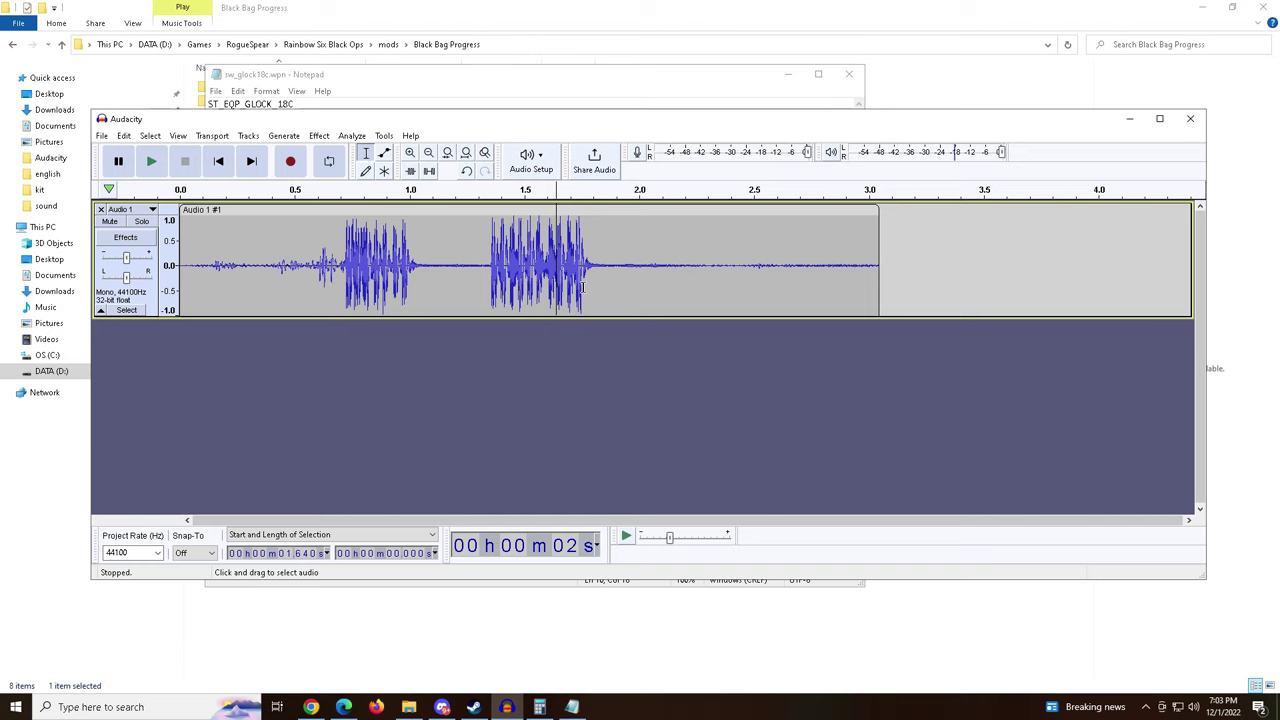
{"action": "left_click", "coordinate": [410, 152]}
{"action": "left_click", "coordinate": [410, 152]}
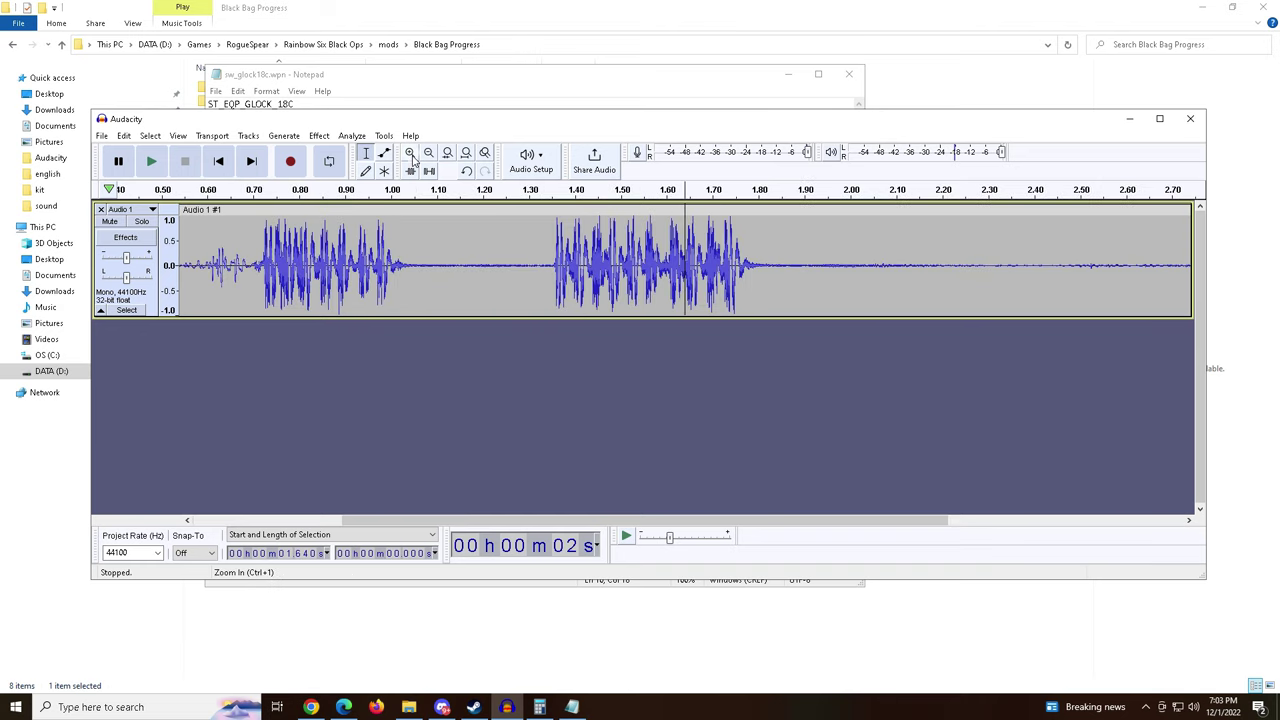
{"action": "left_click", "coordinate": [411, 153]}
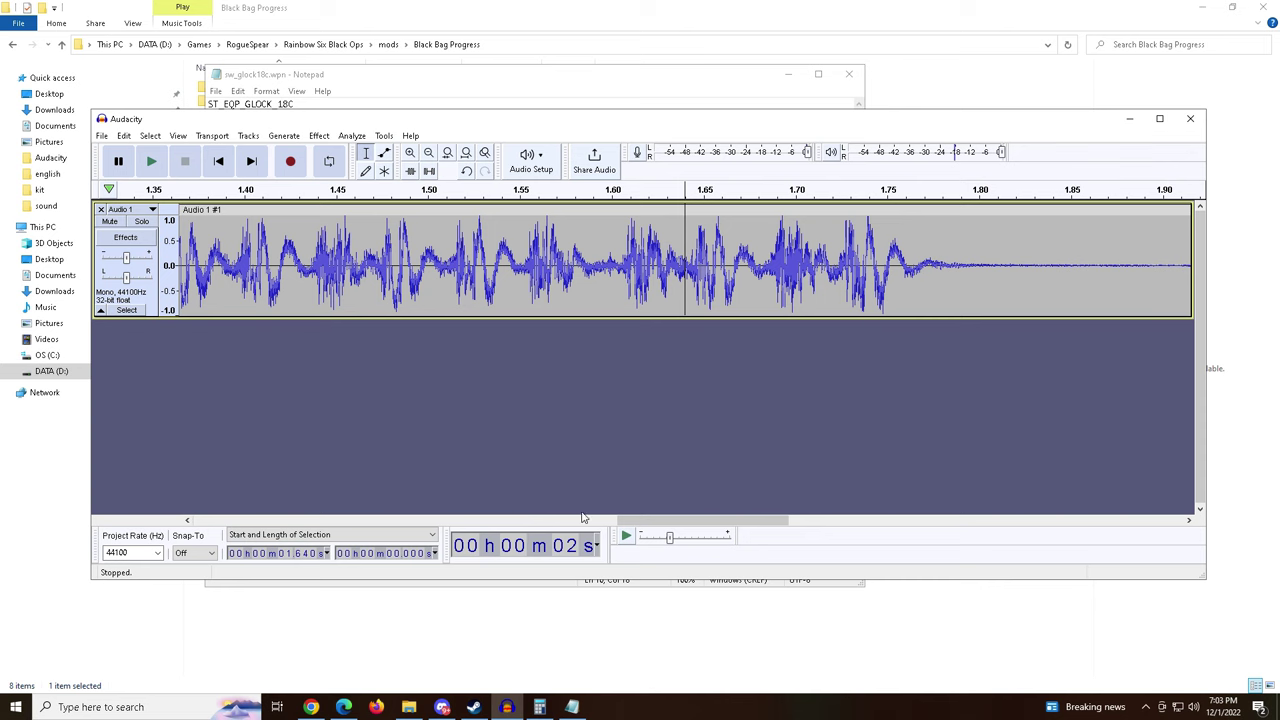
{"action": "left_click_drag", "start_coordinate": [635, 525], "coordinate": [659, 524]}
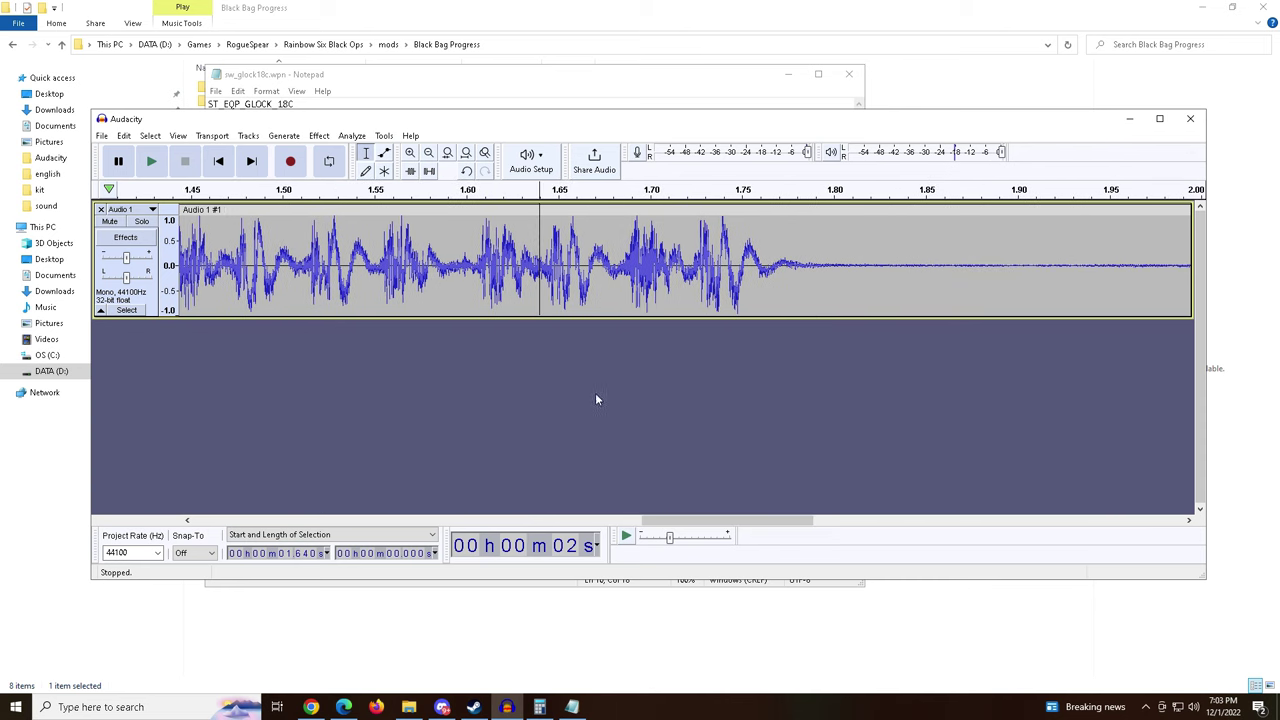
{"action": "left_click", "coordinate": [551, 271]}
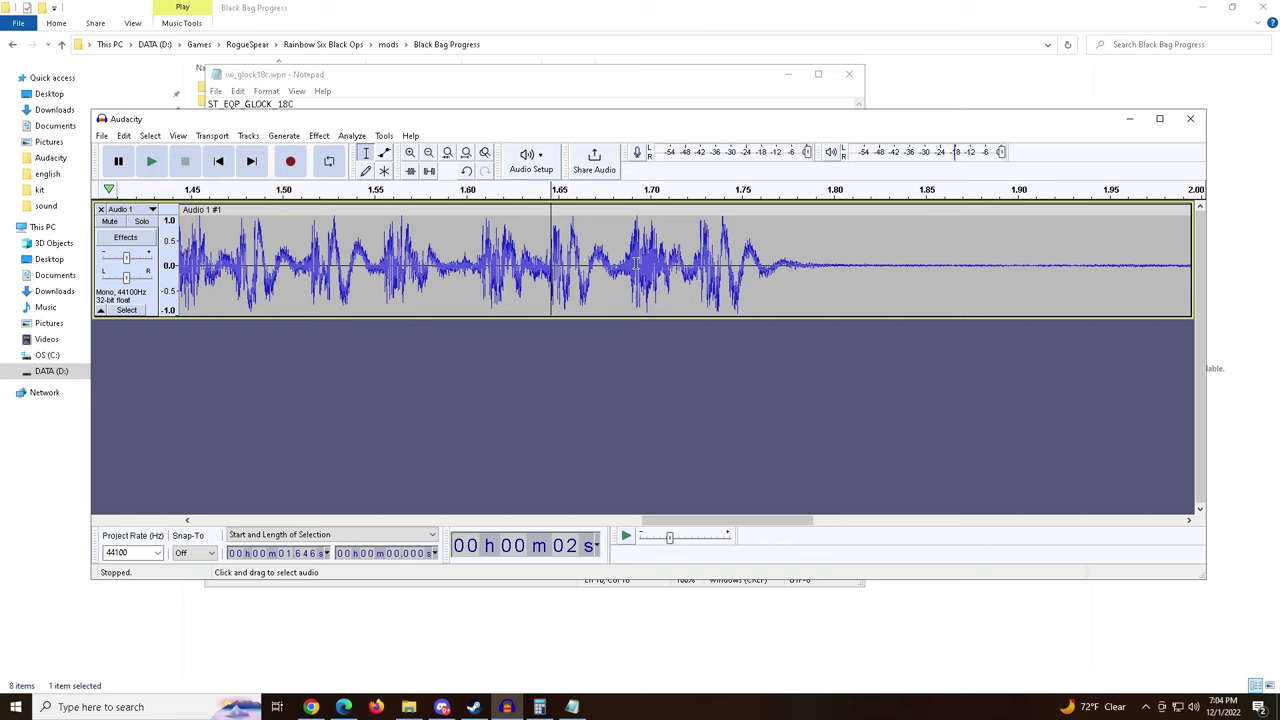
Select about 0.569 s of audio starting at 1.645 s, covering the end of the second burst, and play it back repeatedly.
{"action": "left_click", "coordinate": [428, 156]}
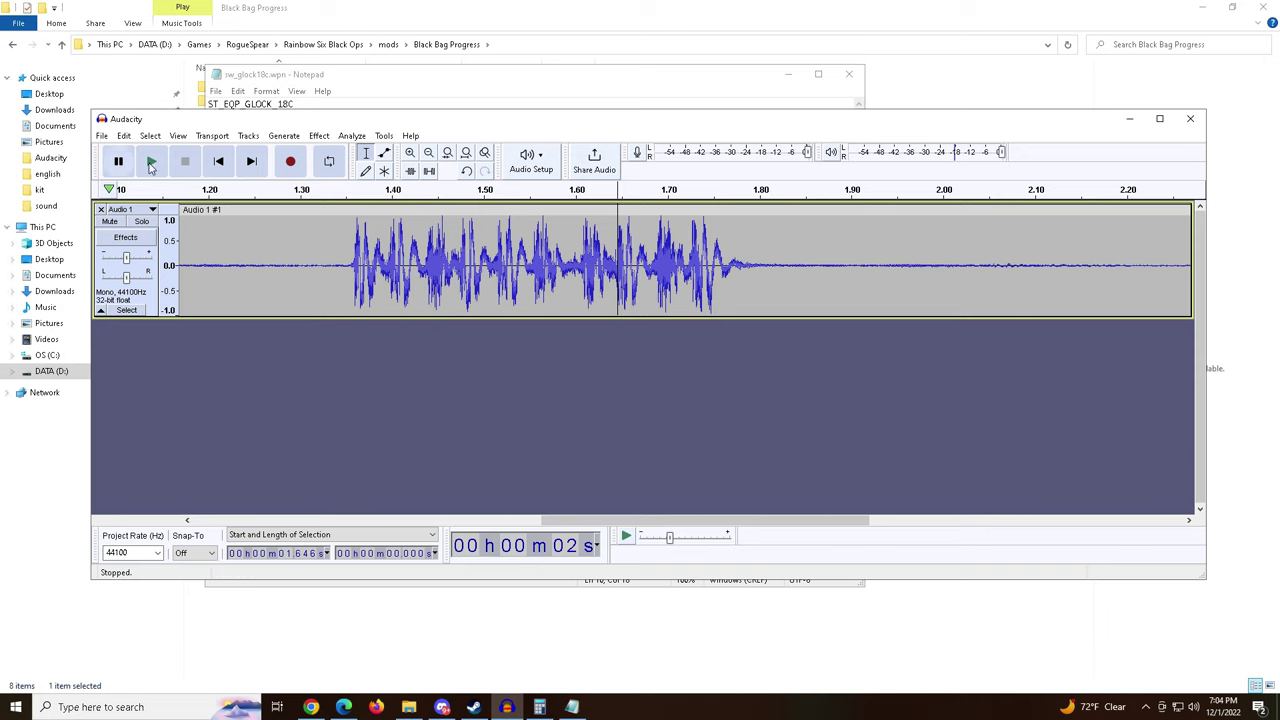
{"action": "left_click", "coordinate": [809, 295]}
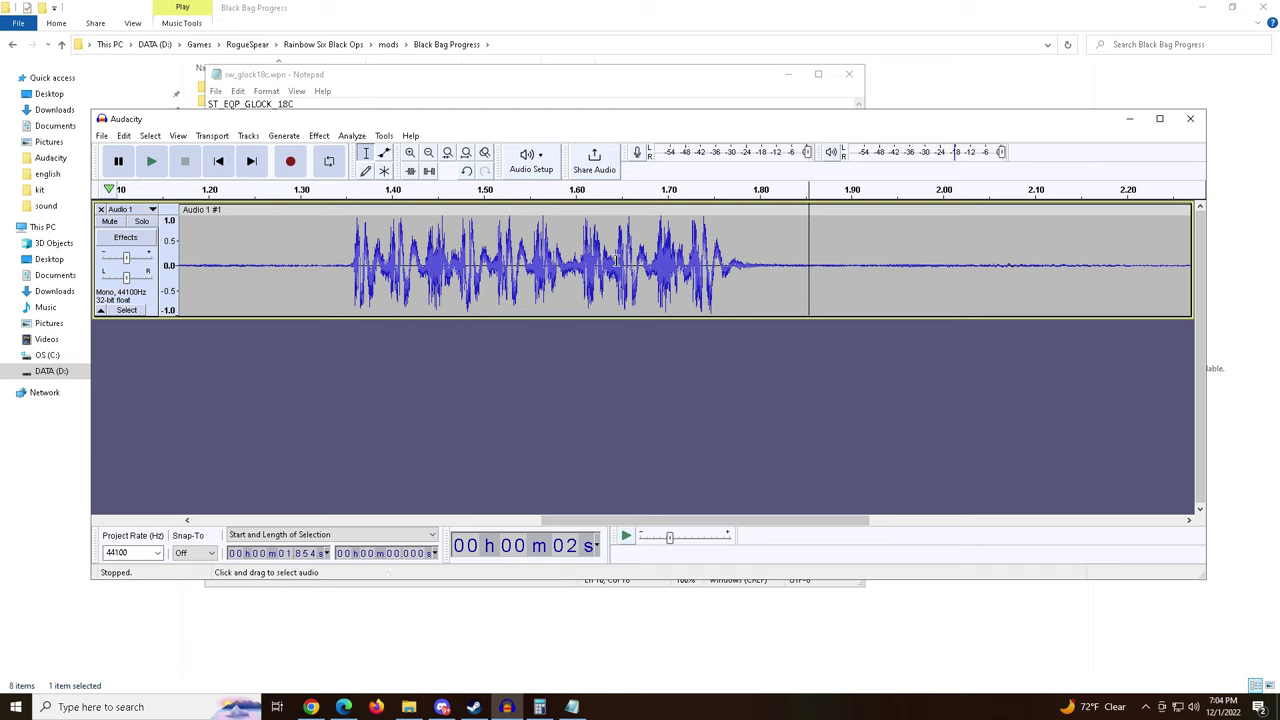
{"action": "left_click_drag", "start_coordinate": [615, 260], "coordinate": [1138, 260]}
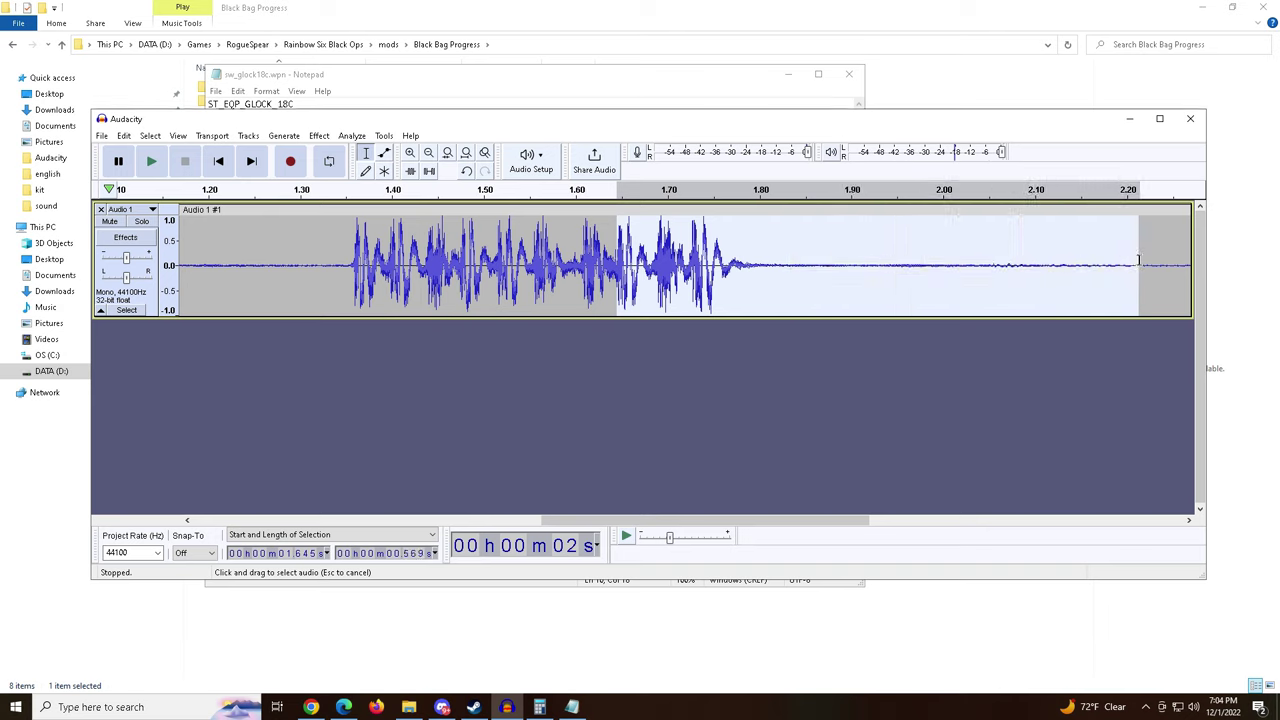
{"action": "left_click", "coordinate": [152, 162]}
{"action": "left_click", "coordinate": [152, 162]}
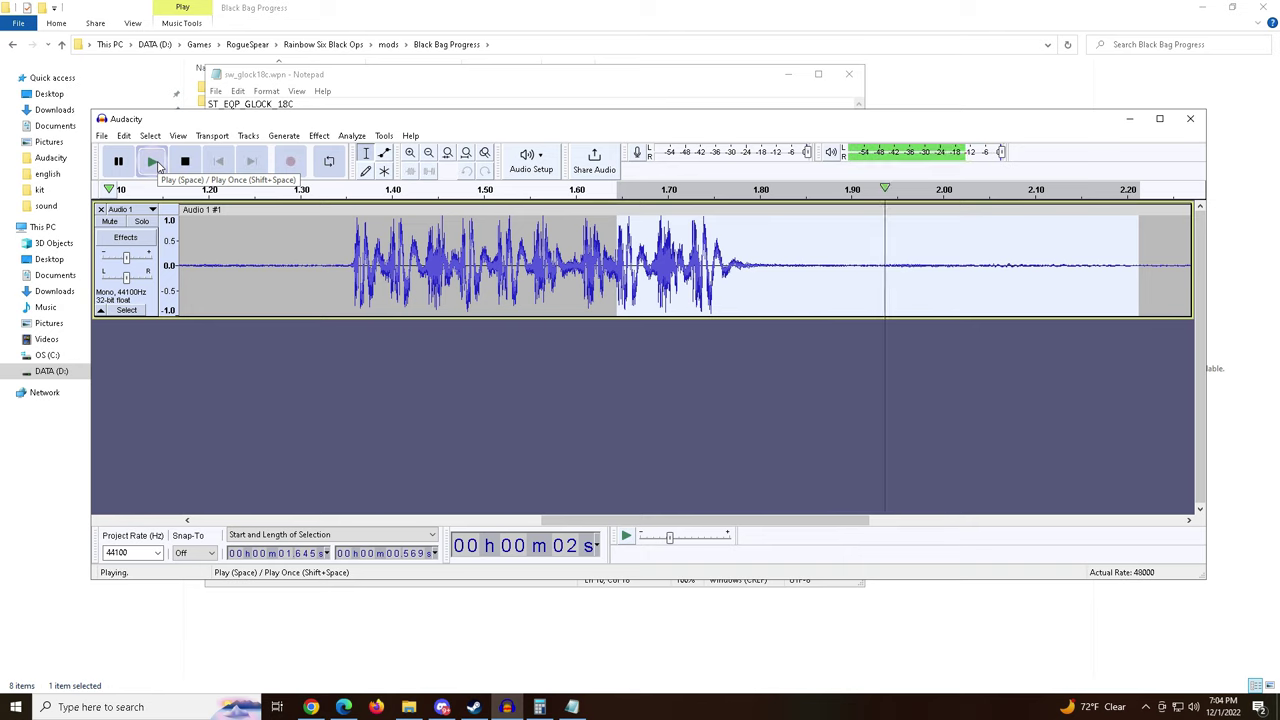
{"action": "left_click", "coordinate": [152, 162]}
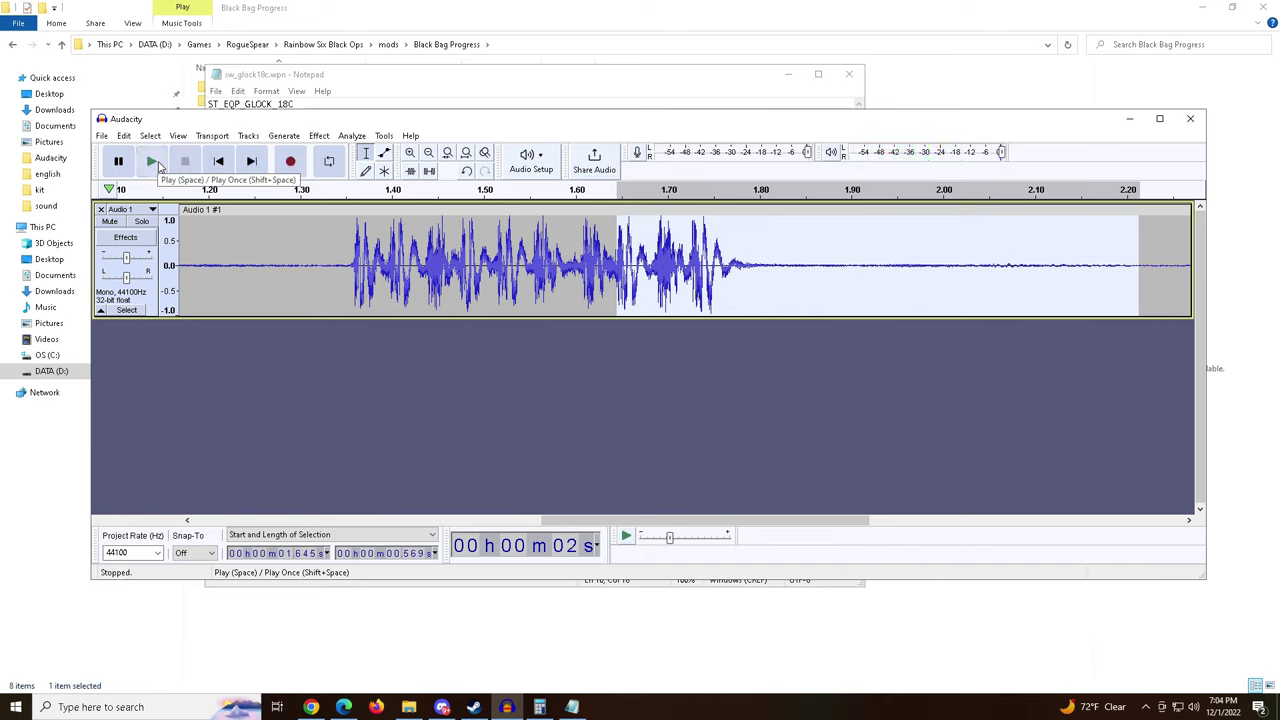
{"action": "left_click", "coordinate": [158, 166]}
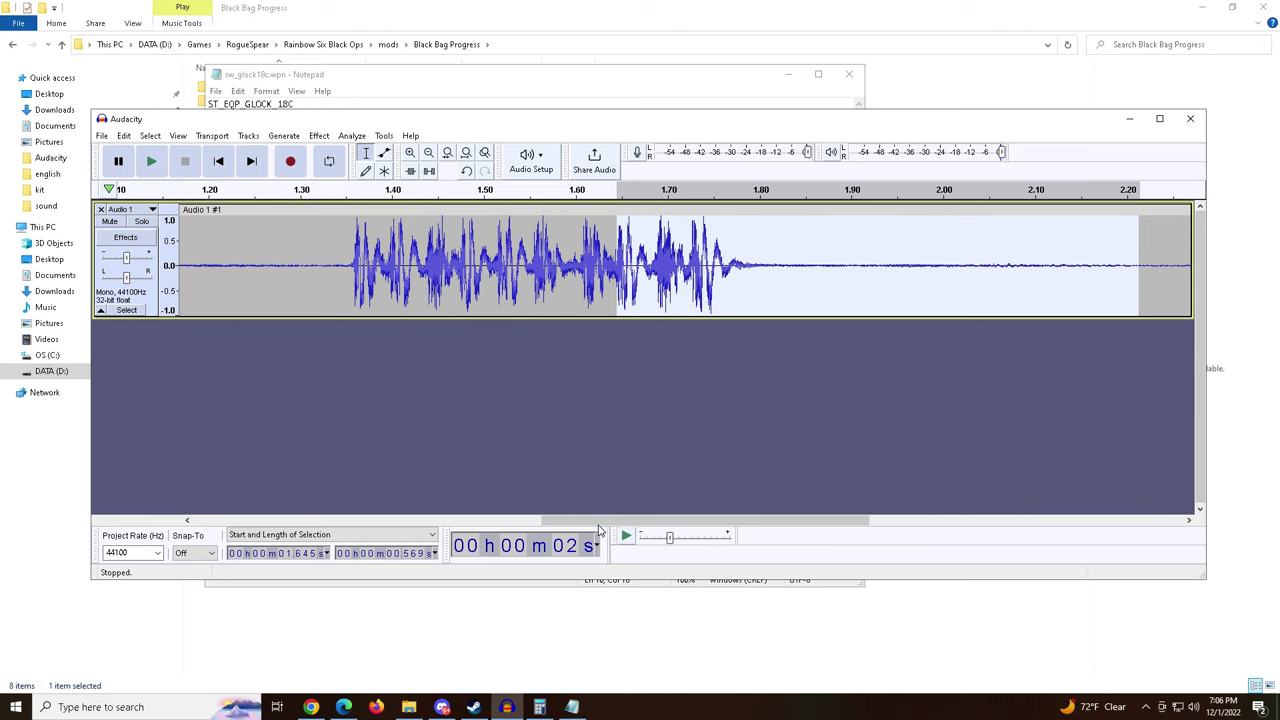
Select about 1.027 s of the quiet tail after the second burst, starting at 1.852 s.
{"action": "left_click_drag", "start_coordinate": [607, 523], "coordinate": [705, 537]}
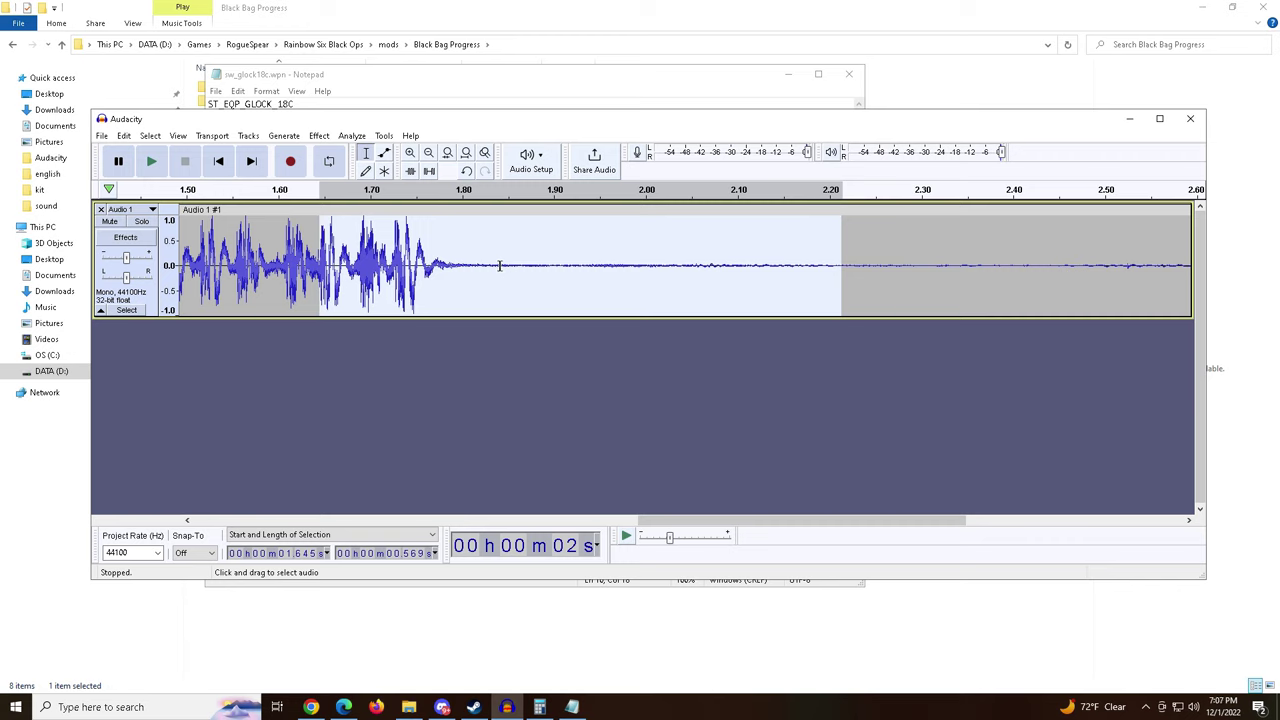
{"action": "left_click", "coordinate": [428, 152]}
{"action": "left_click_drag", "start_coordinate": [657, 527], "coordinate": [697, 527]}
{"action": "left_click", "coordinate": [547, 270]}
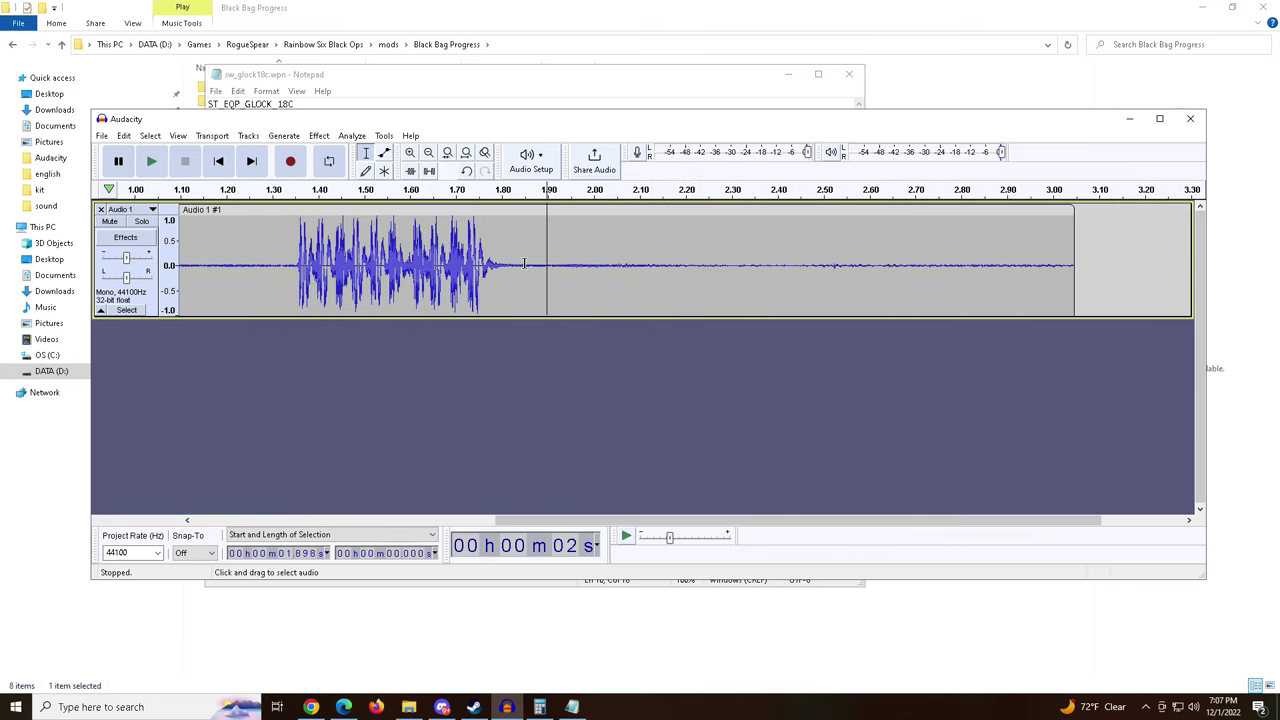
{"action": "left_click_drag", "start_coordinate": [524, 264], "coordinate": [997, 265]}
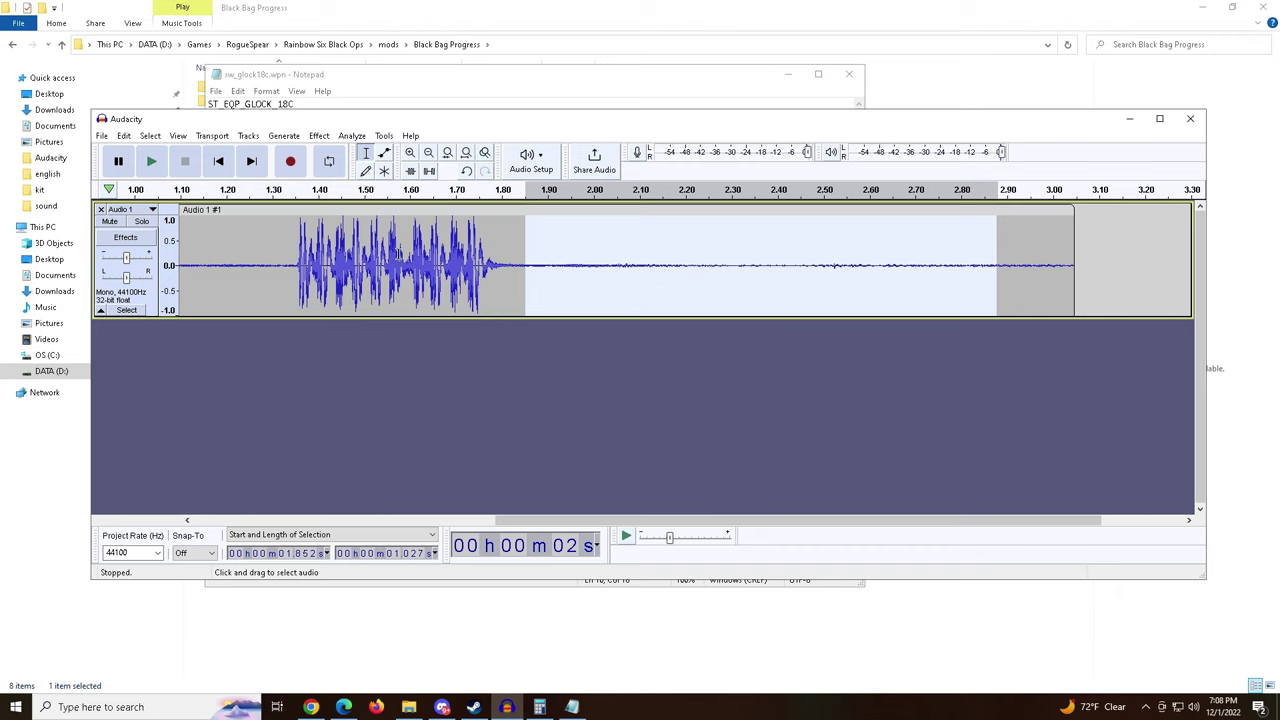
Select the quiet gap between the two bursts, about 0.203 s from 1.100 s, and play it back.
{"action": "left_click_drag", "start_coordinate": [714, 526], "coordinate": [548, 524]}
{"action": "left_click_drag", "start_coordinate": [545, 265], "coordinate": [452, 266]}
{"action": "left_click", "coordinate": [152, 163]}
{"action": "left_click", "coordinate": [152, 164]}
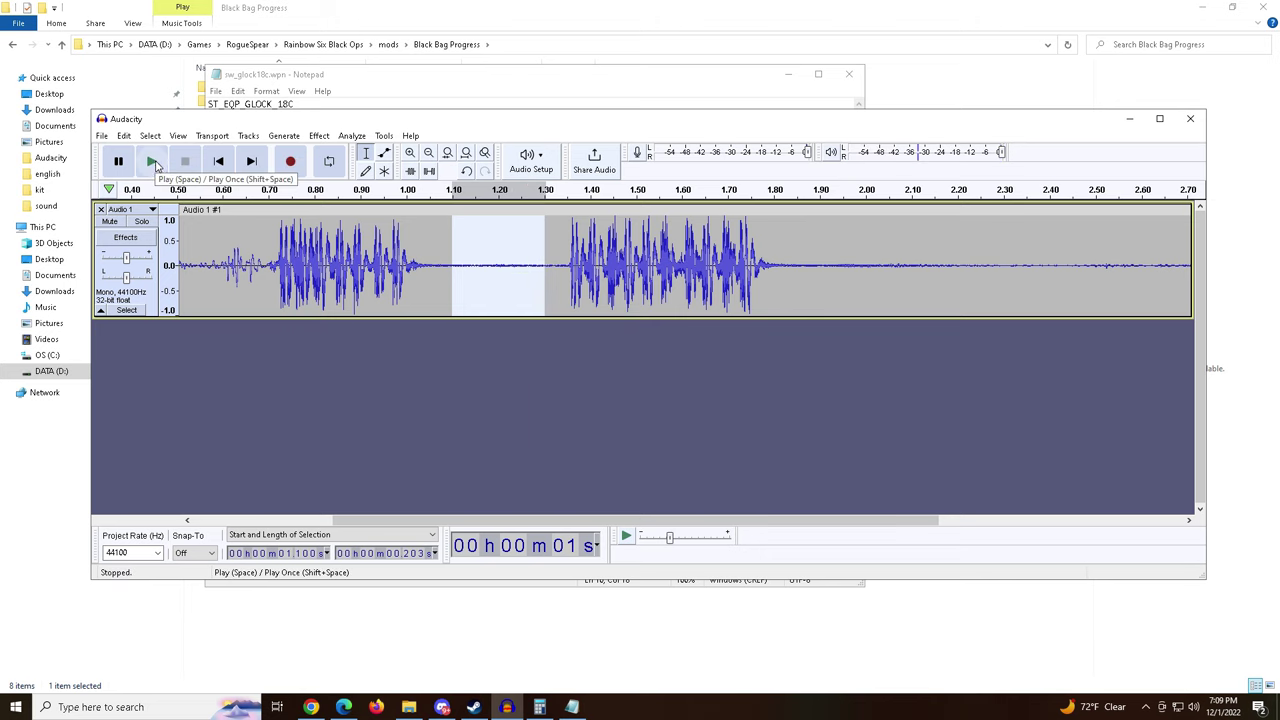
Select about 1.122 s of the quiet tail starting at 1.901 s and listen to its background noise.
{"action": "left_click_drag", "start_coordinate": [638, 527], "coordinate": [728, 423]}
{"action": "left_click", "coordinate": [615, 265]}
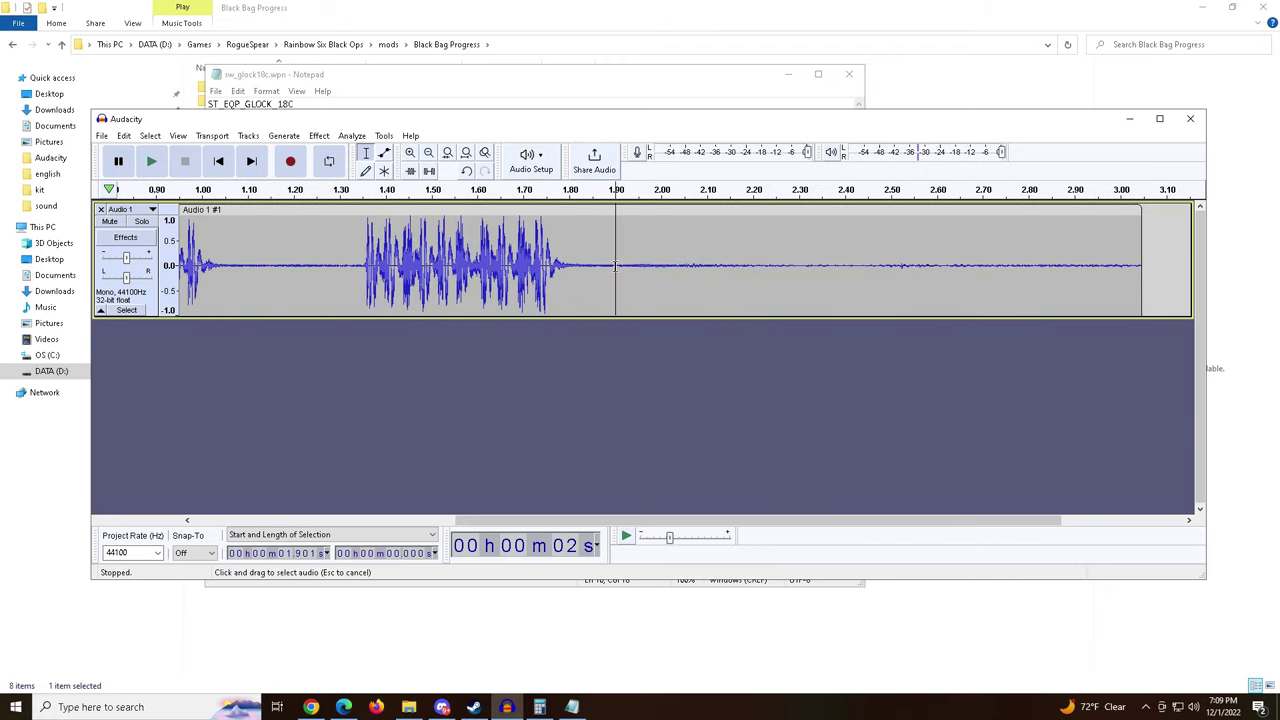
{"action": "left_click_drag", "start_coordinate": [615, 265], "coordinate": [1136, 262]}
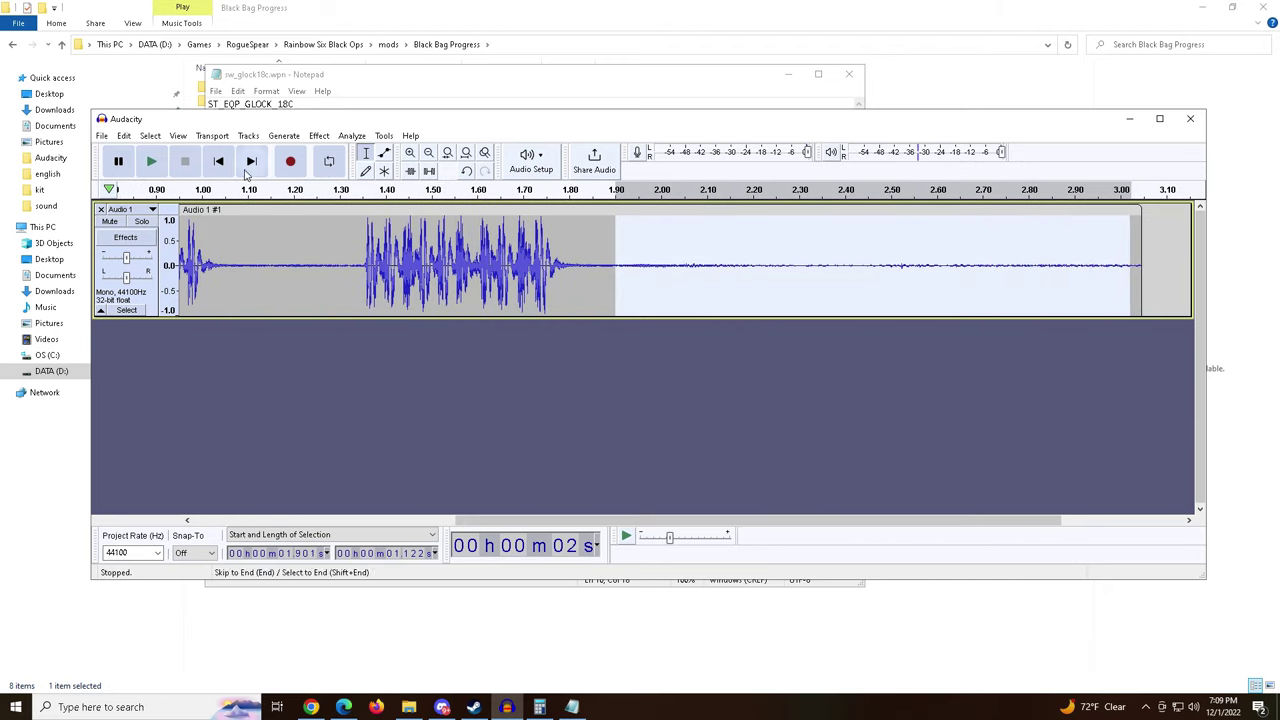
{"action": "left_click", "coordinate": [151, 161]}
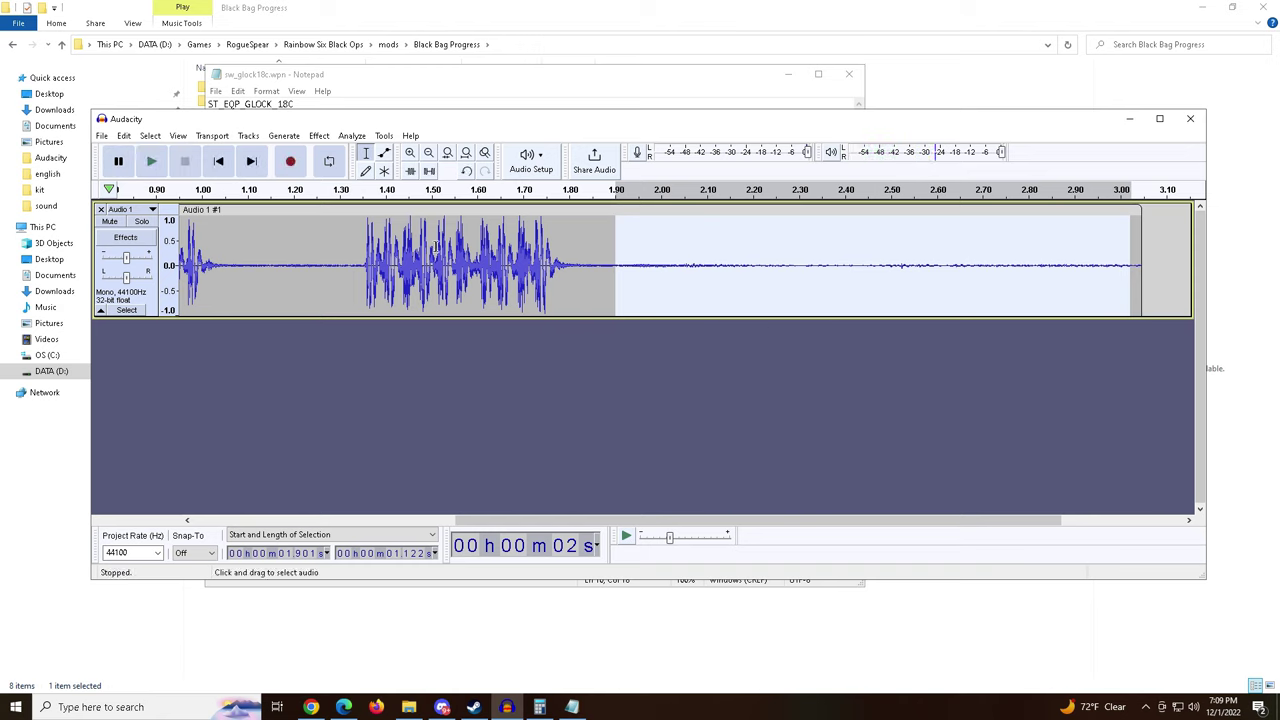
{"action": "left_click", "coordinate": [151, 161]}
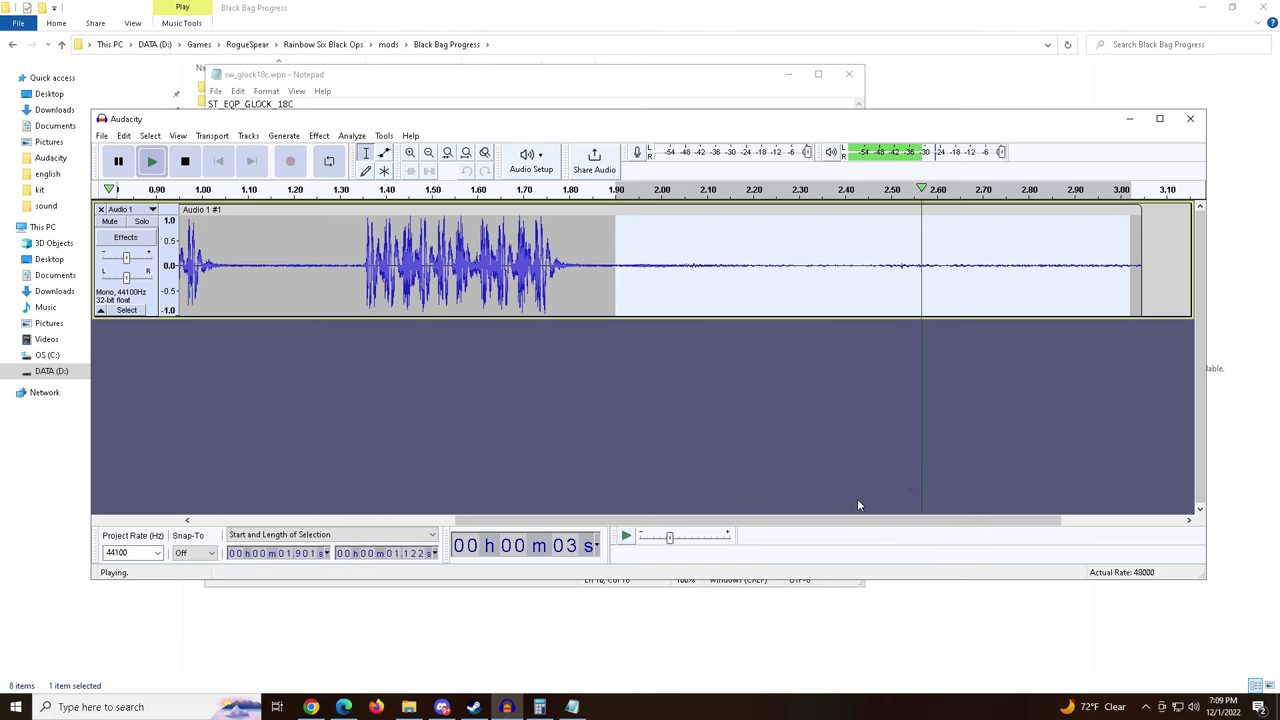
Apply a Fade Out to the tail from about 1.862 s to the end of the clip and play it back.
{"action": "left_click_drag", "start_coordinate": [871, 524], "coordinate": [960, 524]}
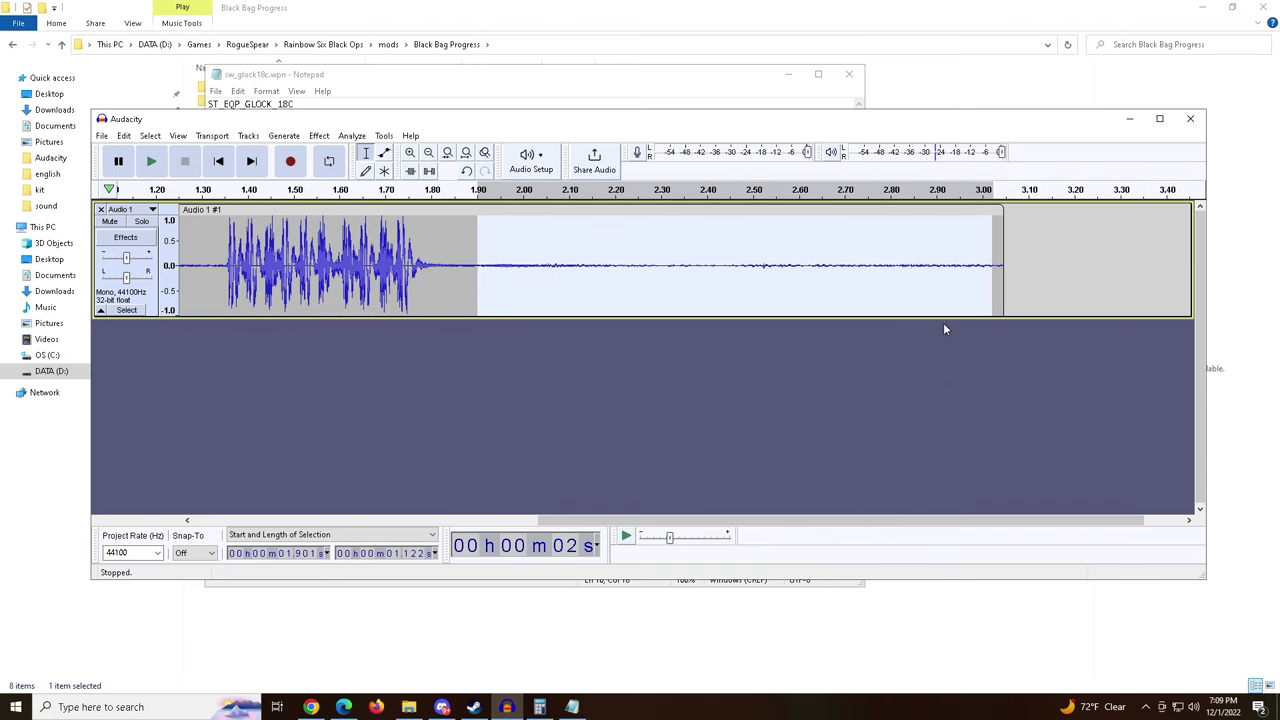
{"action": "left_click", "coordinate": [558, 284]}
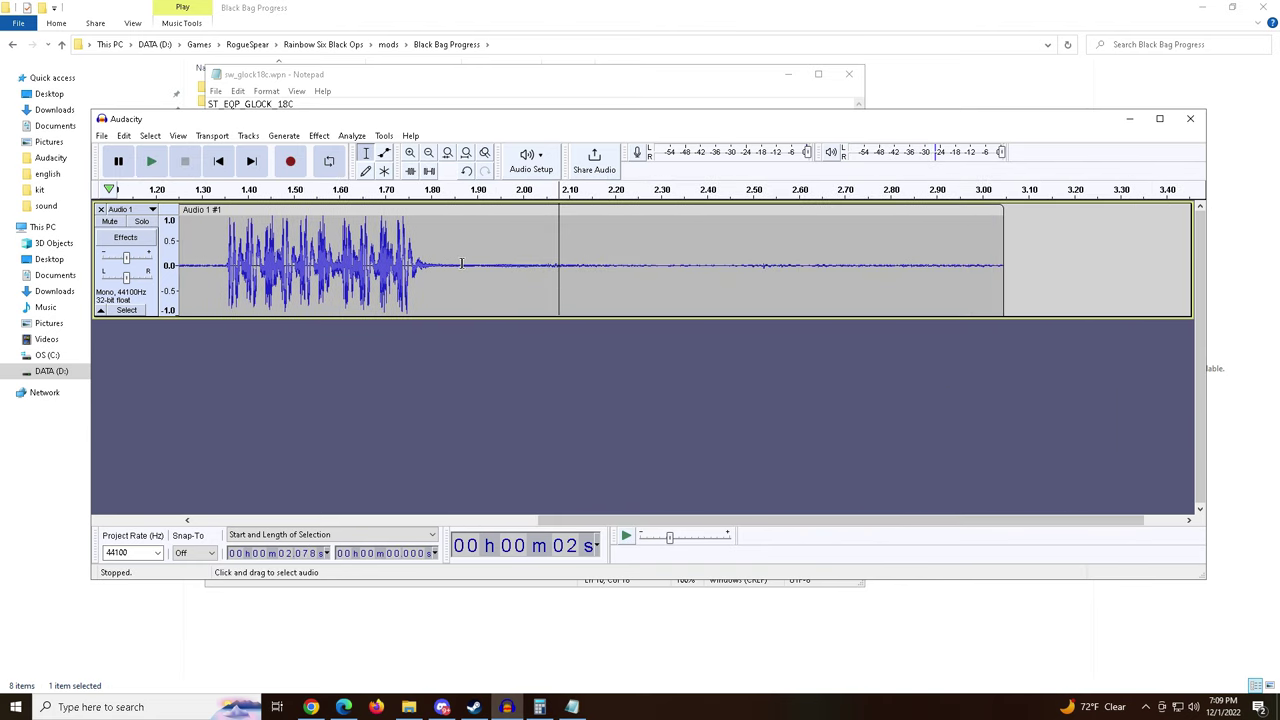
{"action": "left_click_drag", "start_coordinate": [459, 264], "coordinate": [1000, 265]}
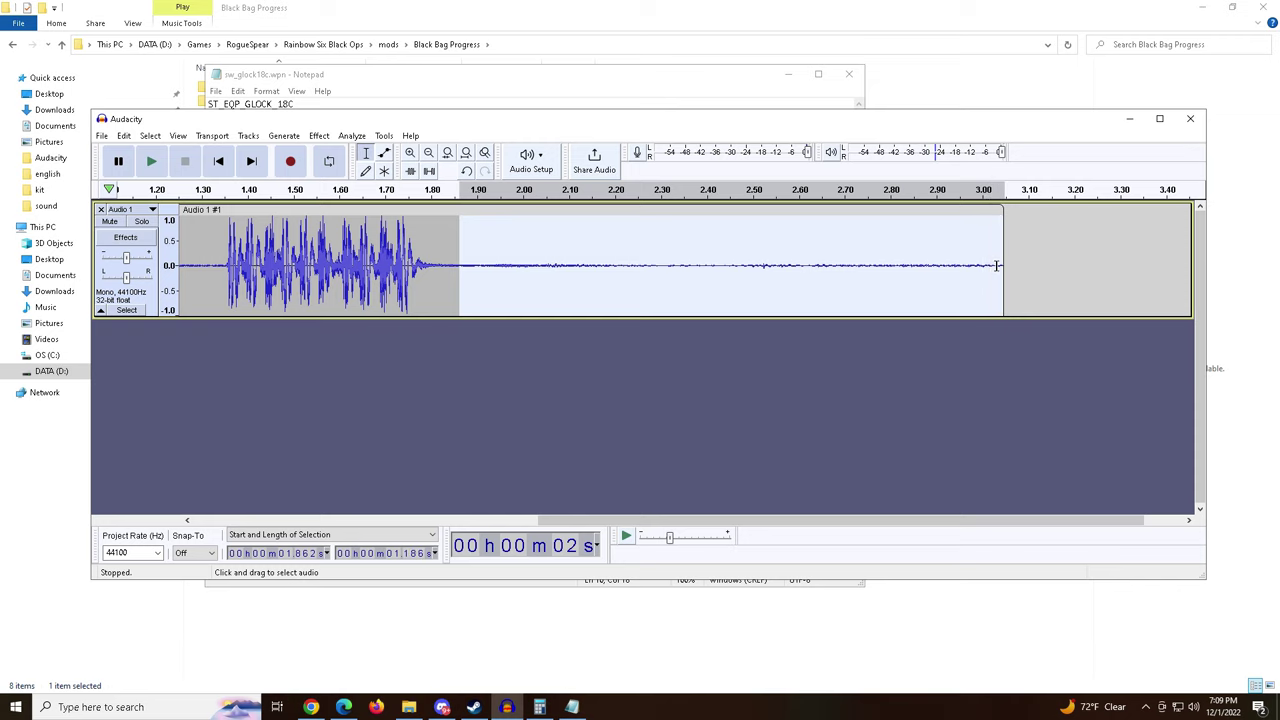
{"action": "left_click", "coordinate": [329, 160]}
{"action": "left_click", "coordinate": [318, 136]}
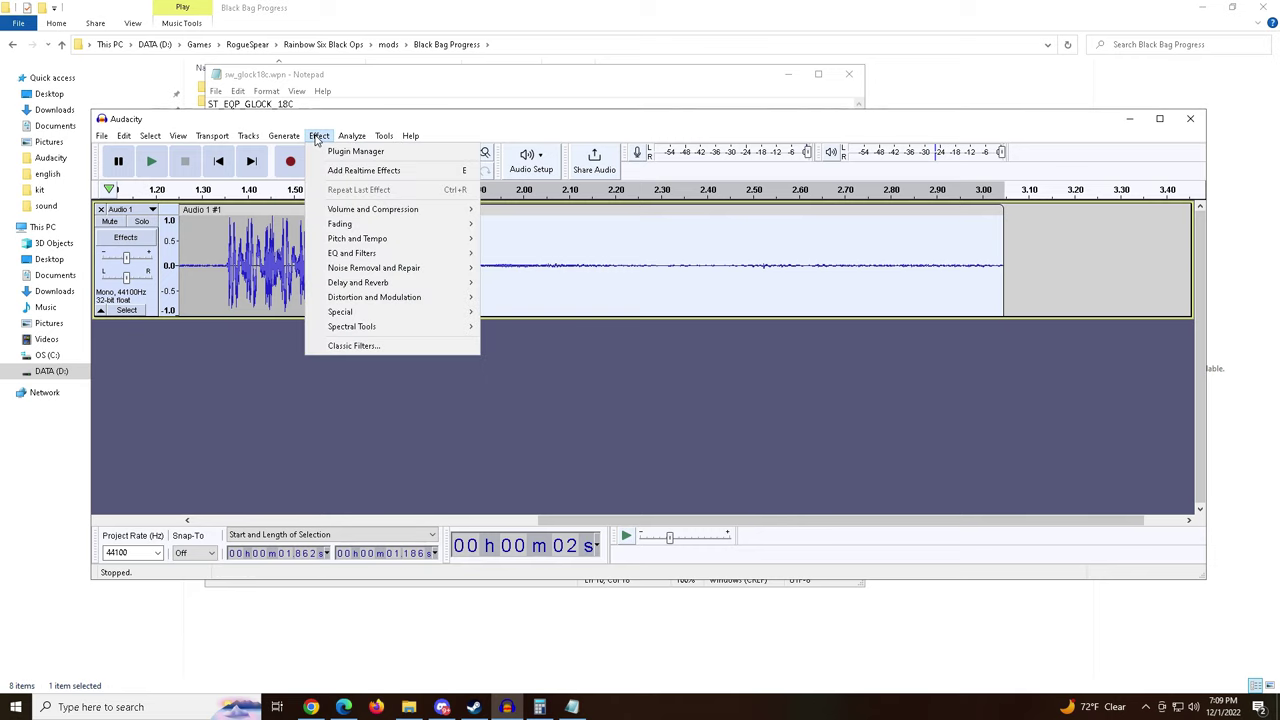
{"action": "mouse_move", "coordinate": [352, 226]}
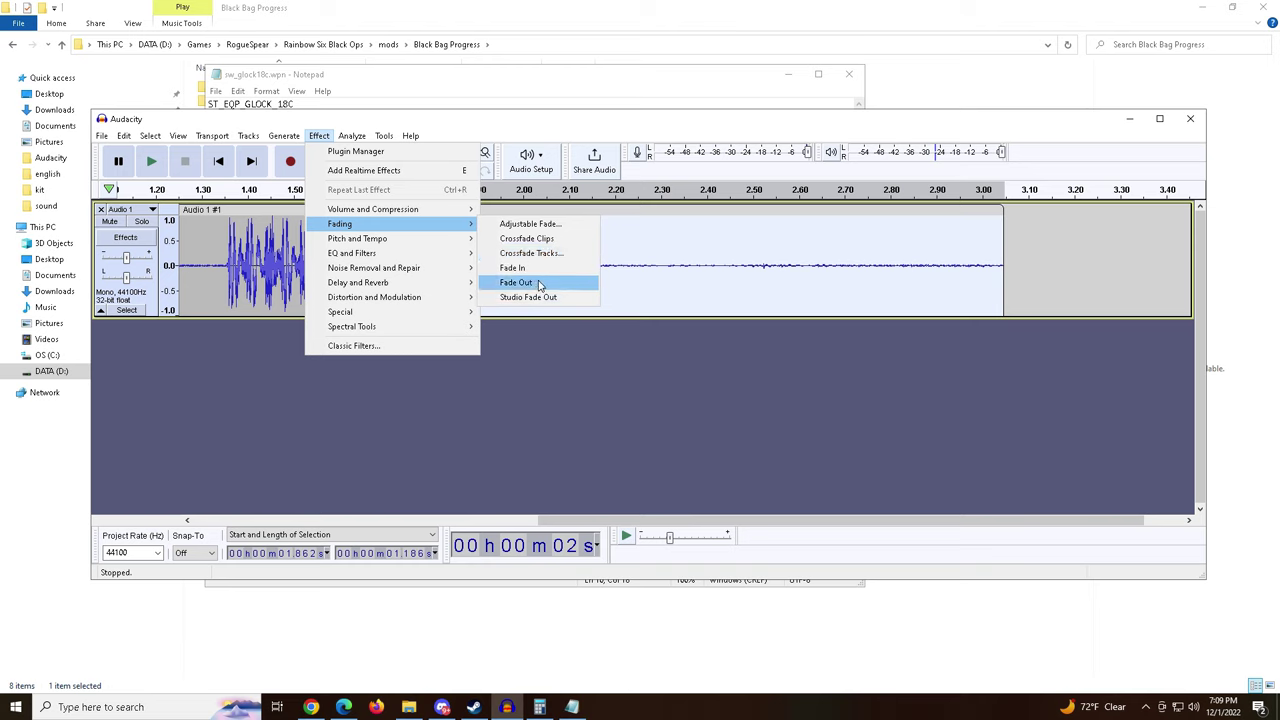
{"action": "left_click", "coordinate": [516, 283]}
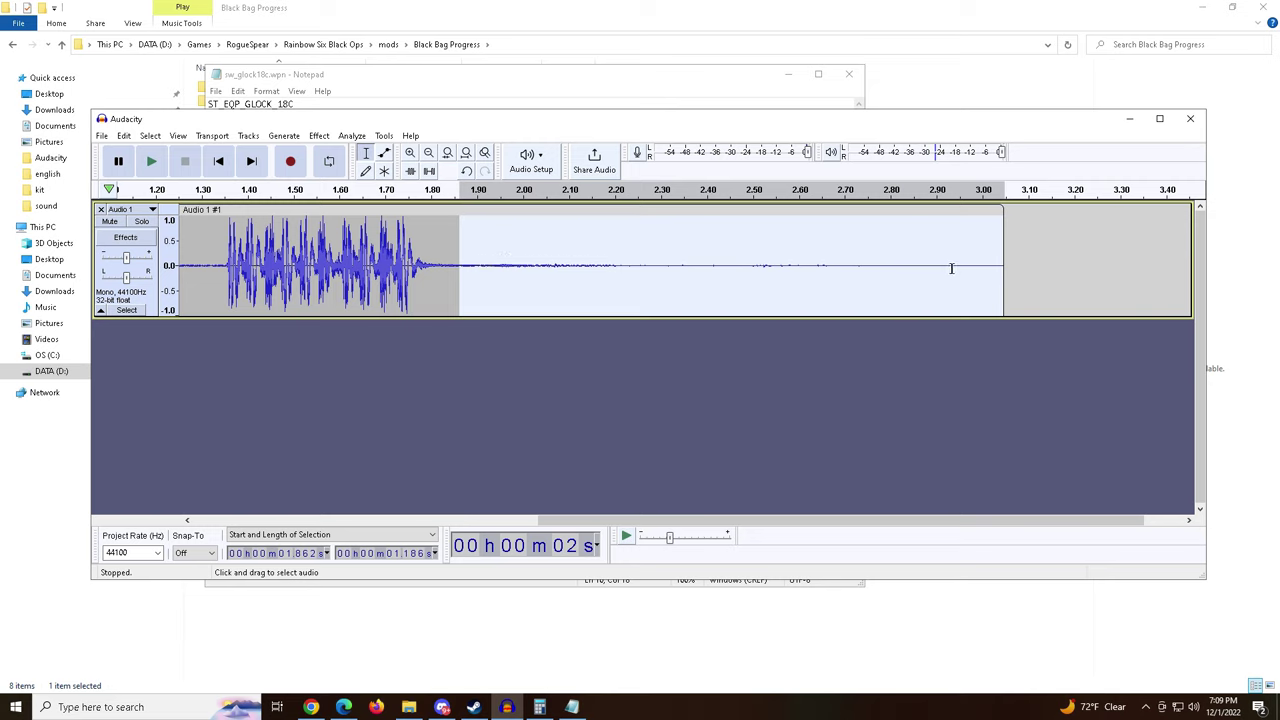
{"action": "left_click", "coordinate": [153, 163]}
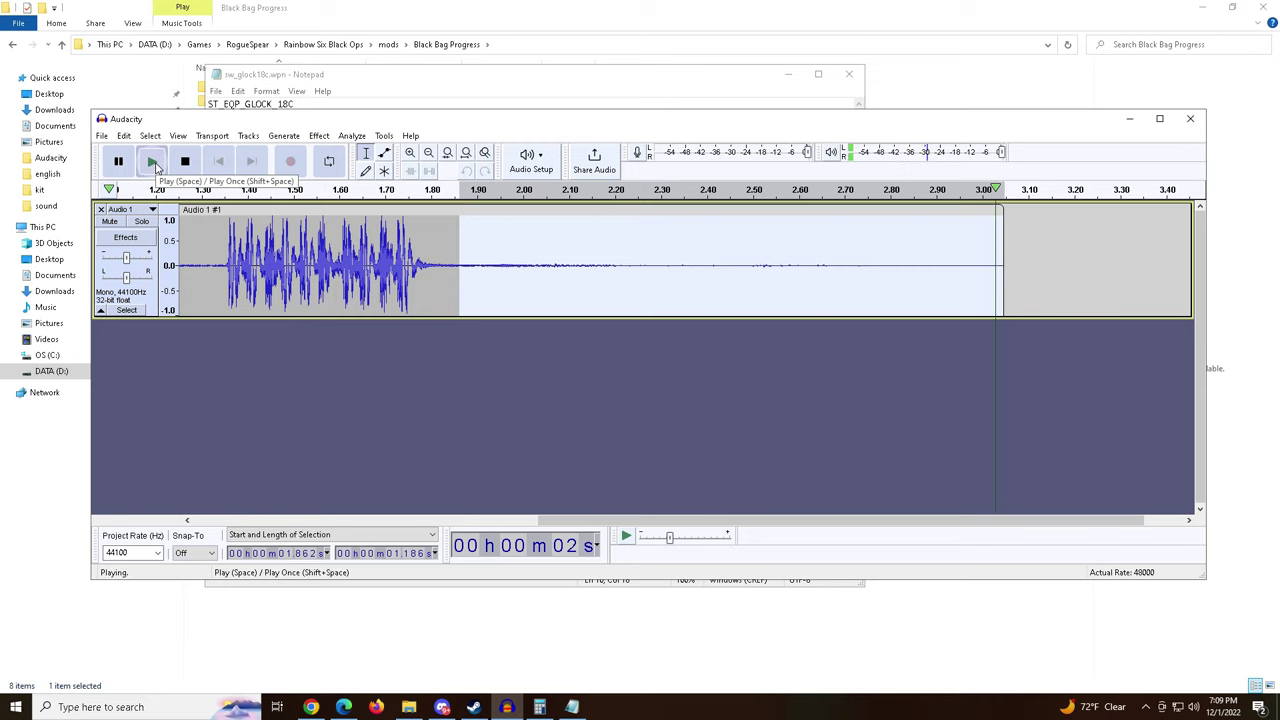
Remove the last 0.161 s of the clip, from about 2.887 s to its end, and place the cursor at about 1.868 s.
{"action": "left_click", "coordinate": [939, 266]}
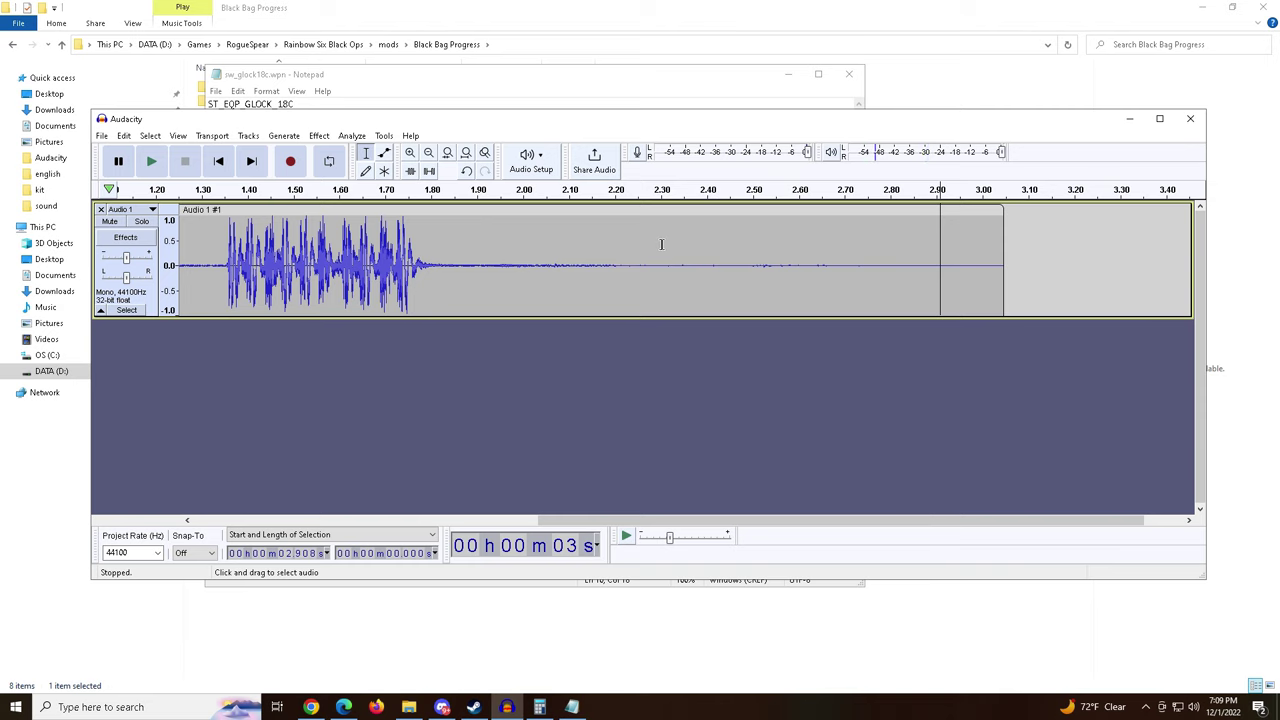
{"action": "left_click", "coordinate": [914, 302]}
{"action": "left_click_drag", "start_coordinate": [931, 266], "coordinate": [1002, 254]}
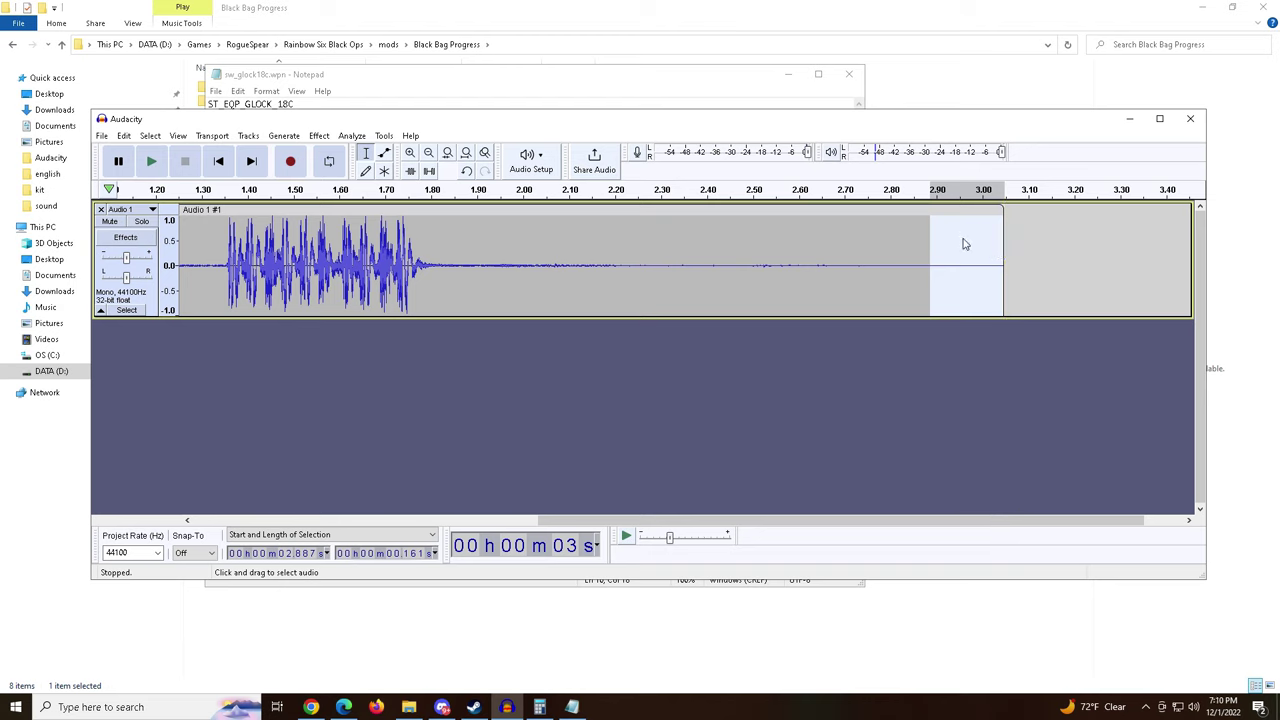
{"action": "right_click", "coordinate": [963, 243]}
{"action": "left_click", "coordinate": [977, 246]}
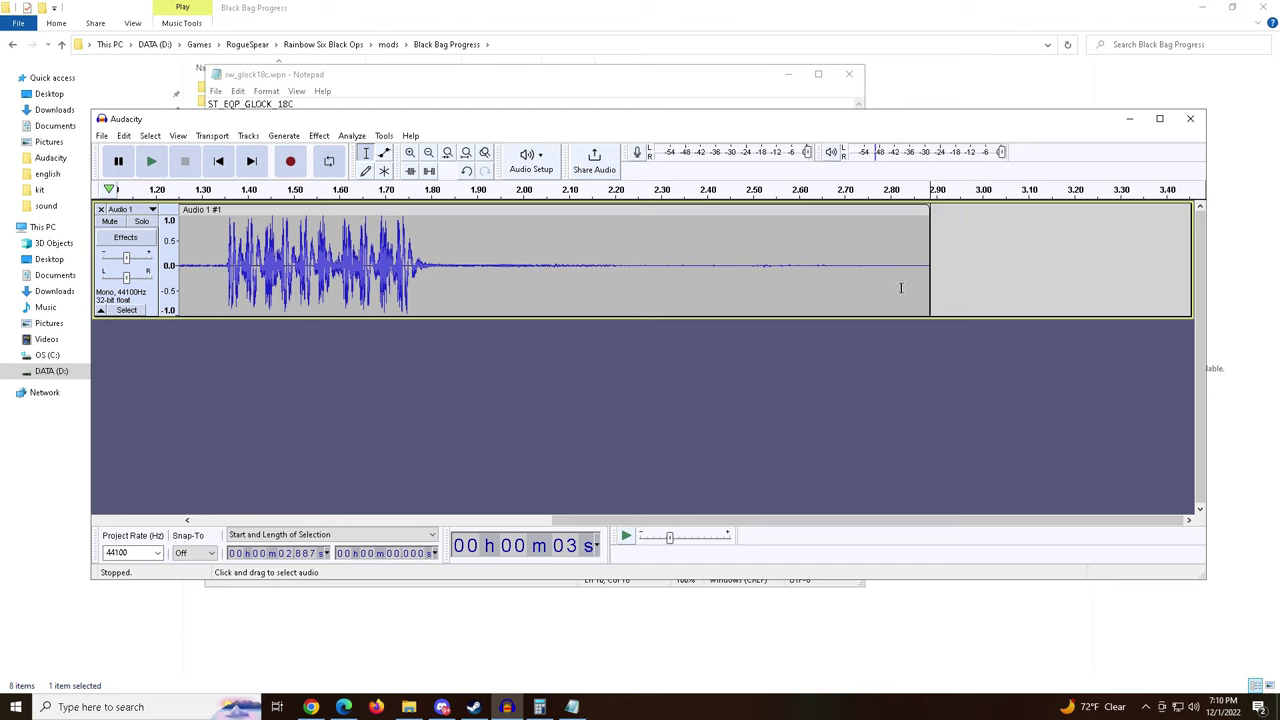
{"action": "left_click", "coordinate": [463, 265]}
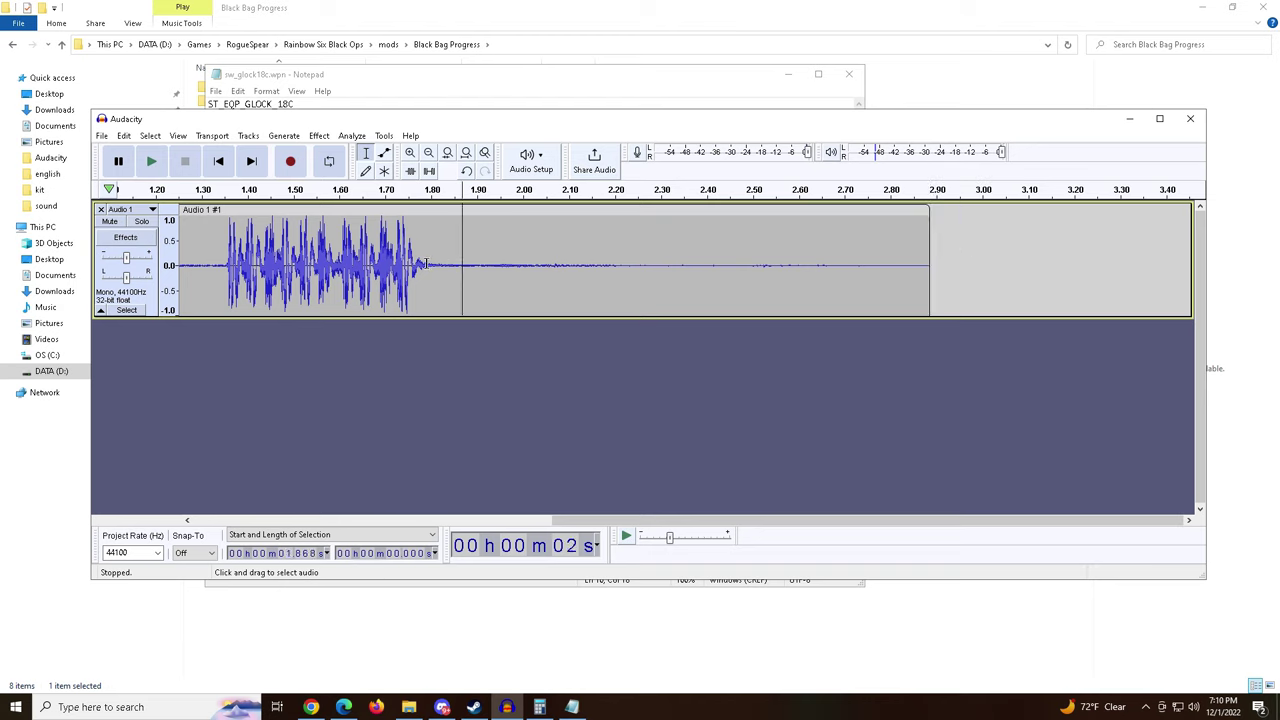
Place the cursor at about 1.646 s, before the final three shots, and play the recording from there.
{"action": "left_click", "coordinate": [163, 166]}
{"action": "left_click_drag", "start_coordinate": [612, 521], "coordinate": [508, 521]}
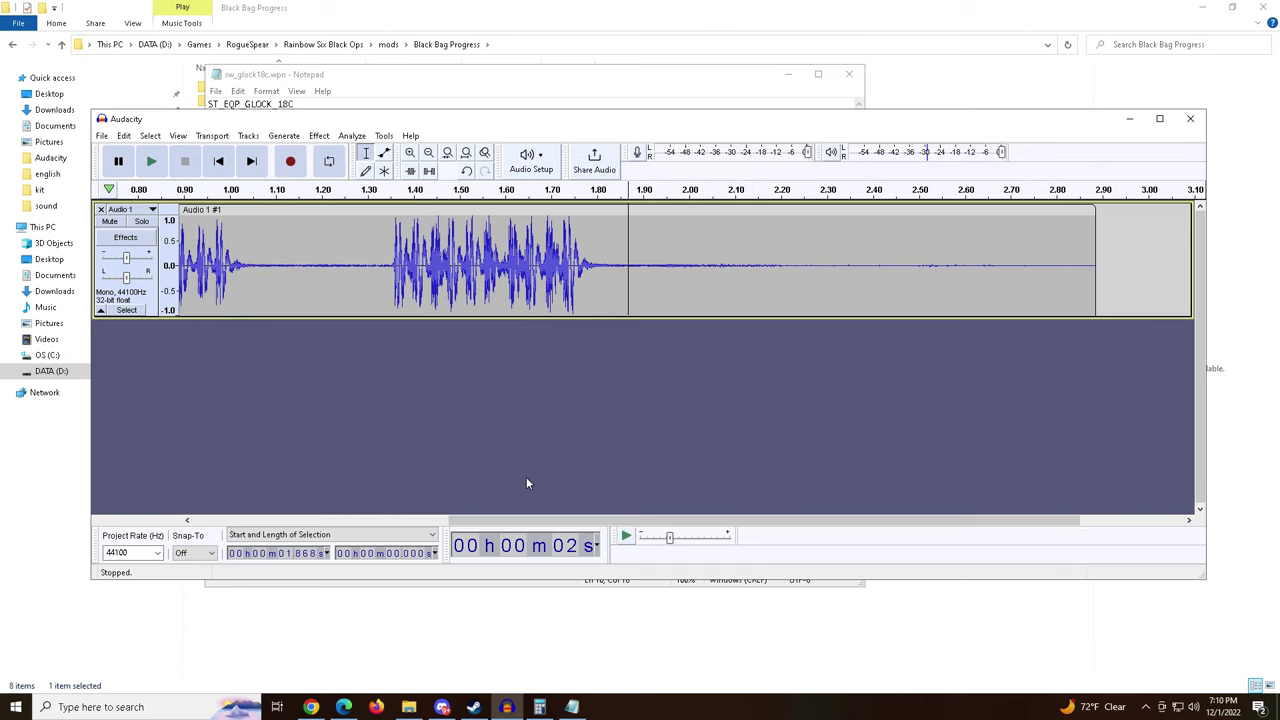
{"action": "left_click", "coordinate": [526, 258]}
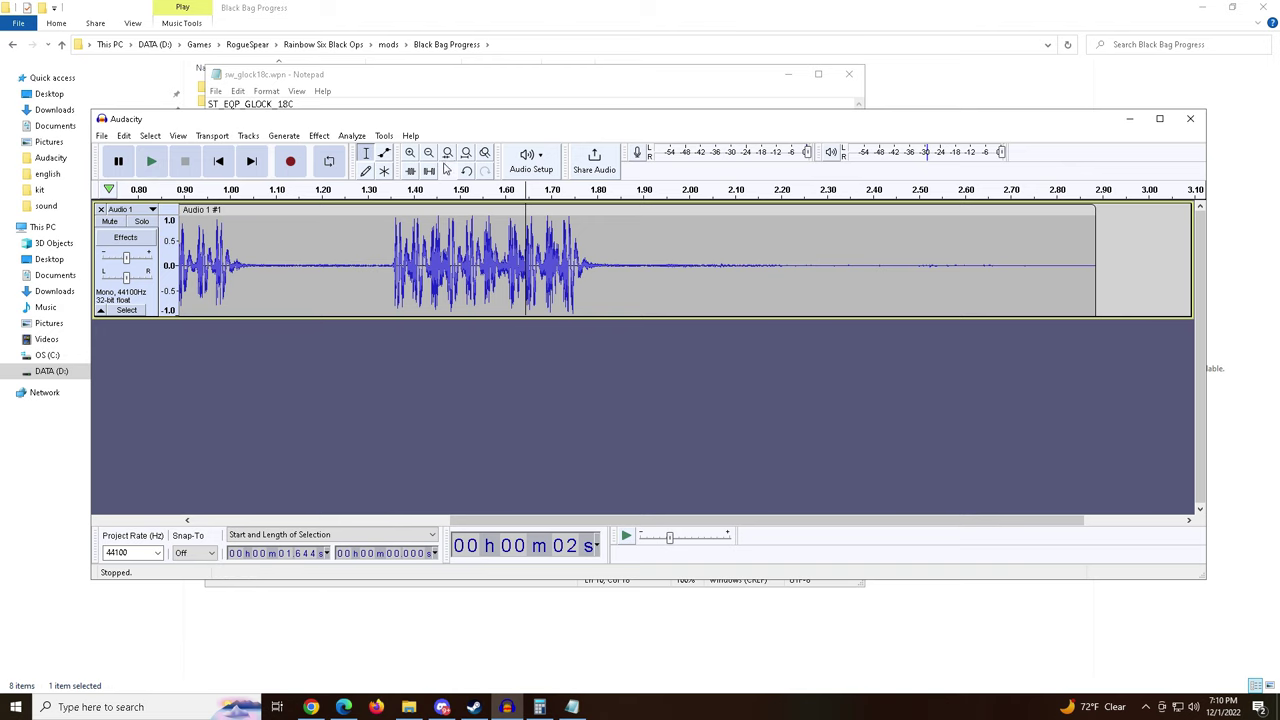
{"action": "left_click", "coordinate": [410, 152]}
{"action": "left_click", "coordinate": [410, 152]}
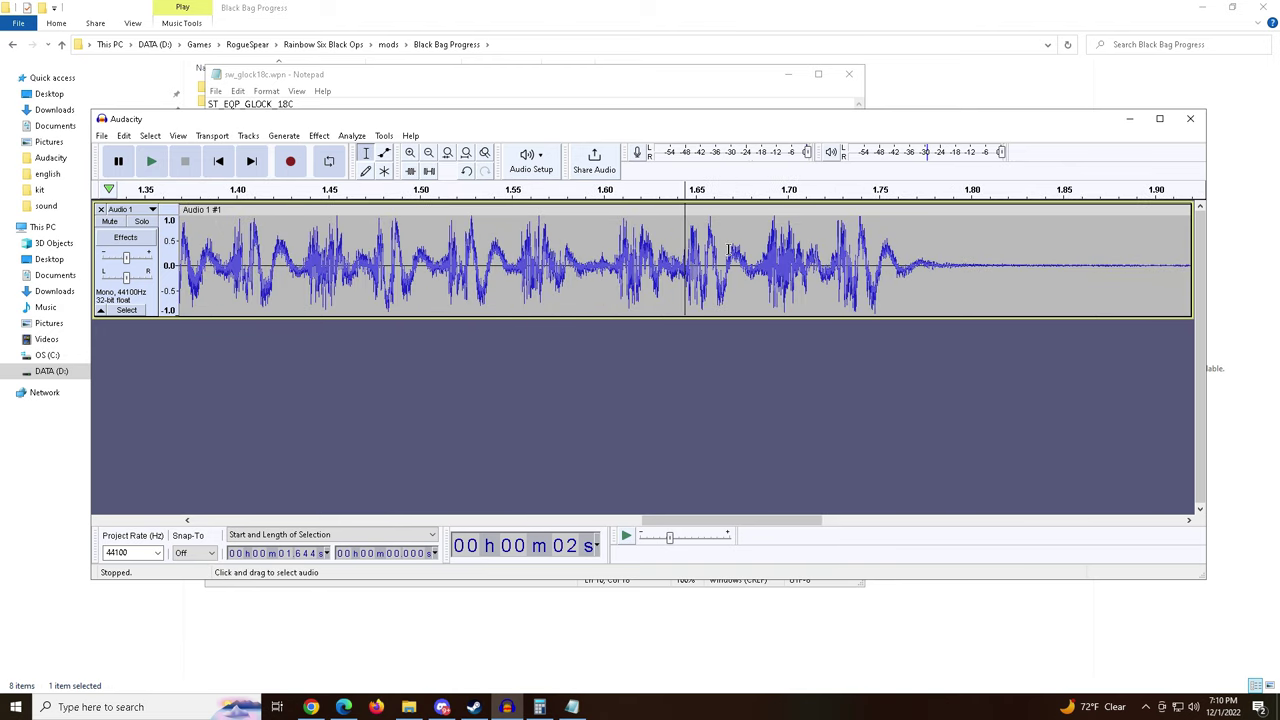
{"action": "left_click", "coordinate": [706, 294]}
{"action": "left_click", "coordinate": [688, 270]}
{"action": "left_click", "coordinate": [151, 161]}
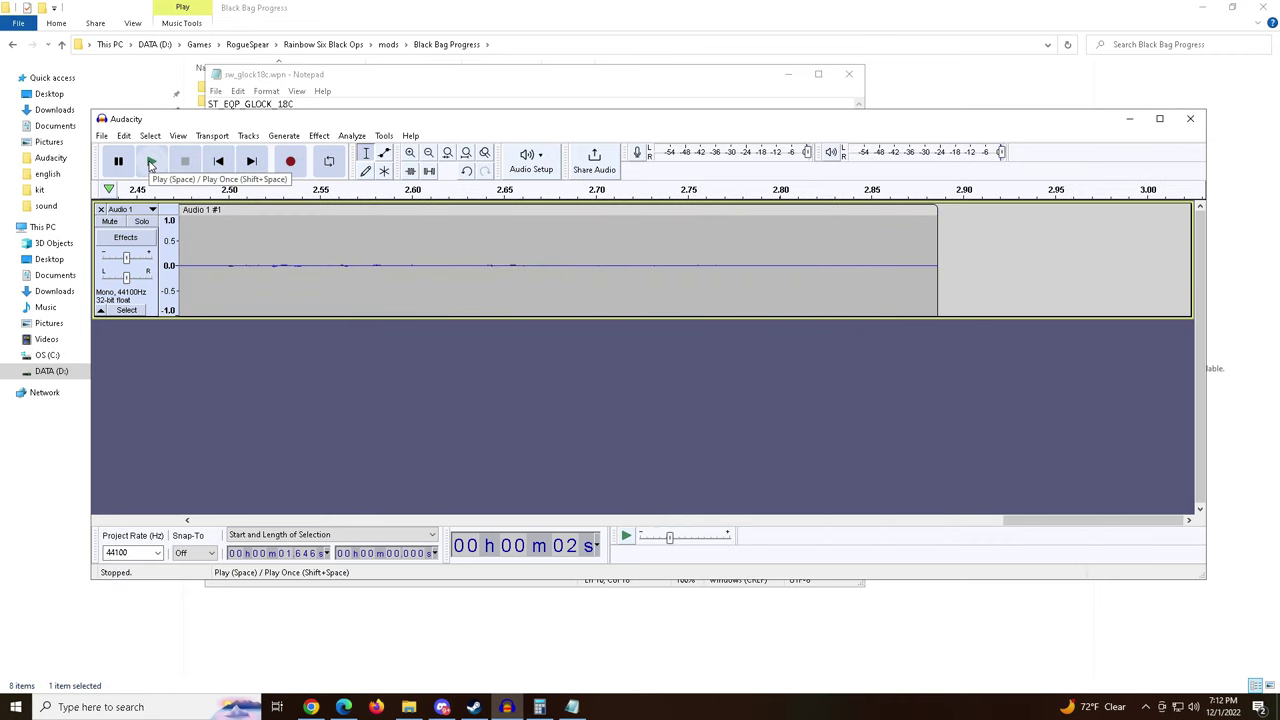
Replay the final three shots and the faded tail repeatedly from about 1.646 s to judge how they sound.
{"action": "left_click", "coordinate": [151, 163]}
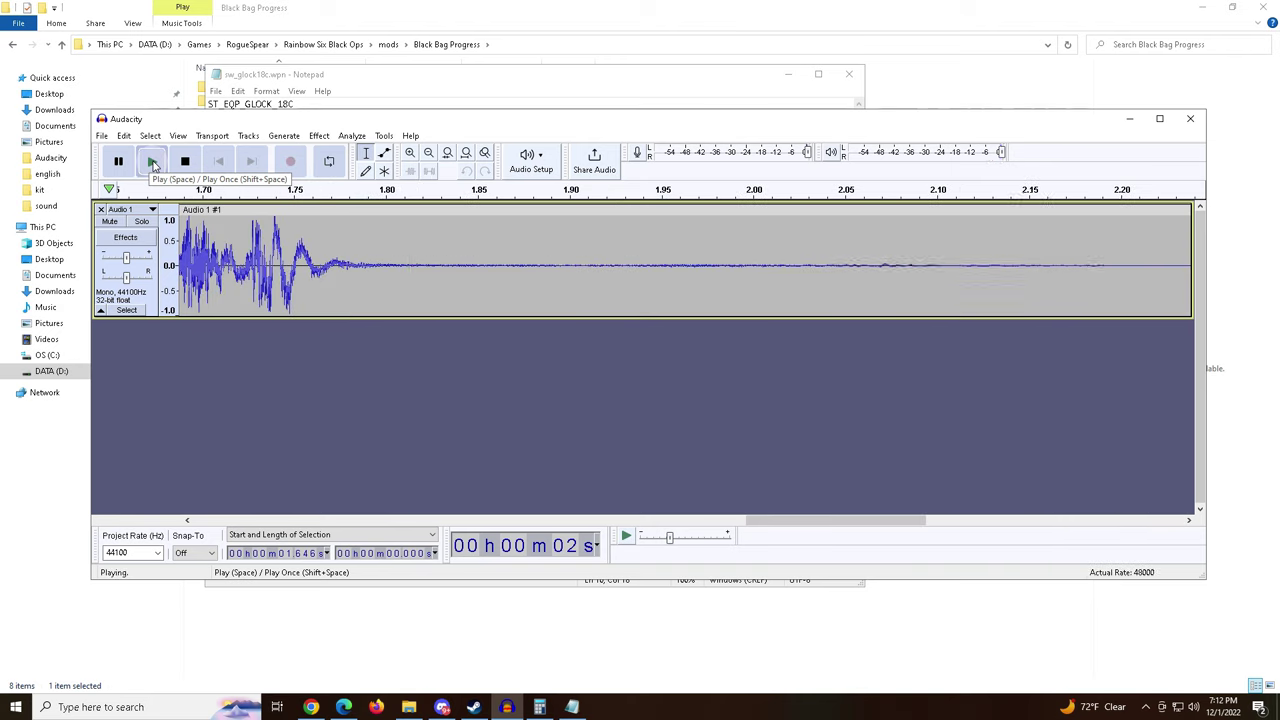
{"action": "left_click", "coordinate": [151, 163]}
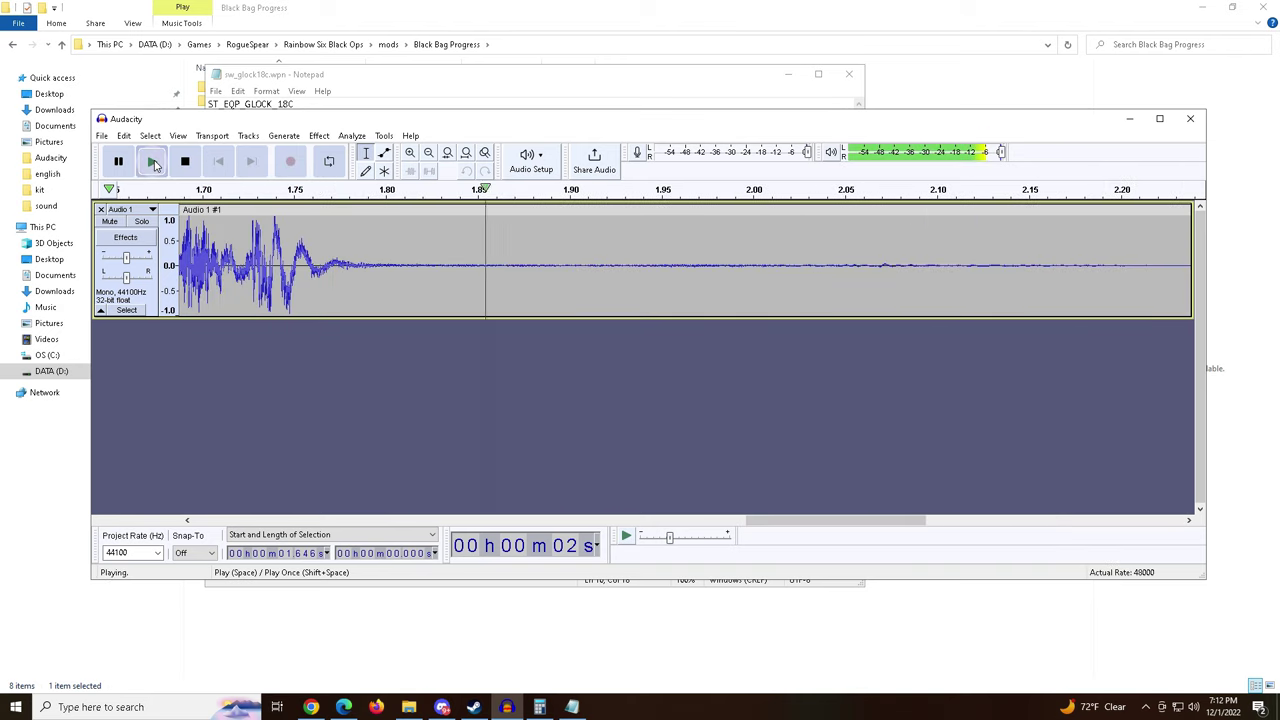
{"action": "left_click", "coordinate": [151, 163]}
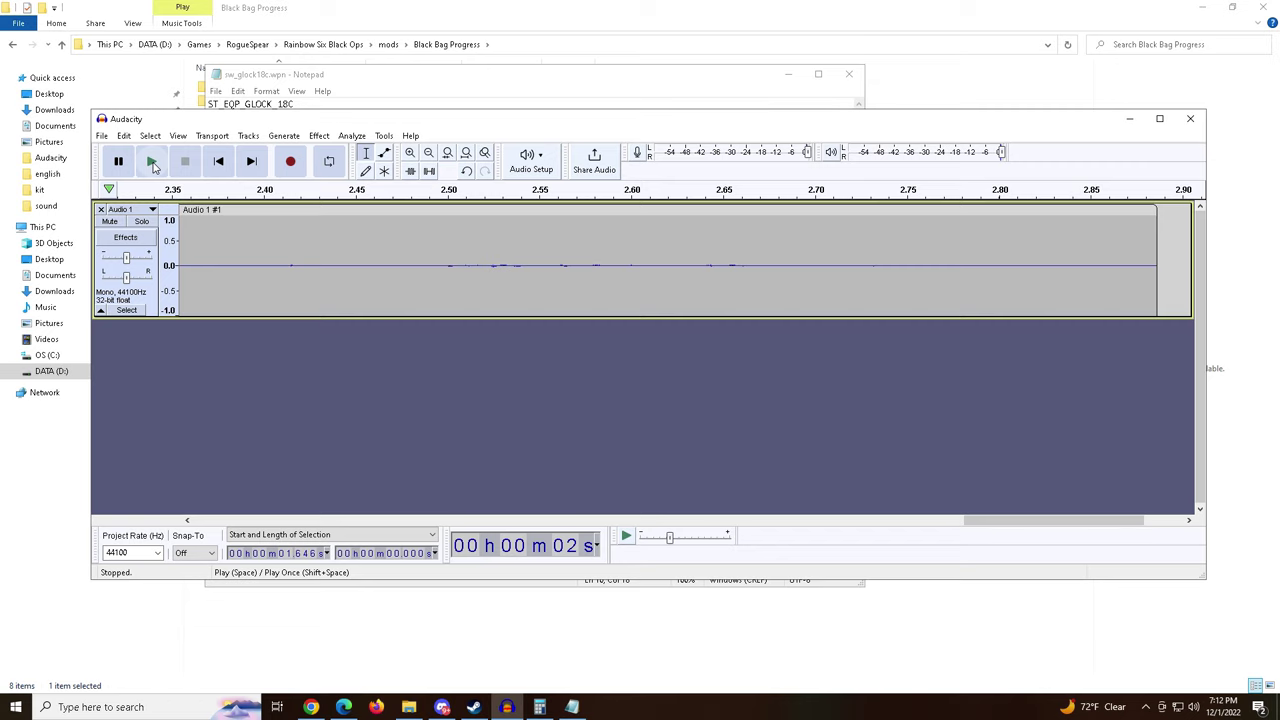
{"action": "left_click", "coordinate": [151, 163]}
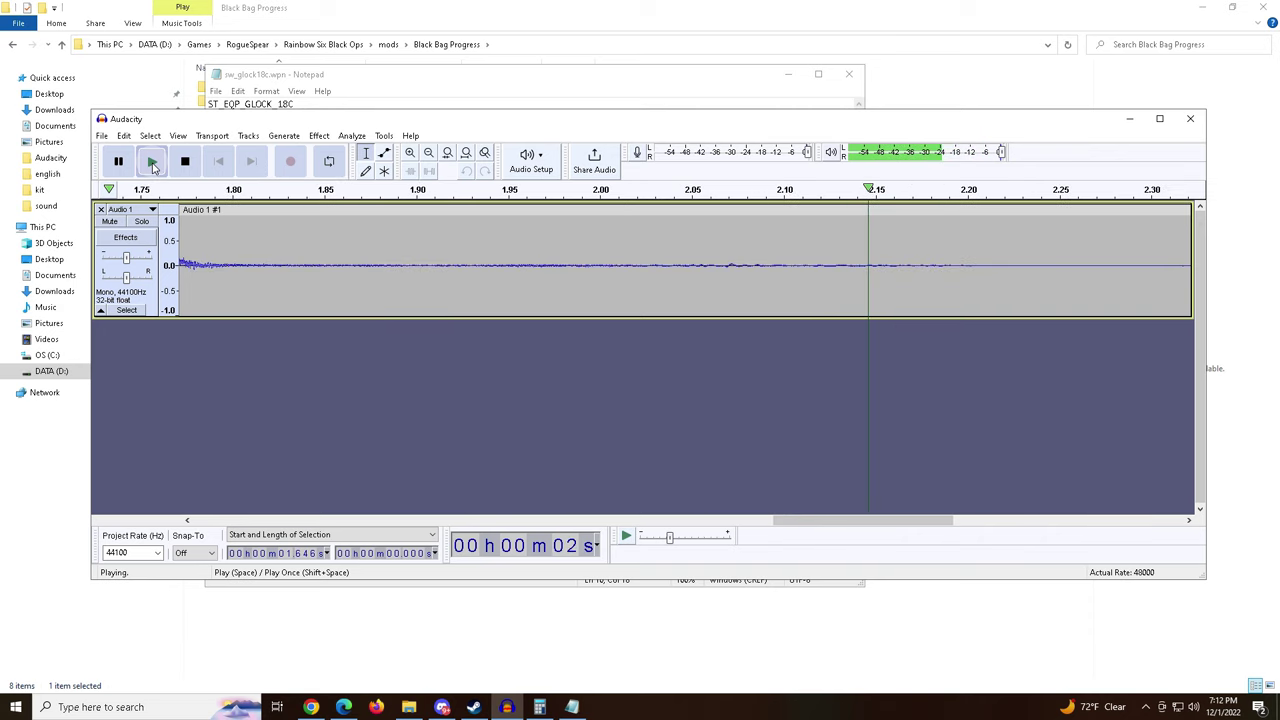
{"action": "left_click", "coordinate": [151, 163]}
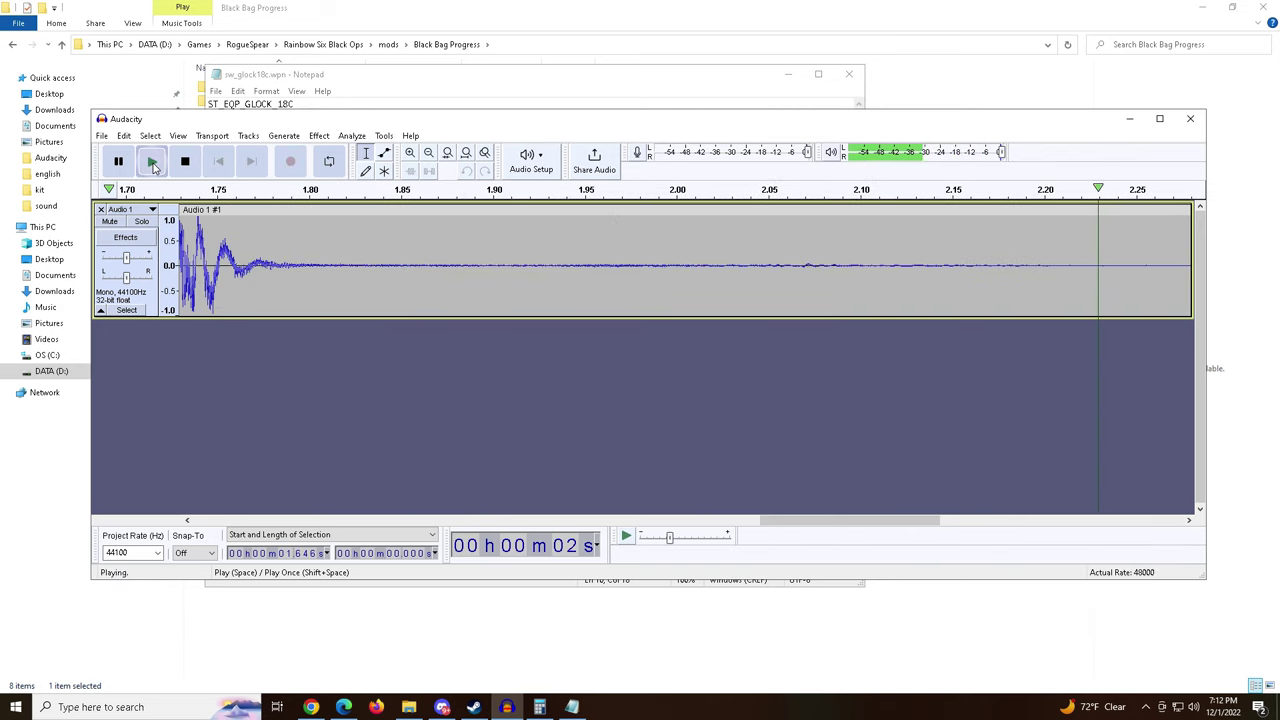
{"action": "left_click", "coordinate": [151, 163]}
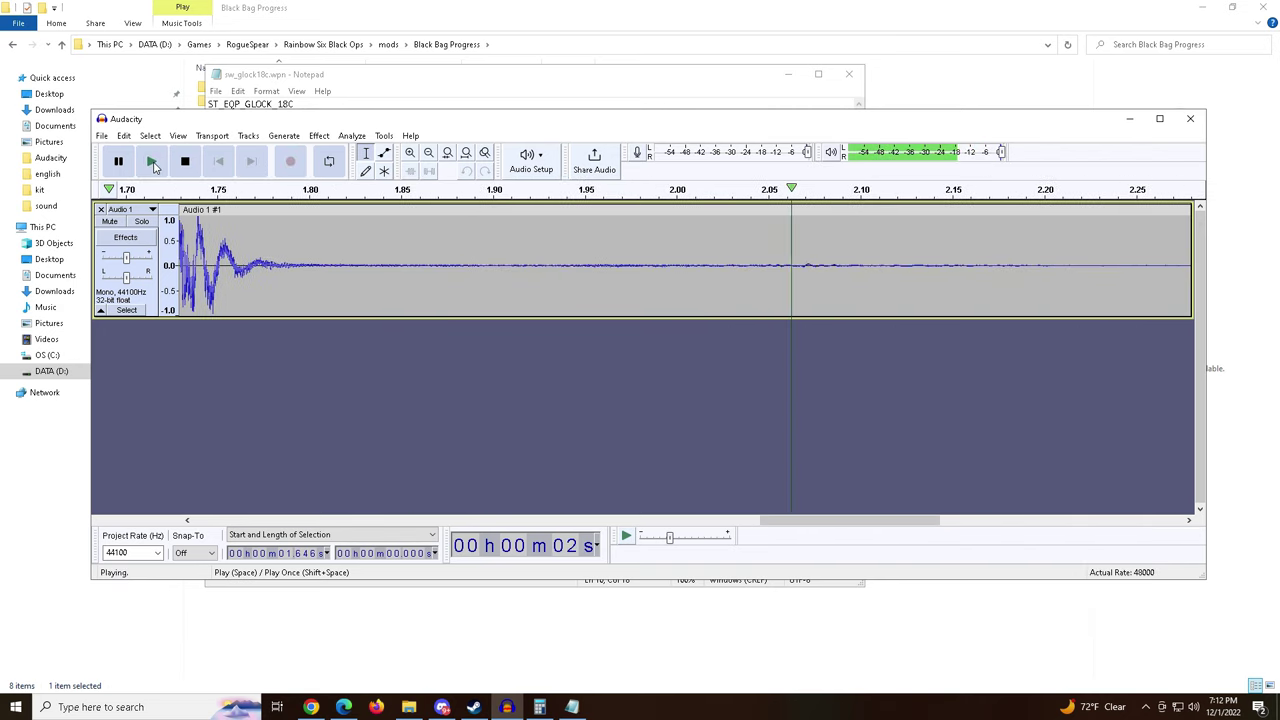
{"action": "left_click", "coordinate": [151, 163]}
{"action": "left_click", "coordinate": [151, 163]}
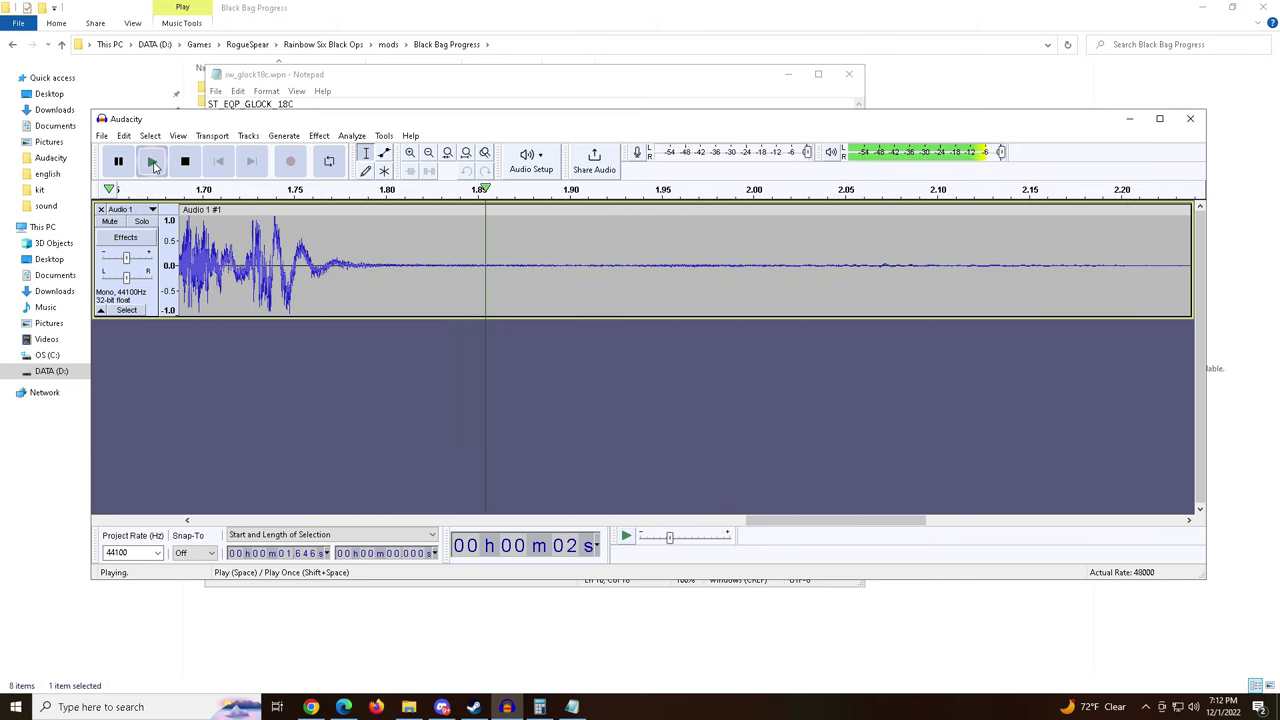
{"action": "left_click", "coordinate": [151, 163]}
{"action": "left_click", "coordinate": [152, 163]}
{"action": "left_click", "coordinate": [152, 163]}
{"action": "left_click", "coordinate": [152, 163]}
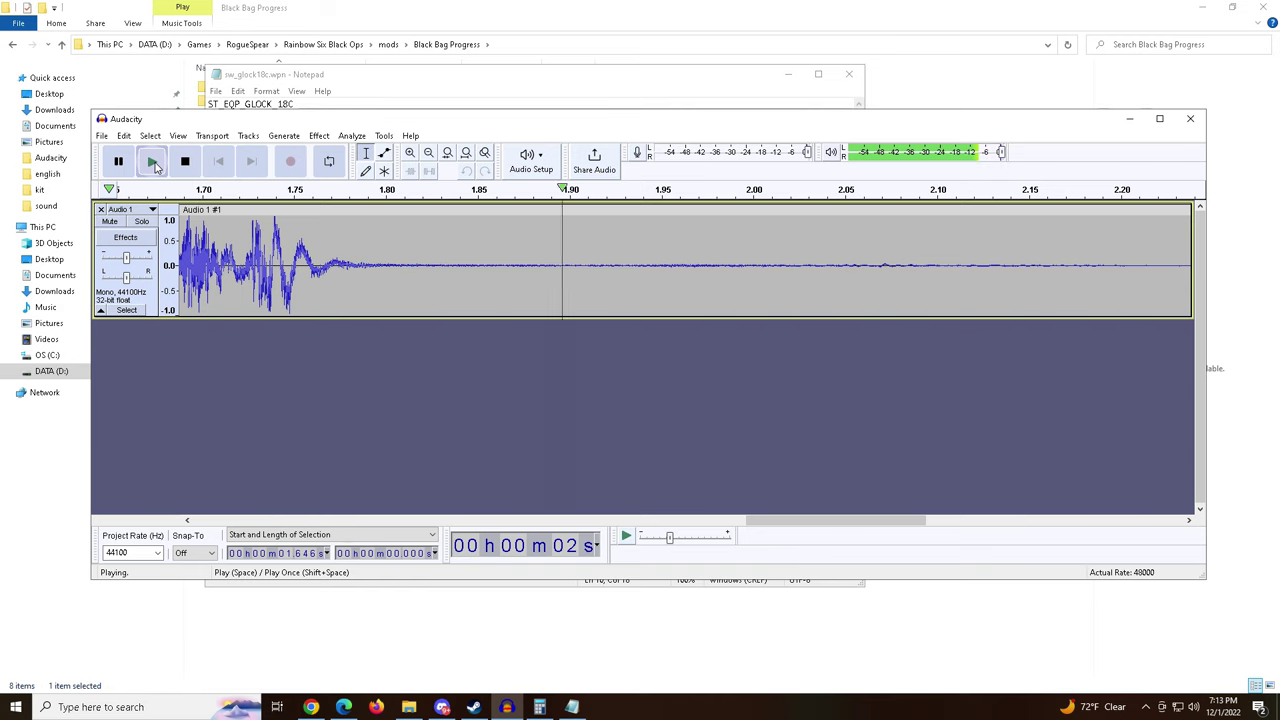
{"action": "left_click", "coordinate": [152, 163]}
{"action": "left_click", "coordinate": [152, 163]}
{"action": "left_click", "coordinate": [152, 163]}
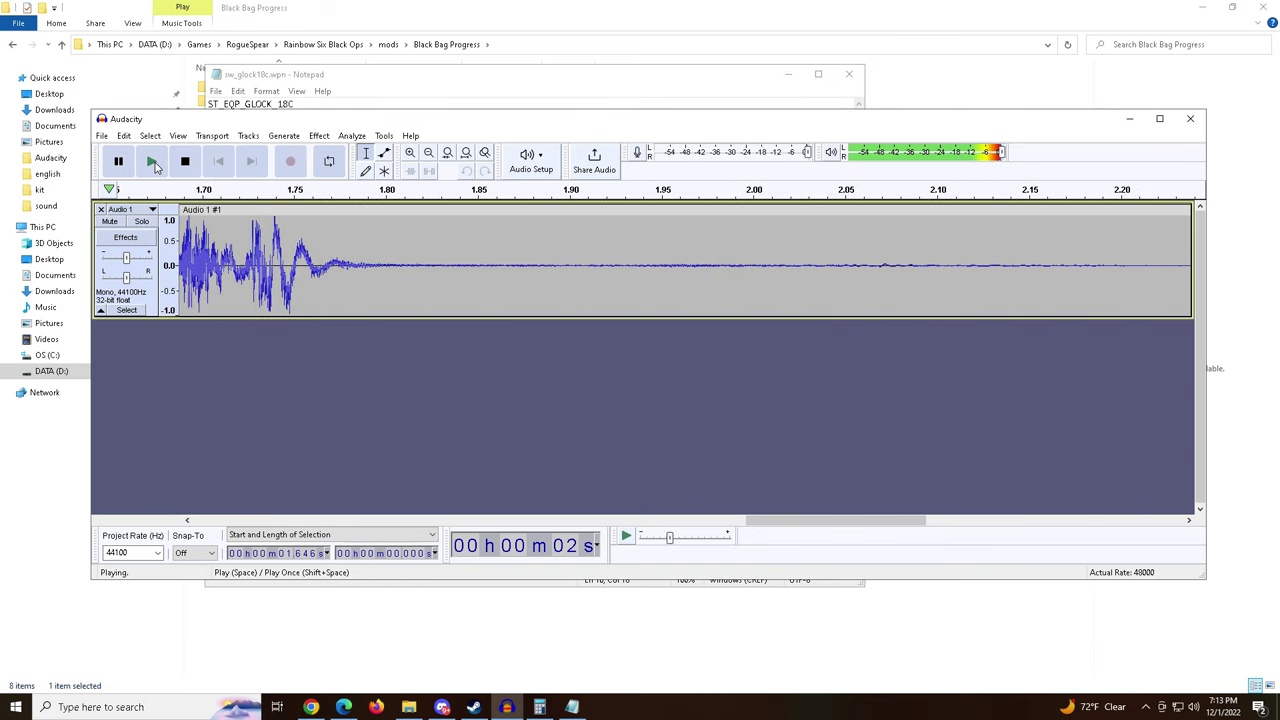
{"action": "left_click", "coordinate": [152, 163]}
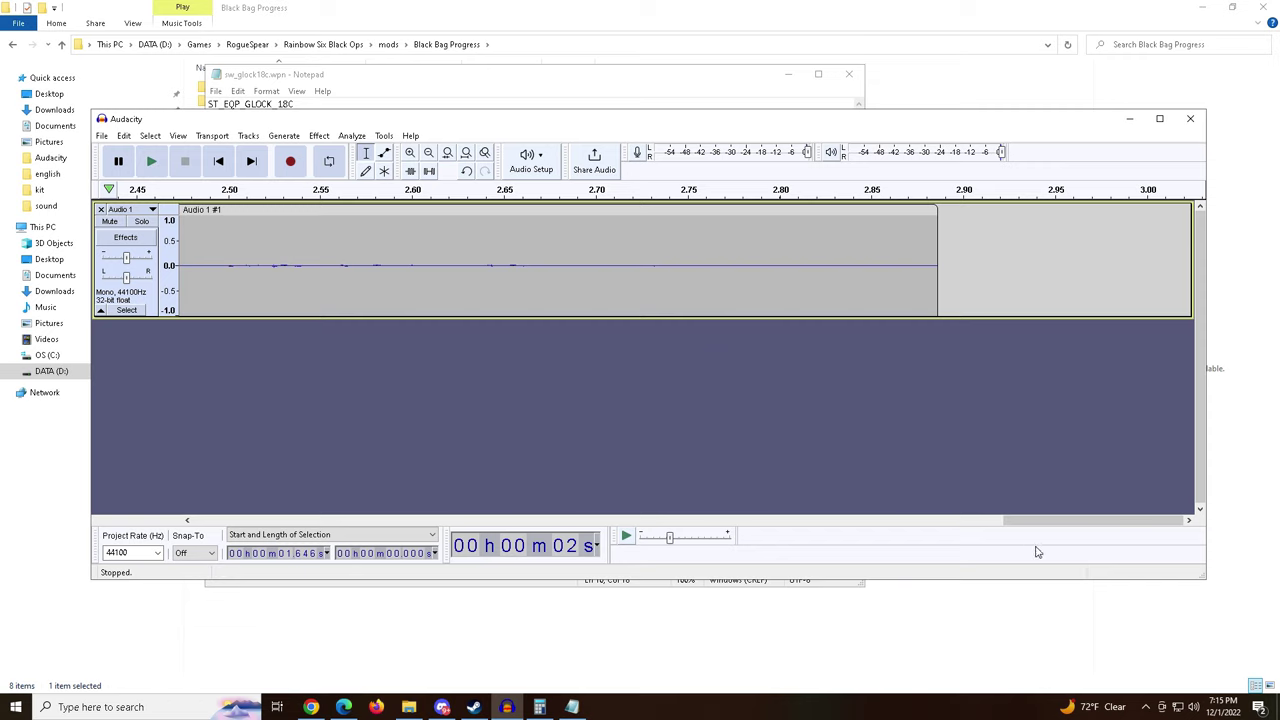
Select the last three shots with their tail, about 1.240 s from 1.646 s to the end of the clip.
{"action": "left_click_drag", "start_coordinate": [1037, 522], "coordinate": [725, 524]}
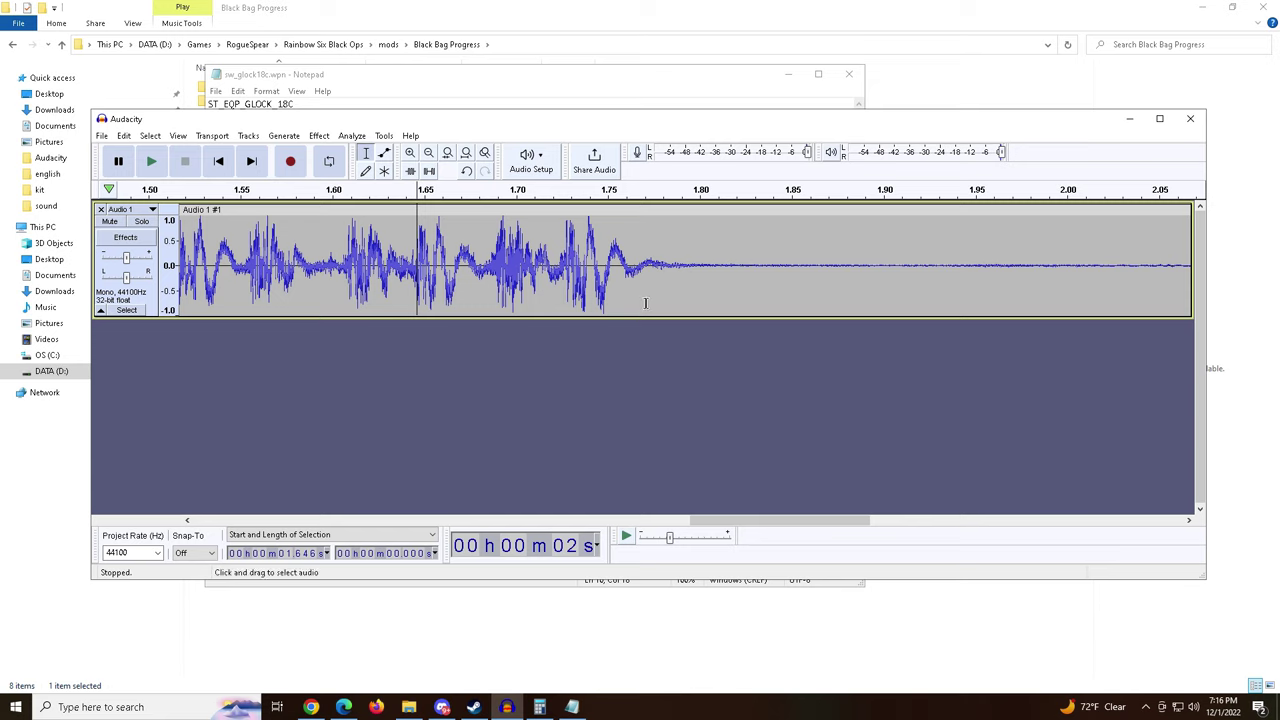
{"action": "left_click", "coordinate": [482, 297]}
{"action": "left_click", "coordinate": [416, 258]}
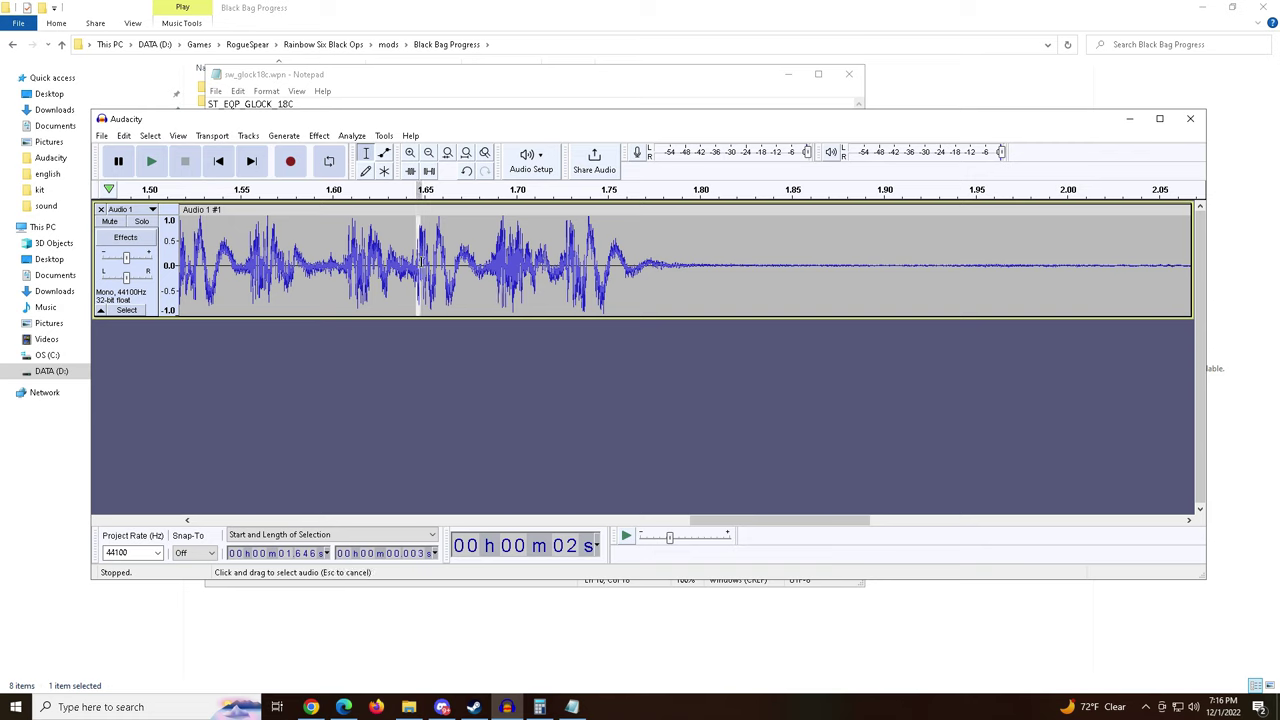
{"action": "left_click", "coordinate": [437, 260]}
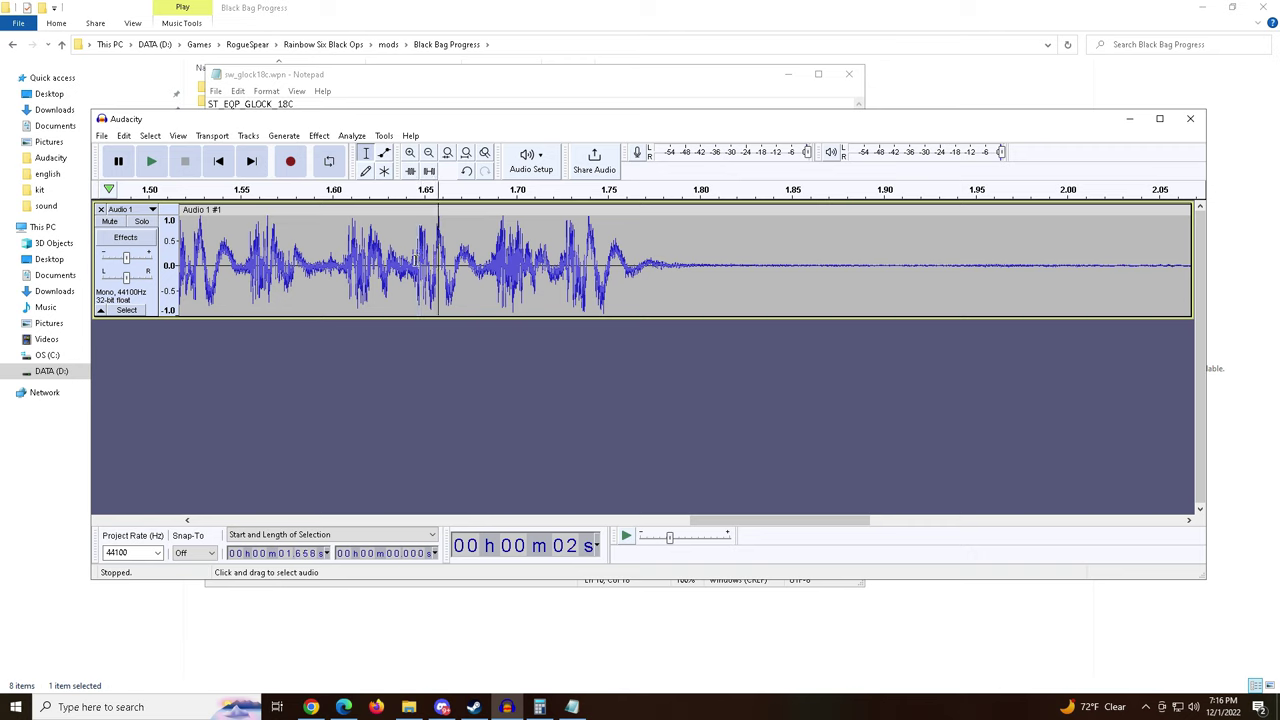
{"action": "left_click", "coordinate": [417, 260]}
{"action": "left_click", "coordinate": [431, 260]}
{"action": "left_click_drag", "start_coordinate": [416, 260], "coordinate": [422, 260]}
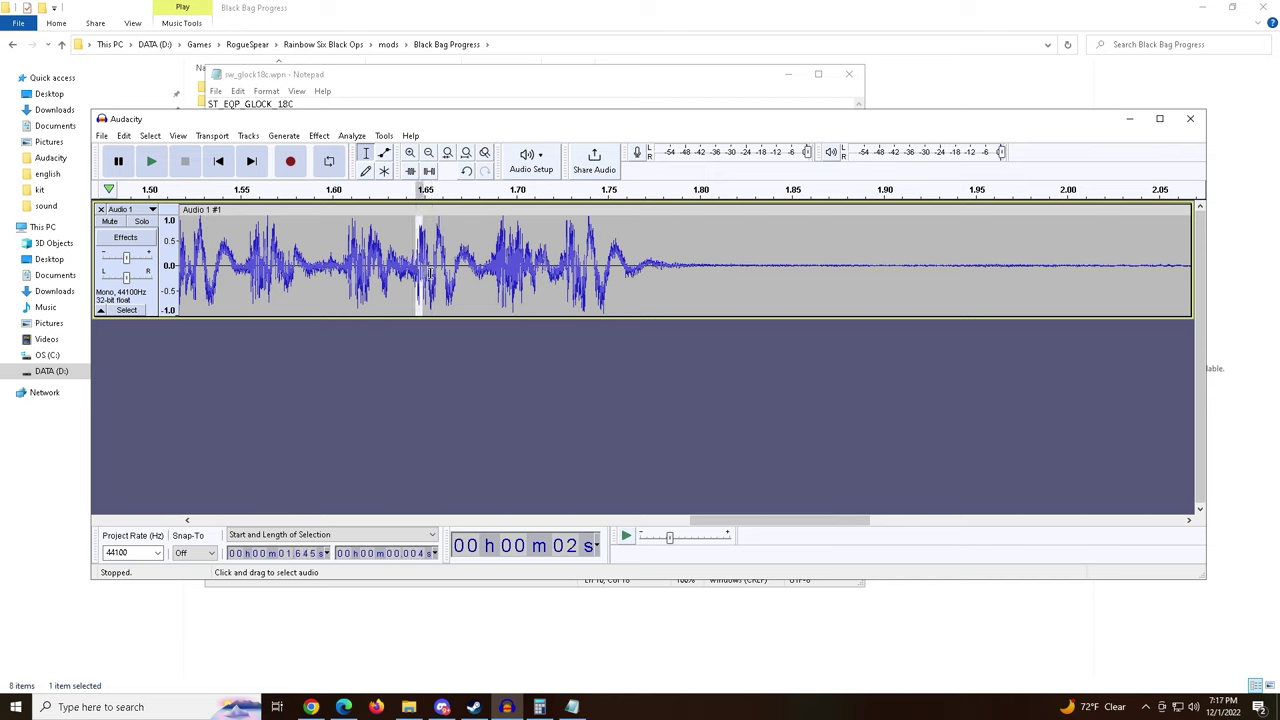
{"action": "left_click", "coordinate": [431, 270]}
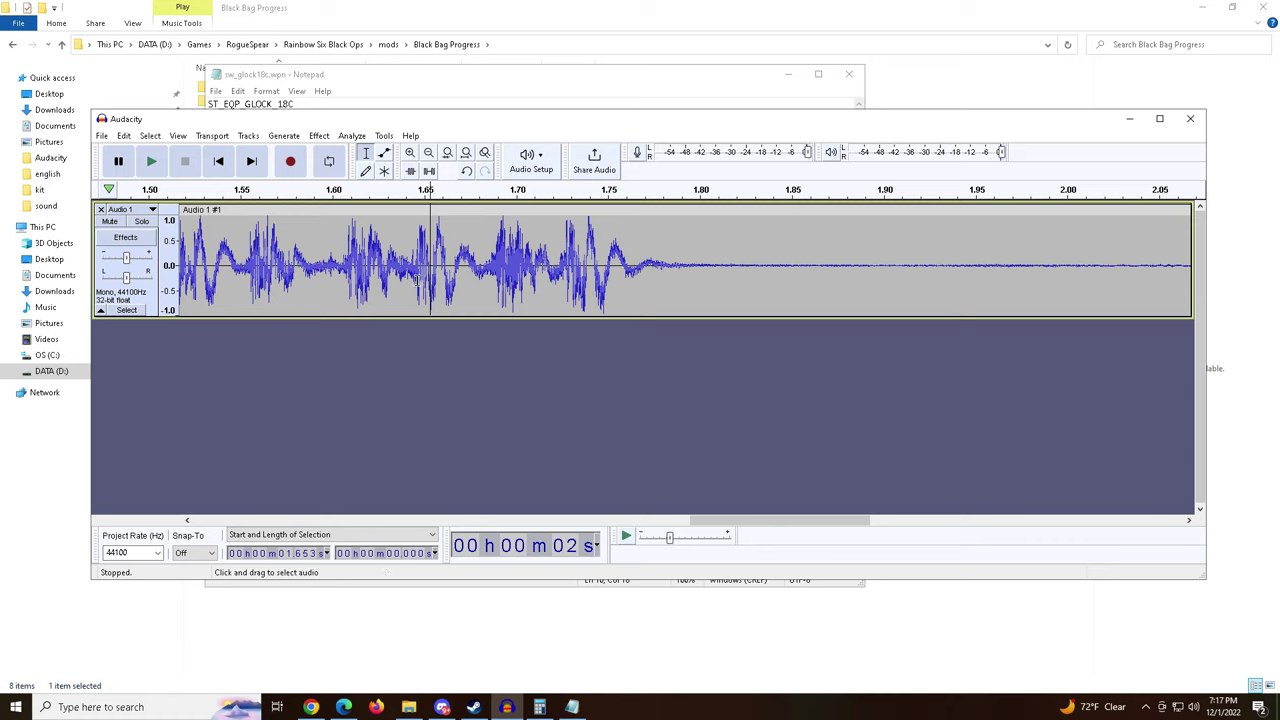
{"action": "left_click_drag", "start_coordinate": [418, 281], "coordinate": [1034, 270]}
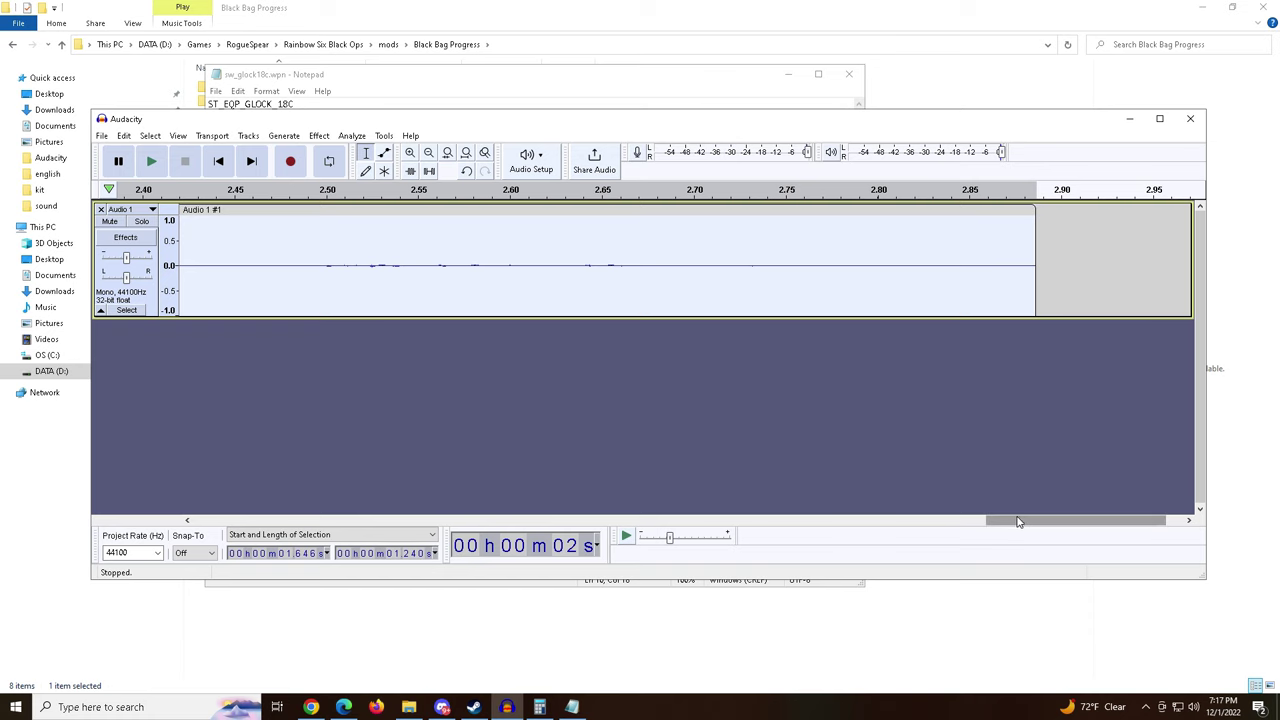
{"action": "left_click_drag", "start_coordinate": [1017, 522], "coordinate": [575, 522]}
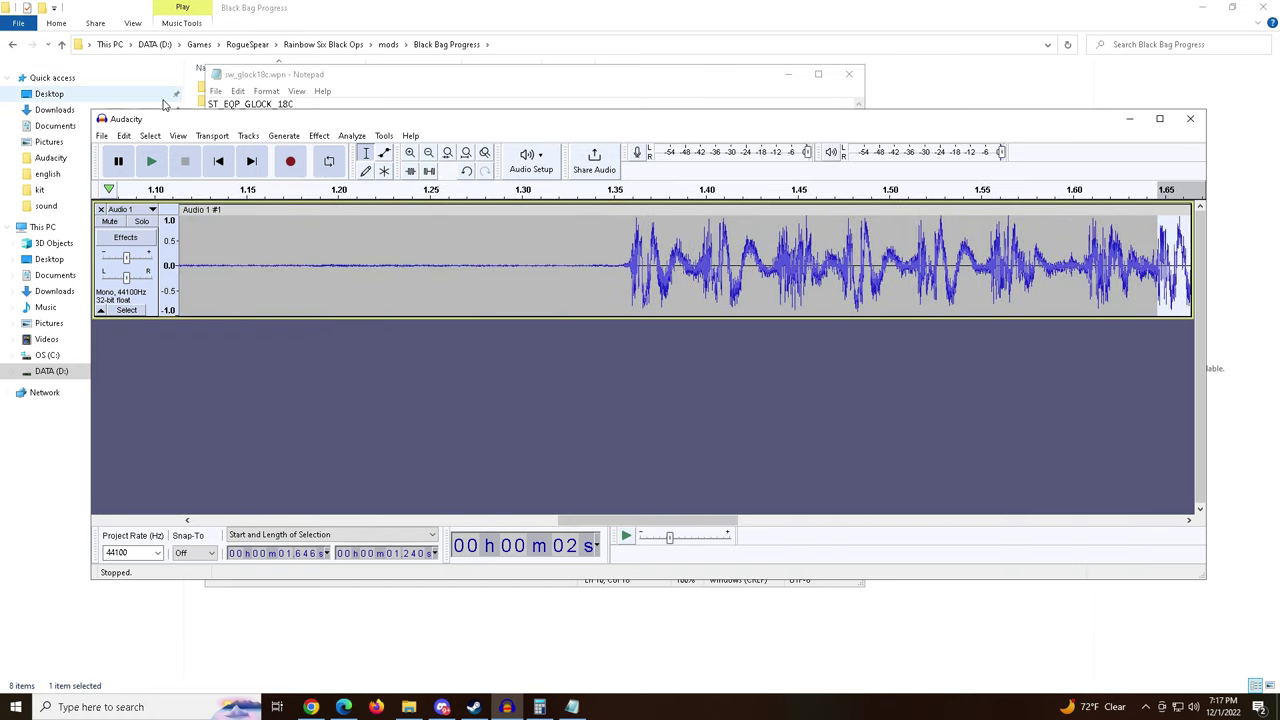
Start exporting the selected audio and try a C_ prefixed weapon name ending in S, 3 and B as the file name.
{"action": "left_click", "coordinate": [101, 135]}
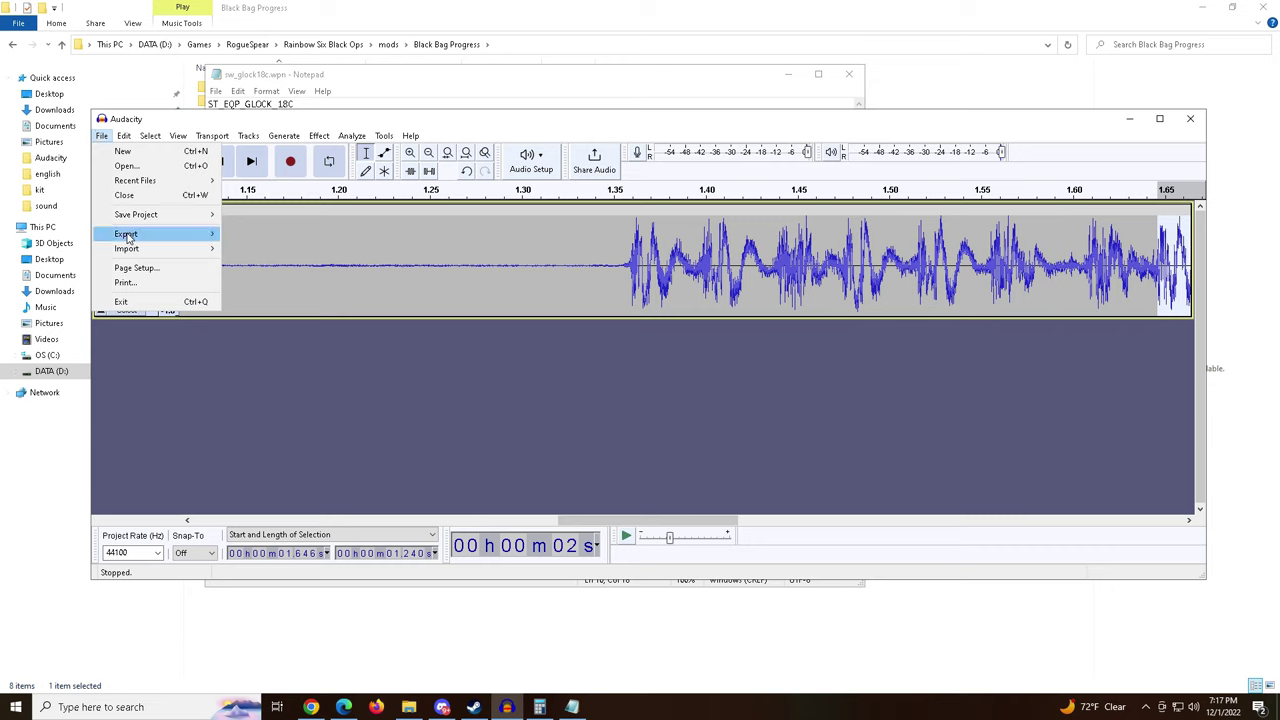
{"action": "mouse_move", "coordinate": [127, 236]}
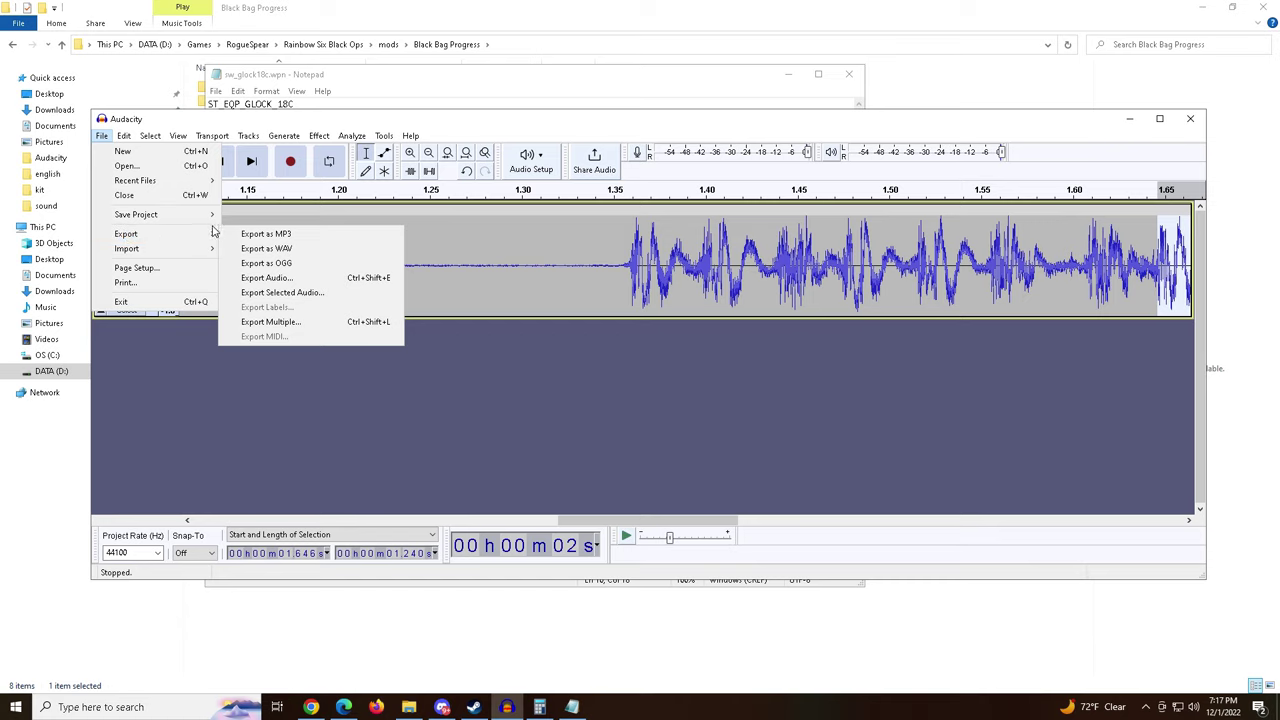
{"action": "left_click", "coordinate": [289, 293]}
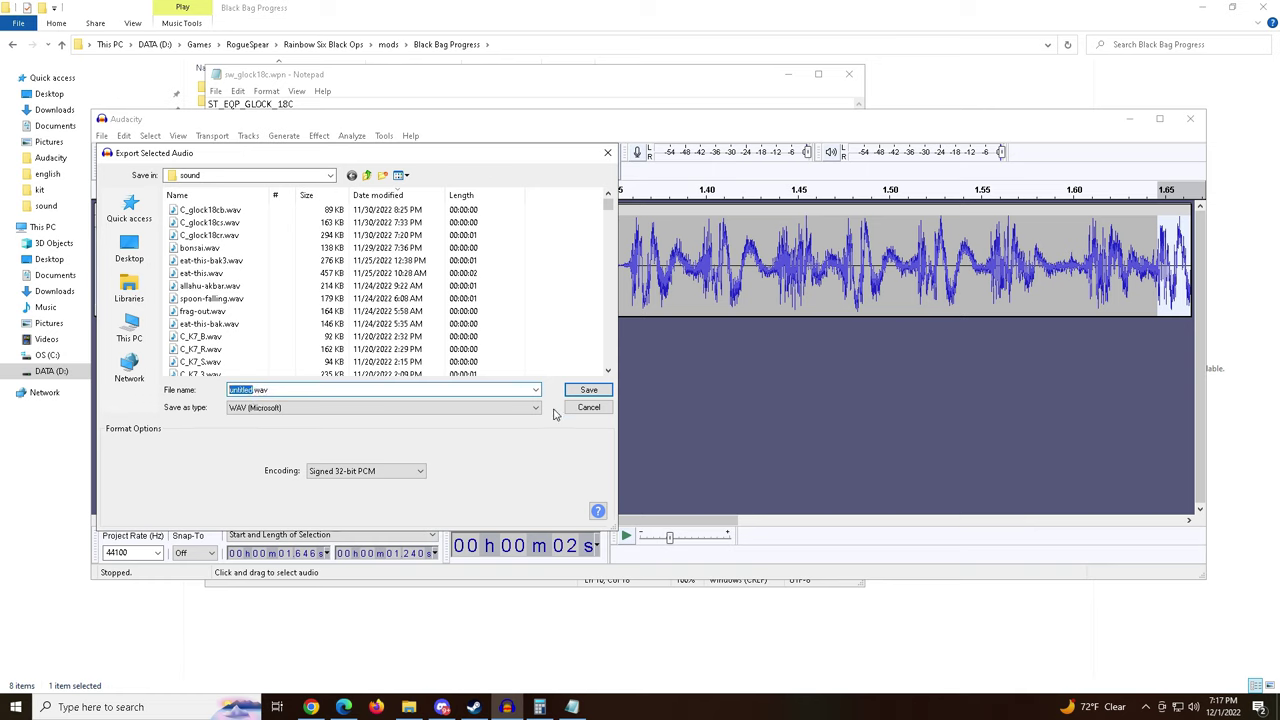
{"action": "type", "text": "C_weaponrname"}
{"action": "type", "text": "S"}
{"action": "key", "text": "BackSpace"}
{"action": "type", "text": "3"}
{"action": "key", "text": "BackSpace"}
{"action": "type", "text": "B"}
Try R, 1, L and E as the final character of the export file name, and cancel the export.
{"action": "left_click_drag", "start_coordinate": [287, 389], "coordinate": [256, 390]}
{"action": "key", "text": "Right"}
{"action": "key", "text": "BackSpace"}
{"action": "type", "text": "R"}
{"action": "key", "text": "BackSpace"}
{"action": "type", "text": "1"}
{"action": "key", "text": "BackSpace"}
{"action": "type", "text": "L"}
{"action": "key", "text": "BackSpace"}
{"action": "type", "text": "E"}
{"action": "left_click", "coordinate": [585, 408]}
Select the third-to-last shot, about 0.044 s starting at 1.646 s.
{"action": "left_click_drag", "start_coordinate": [590, 521], "coordinate": [725, 521]}
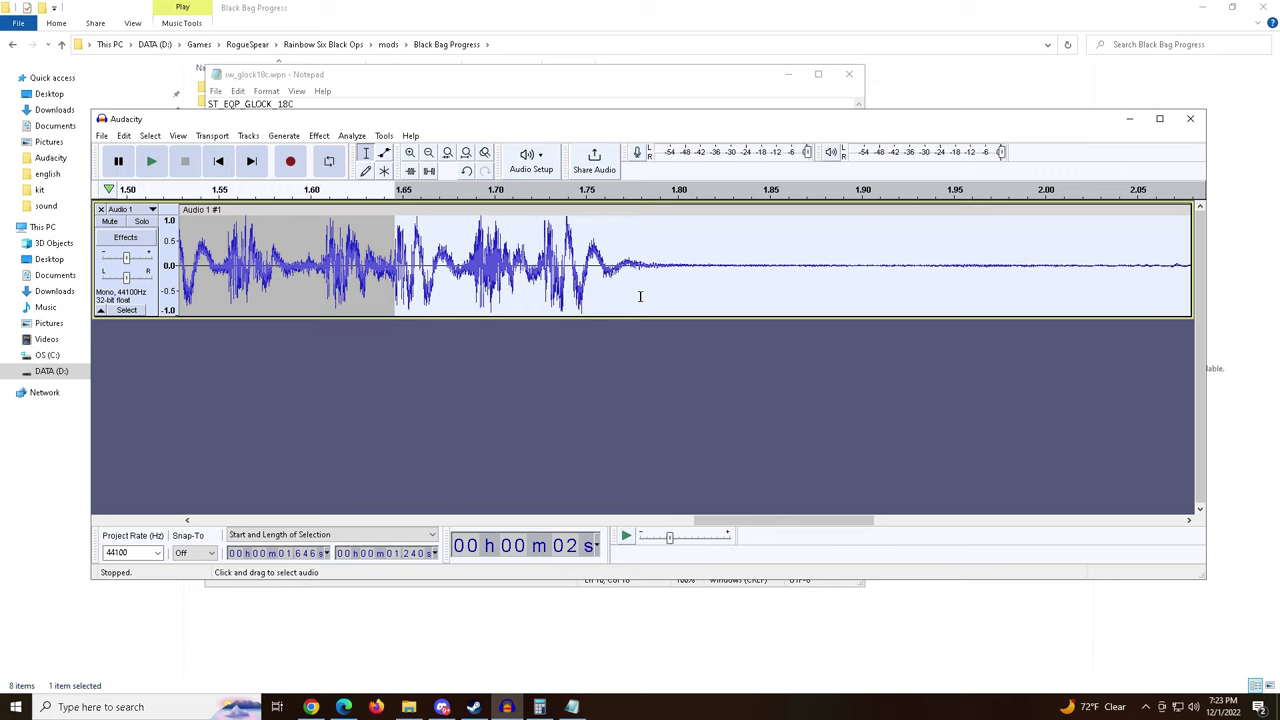
{"action": "left_click", "coordinate": [433, 290]}
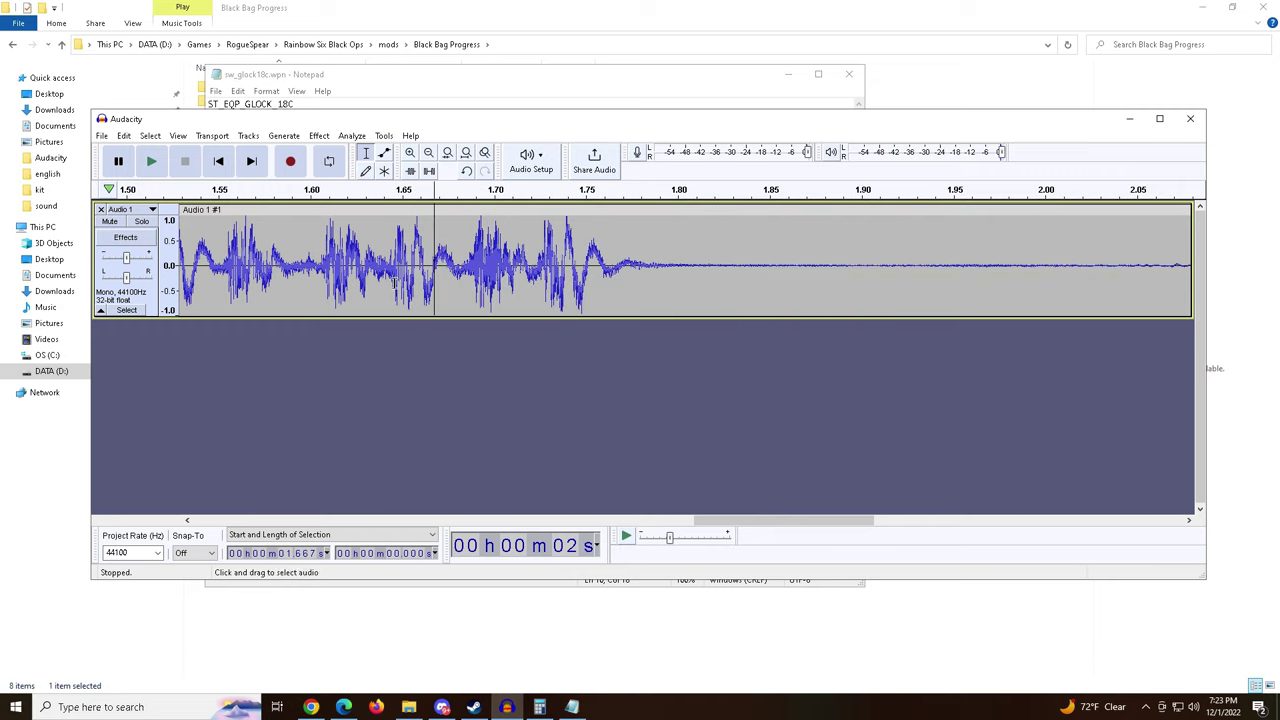
{"action": "left_click_drag", "start_coordinate": [395, 283], "coordinate": [477, 285]}
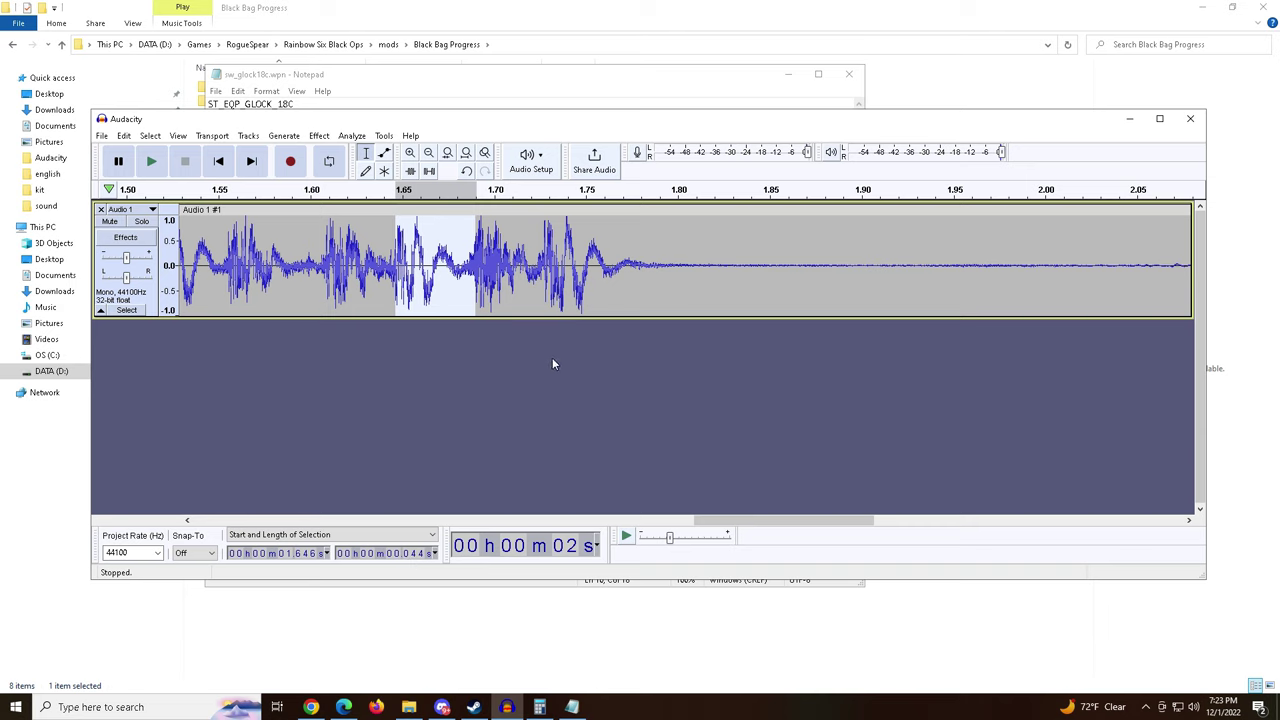
Select only the last shot of the burst, about 0.044 s starting at 1.727 s.
{"action": "left_click", "coordinate": [645, 302]}
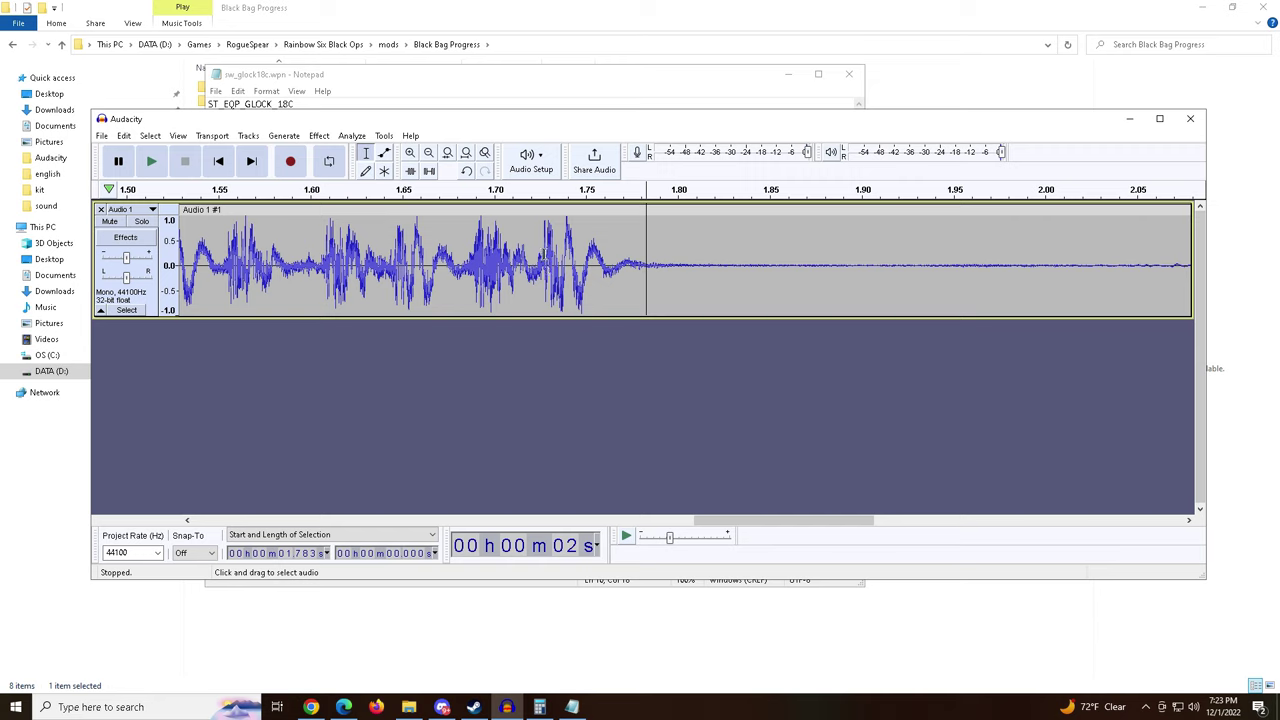
{"action": "left_click", "coordinate": [544, 290]}
{"action": "left_click_drag", "start_coordinate": [544, 255], "coordinate": [624, 266]}
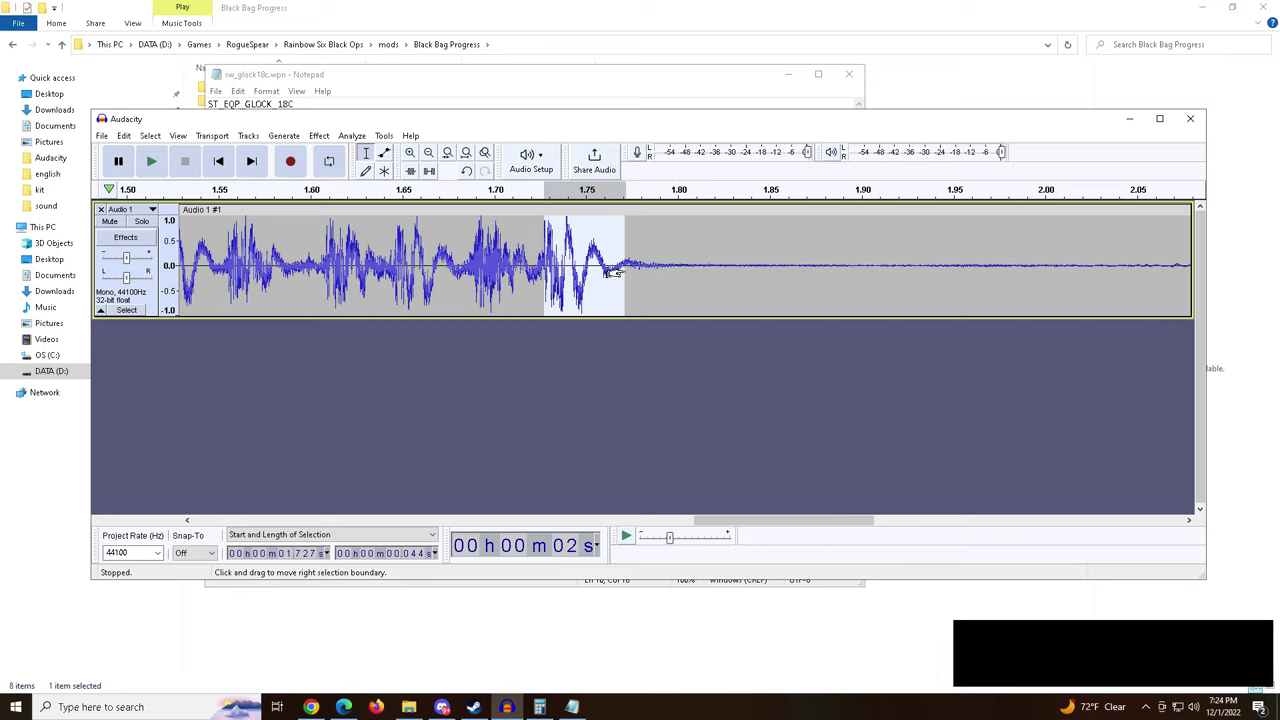
{"action": "left_click", "coordinate": [1261, 632]}
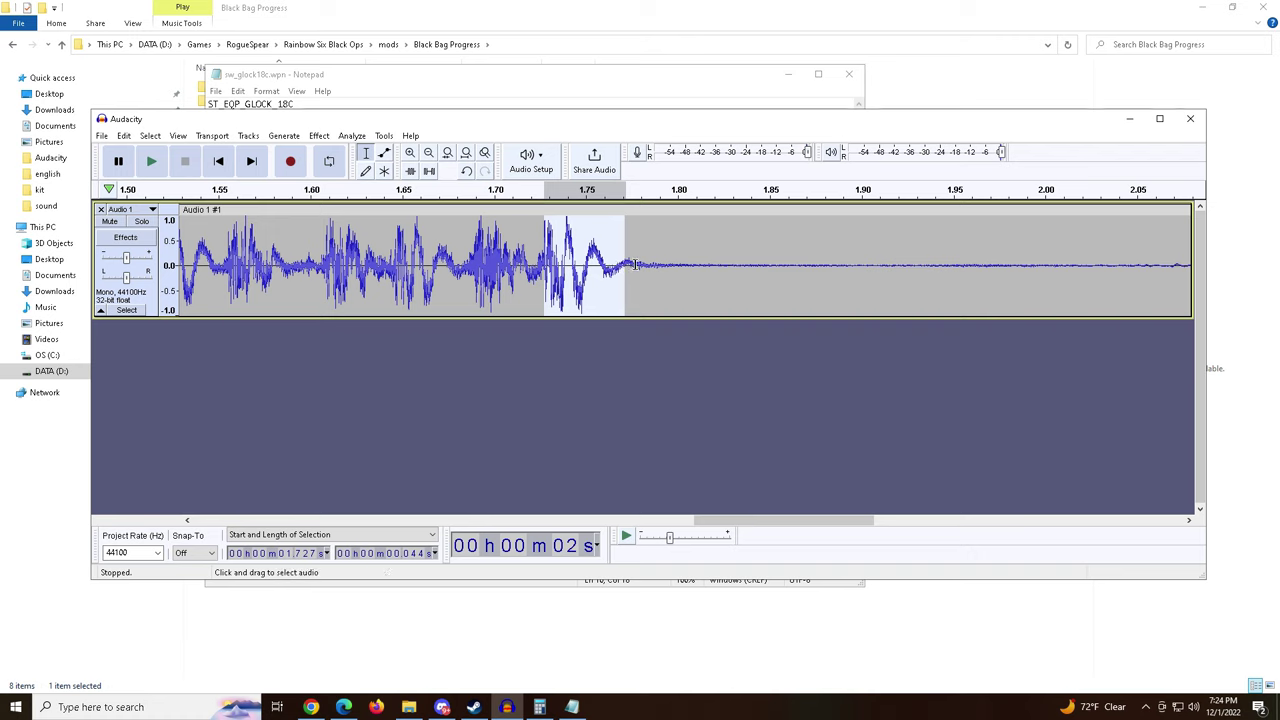
Select the tail after the last shot, about 1.115 s starting at 1.772 s, and start exporting the selected audio.
{"action": "left_click", "coordinate": [635, 264]}
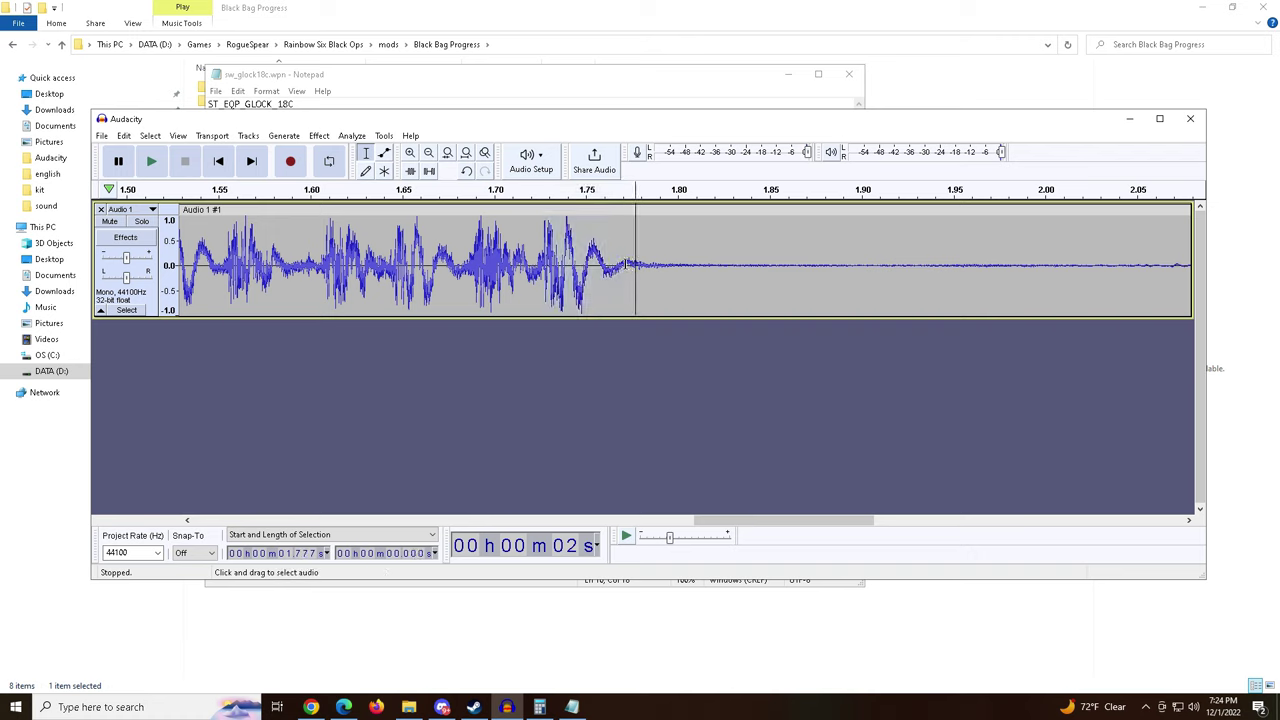
{"action": "left_click_drag", "start_coordinate": [626, 264], "coordinate": [1051, 268]}
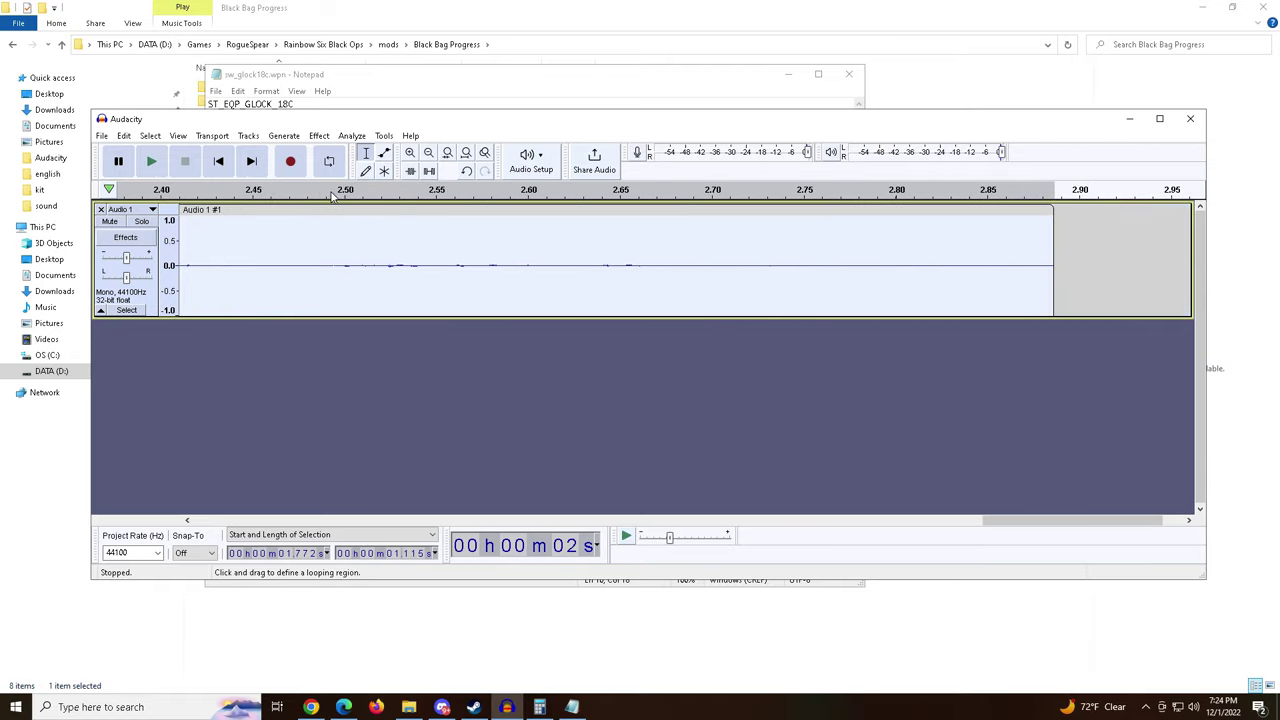
{"action": "left_click", "coordinate": [102, 137]}
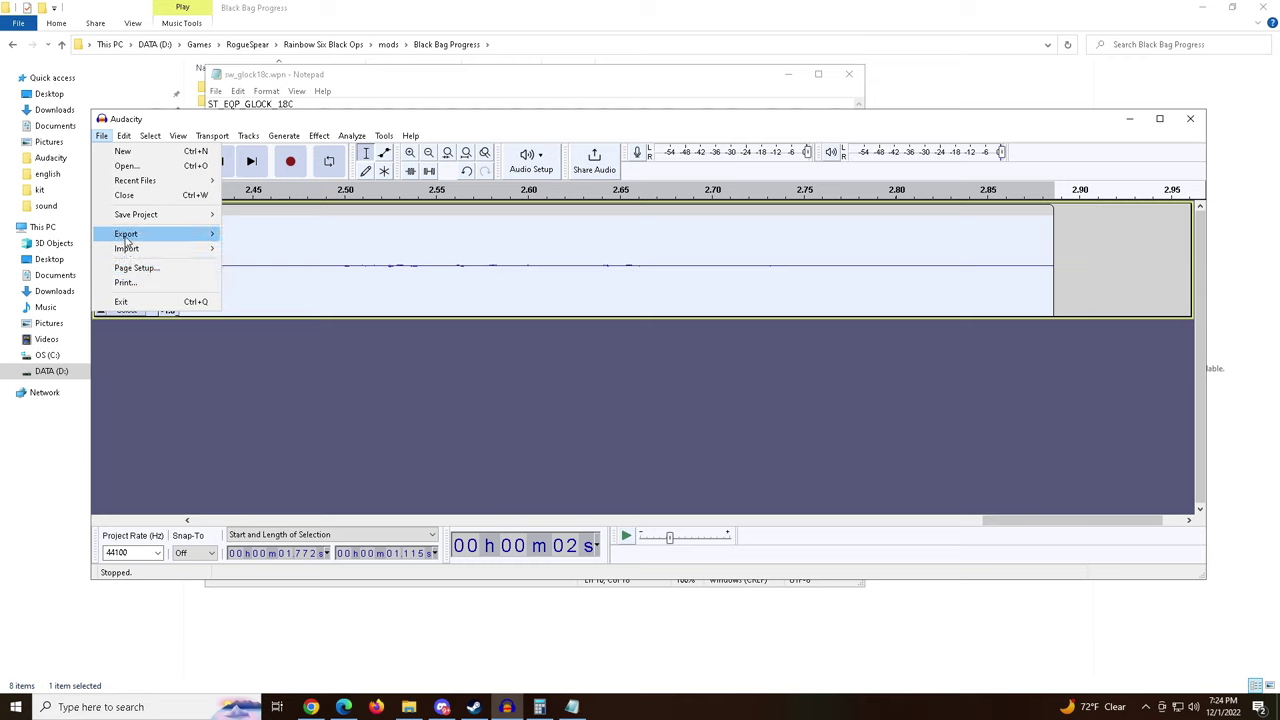
{"action": "mouse_move", "coordinate": [126, 238]}
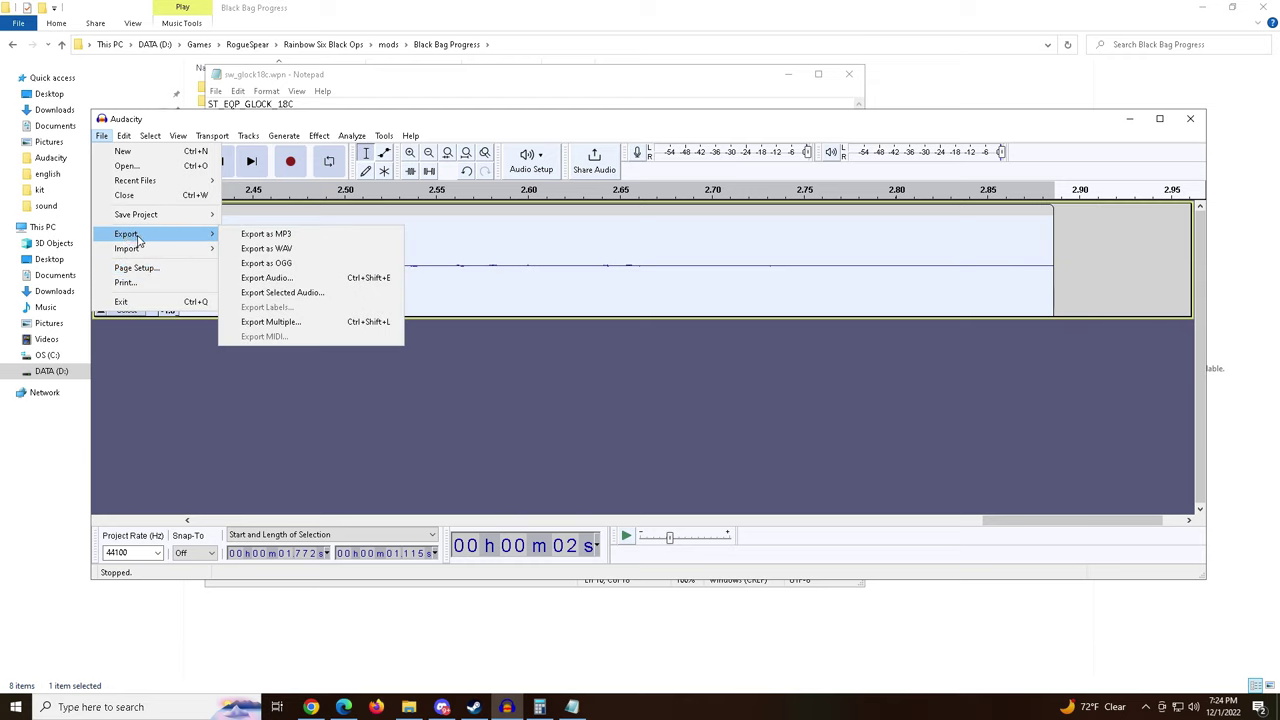
{"action": "left_click", "coordinate": [270, 293]}
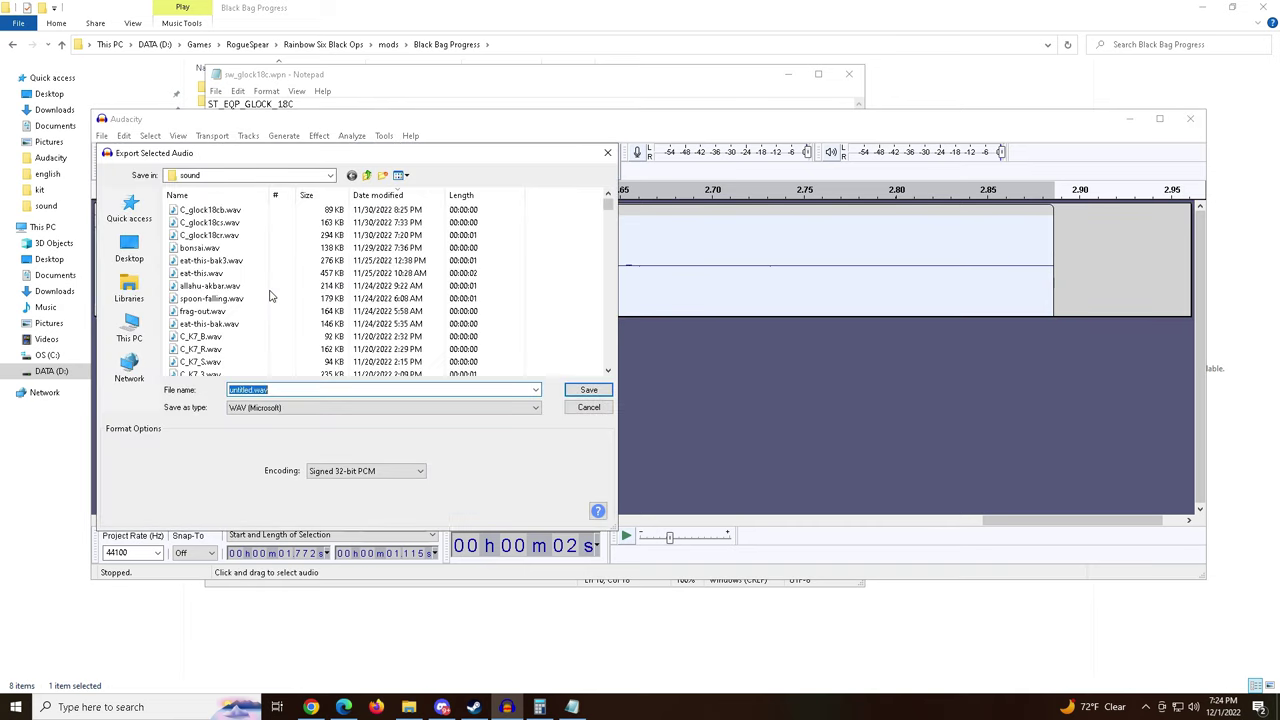
Try C_weaponname with the endings R, S, 1, L and E as the export file name, and cancel the export.
{"action": "double_click", "coordinate": [250, 390]}
{"action": "type", "text": "C_weaponname"}
{"action": "type", "text": "R"}
{"action": "key", "text": "BackSpace"}
{"action": "type", "text": "S"}
{"action": "key", "text": "BackSpace"}
{"action": "type", "text": "R"}
{"action": "key", "text": "BackSpace"}
{"action": "type", "text": "1"}
{"action": "key", "text": "BackSpace"}
{"action": "type", "text": "L"}
{"action": "key", "text": "BackSpace"}
{"action": "type", "text": "E"}
{"action": "key", "text": "BackSpace"}
{"action": "type", "text": "E"}
{"action": "key", "text": "BackSpace"}
{"action": "type", "text": "E"}
{"action": "left_click", "coordinate": [600, 410]}
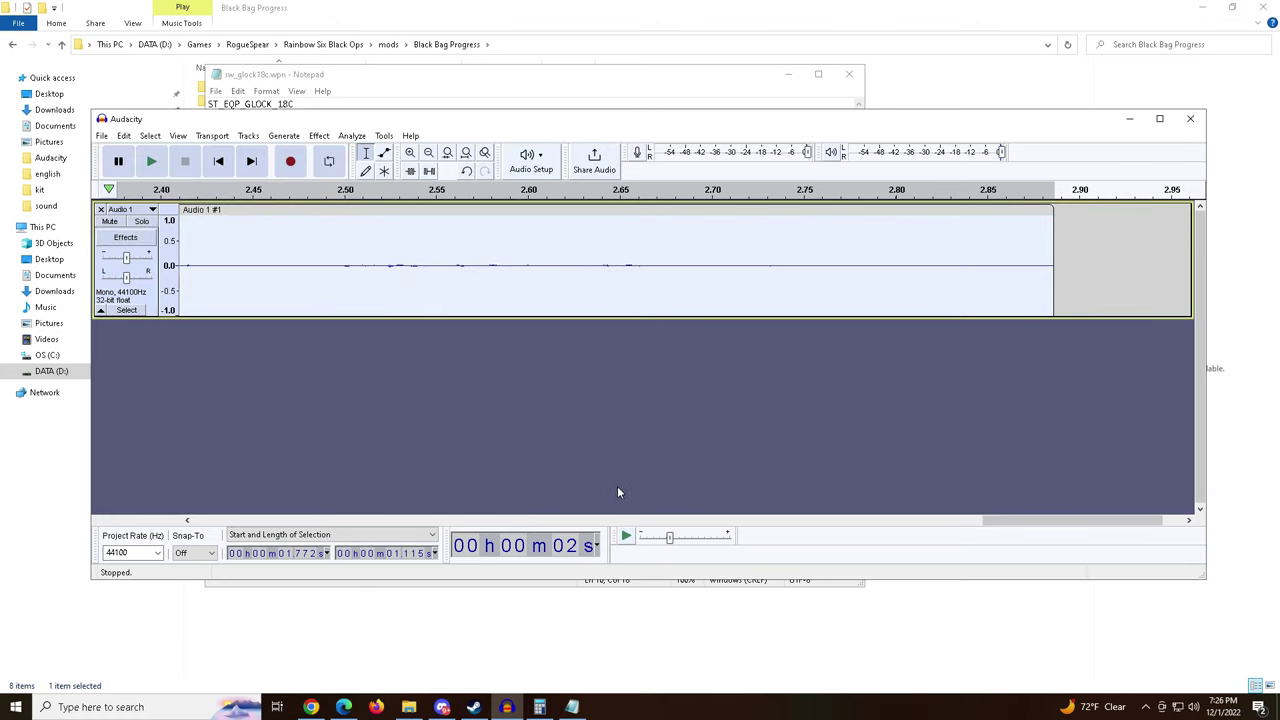
Select the whole burst of shots without its tail, about 0.412 s starting at 1.360 s.
{"action": "left_click_drag", "start_coordinate": [1005, 523], "coordinate": [645, 520]}
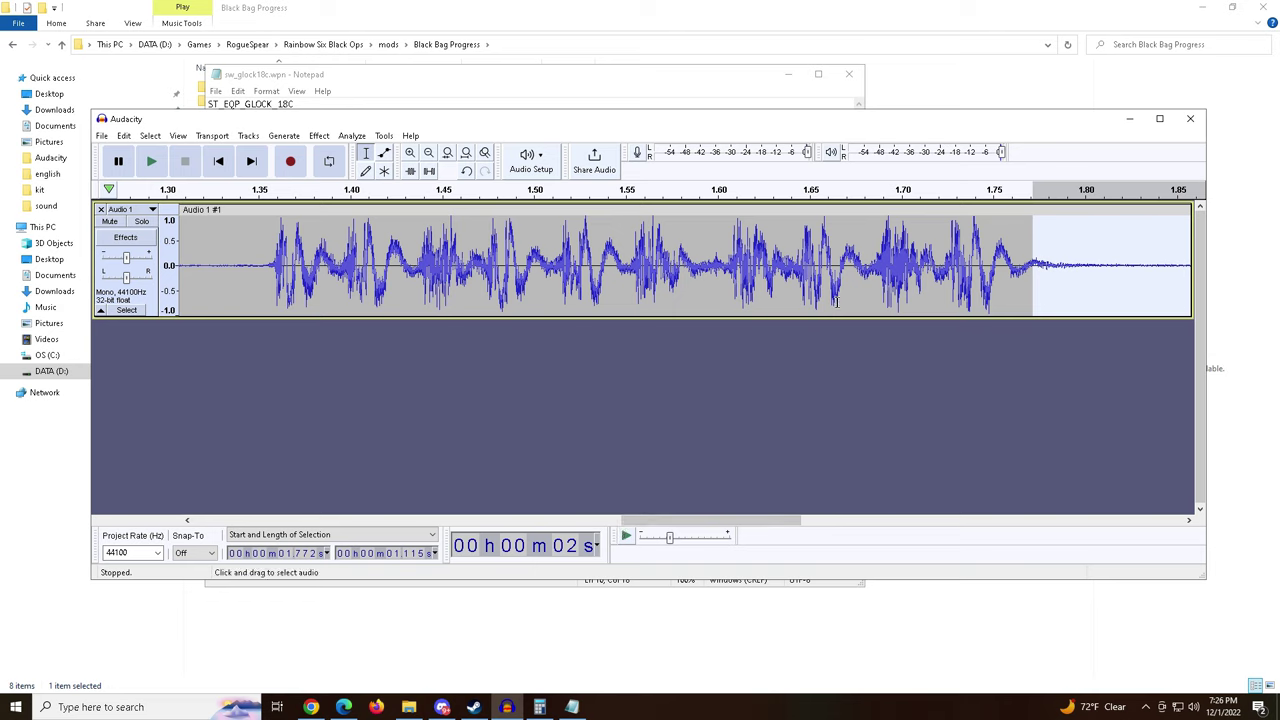
{"action": "left_click", "coordinate": [1044, 268]}
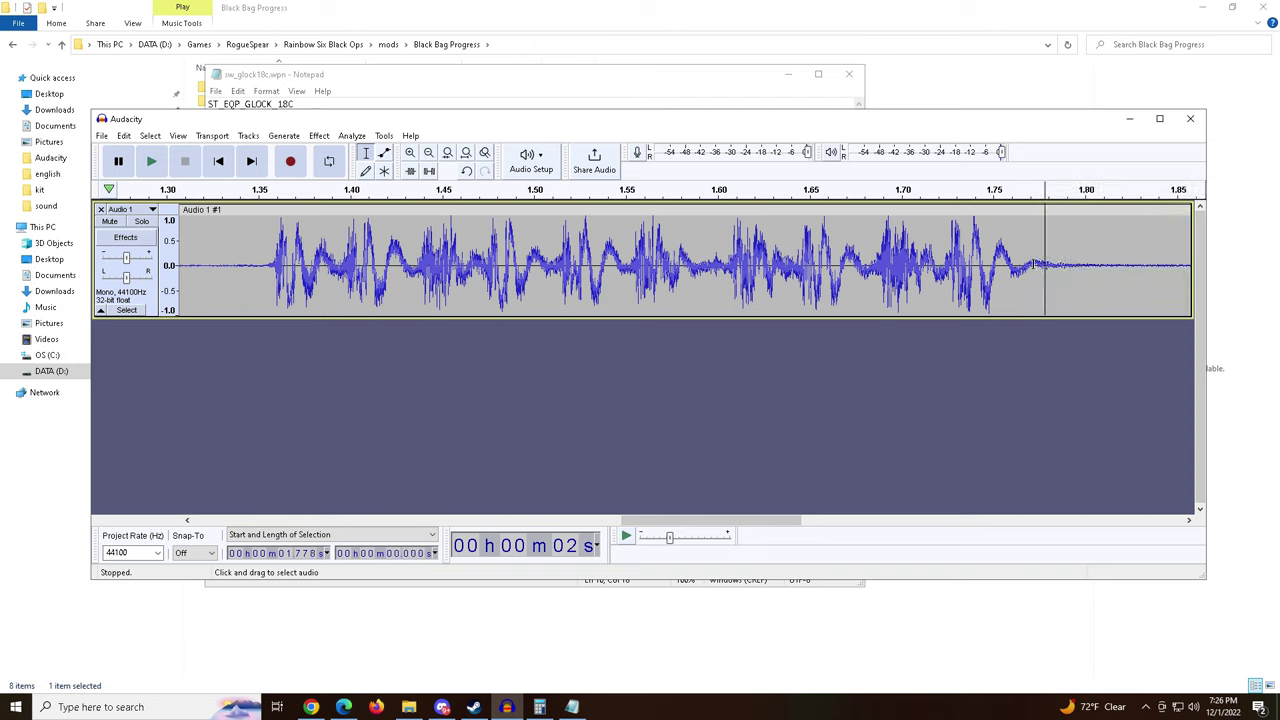
{"action": "left_click", "coordinate": [1034, 265]}
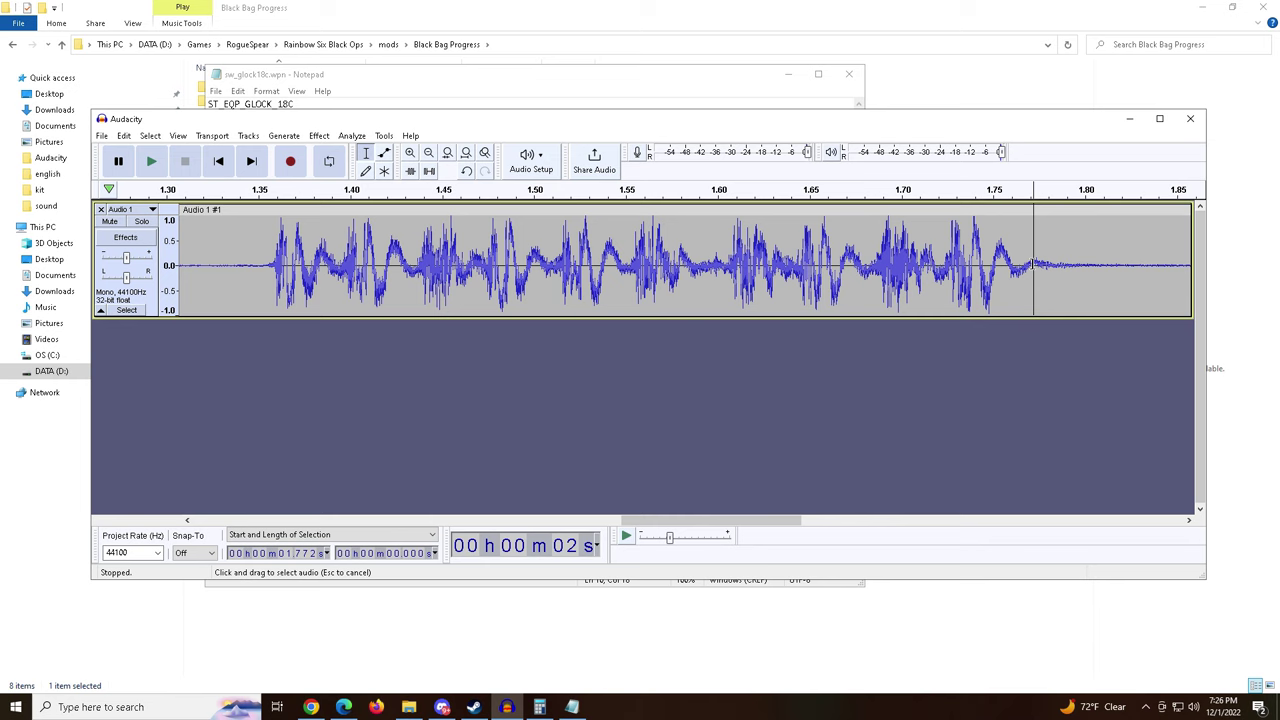
{"action": "left_click_drag", "start_coordinate": [1034, 265], "coordinate": [276, 265]}
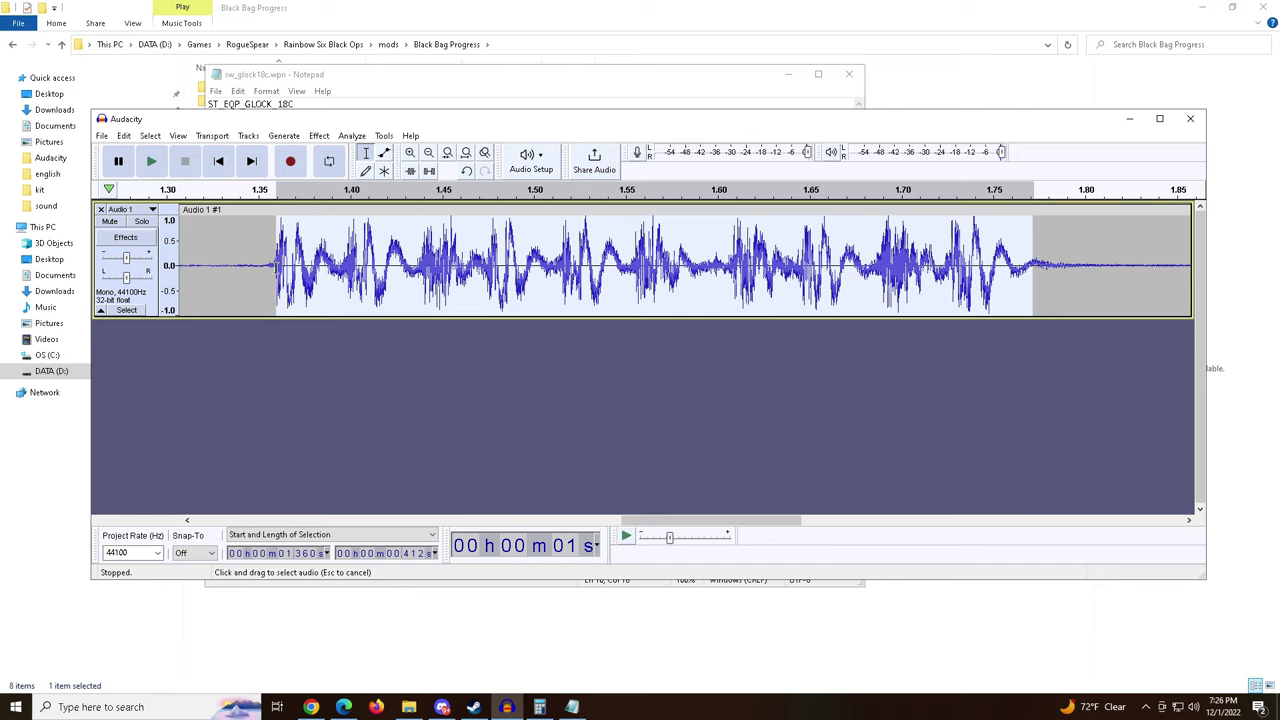
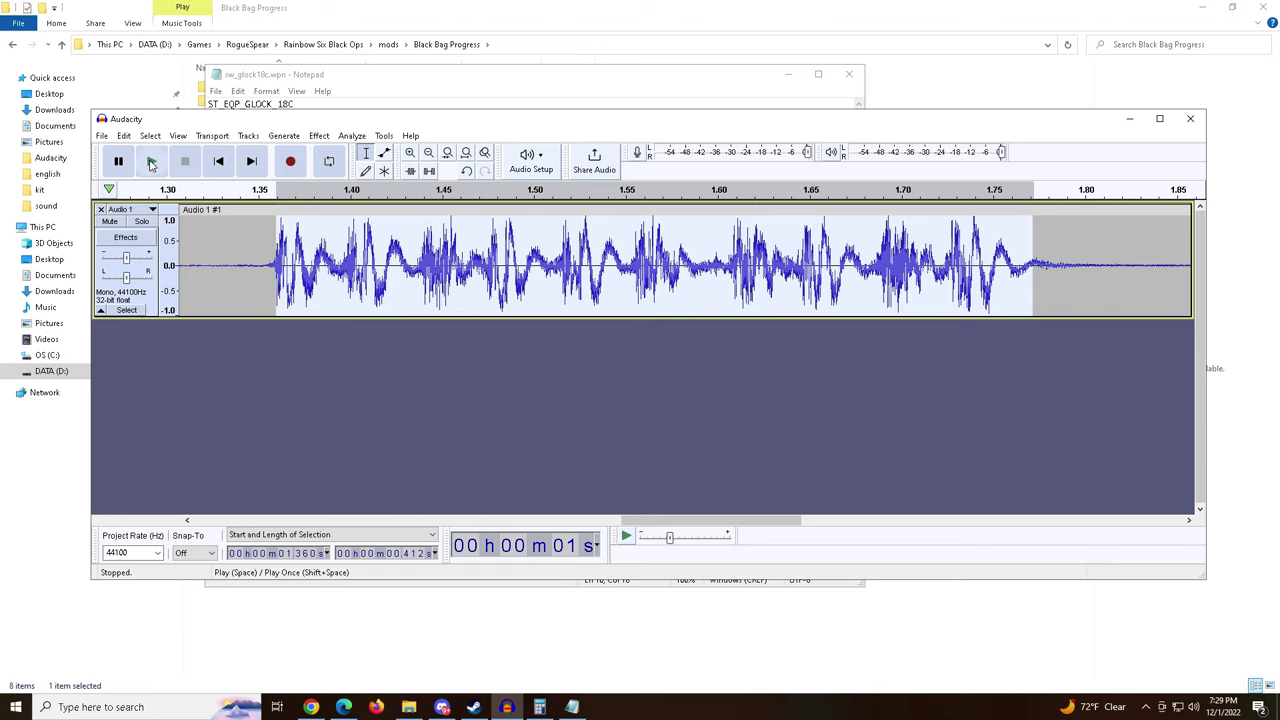
Play back the selected burst several times to hear how it sounds.
{"action": "left_click", "coordinate": [155, 165]}
{"action": "left_click", "coordinate": [153, 163]}
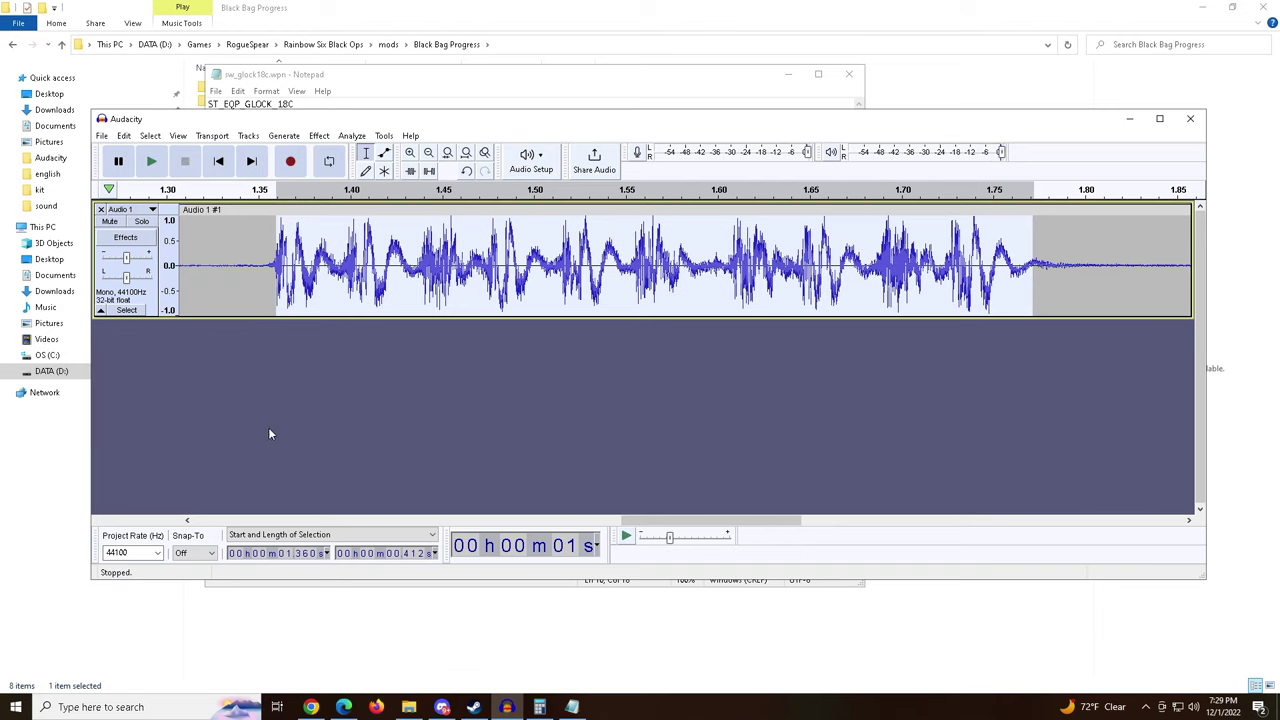
{"action": "left_click", "coordinate": [152, 163]}
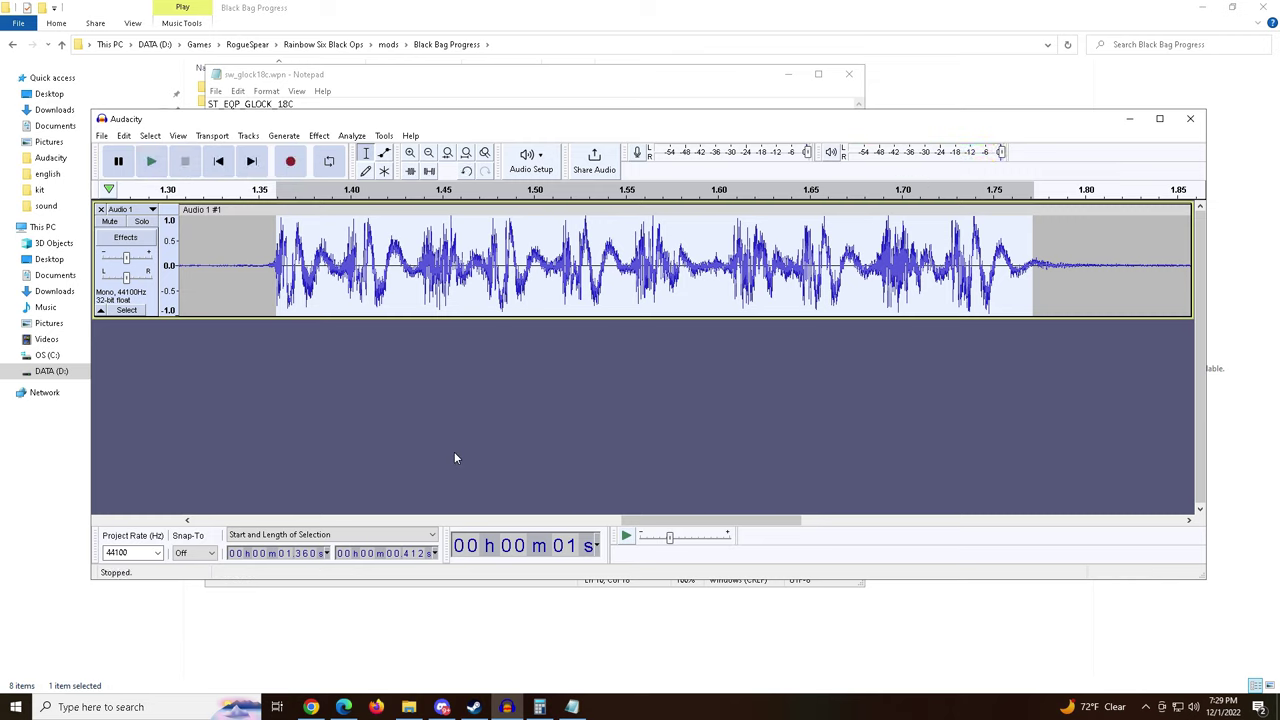
{"action": "left_click", "coordinate": [151, 161]}
Copy the selected burst, try C_weaponnameL as the file name for exporting it, and cancel the export.
{"action": "right_click", "coordinate": [696, 232]}
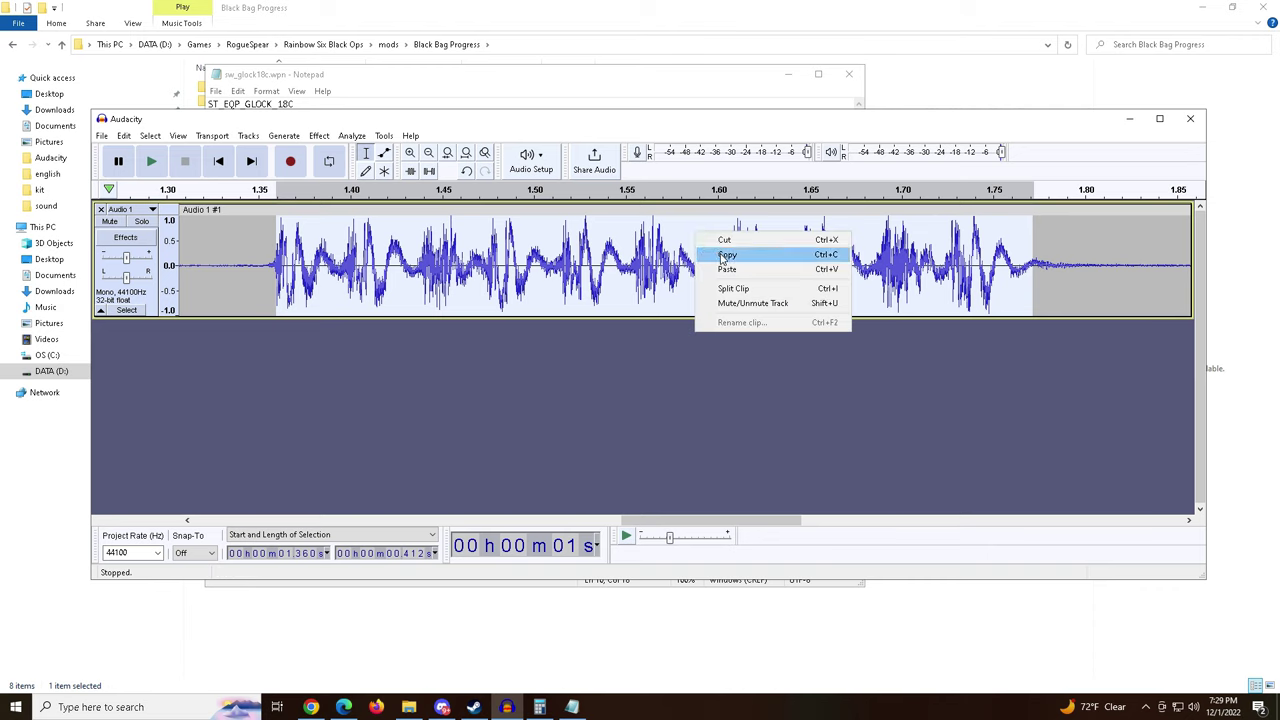
{"action": "left_click", "coordinate": [723, 256]}
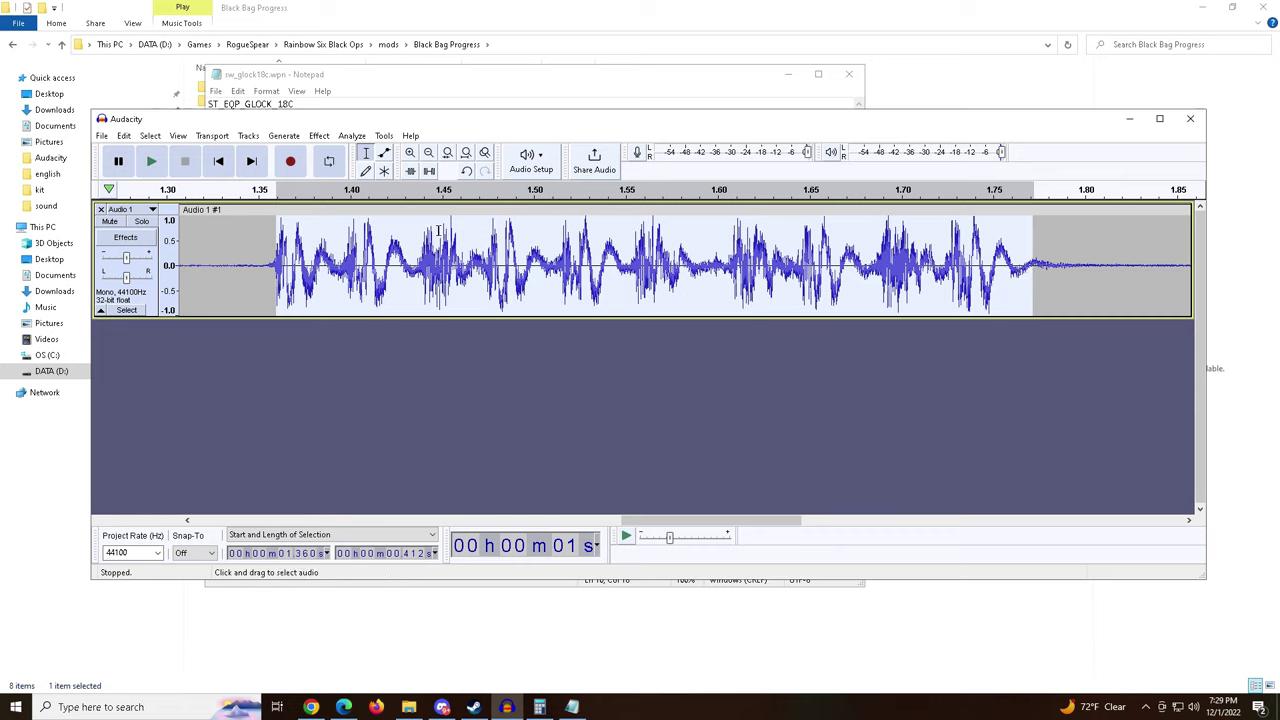
{"action": "left_click", "coordinate": [101, 137]}
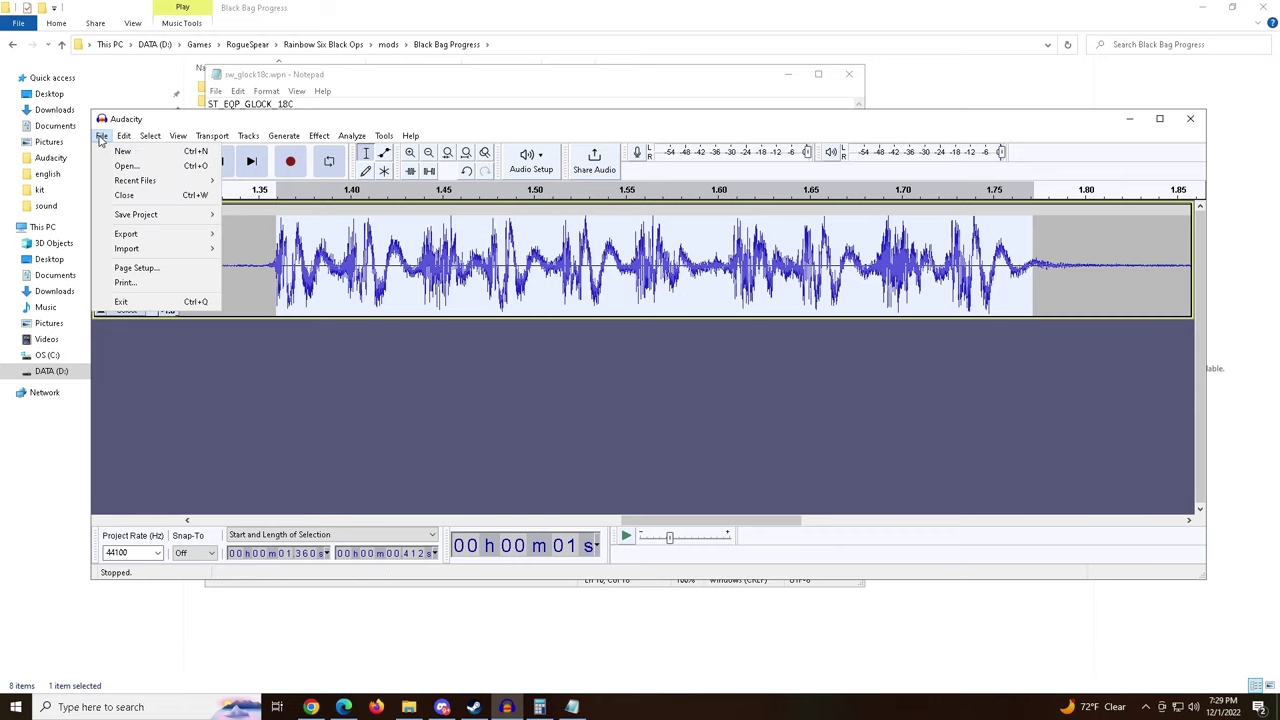
{"action": "mouse_move", "coordinate": [130, 234]}
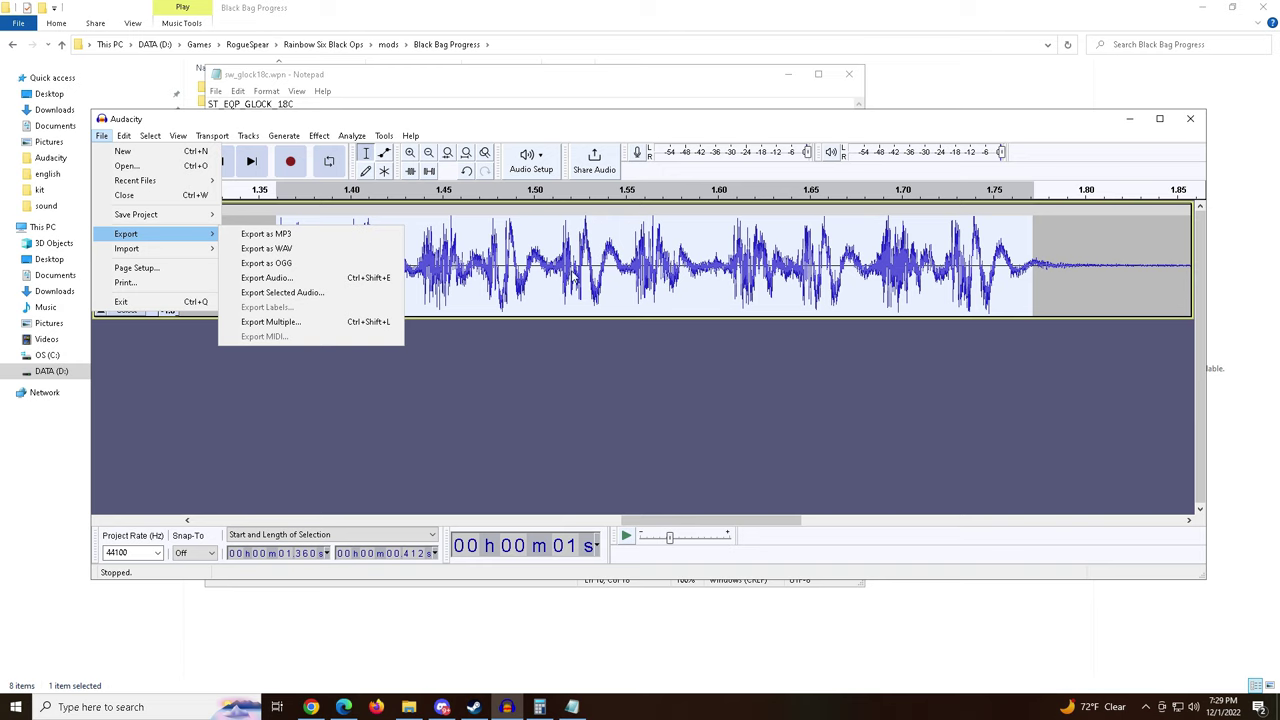
{"action": "left_click", "coordinate": [281, 293]}
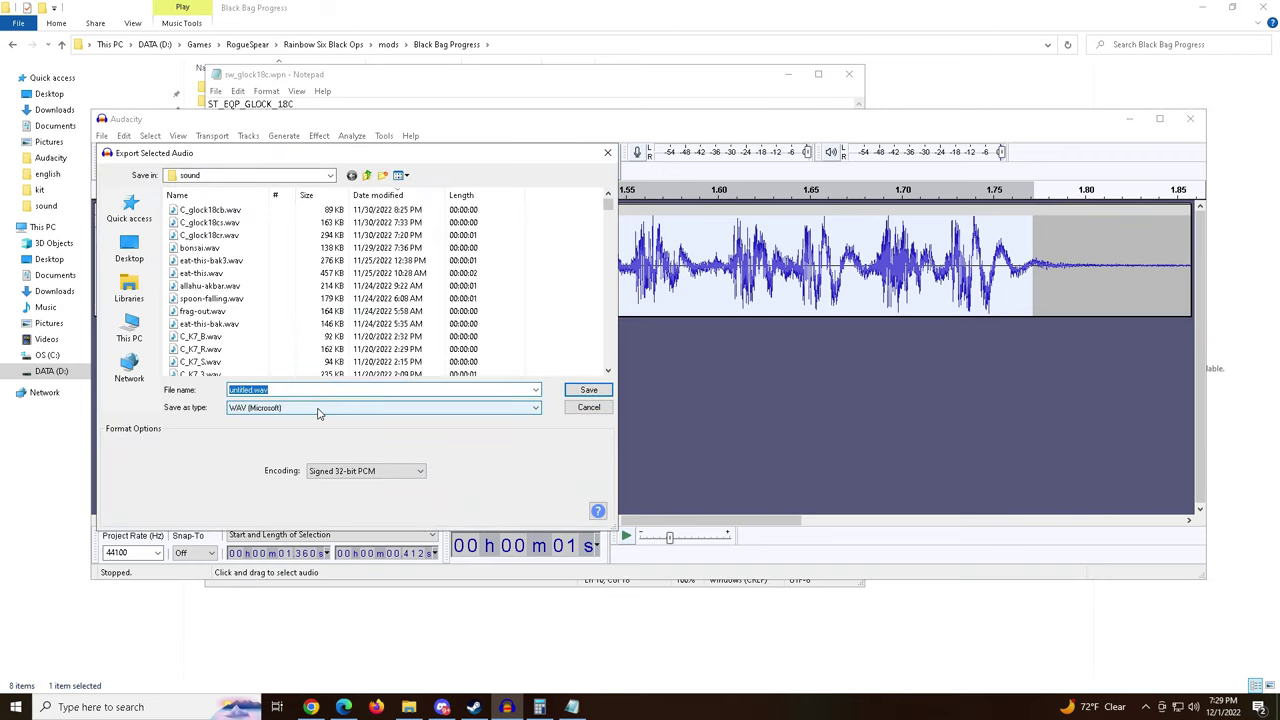
{"action": "double_click", "coordinate": [254, 390]}
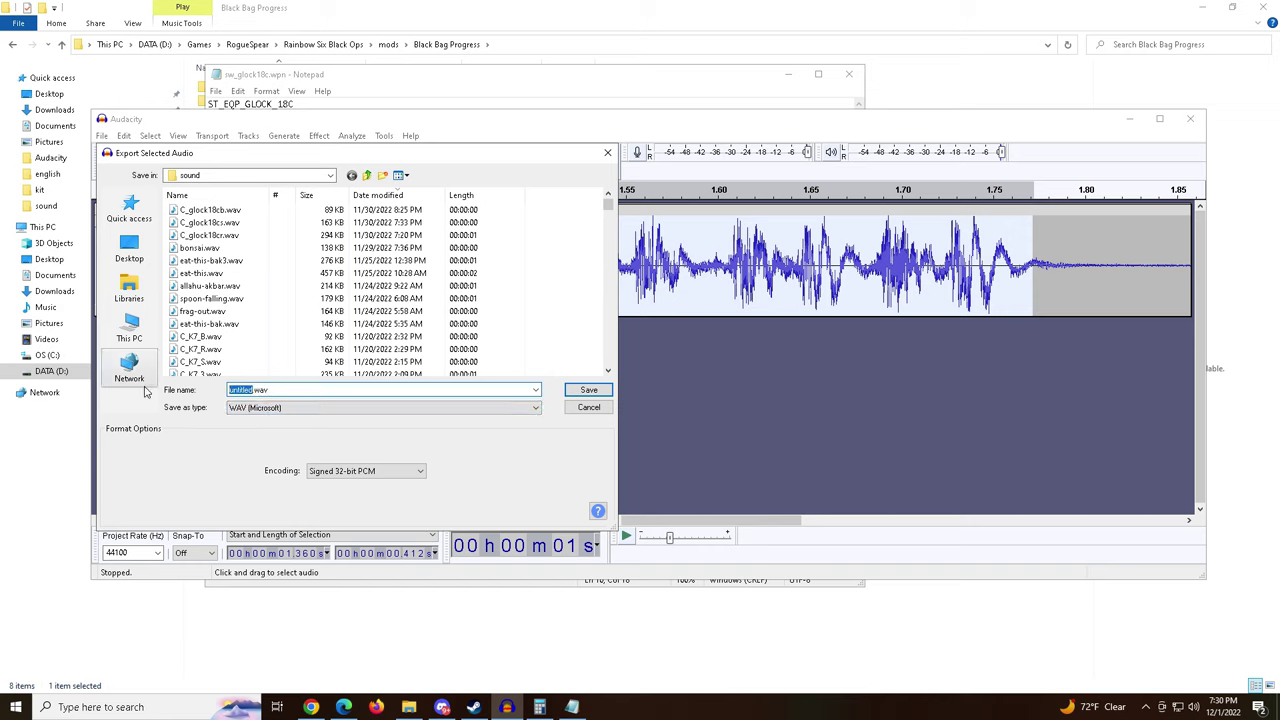
{"action": "type", "text": "C_weaponname_"}
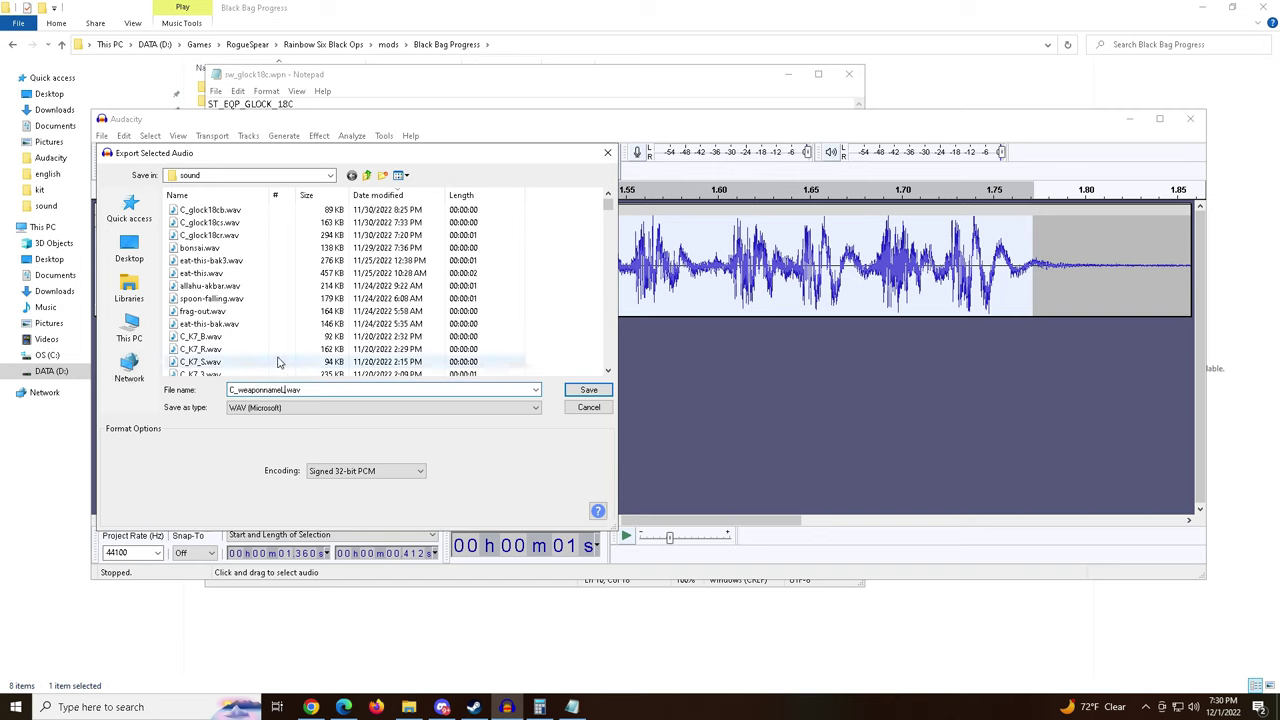
{"action": "left_click", "coordinate": [589, 407]}
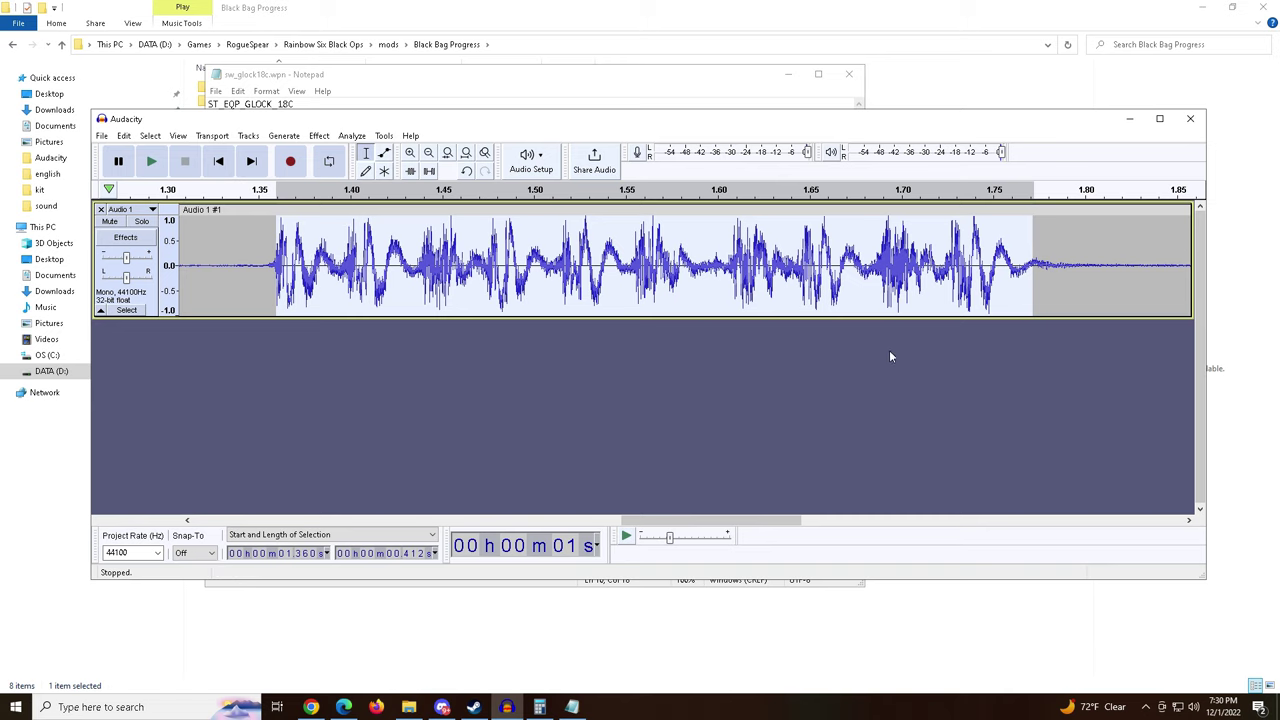
Copy the selected burst and paste it directly after the last shot, at 1.772 s.
{"action": "right_click", "coordinate": [856, 232]}
{"action": "left_click", "coordinate": [876, 256]}
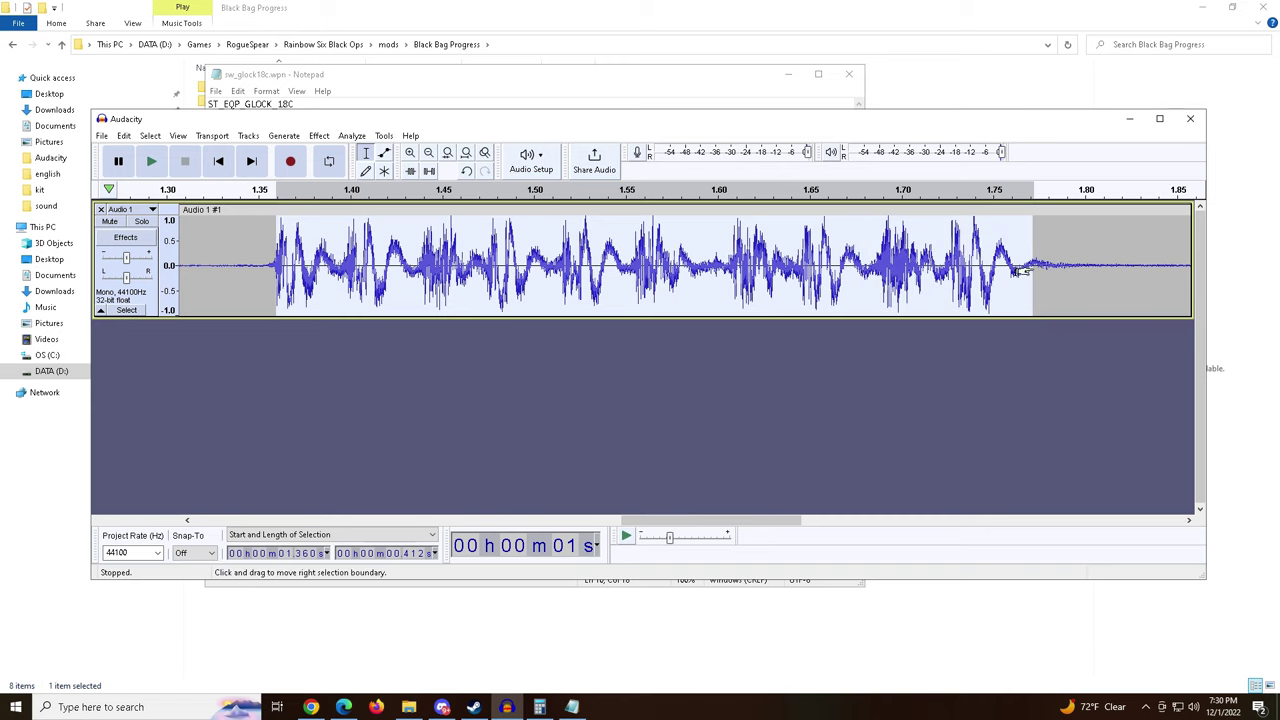
{"action": "left_click", "coordinate": [1049, 264]}
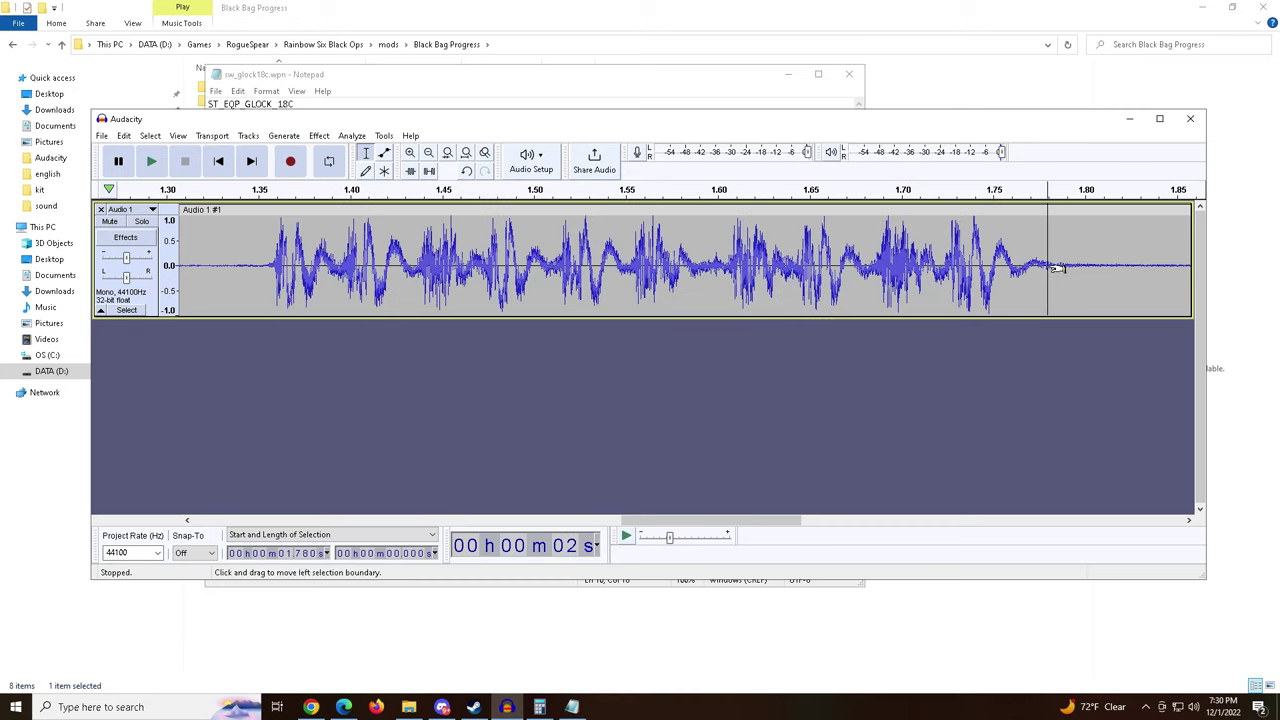
{"action": "left_click", "coordinate": [1034, 264]}
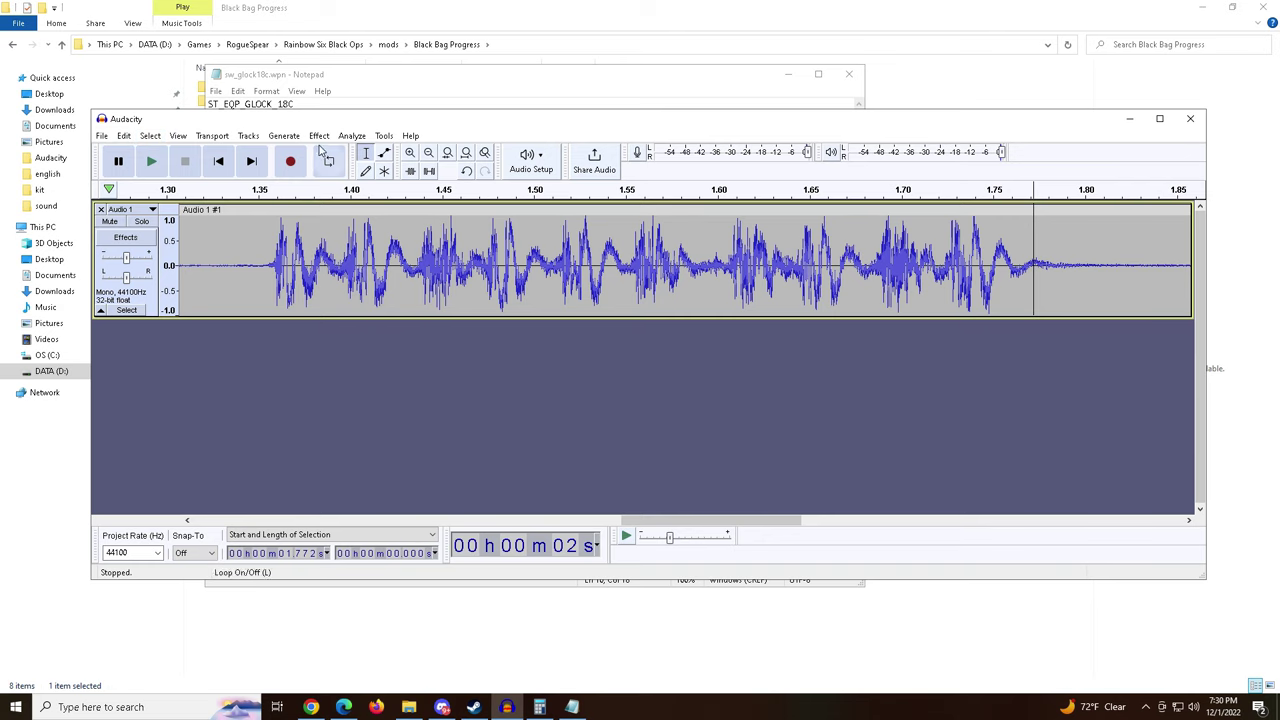
{"action": "left_click", "coordinate": [123, 138]}
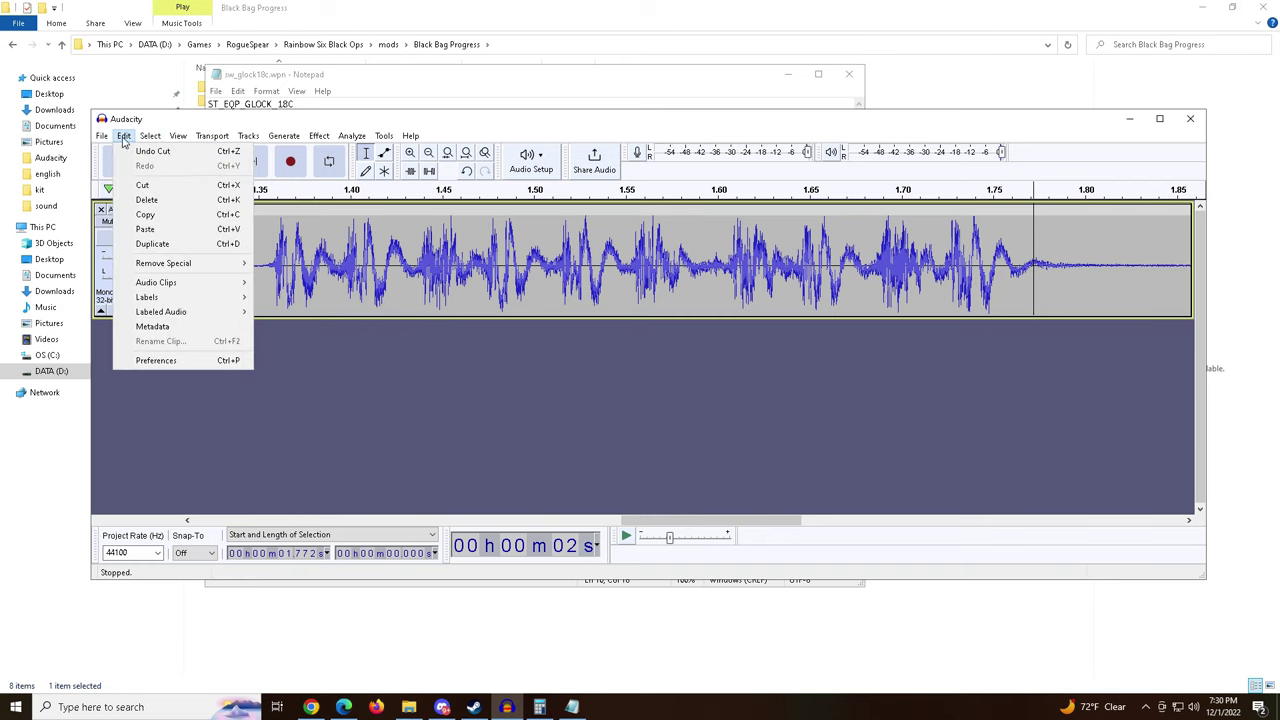
{"action": "left_click", "coordinate": [161, 232]}
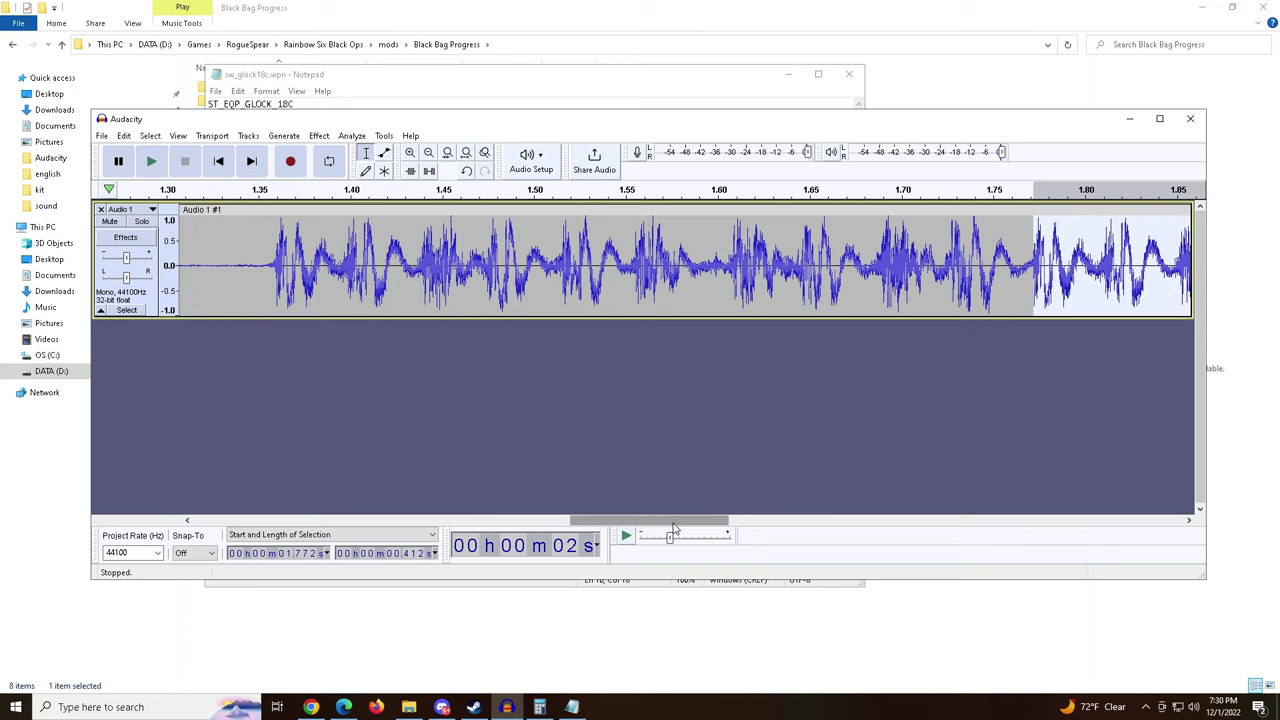
Select everything from the start of the first burst to the end of the audio, about 1.940 s starting at 1.359 s.
{"action": "left_click_drag", "start_coordinate": [677, 524], "coordinate": [682, 530]}
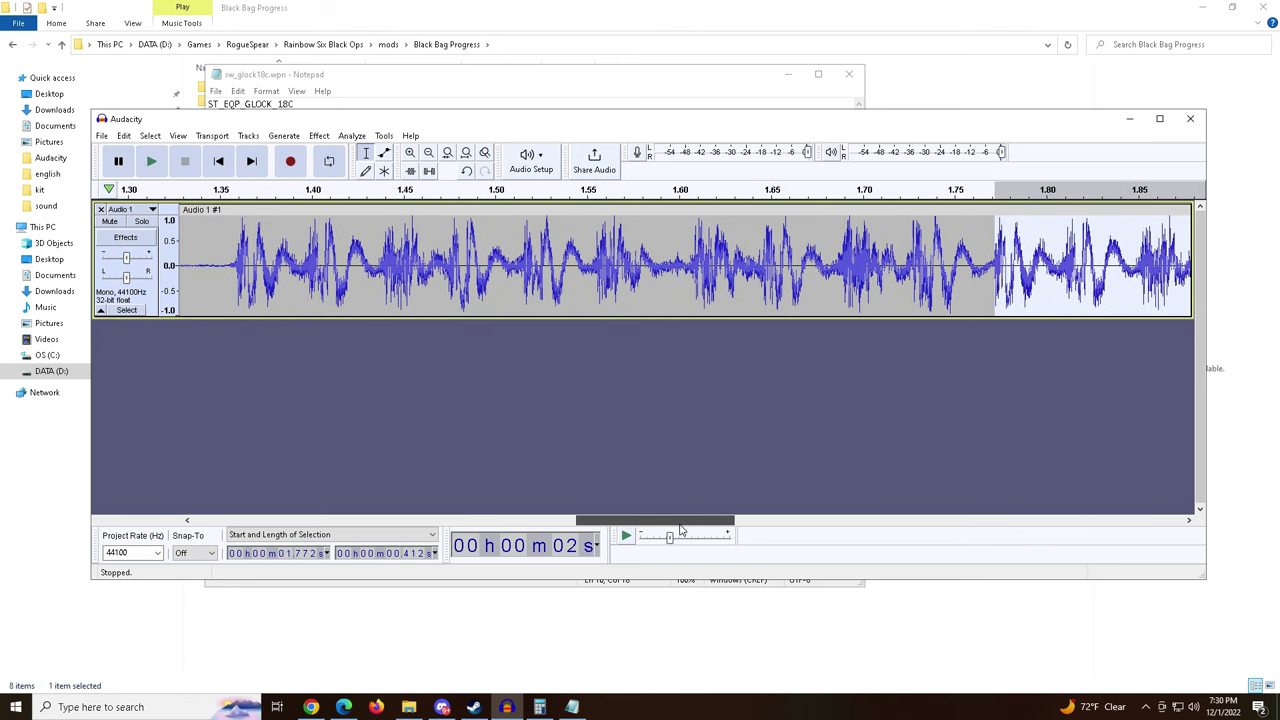
{"action": "left_click", "coordinate": [429, 153]}
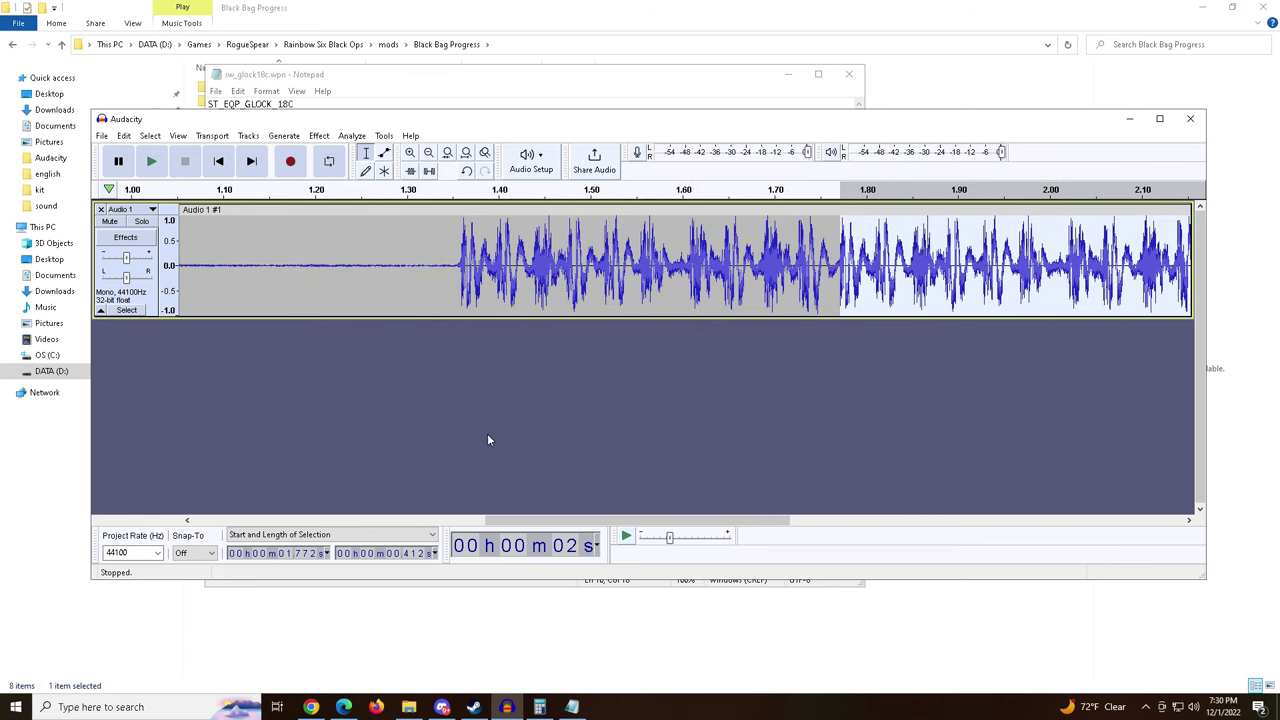
{"action": "left_click_drag", "start_coordinate": [593, 524], "coordinate": [620, 524]}
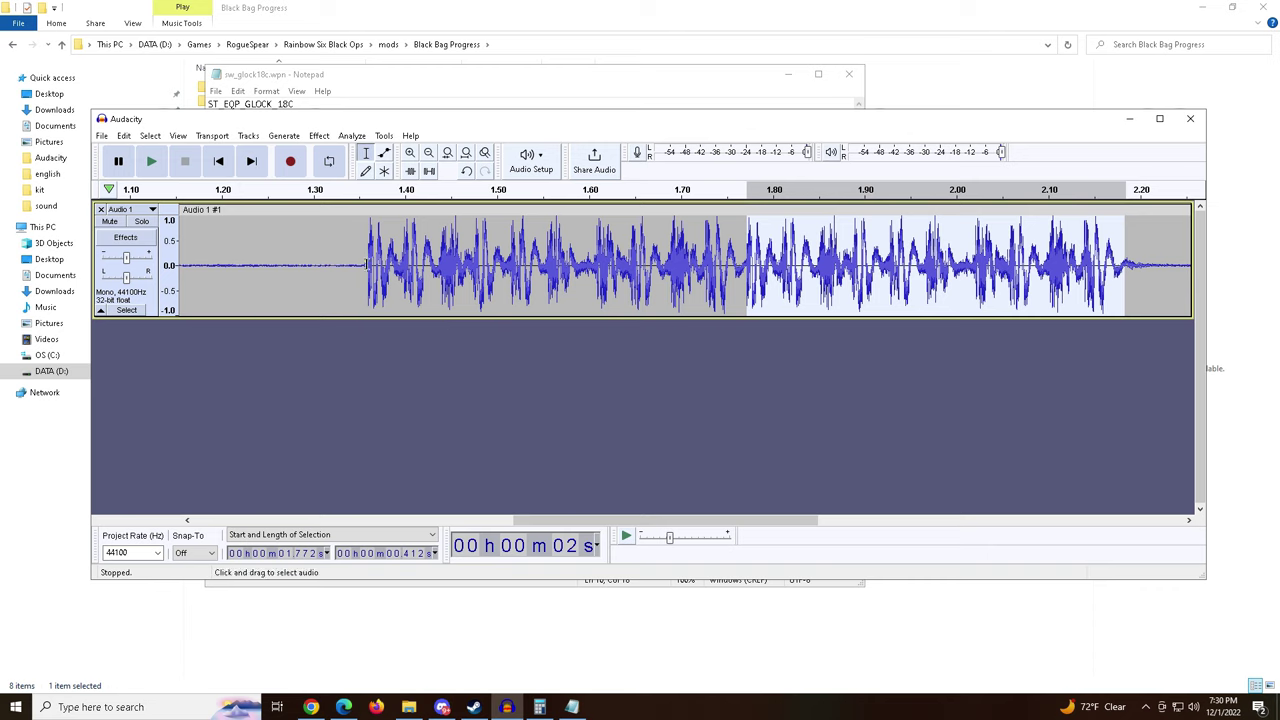
{"action": "left_click_drag", "start_coordinate": [368, 265], "coordinate": [557, 270]}
{"action": "left_click_drag", "start_coordinate": [679, 279], "coordinate": [1068, 284]}
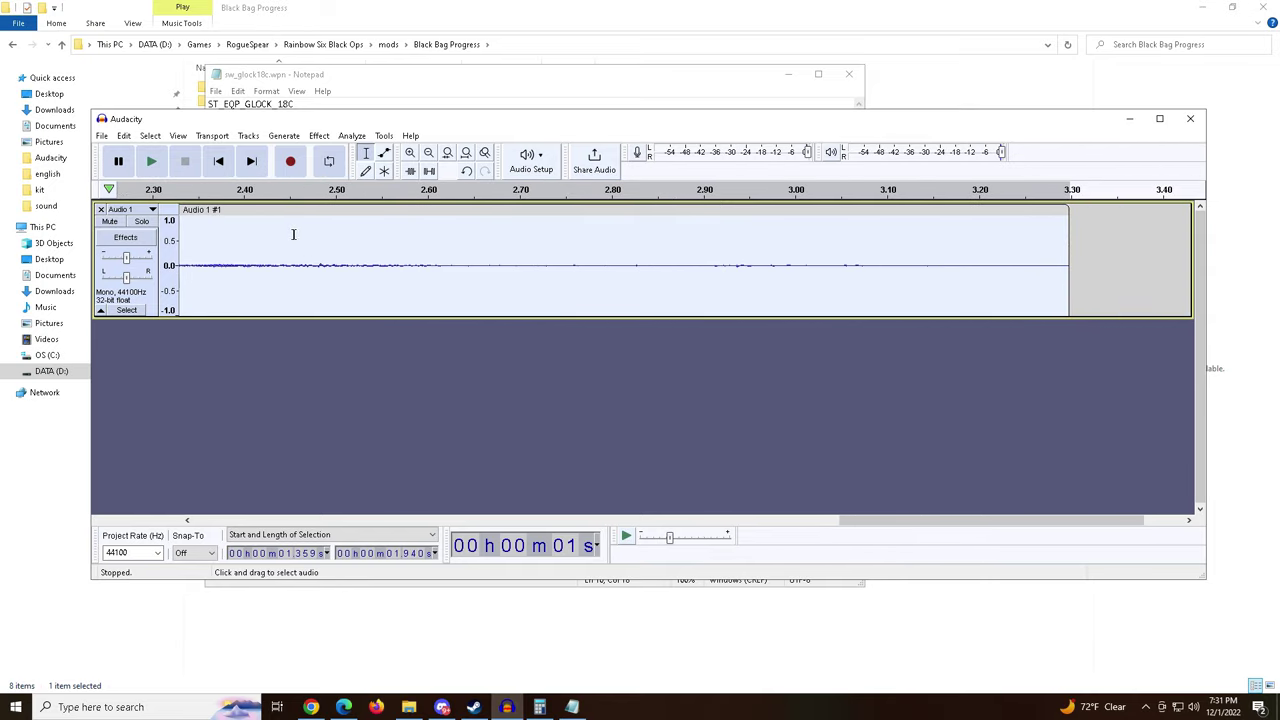
Play back the selected doubled burst with its tail several times.
{"action": "left_click", "coordinate": [151, 163]}
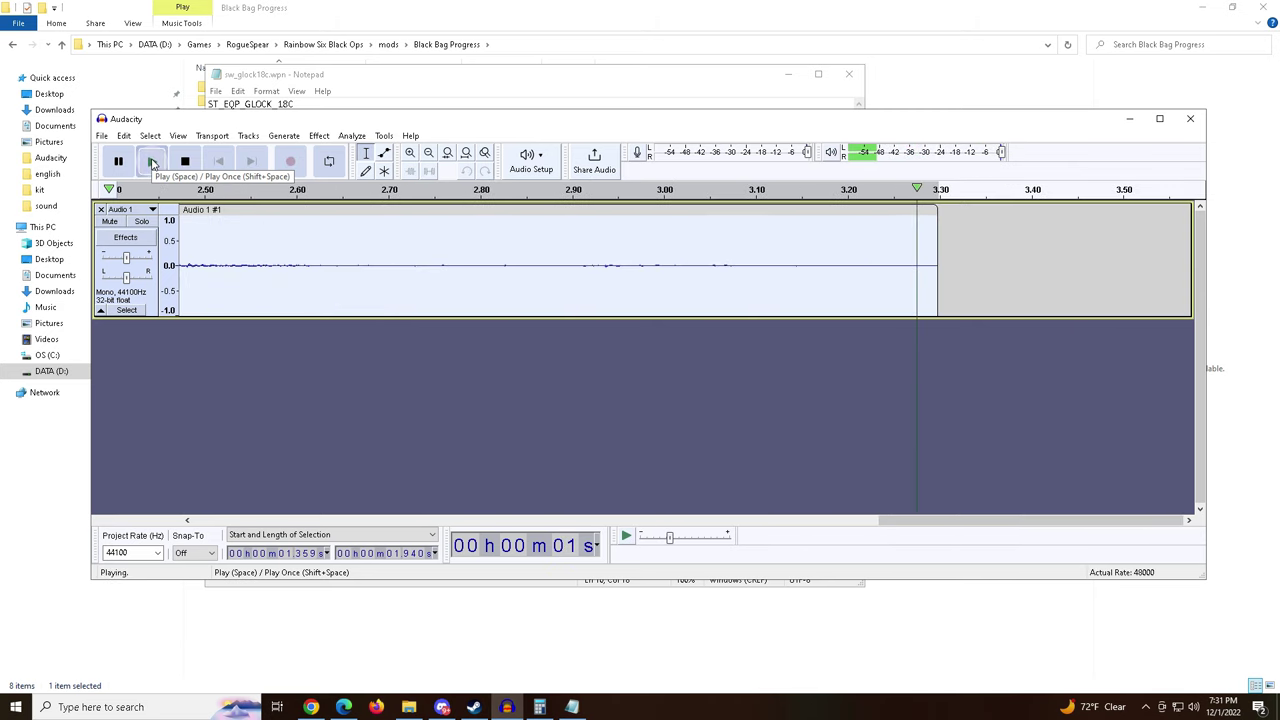
{"action": "left_click", "coordinate": [151, 163]}
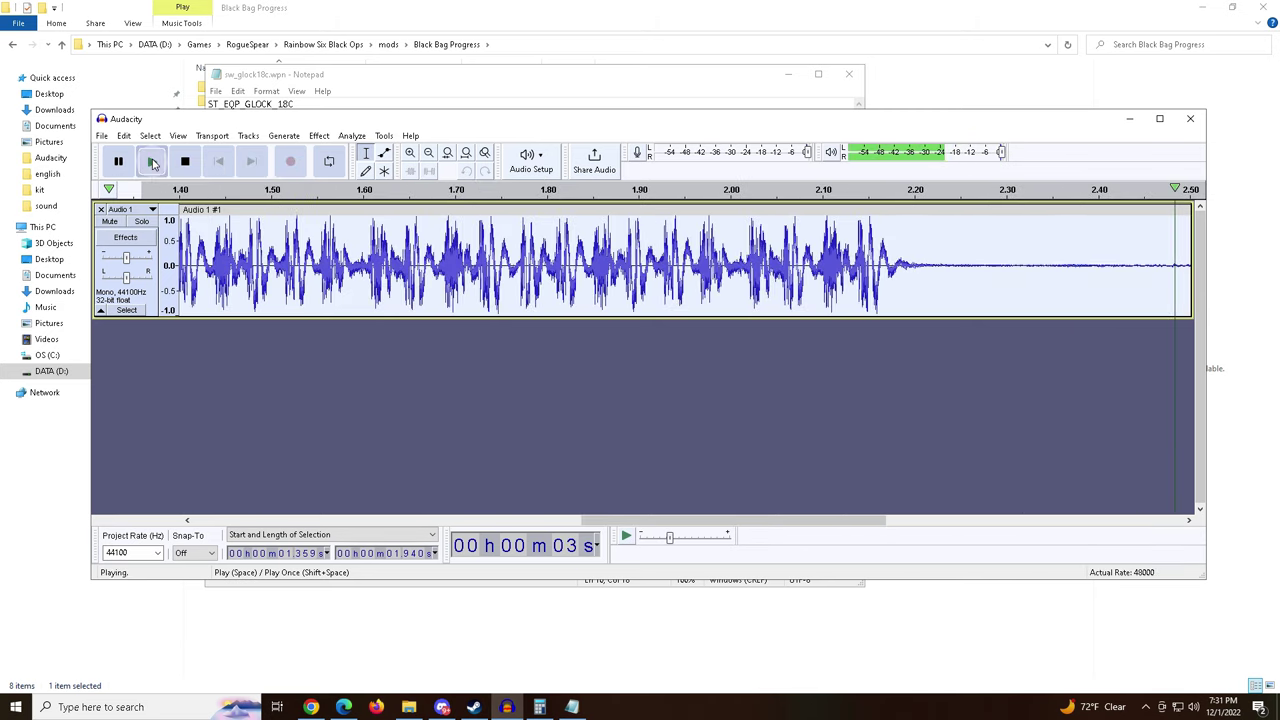
{"action": "left_click", "coordinate": [151, 163]}
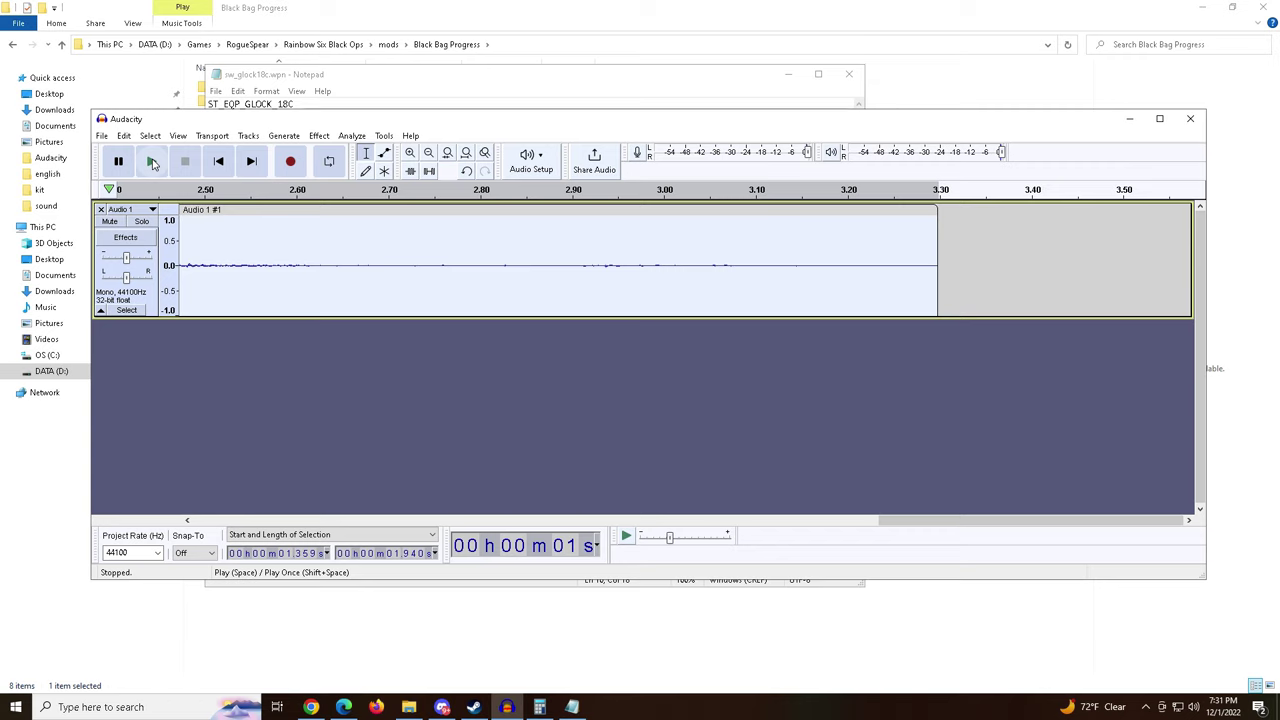
{"action": "left_click", "coordinate": [152, 163]}
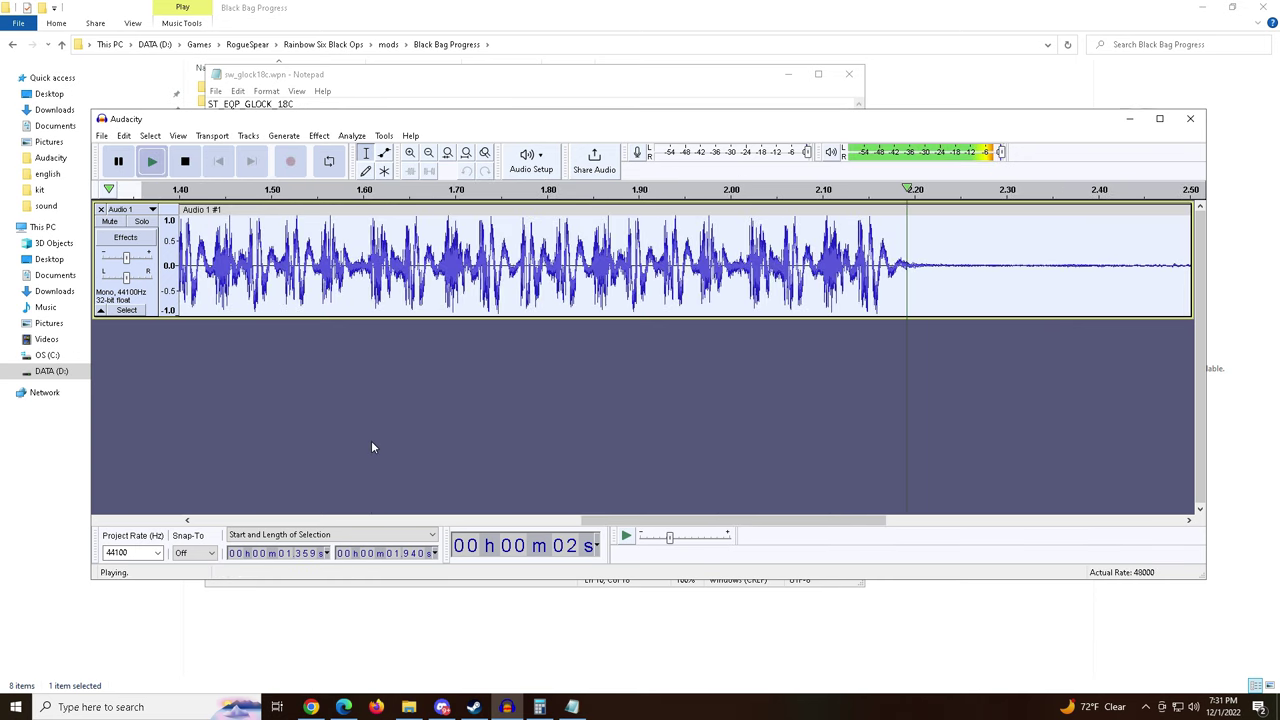
{"action": "left_click", "coordinate": [152, 163]}
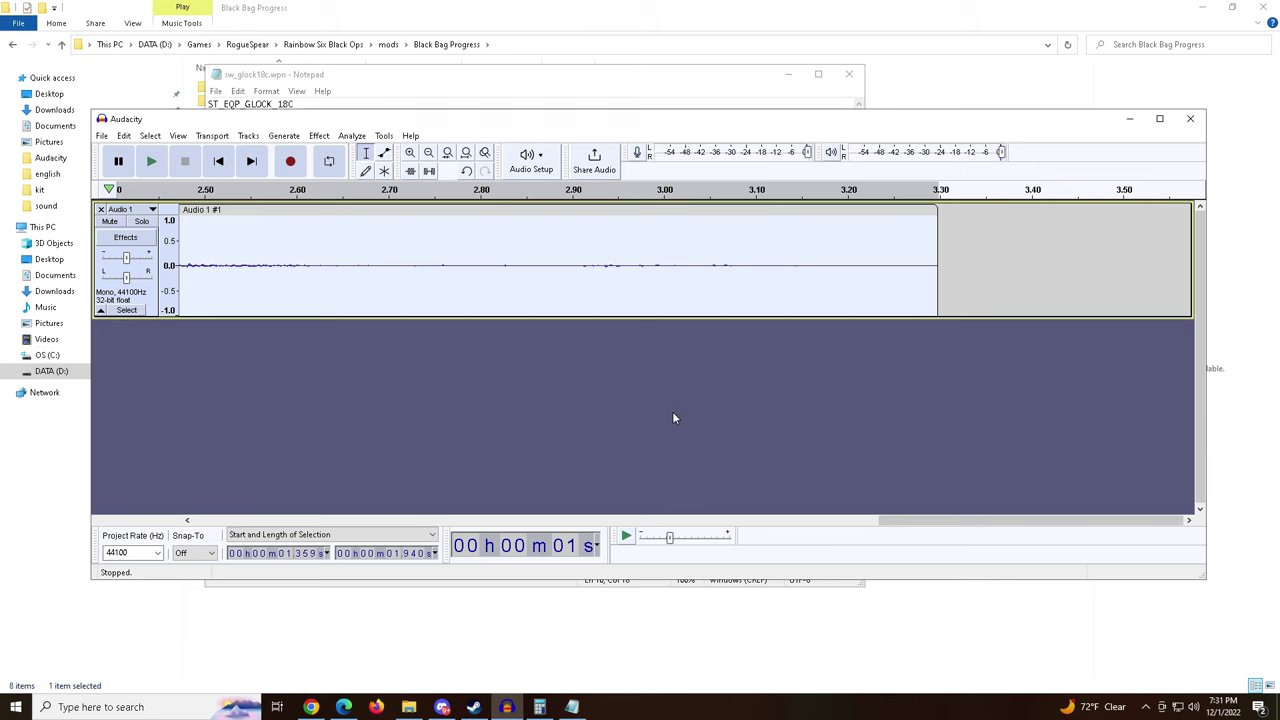
Select the last shot and its tail through the end of the audio, about 1.160 s starting at 2.139 s.
{"action": "left_click_drag", "start_coordinate": [900, 522], "coordinate": [621, 529]}
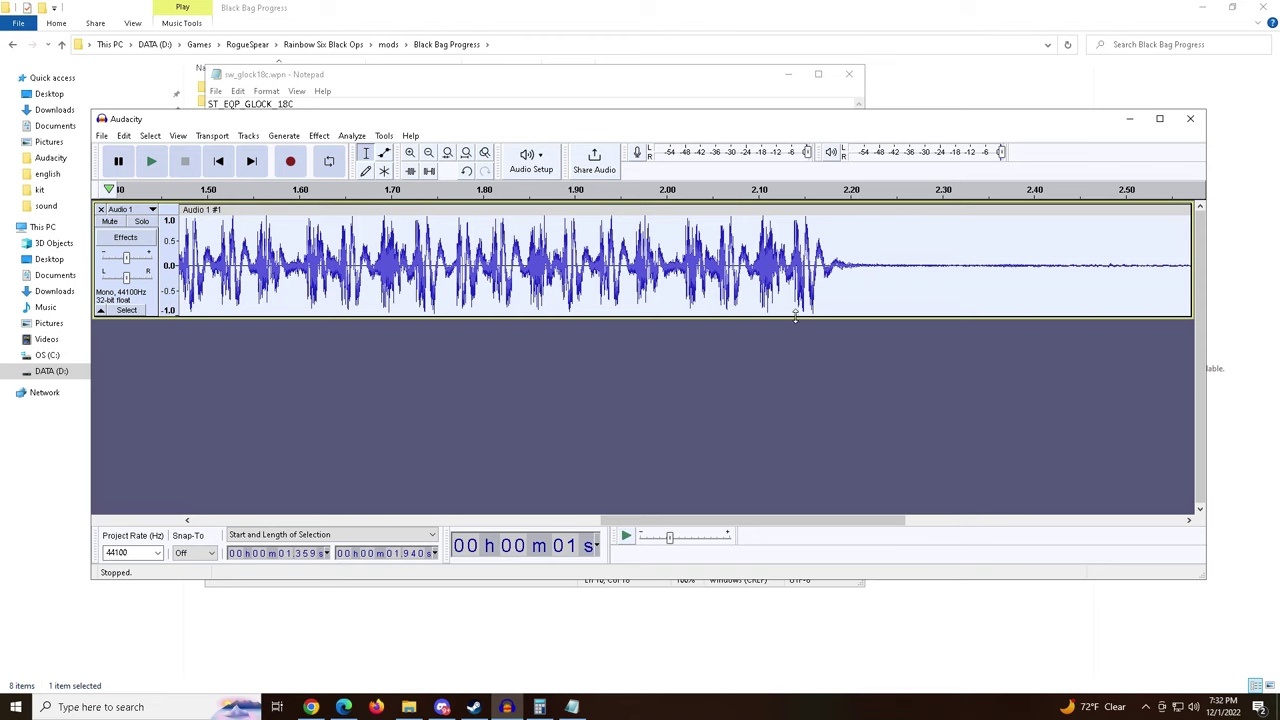
{"action": "left_click", "coordinate": [793, 255]}
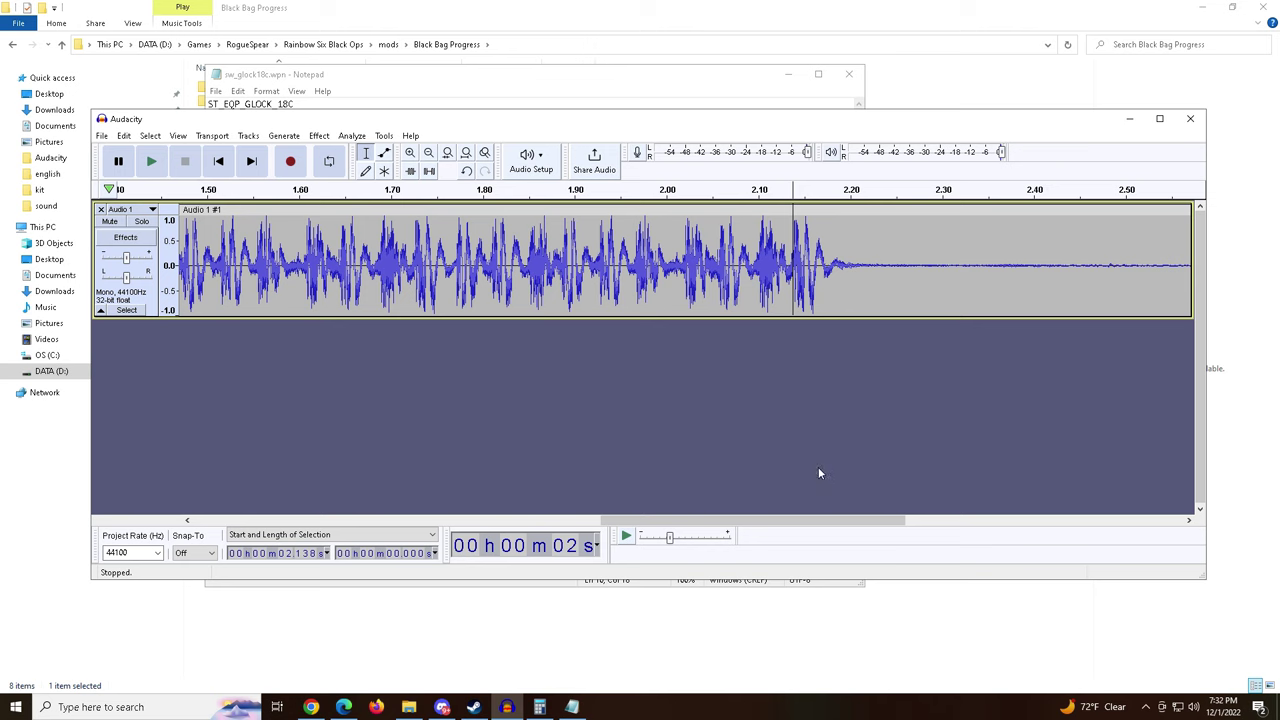
{"action": "left_click_drag", "start_coordinate": [720, 523], "coordinate": [816, 524]}
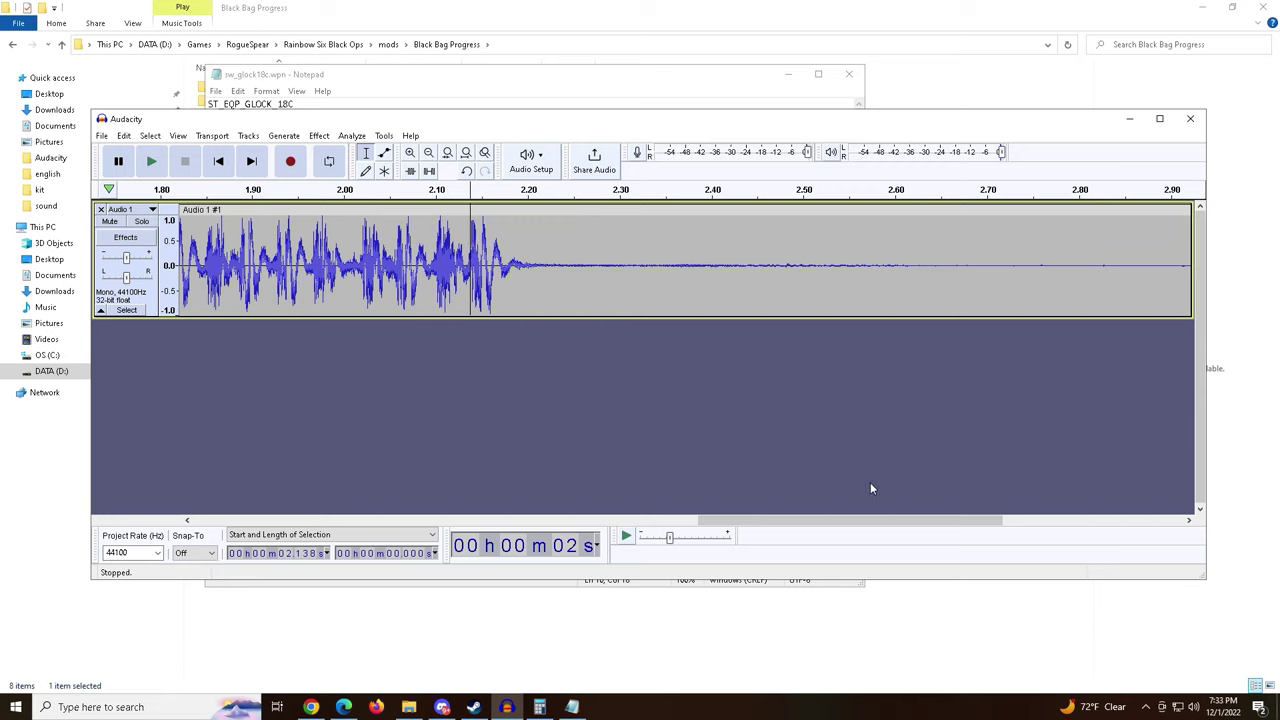
{"action": "left_click_drag", "start_coordinate": [848, 520], "coordinate": [874, 528]}
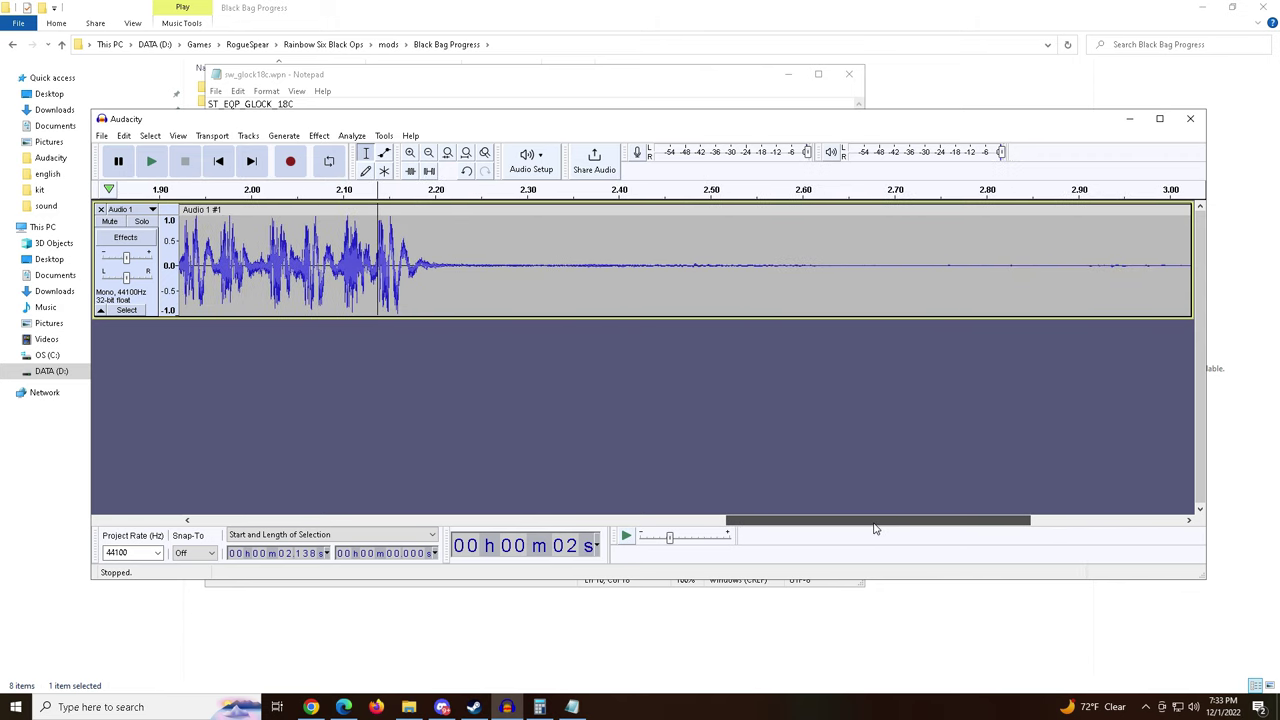
{"action": "left_click", "coordinate": [463, 289]}
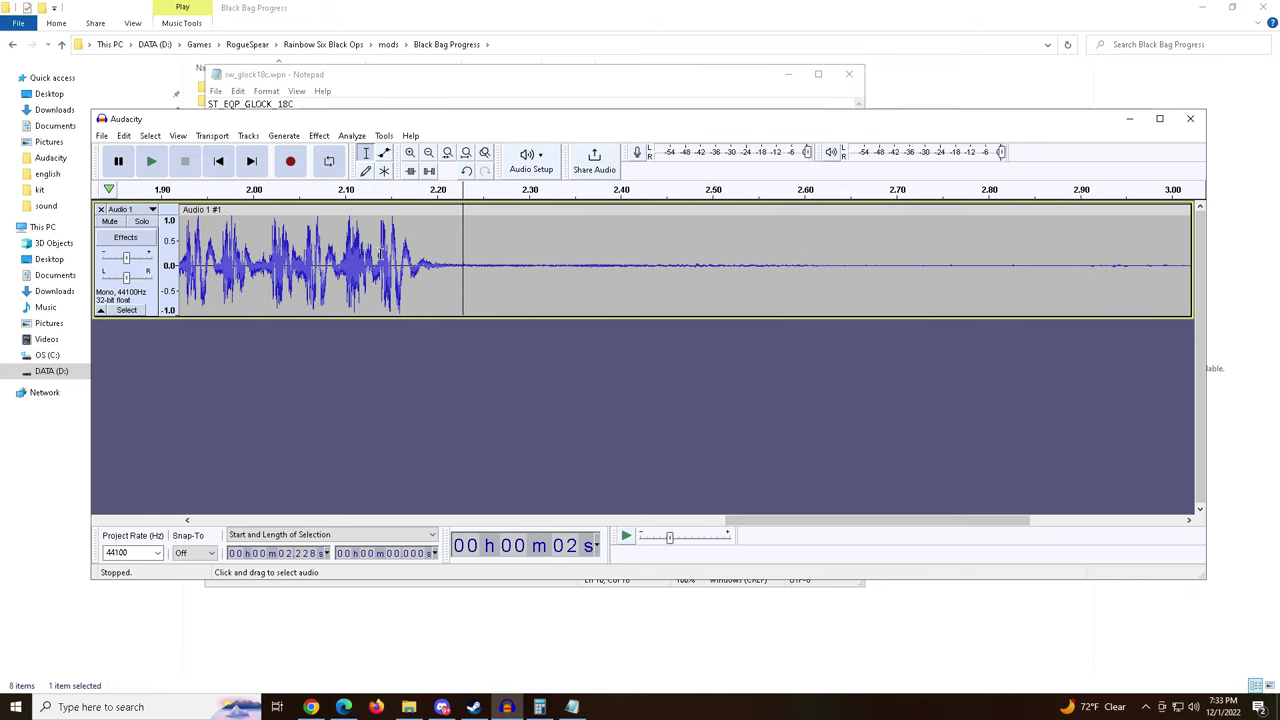
{"action": "left_click", "coordinate": [381, 254]}
{"action": "left_click_drag", "start_coordinate": [381, 254], "coordinate": [1046, 286]}
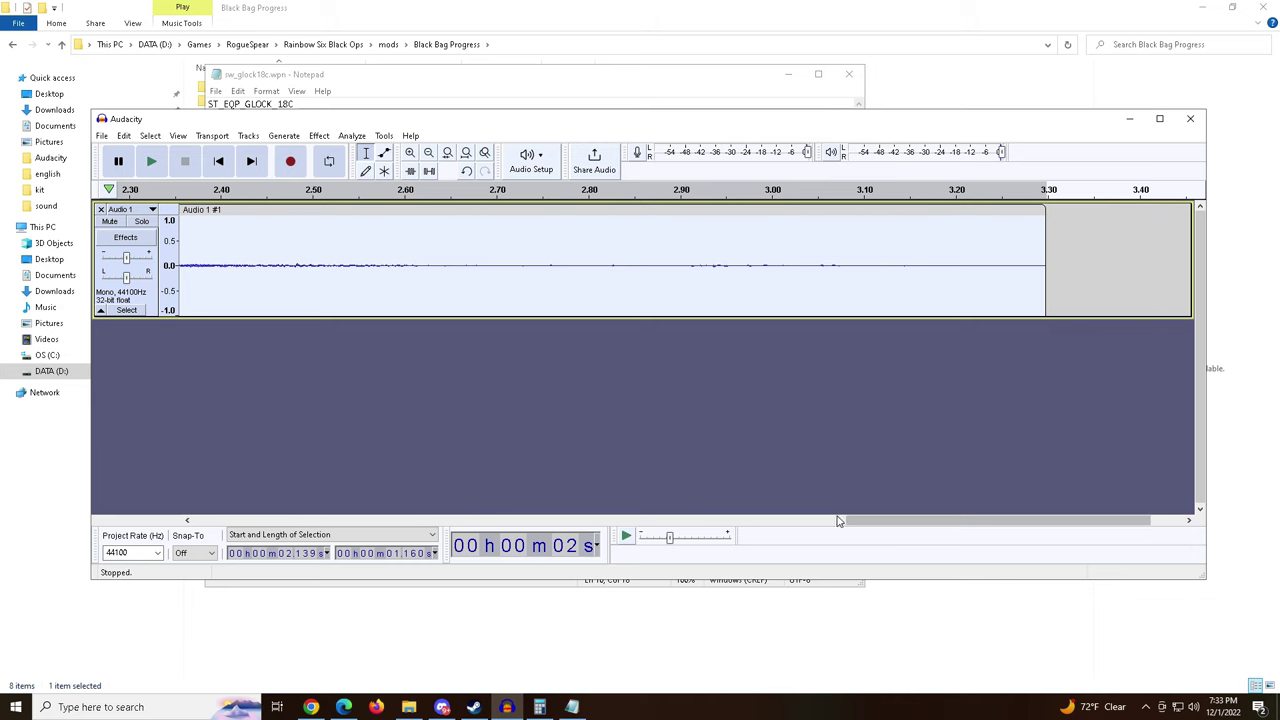
Play back the selected last shot with its tail several times.
{"action": "left_click_drag", "start_coordinate": [856, 521], "coordinate": [672, 527]}
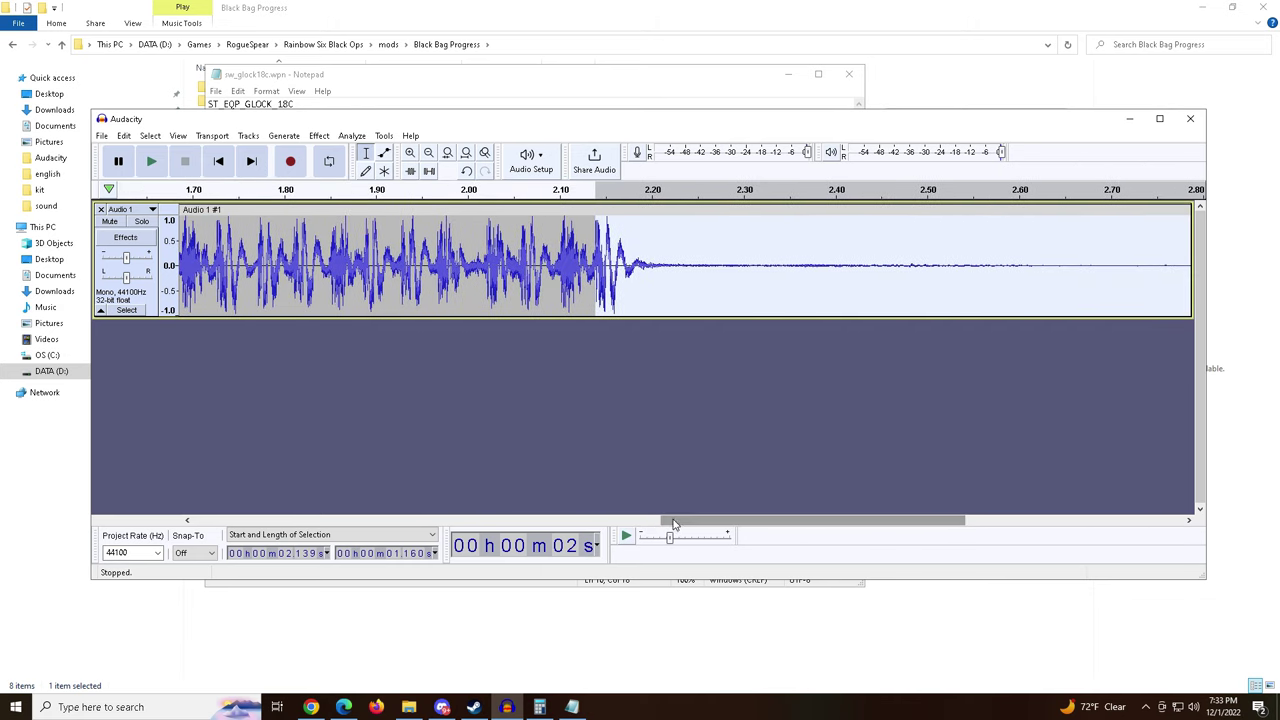
{"action": "left_click", "coordinate": [152, 163]}
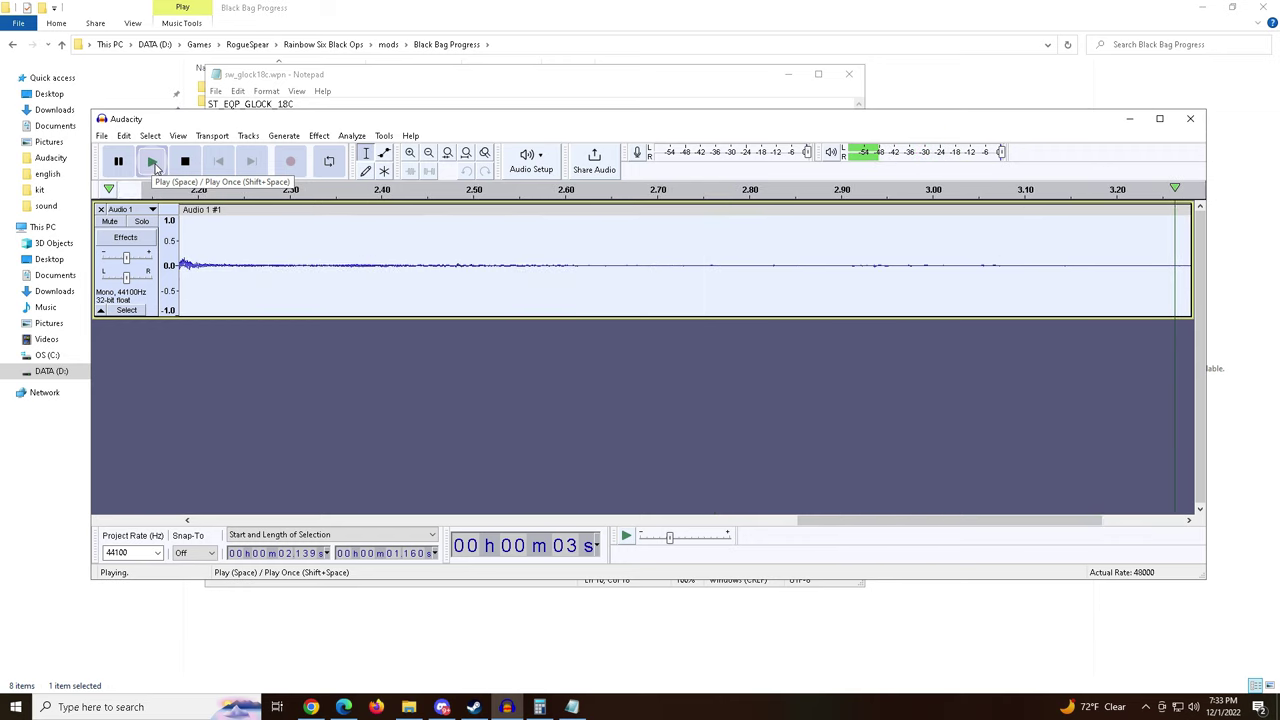
{"action": "left_click", "coordinate": [152, 163]}
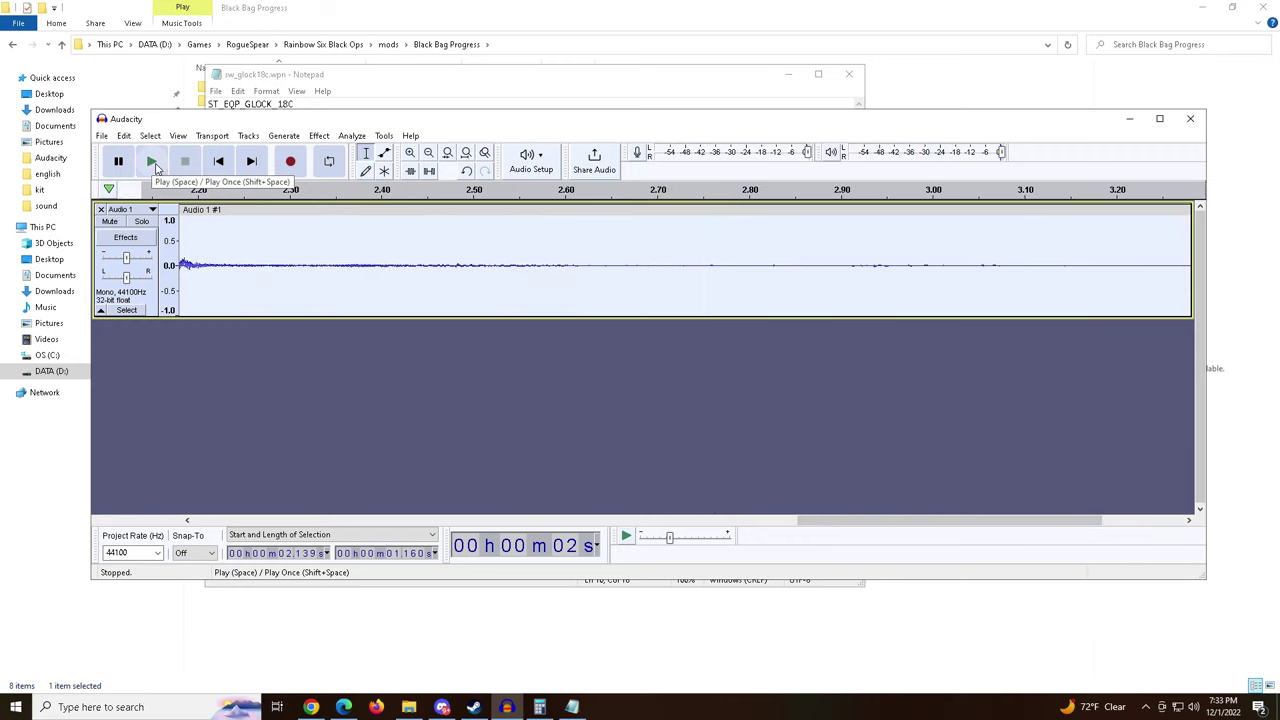
{"action": "left_click", "coordinate": [152, 163]}
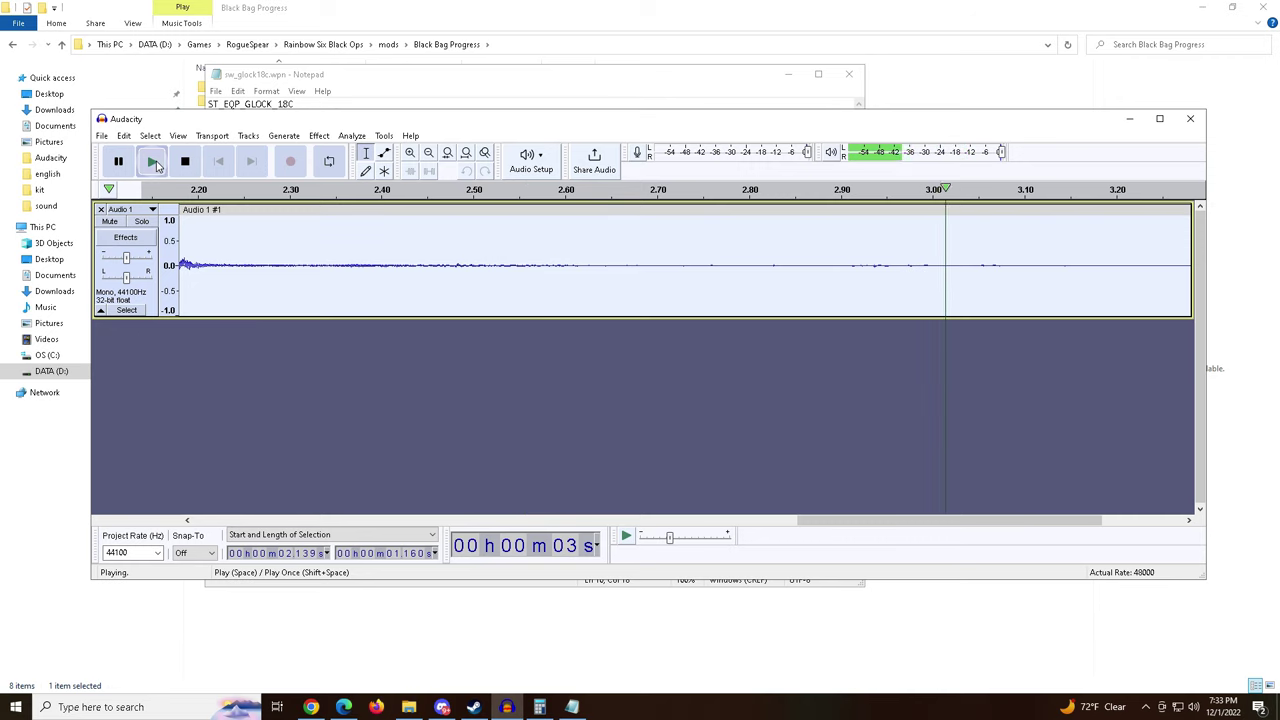
{"action": "left_click", "coordinate": [155, 166]}
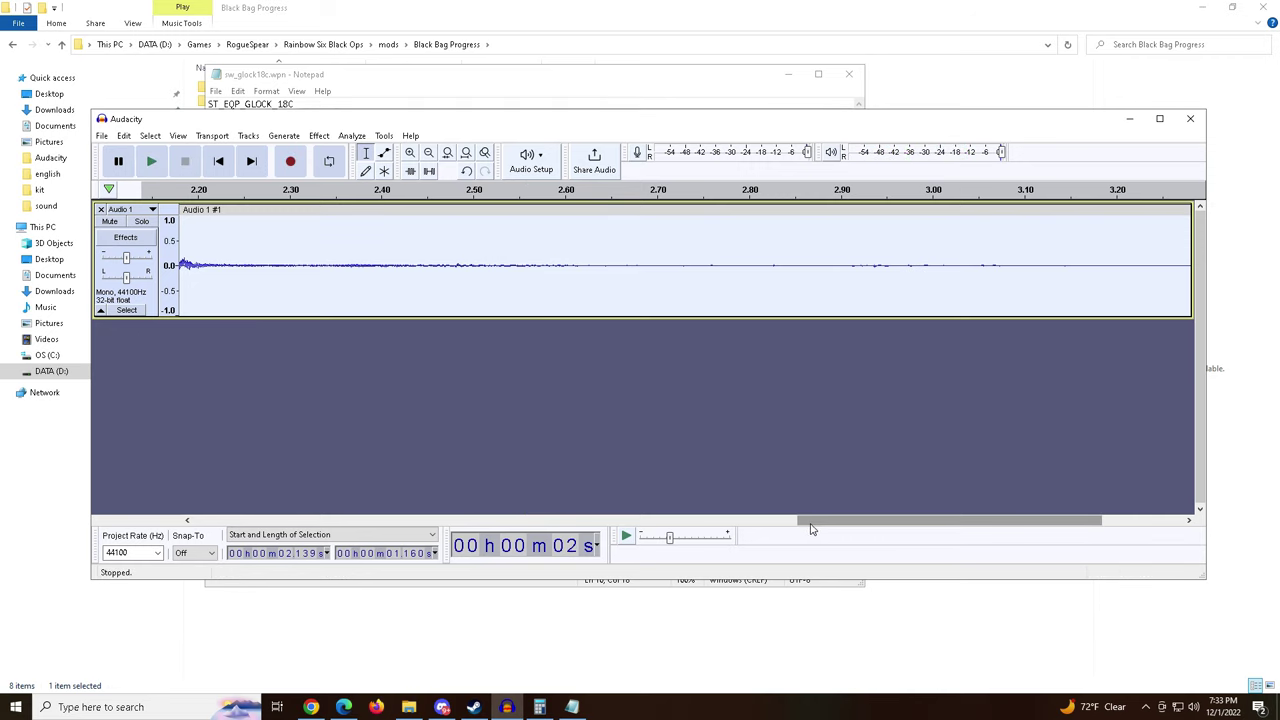
{"action": "left_click_drag", "start_coordinate": [809, 525], "coordinate": [708, 528]}
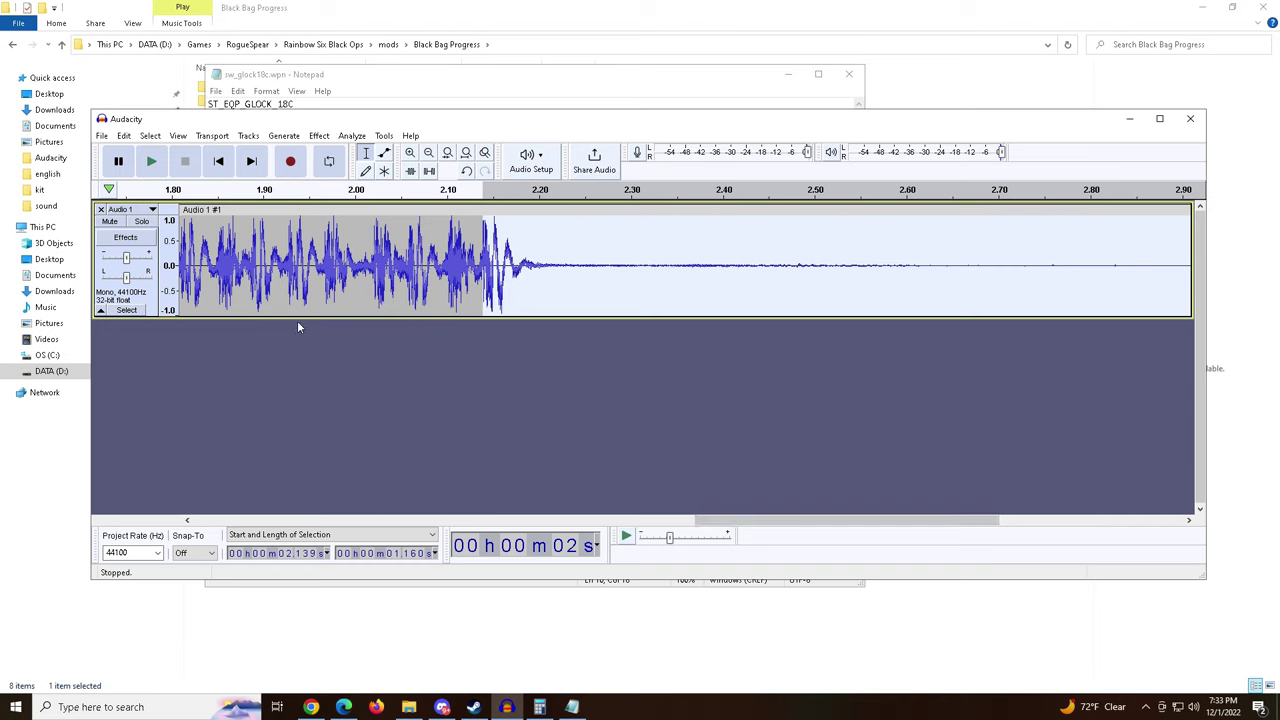
{"action": "left_click", "coordinate": [152, 162]}
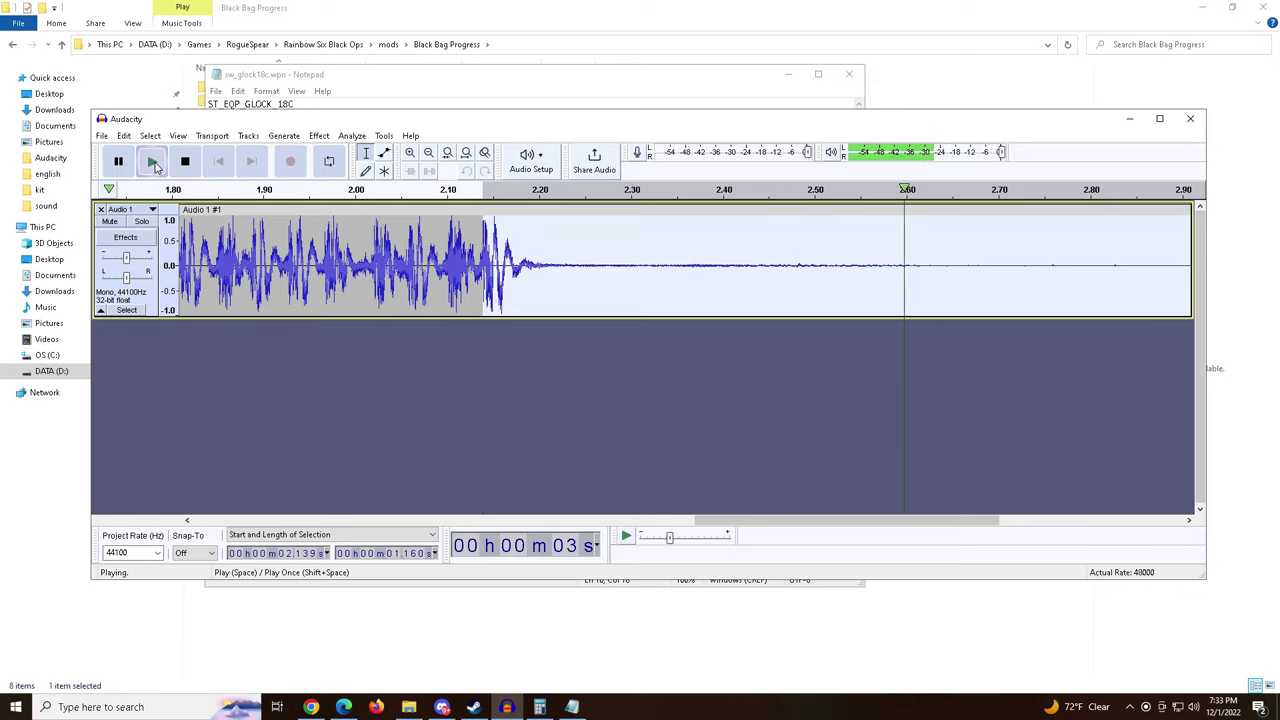
{"action": "left_click_drag", "start_coordinate": [884, 522], "coordinate": [609, 536]}
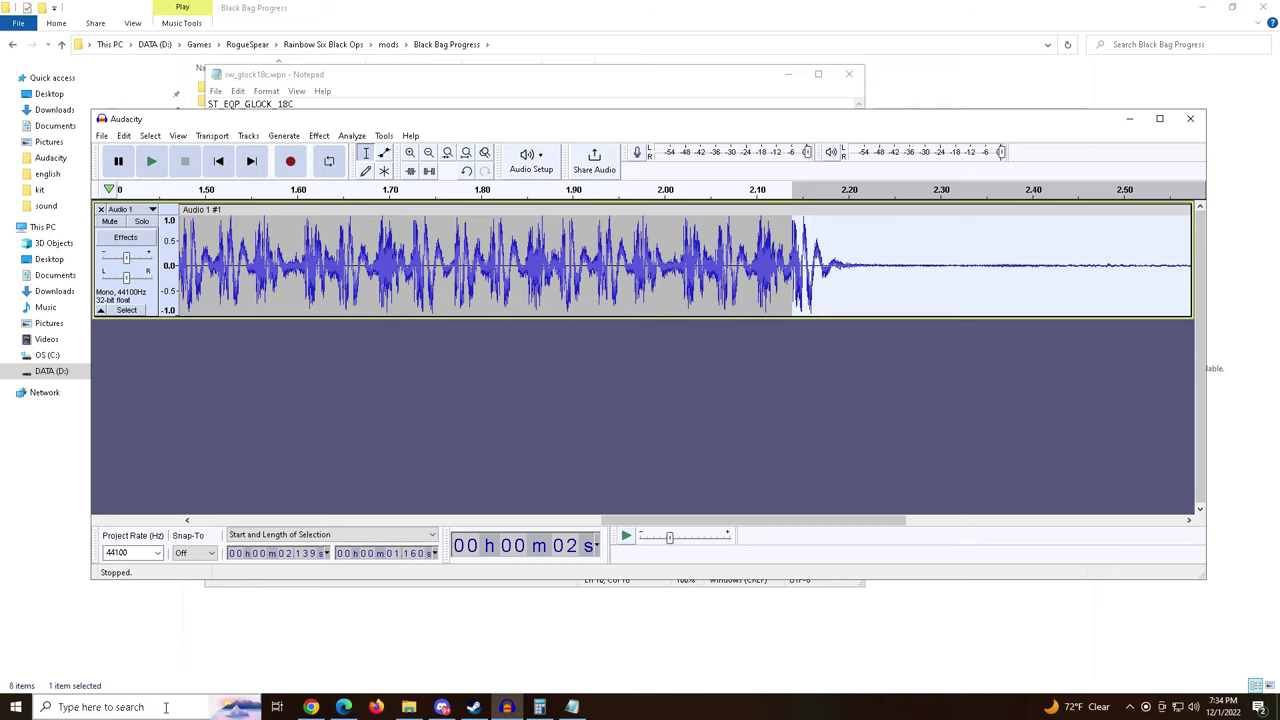
Switch to Calculator and divide the fire rate of 1500 by 60.
{"action": "left_click", "coordinate": [541, 708]}
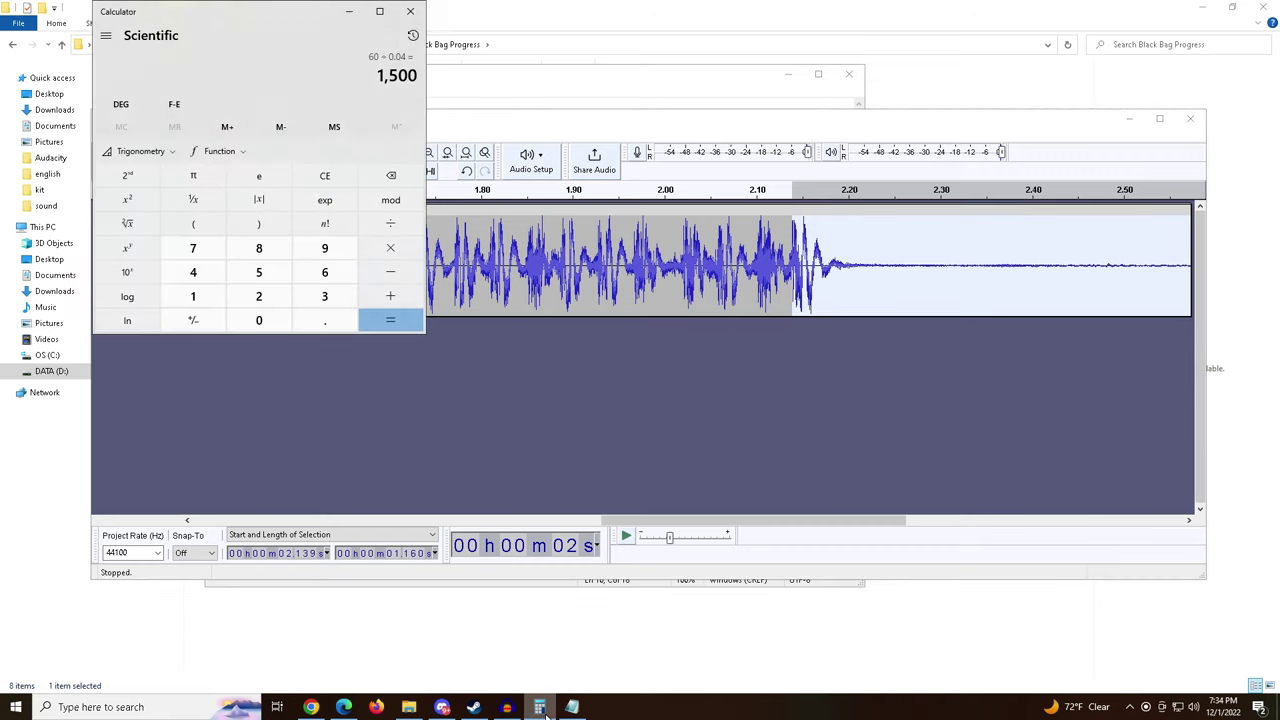
{"action": "left_click", "coordinate": [336, 182]}
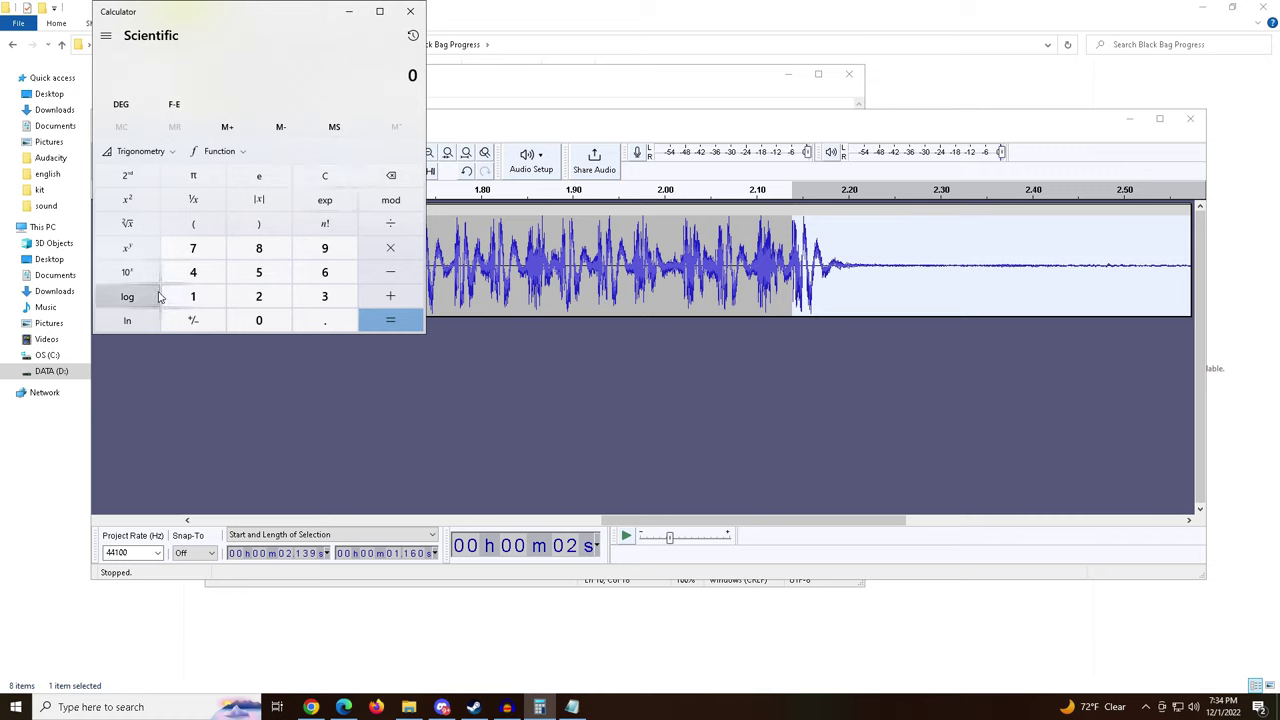
{"action": "left_click", "coordinate": [193, 296]}
{"action": "left_click", "coordinate": [262, 275]}
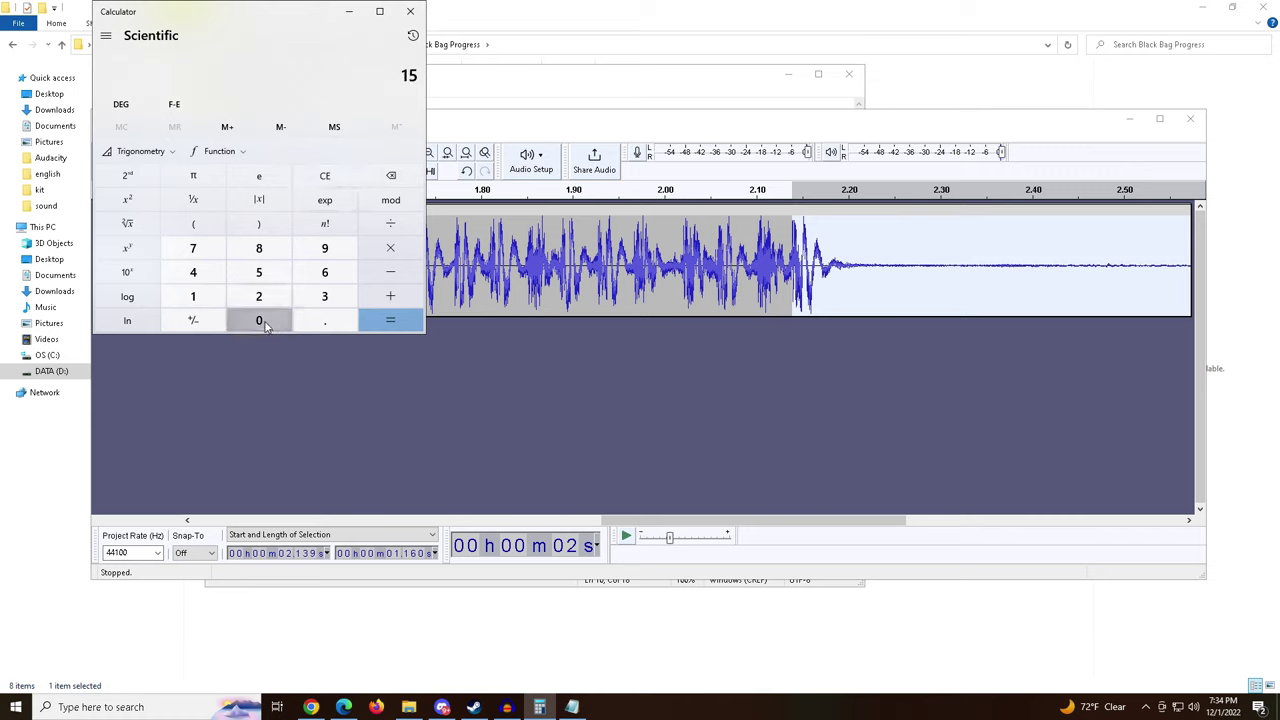
{"action": "left_click", "coordinate": [262, 322]}
{"action": "left_click", "coordinate": [262, 322]}
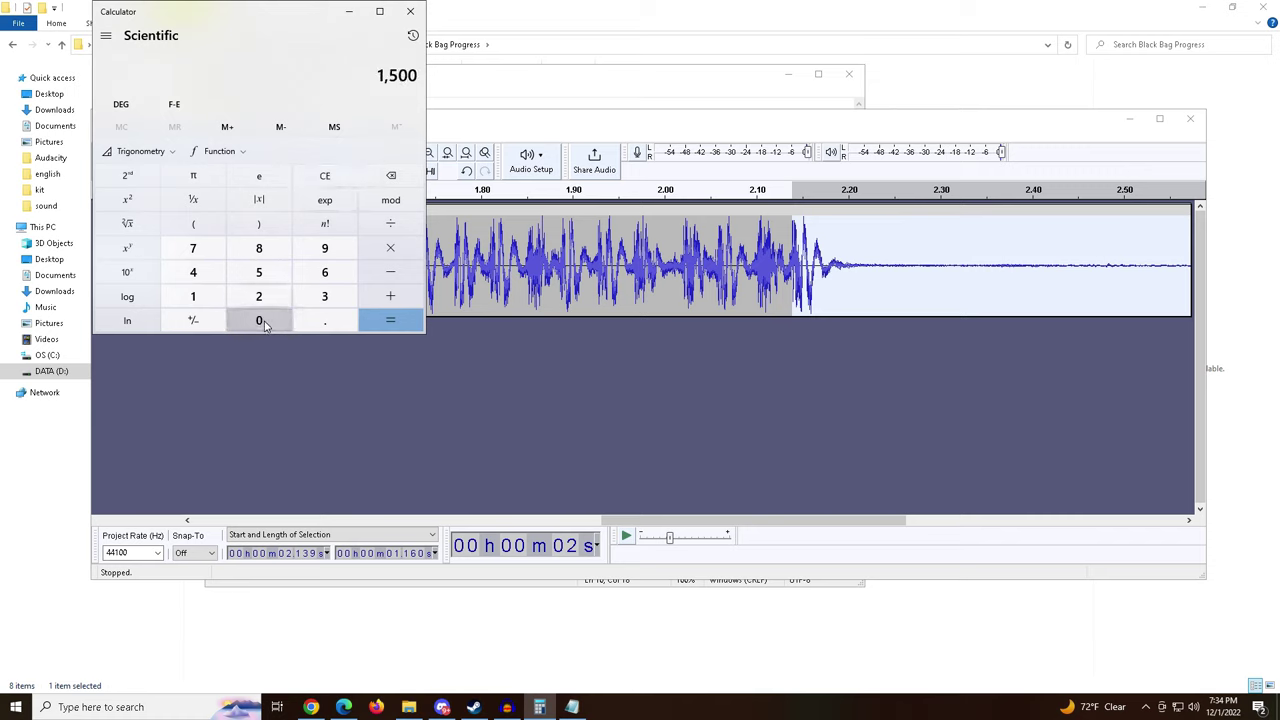
{"action": "left_click", "coordinate": [395, 230]}
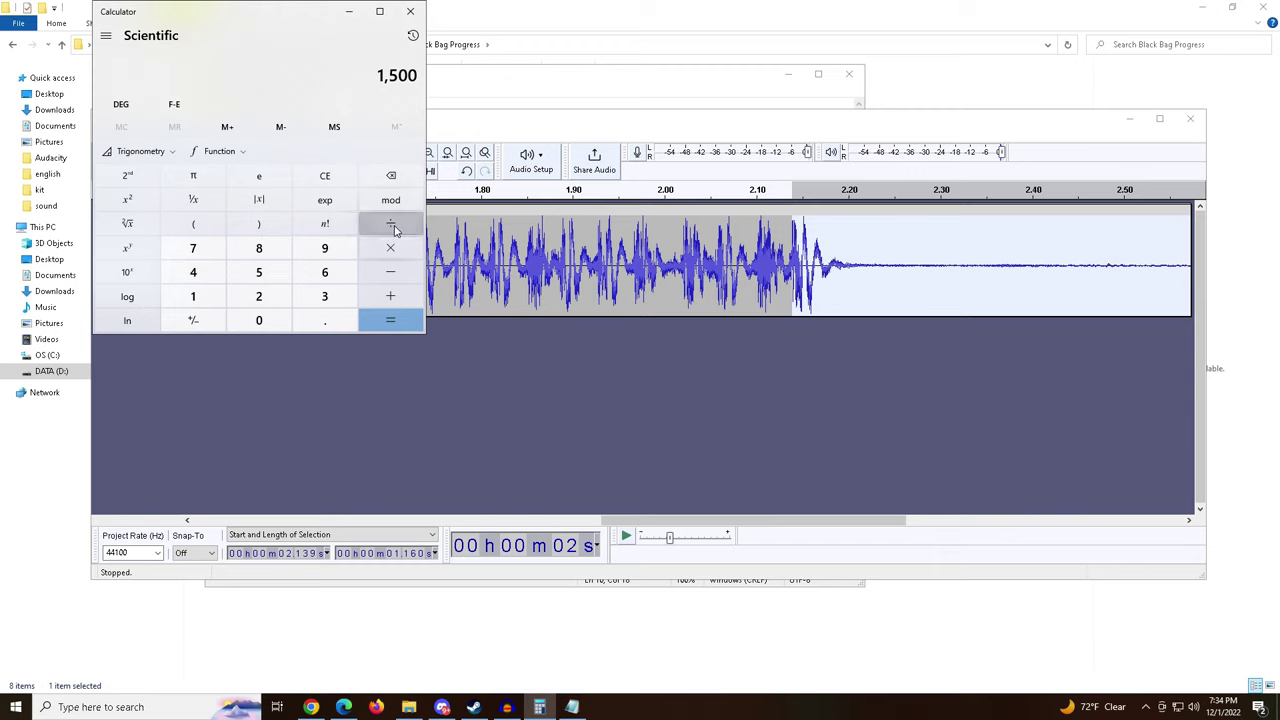
{"action": "left_click", "coordinate": [330, 279]}
{"action": "left_click", "coordinate": [262, 322]}
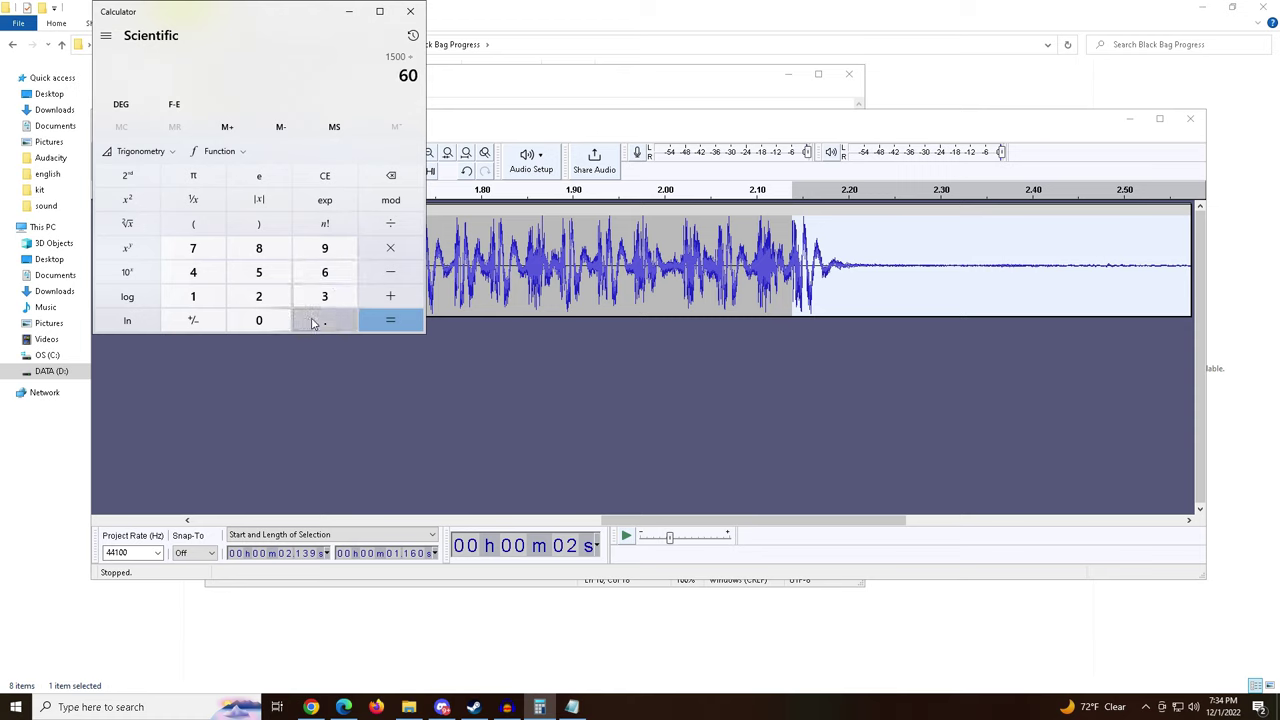
{"action": "left_click", "coordinate": [385, 321]}
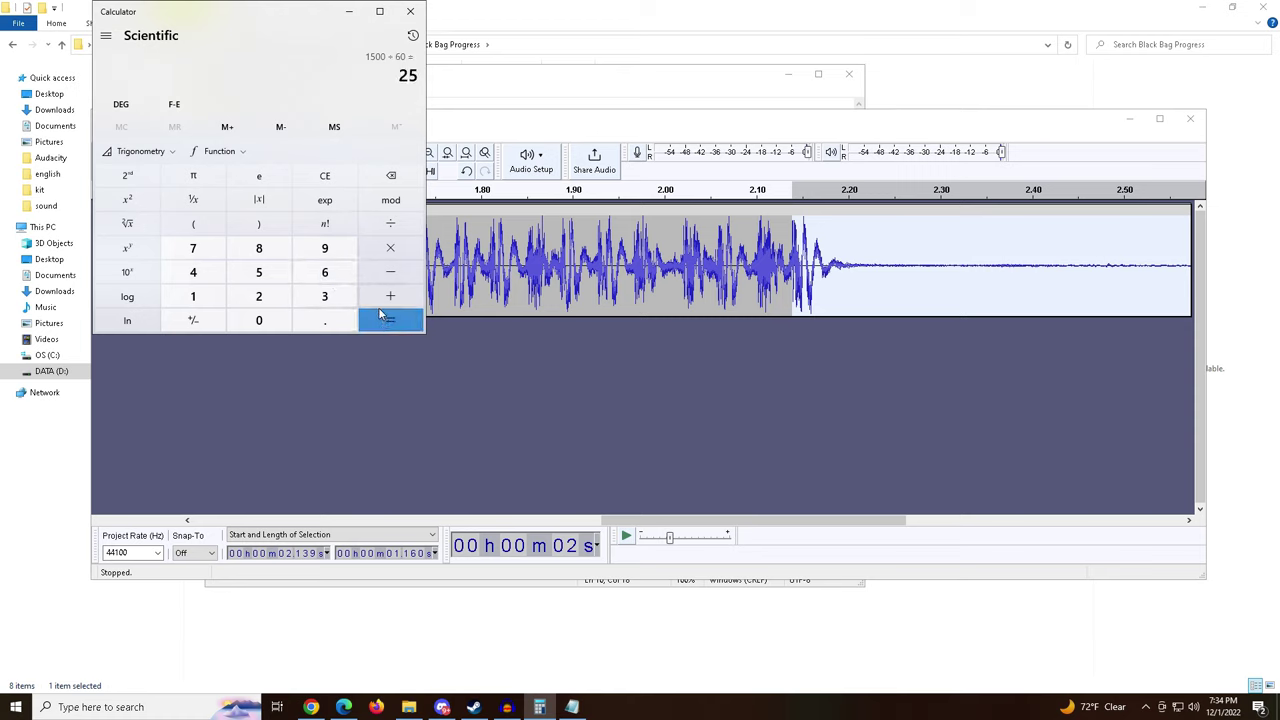
Clear the calculation and compute 1500 ÷ 60 ÷ 60.
{"action": "left_click", "coordinate": [391, 229]}
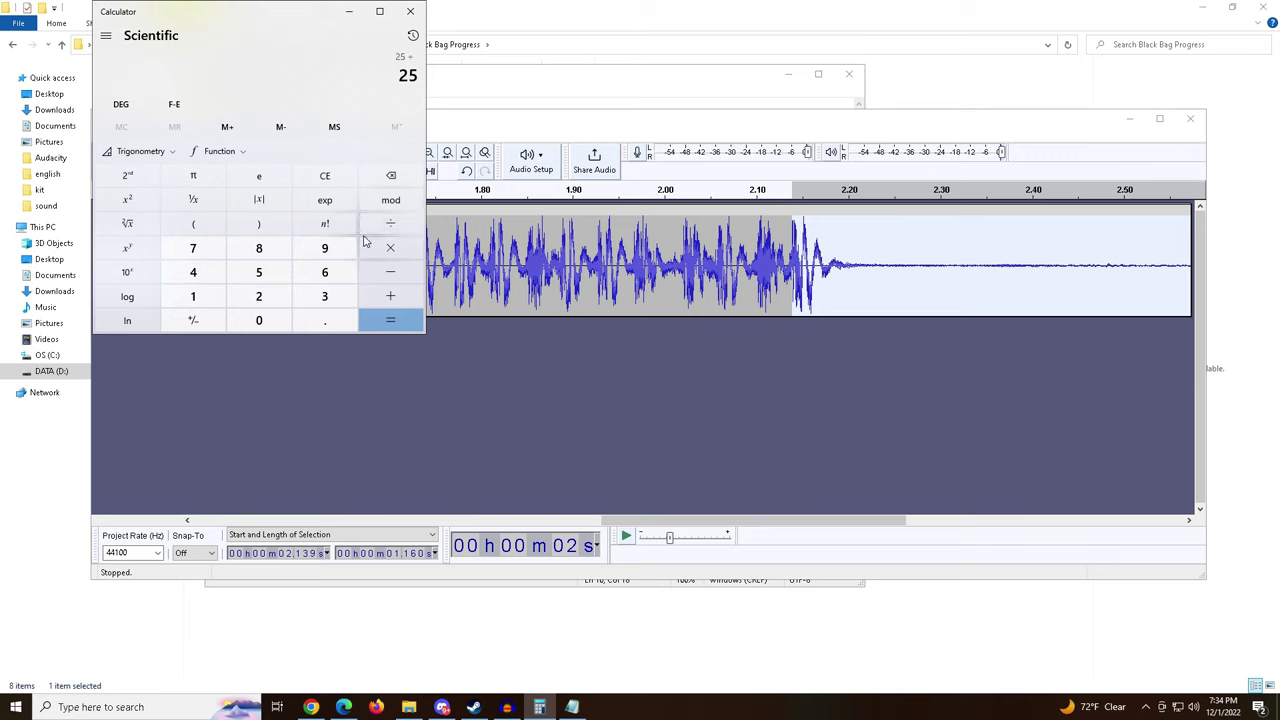
{"action": "left_click", "coordinate": [324, 177]}
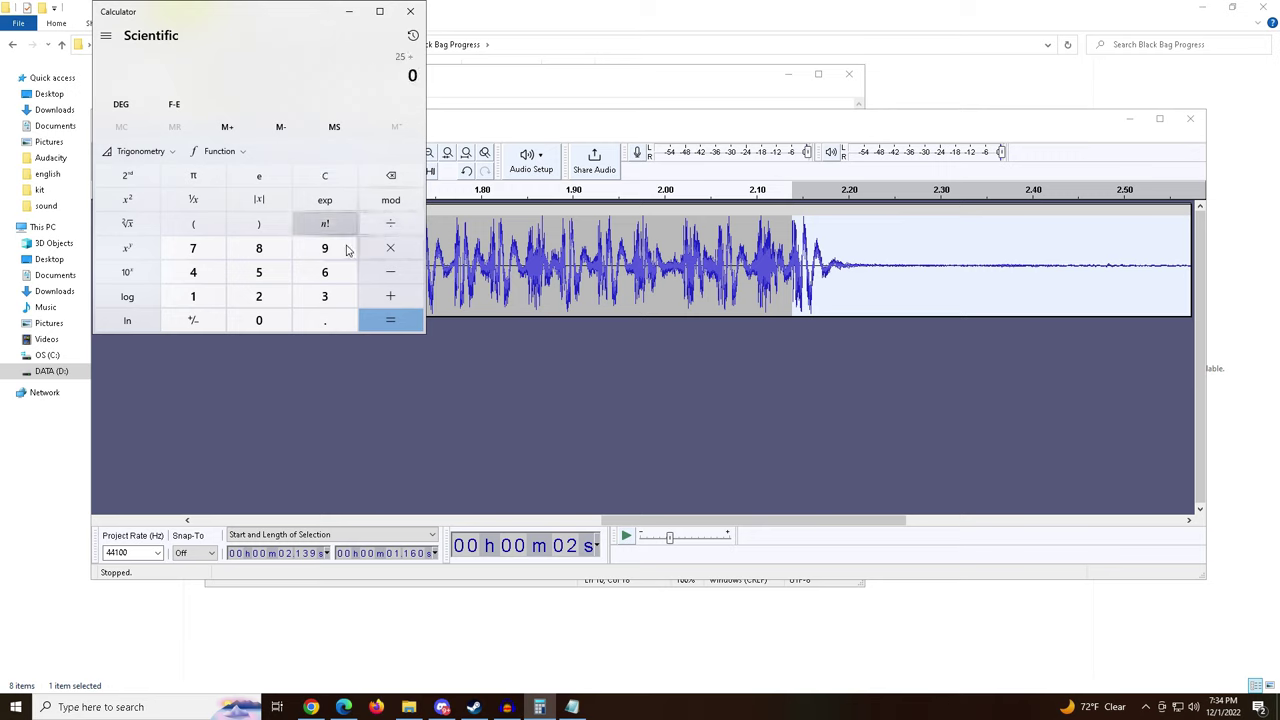
{"action": "left_click", "coordinate": [326, 177]}
{"action": "left_click", "coordinate": [212, 303]}
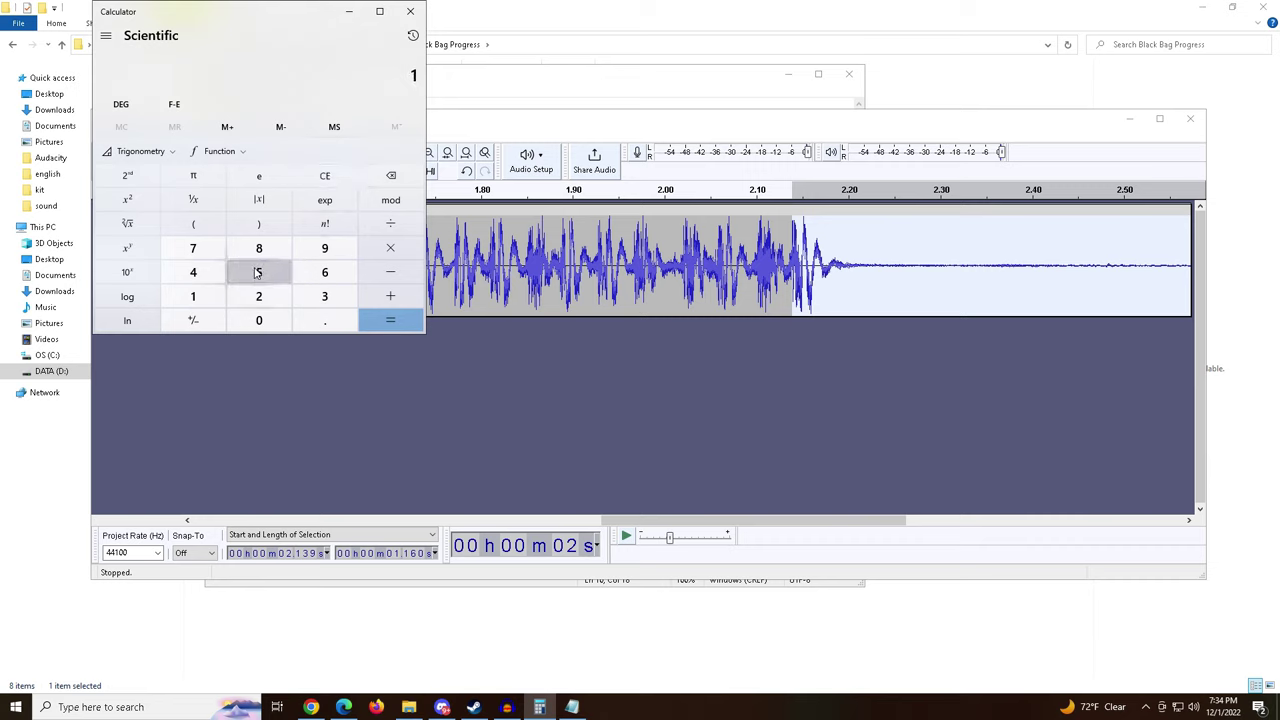
{"action": "left_click", "coordinate": [258, 272]}
{"action": "left_click", "coordinate": [257, 320]}
{"action": "left_click", "coordinate": [257, 320]}
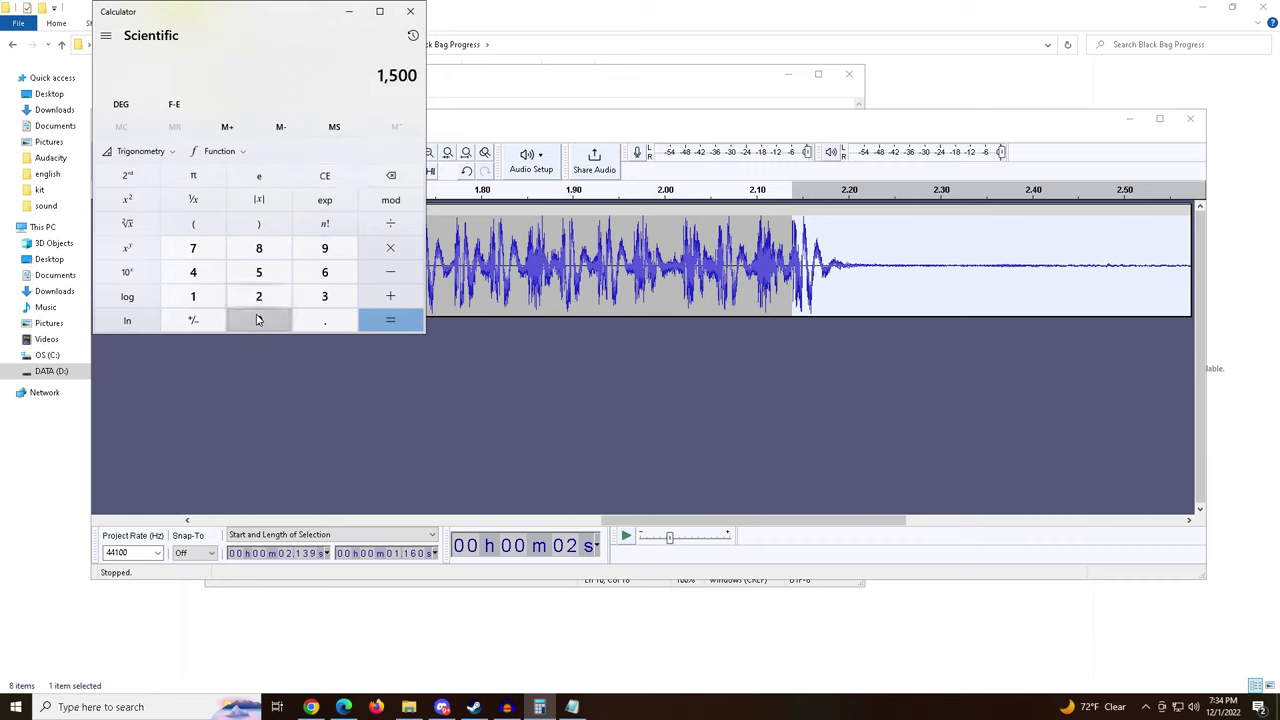
{"action": "left_click", "coordinate": [333, 274]}
{"action": "left_click", "coordinate": [259, 320]}
{"action": "left_click", "coordinate": [390, 223]}
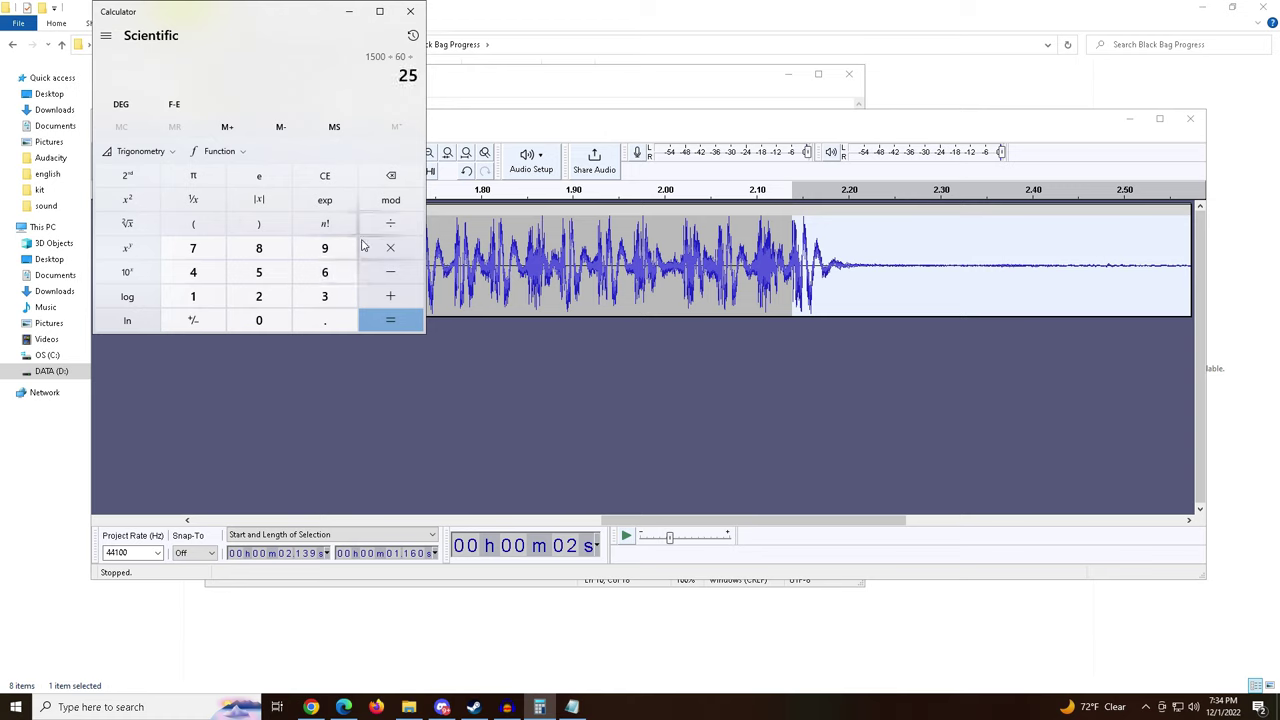
{"action": "left_click", "coordinate": [327, 273]}
{"action": "left_click", "coordinate": [259, 320]}
{"action": "left_click", "coordinate": [390, 320]}
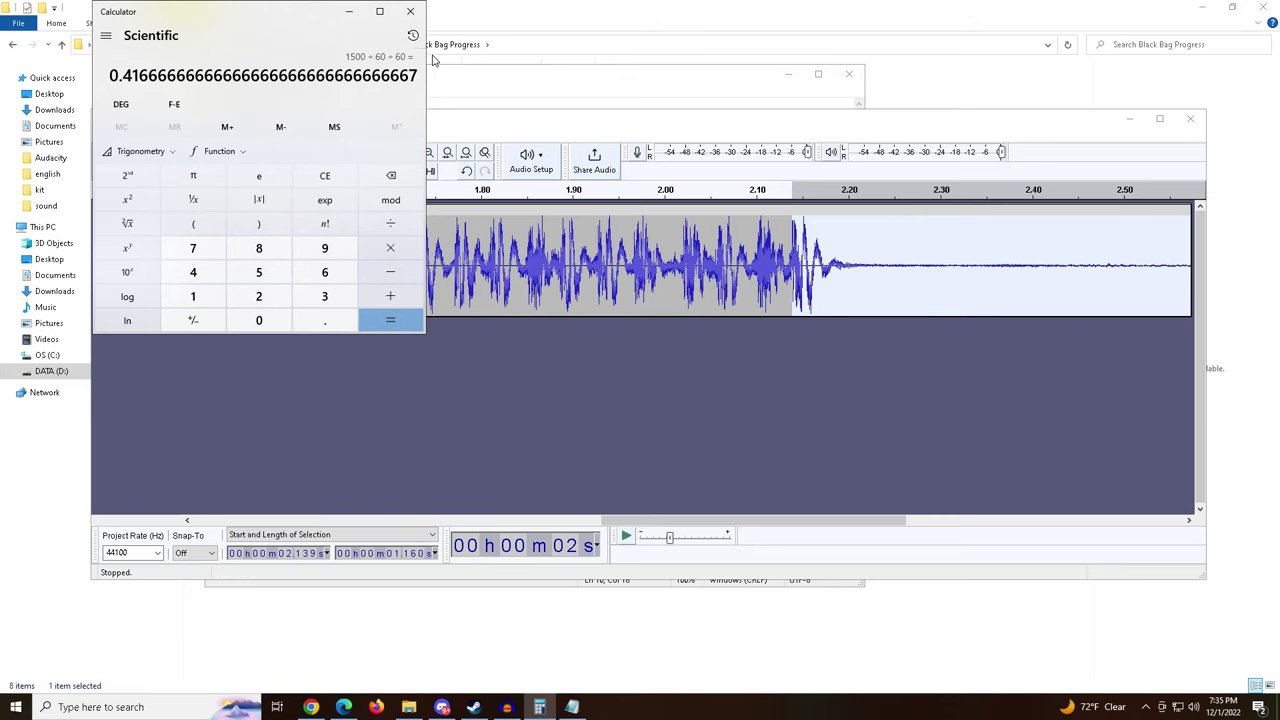
Close Calculator and copy the selected last shot with its tail in Audacity.
{"action": "left_click", "coordinate": [410, 11]}
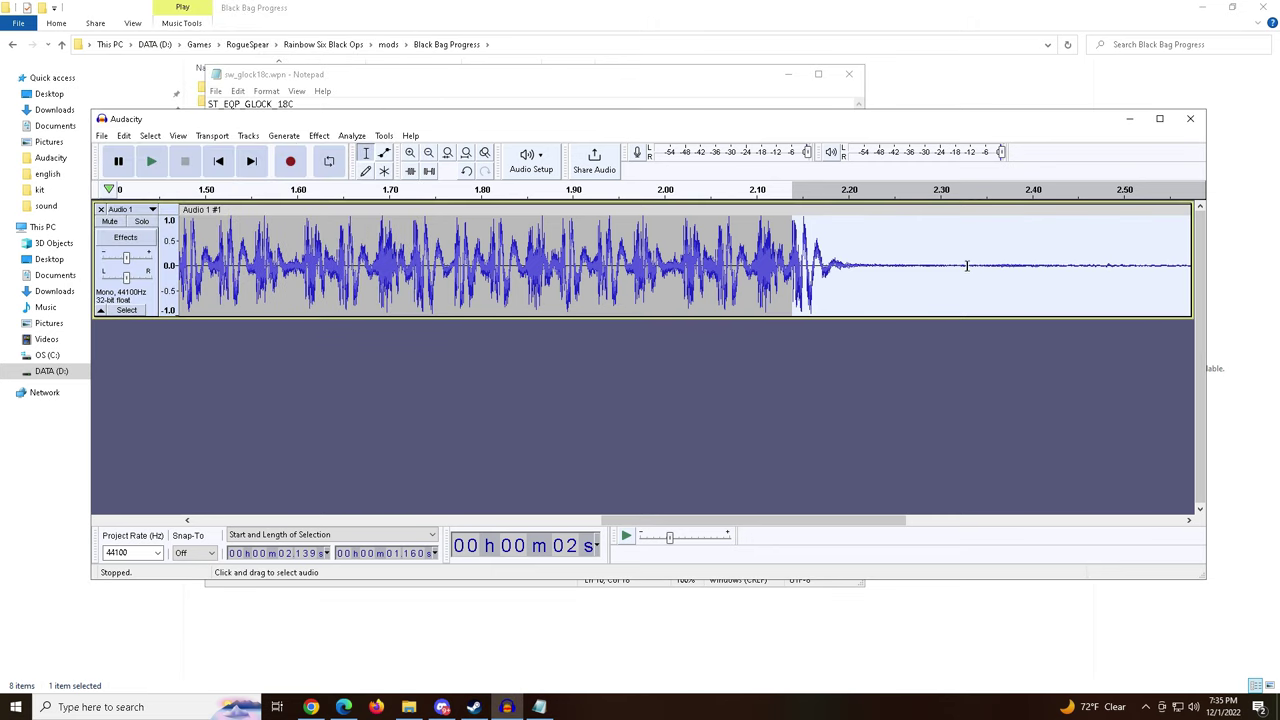
{"action": "right_click", "coordinate": [961, 236]}
{"action": "left_click", "coordinate": [988, 254]}
{"action": "left_click", "coordinate": [101, 136]}
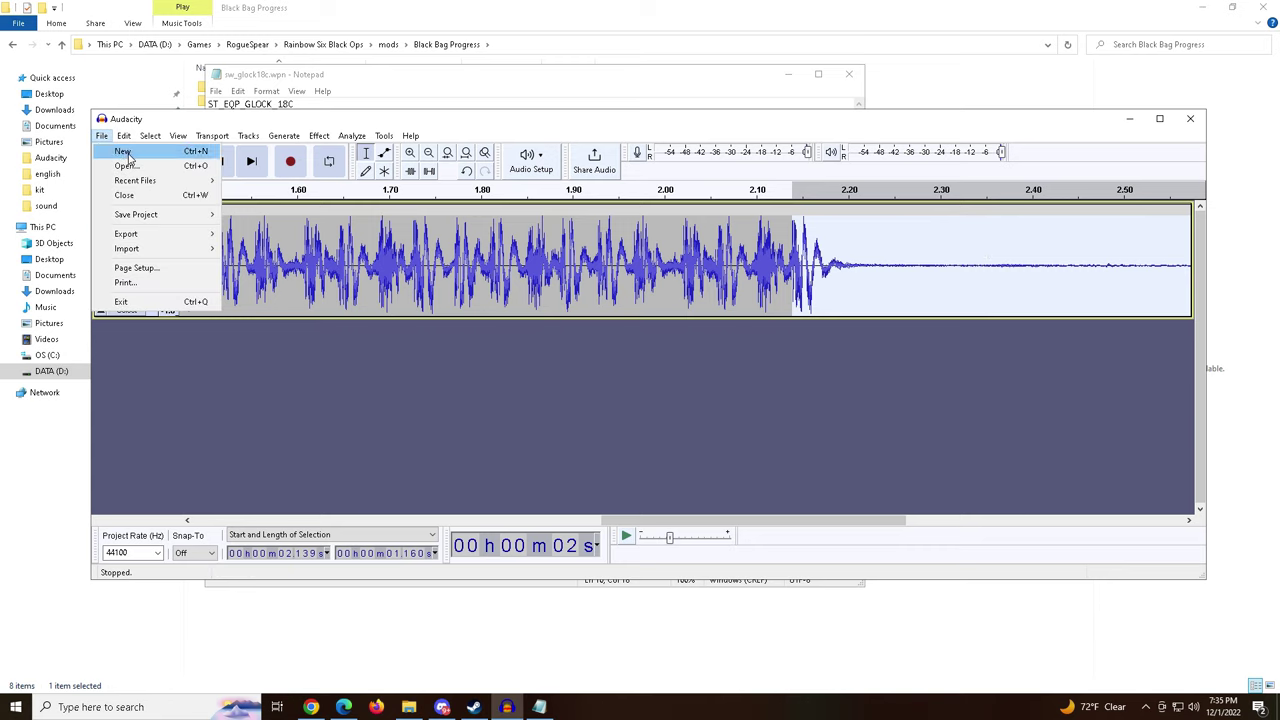
{"action": "left_click", "coordinate": [125, 166]}
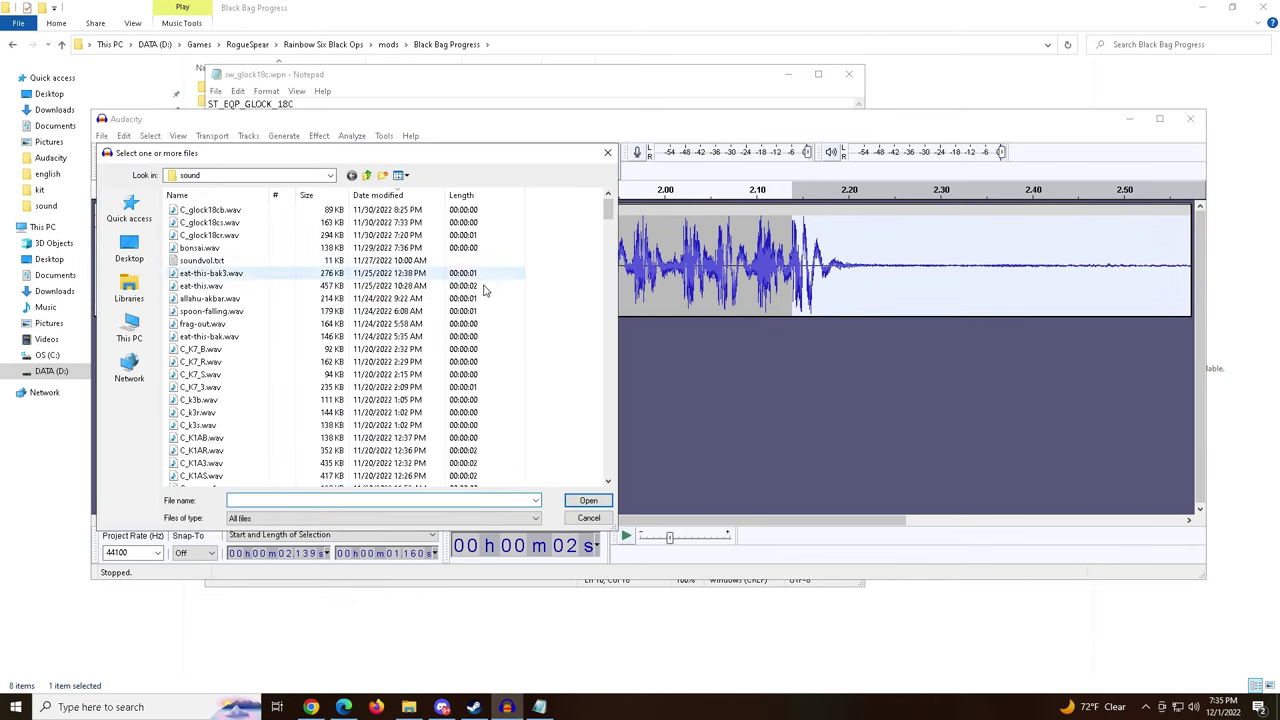
{"action": "left_click", "coordinate": [607, 152]}
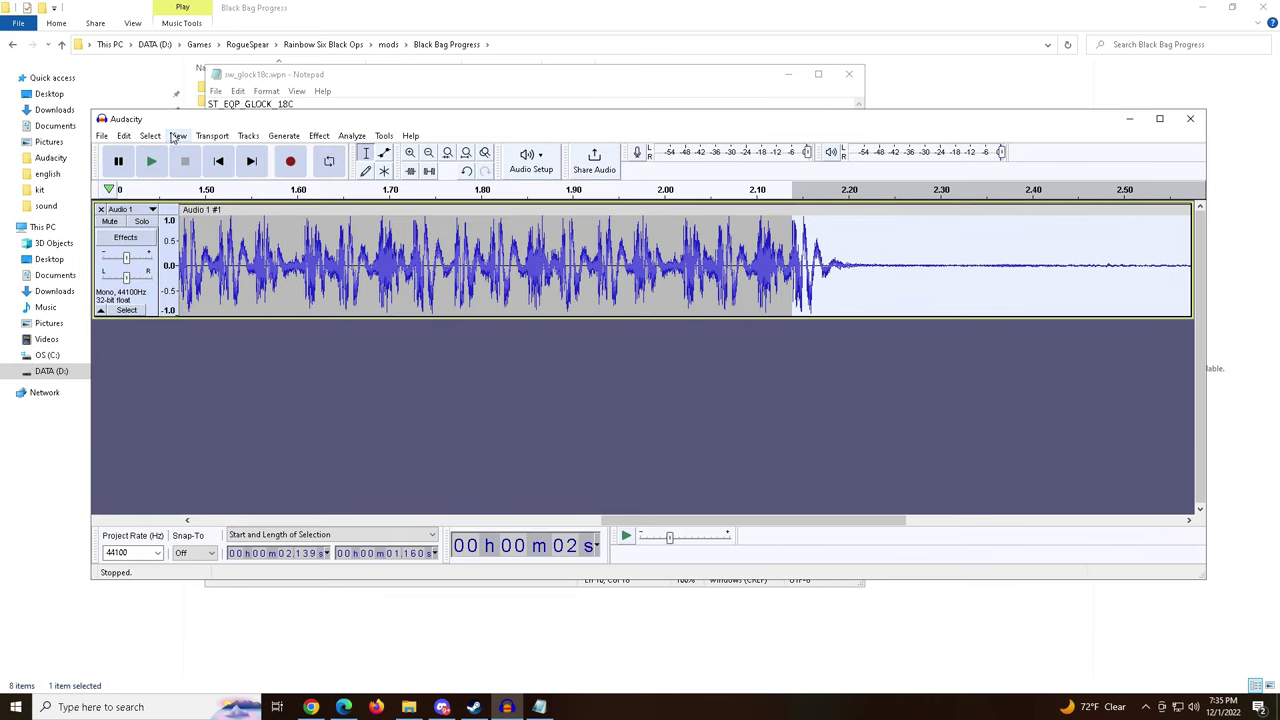
Paste the copied last shot and tail into a new empty project and play it back.
{"action": "left_click", "coordinate": [102, 136]}
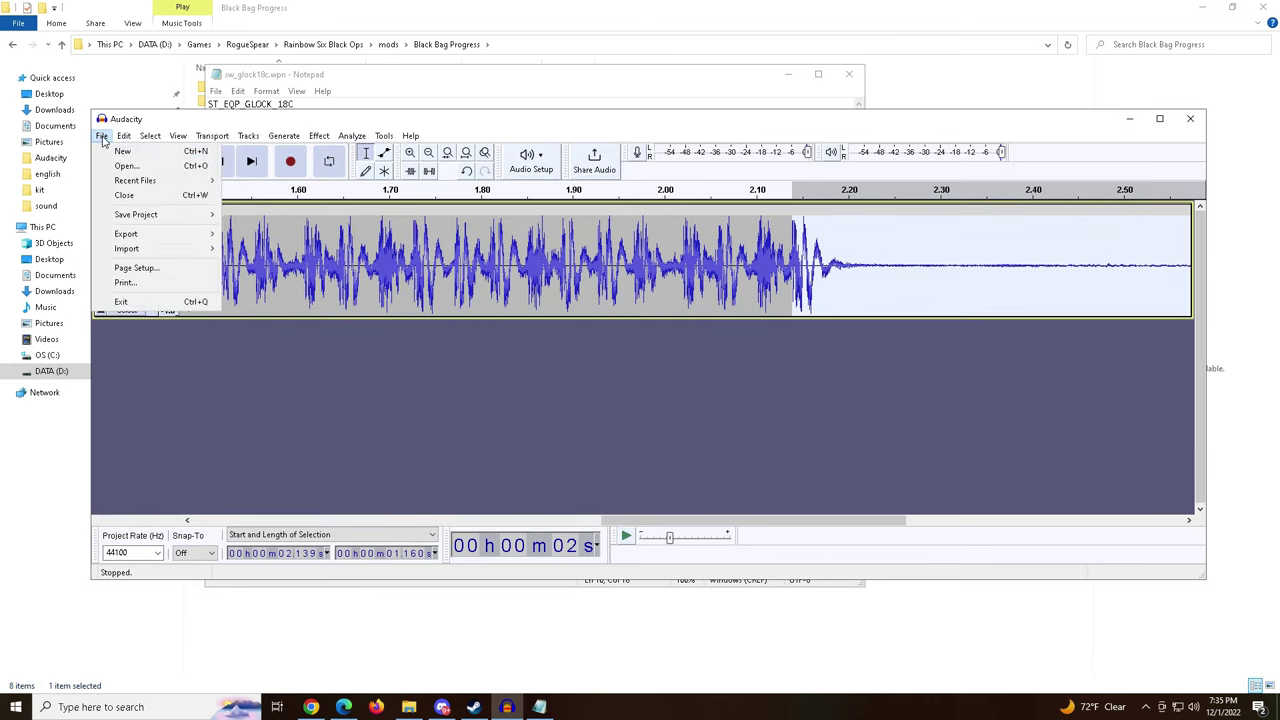
{"action": "left_click", "coordinate": [122, 152]}
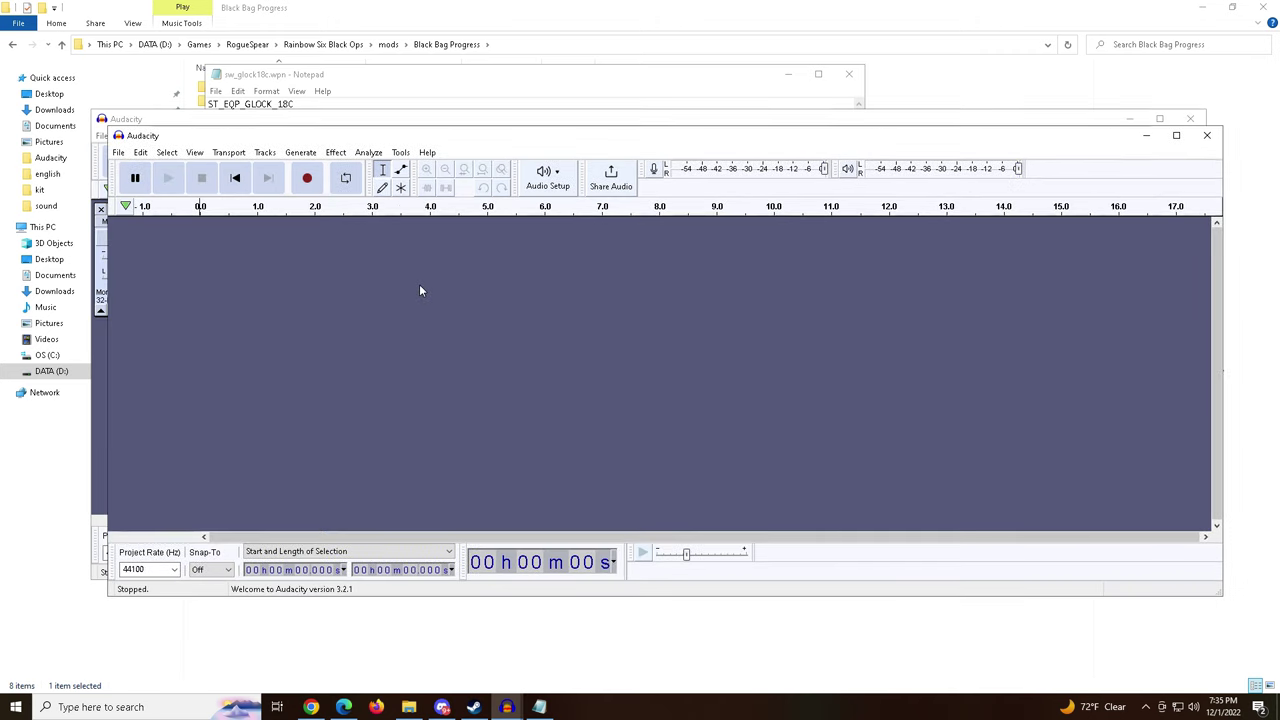
{"action": "left_click", "coordinate": [140, 152]}
{"action": "left_click", "coordinate": [162, 246]}
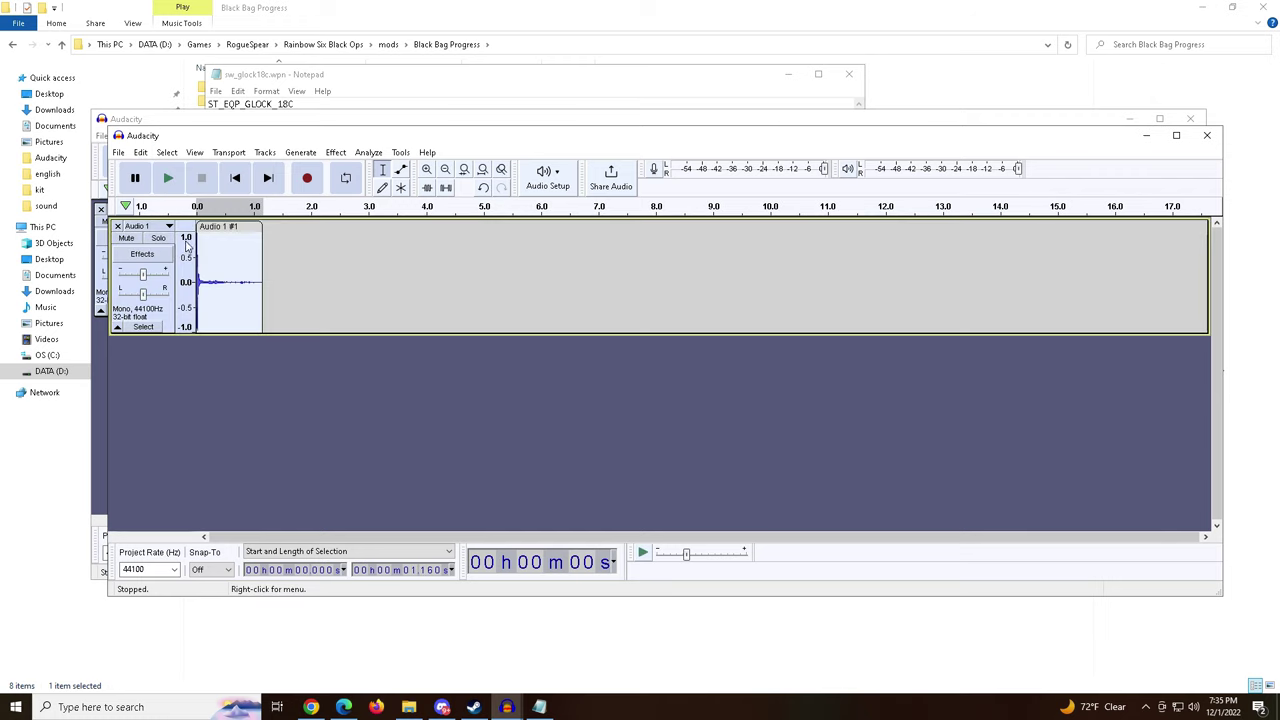
{"action": "left_click", "coordinate": [168, 180]}
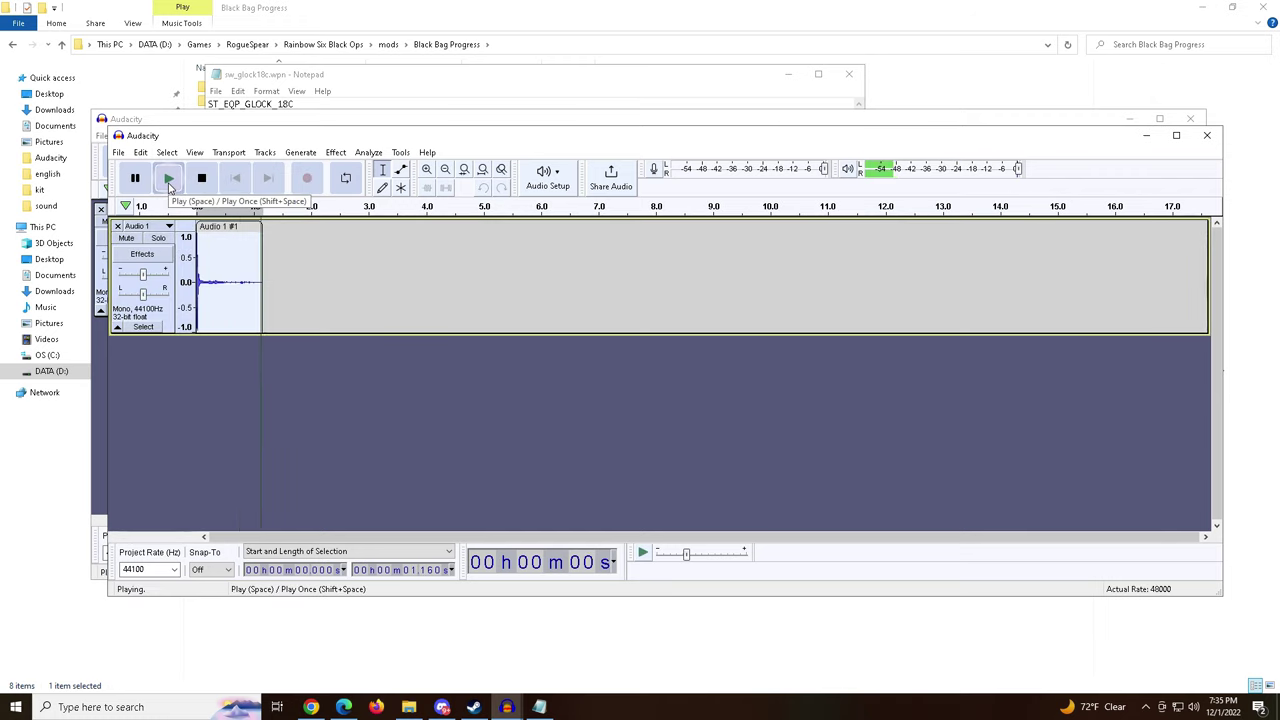
Replay the pasted shot, then add a second mono track and paste the copied shot and tail at its start.
{"action": "left_click", "coordinate": [168, 179]}
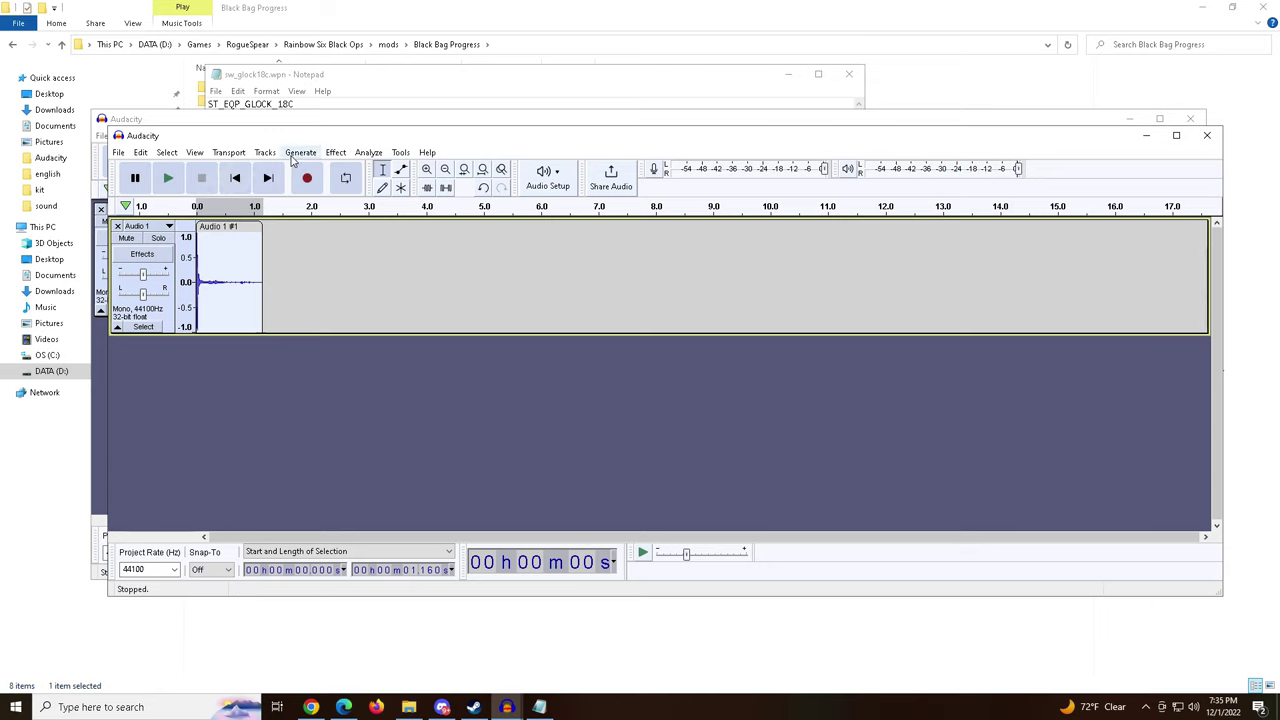
{"action": "left_click", "coordinate": [196, 153]}
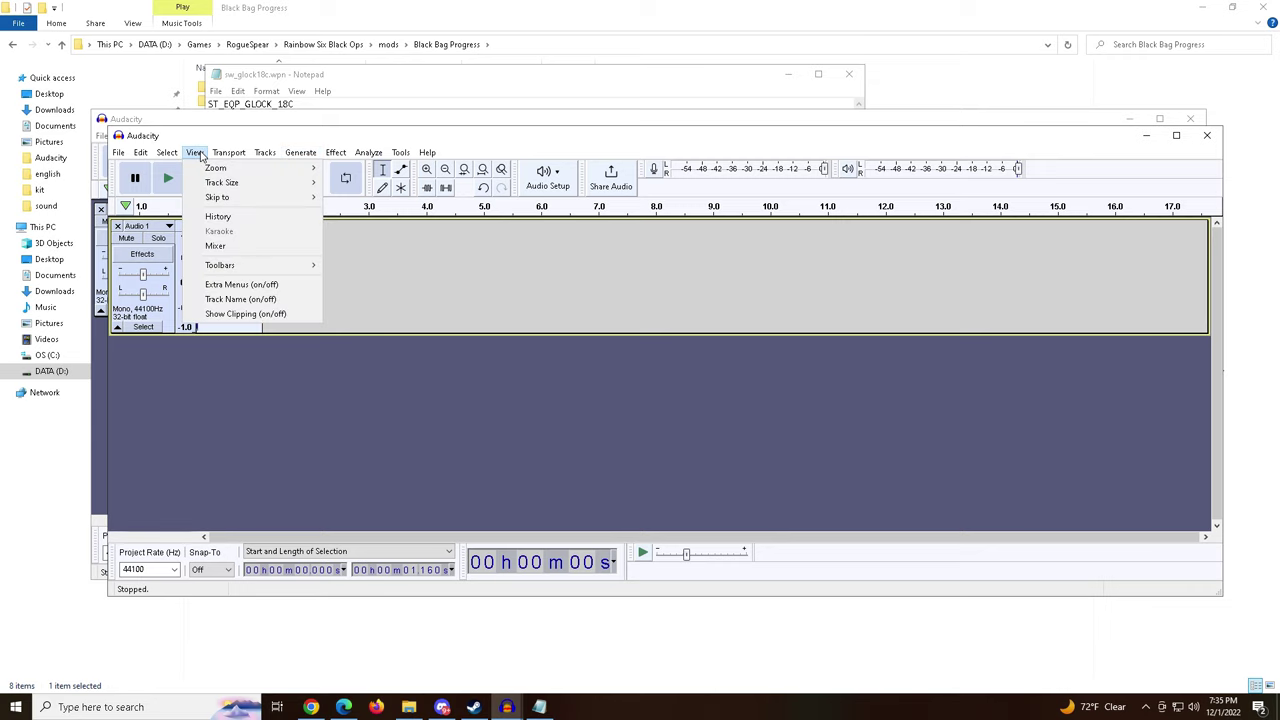
{"action": "mouse_move", "coordinate": [215, 182]}
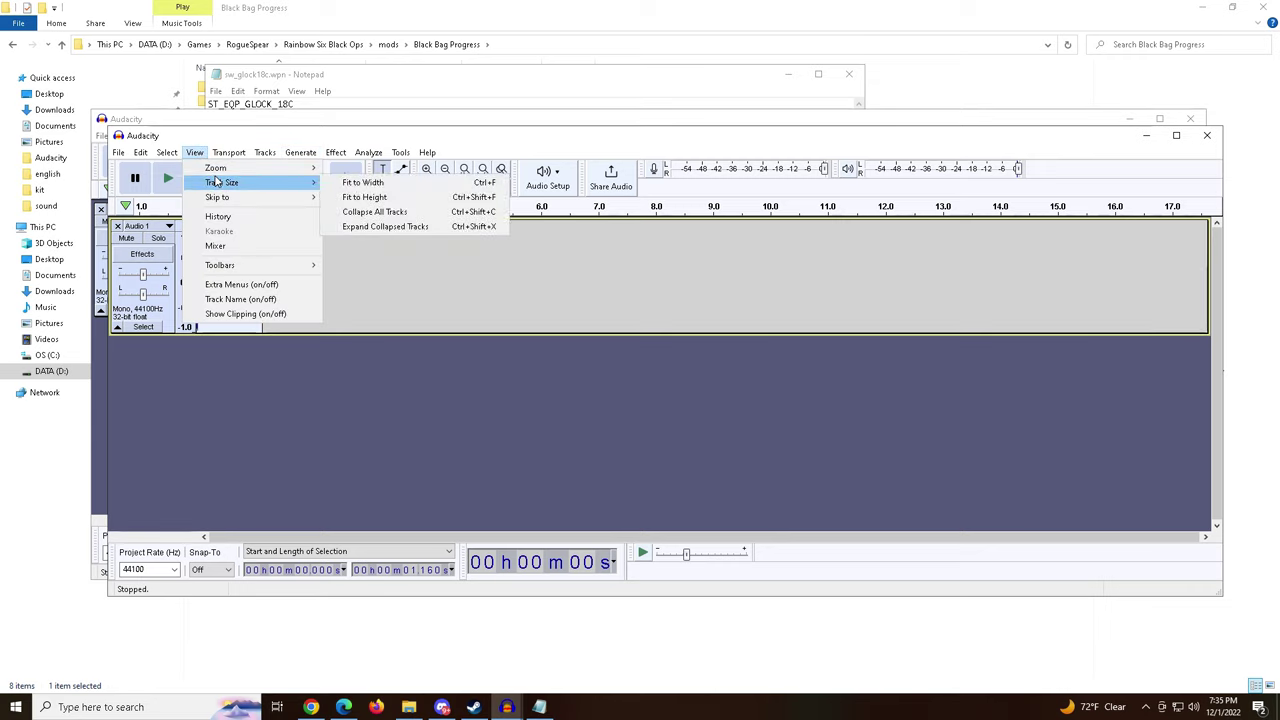
{"action": "mouse_move", "coordinate": [235, 159]}
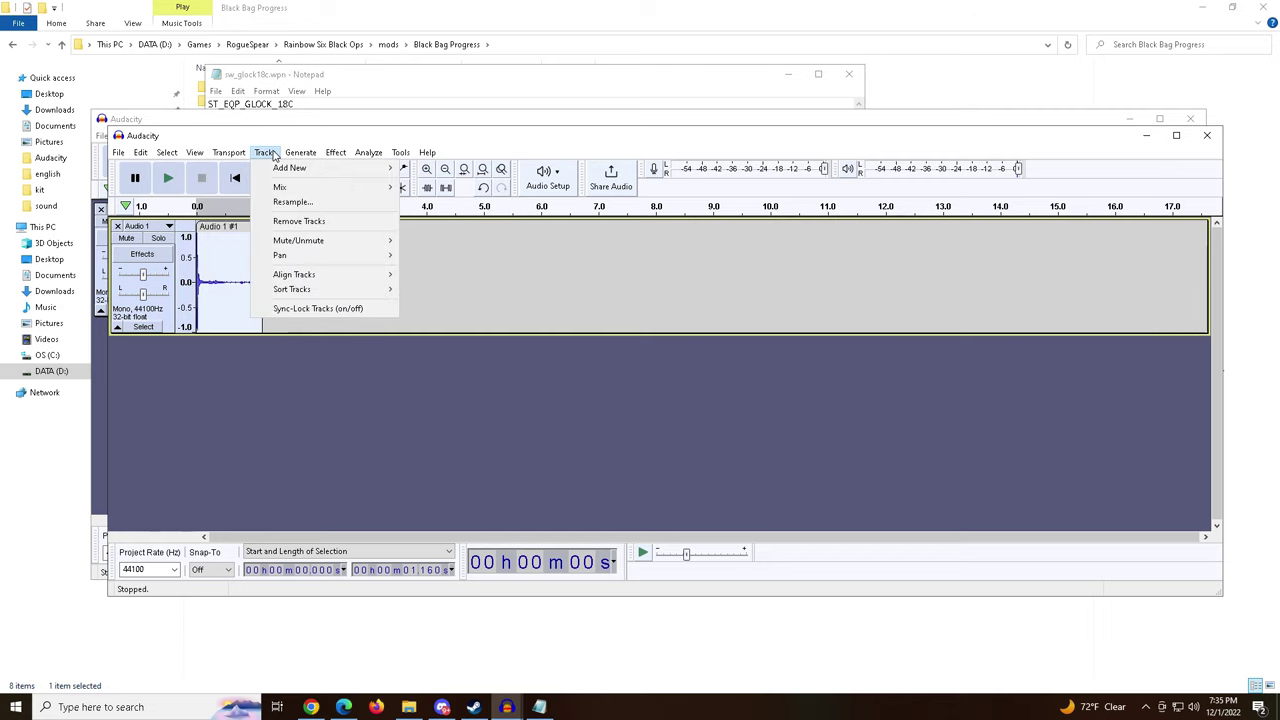
{"action": "mouse_move", "coordinate": [284, 174]}
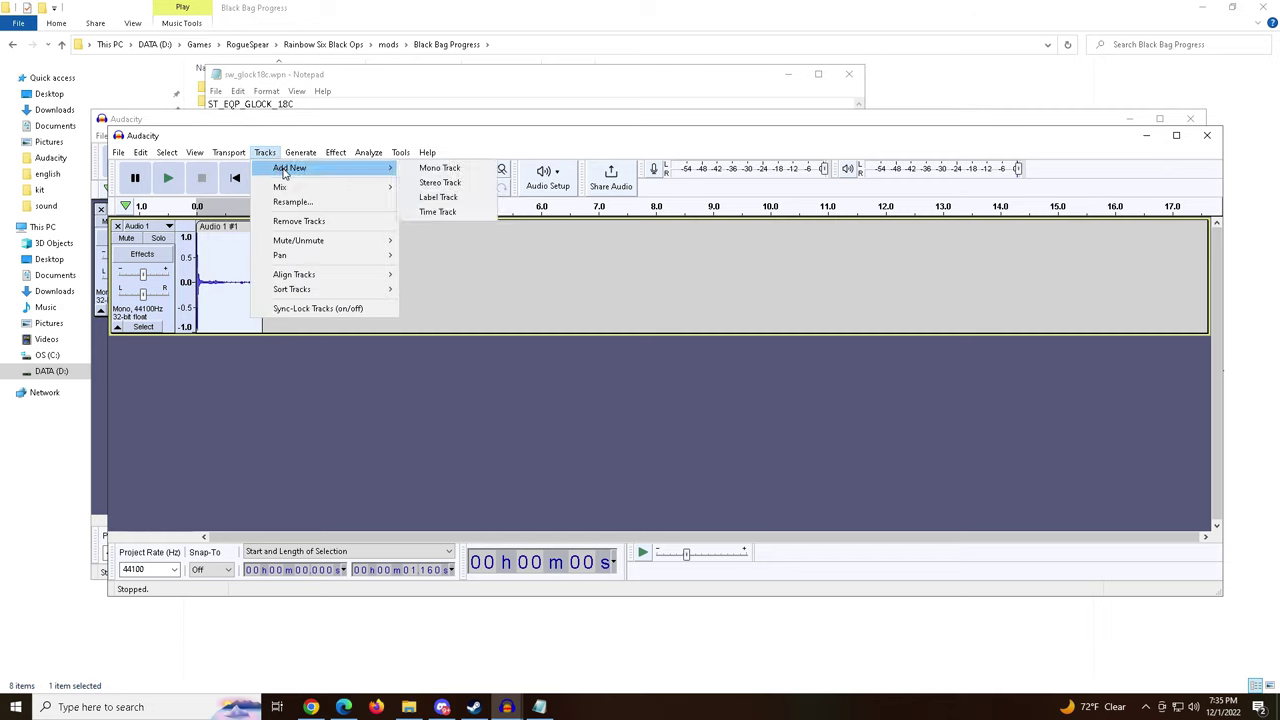
{"action": "left_click", "coordinate": [439, 168]}
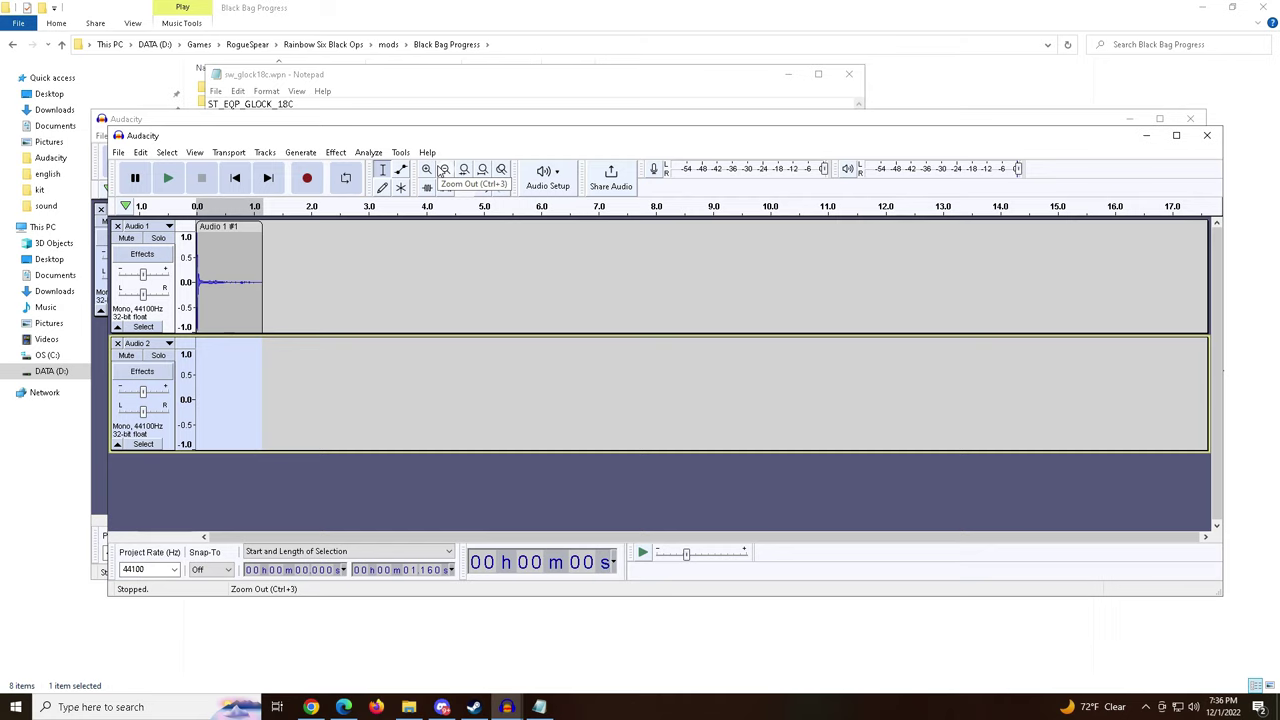
{"action": "left_click", "coordinate": [144, 155]}
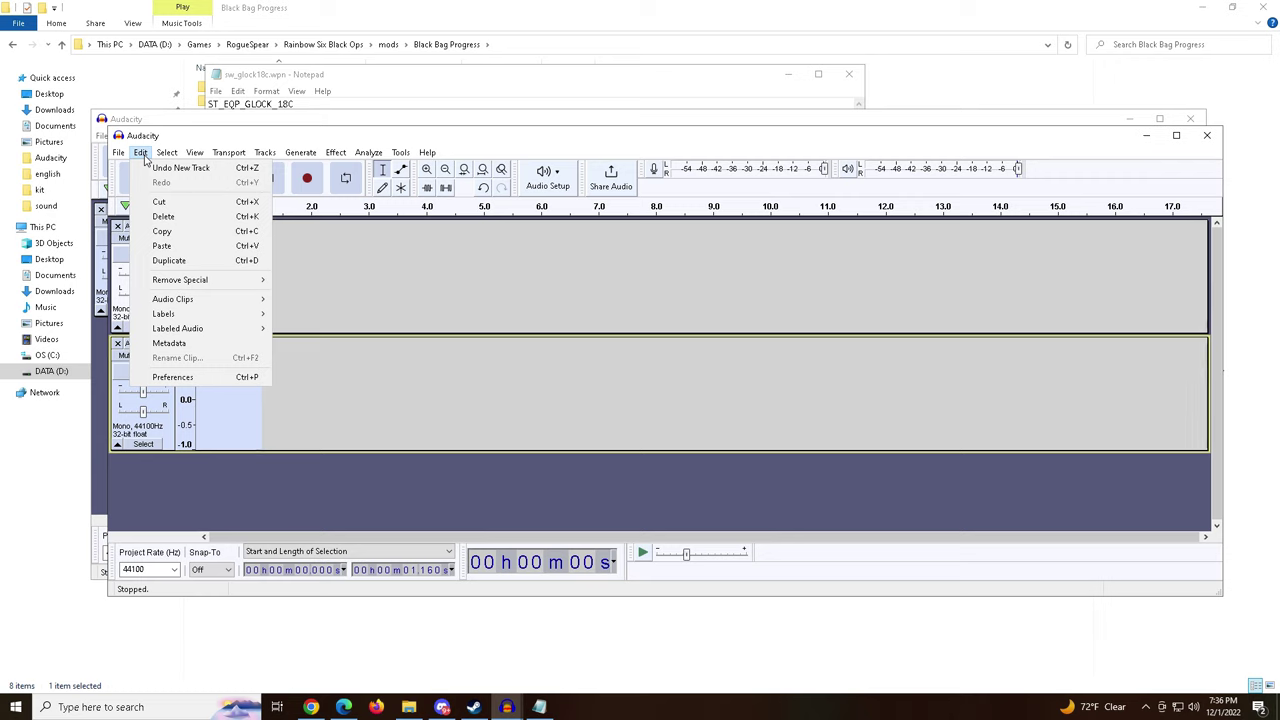
{"action": "left_click", "coordinate": [172, 248]}
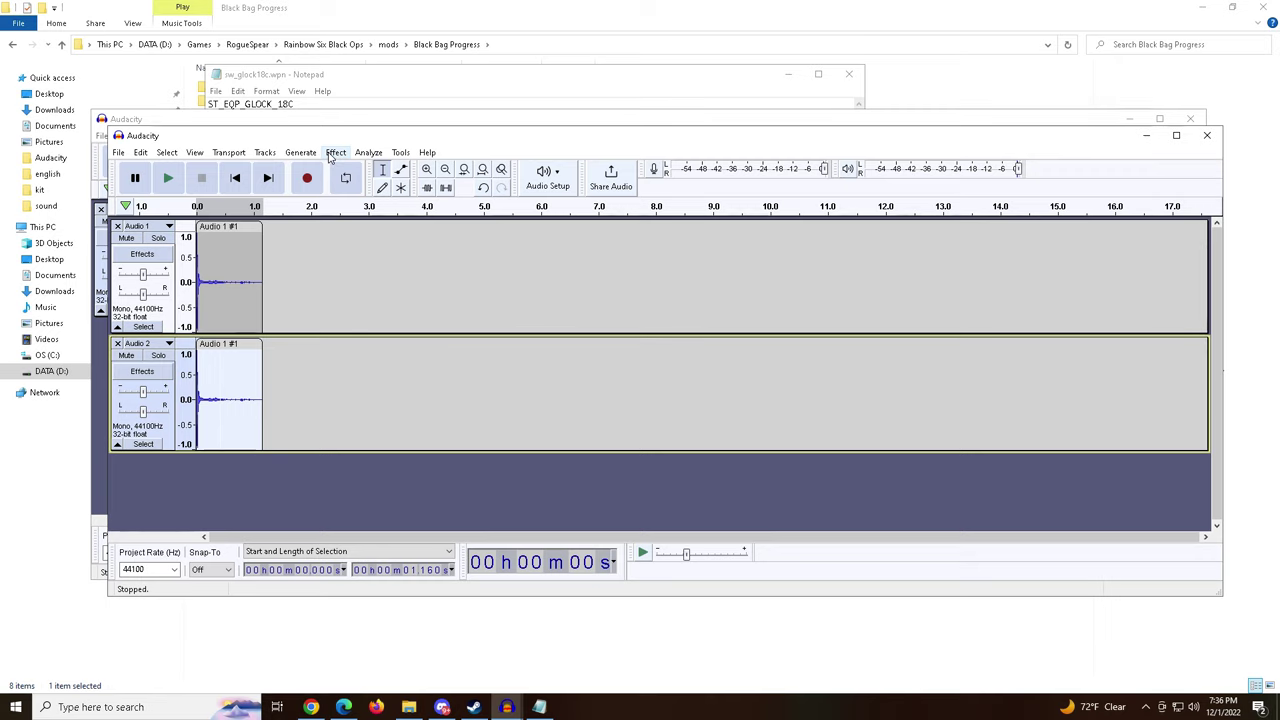
Add a third mono track, paste the copied shot and tail into it, and make the project window taller to fit all tracks.
{"action": "left_click", "coordinate": [272, 155]}
{"action": "mouse_move", "coordinate": [365, 168]}
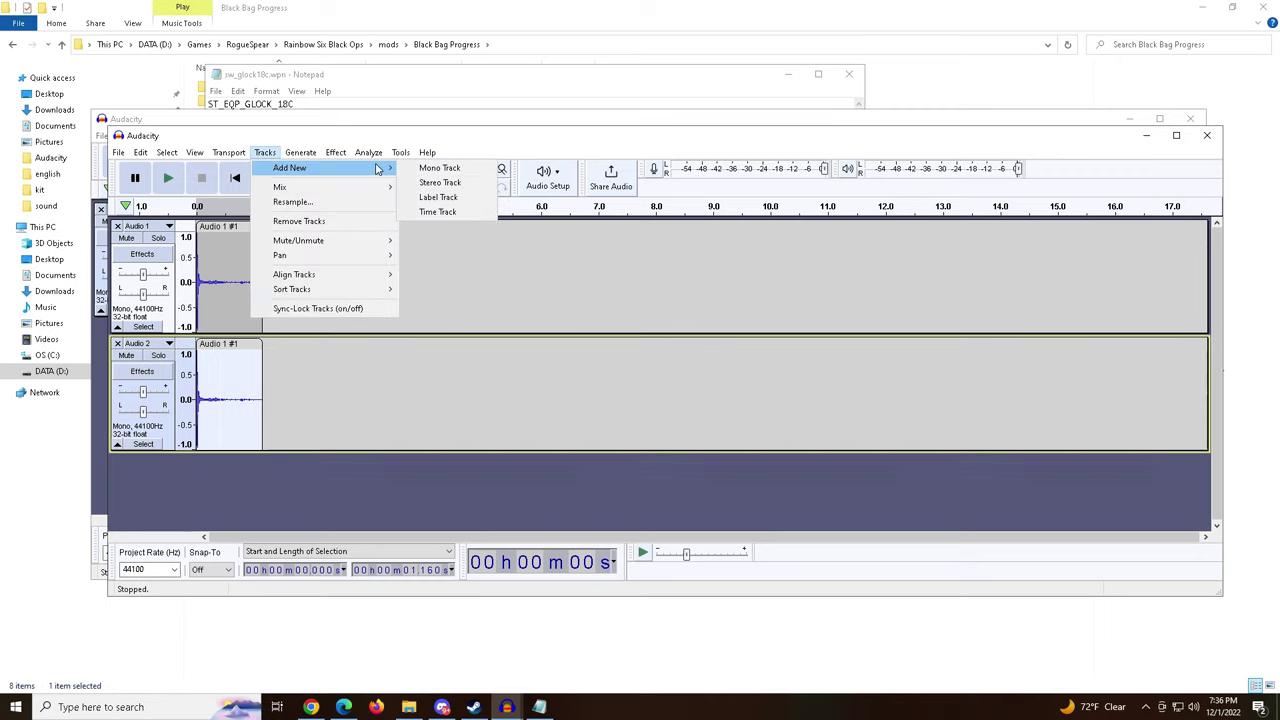
{"action": "left_click", "coordinate": [421, 170]}
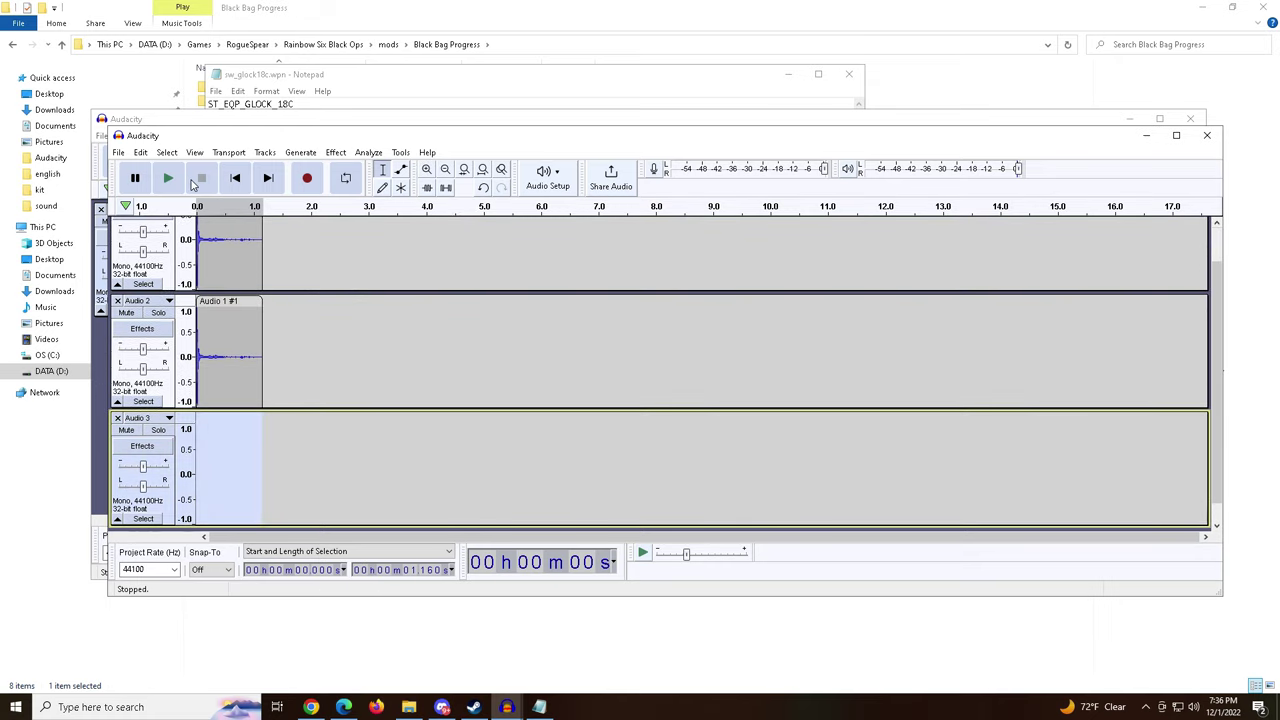
{"action": "left_click", "coordinate": [140, 152]}
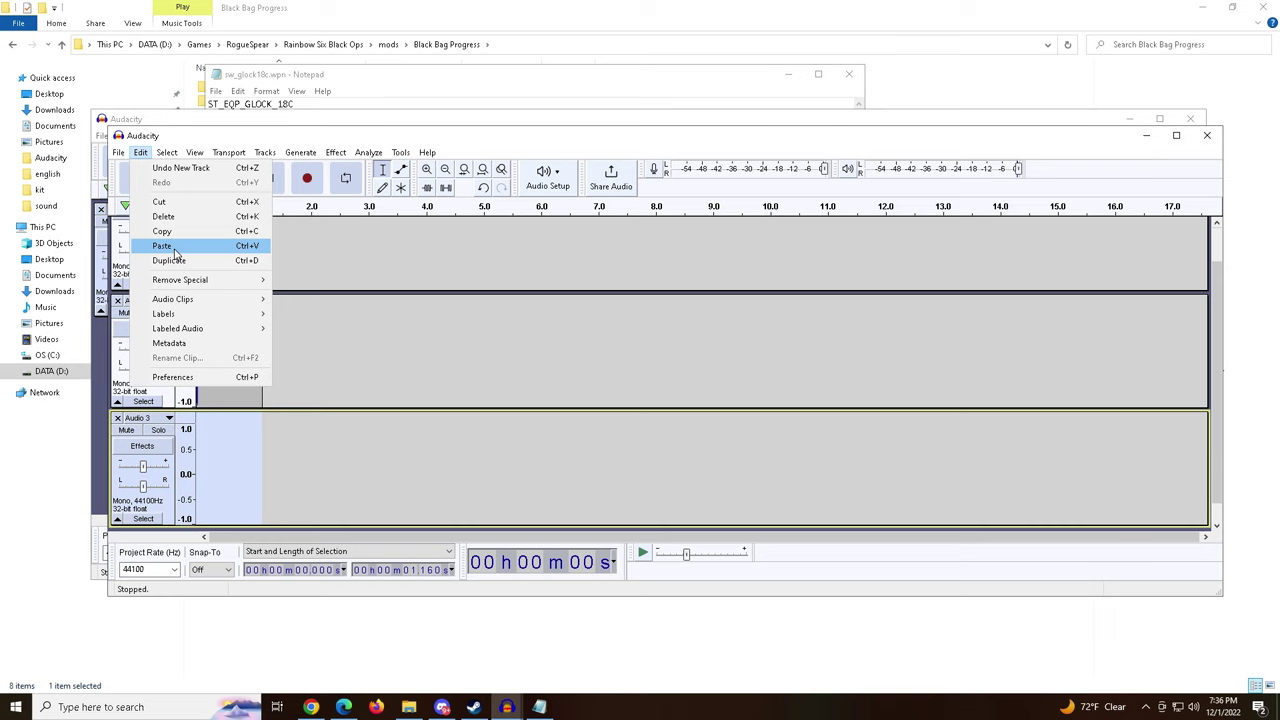
{"action": "left_click", "coordinate": [165, 246]}
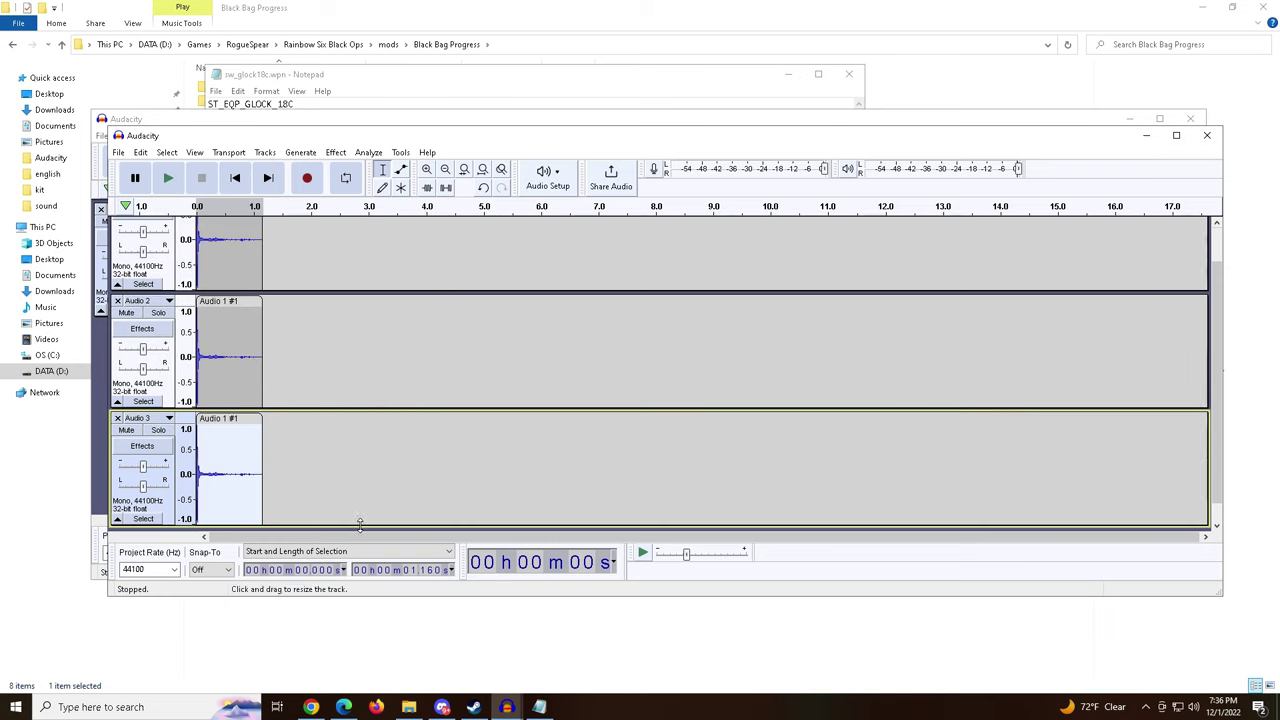
{"action": "left_click_drag", "start_coordinate": [360, 522], "coordinate": [372, 526]}
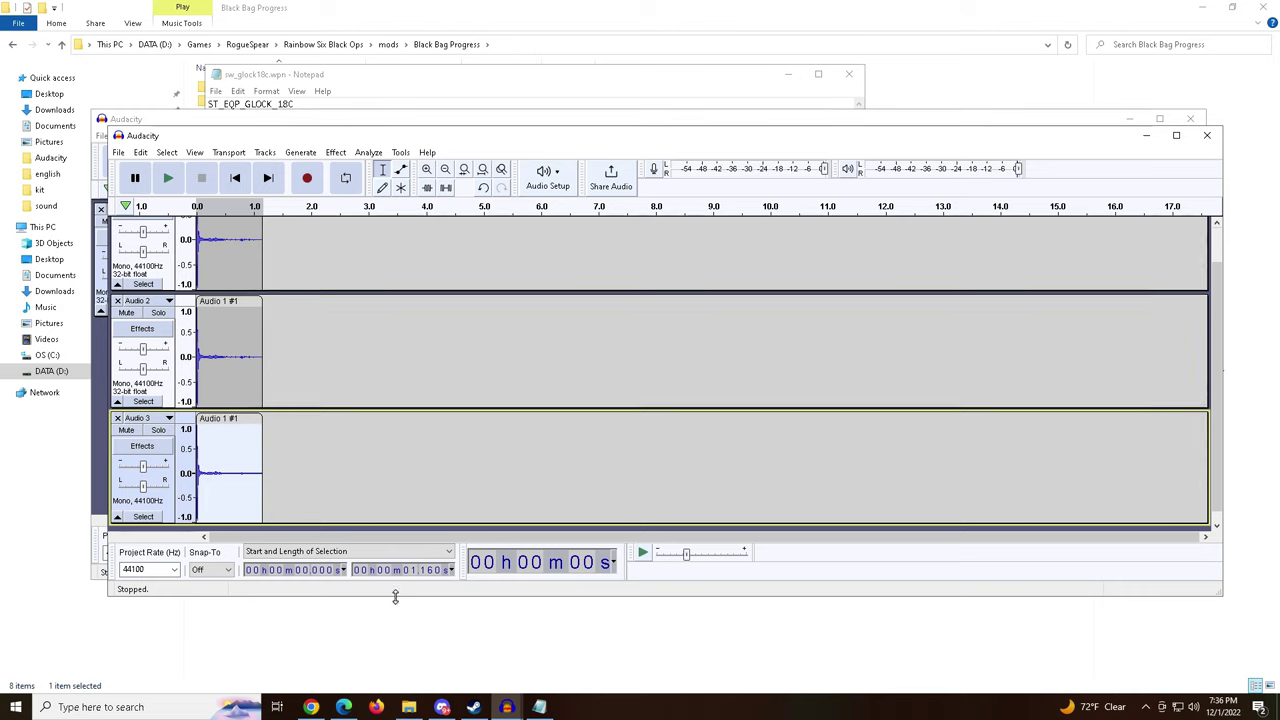
{"action": "left_click_drag", "start_coordinate": [395, 597], "coordinate": [401, 651]}
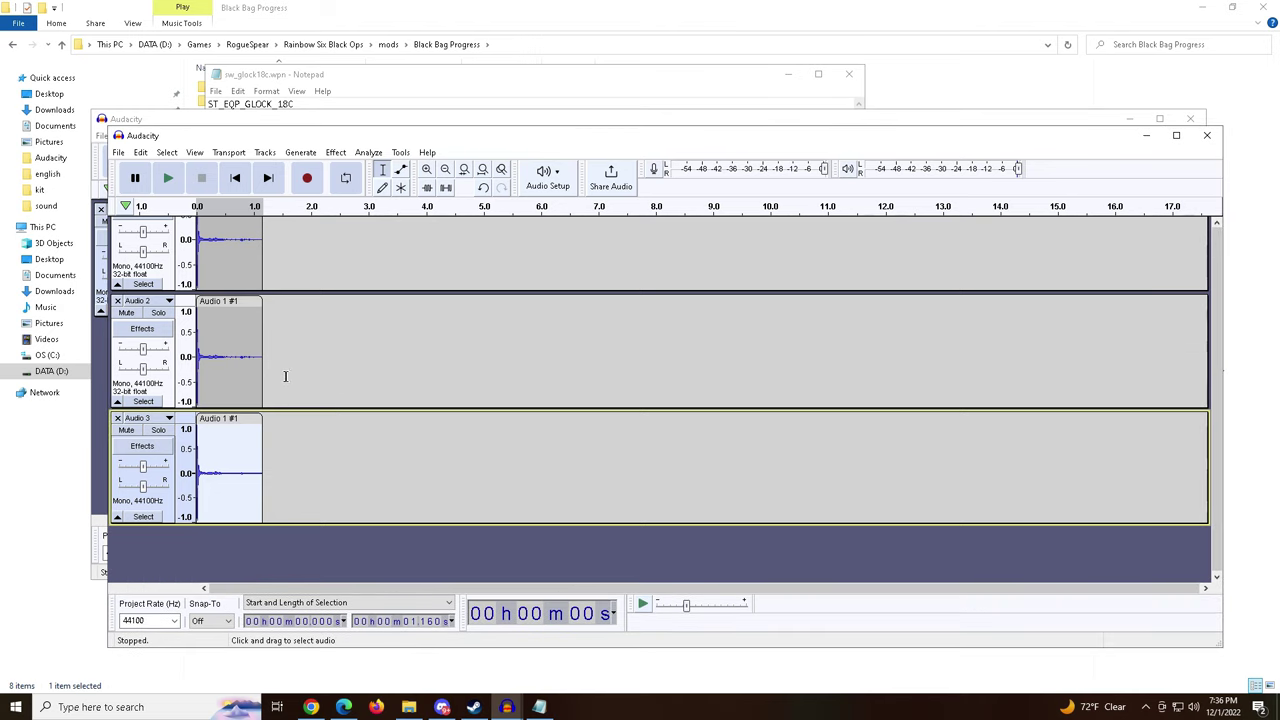
Select the first 0.042 s of the clip in the first track, starting at 0.
{"action": "left_click", "coordinate": [427, 170]}
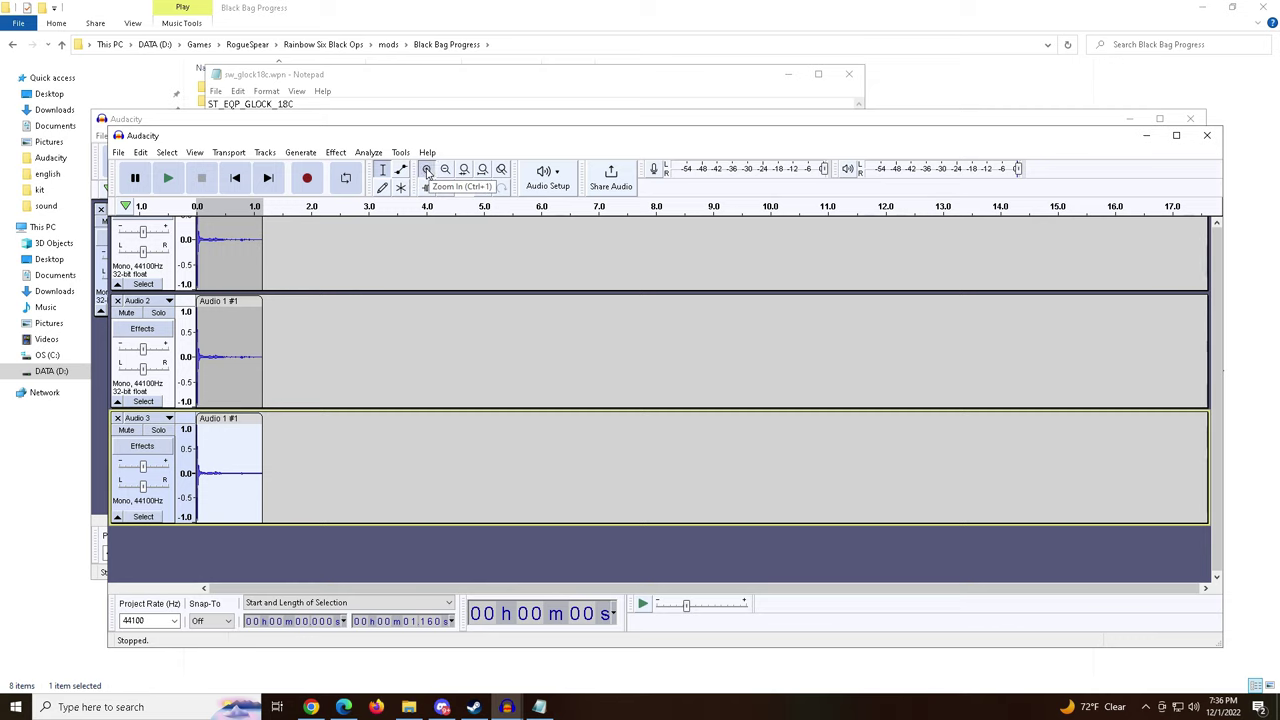
{"action": "left_click", "coordinate": [427, 170]}
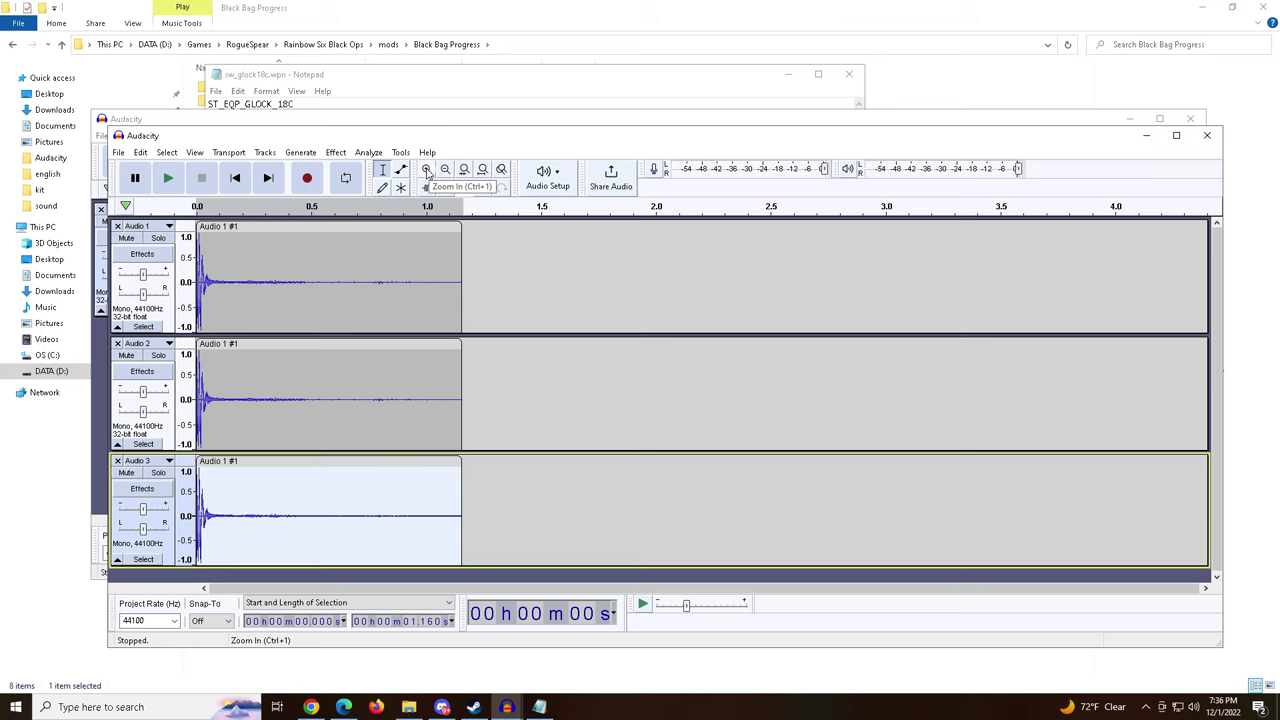
{"action": "left_click", "coordinate": [427, 170]}
{"action": "left_click", "coordinate": [427, 170]}
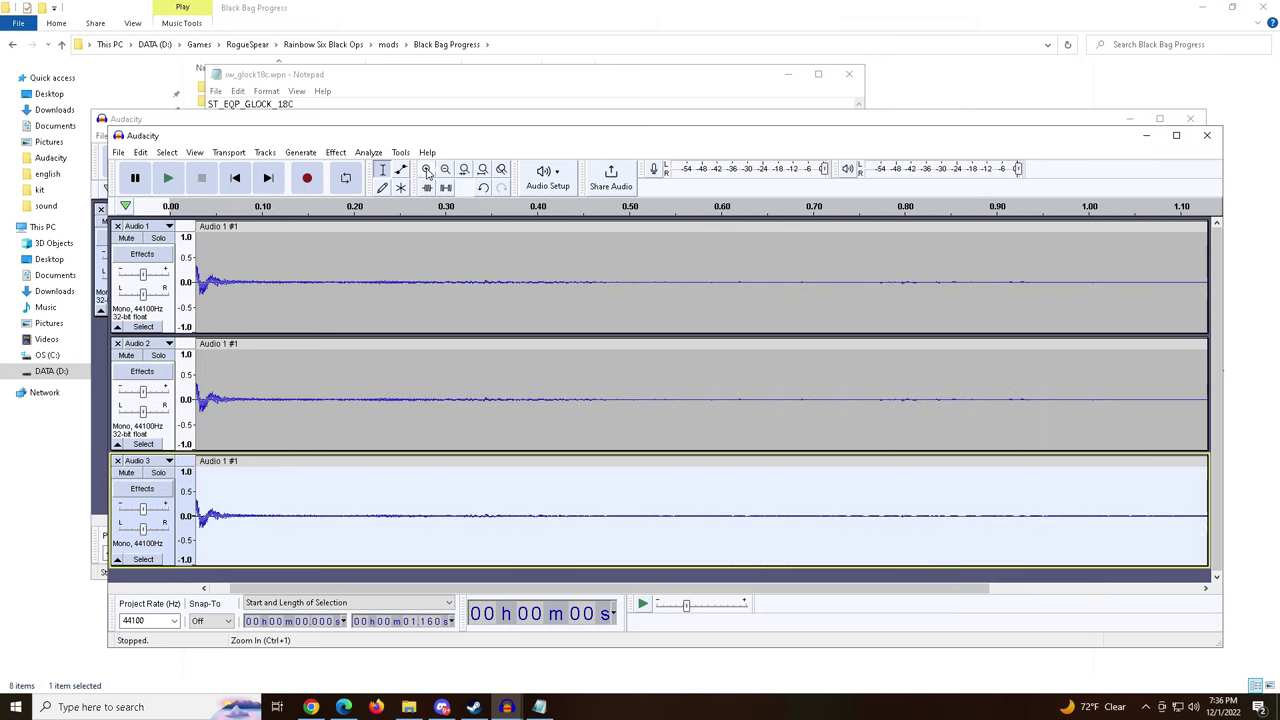
{"action": "left_click", "coordinate": [444, 171]}
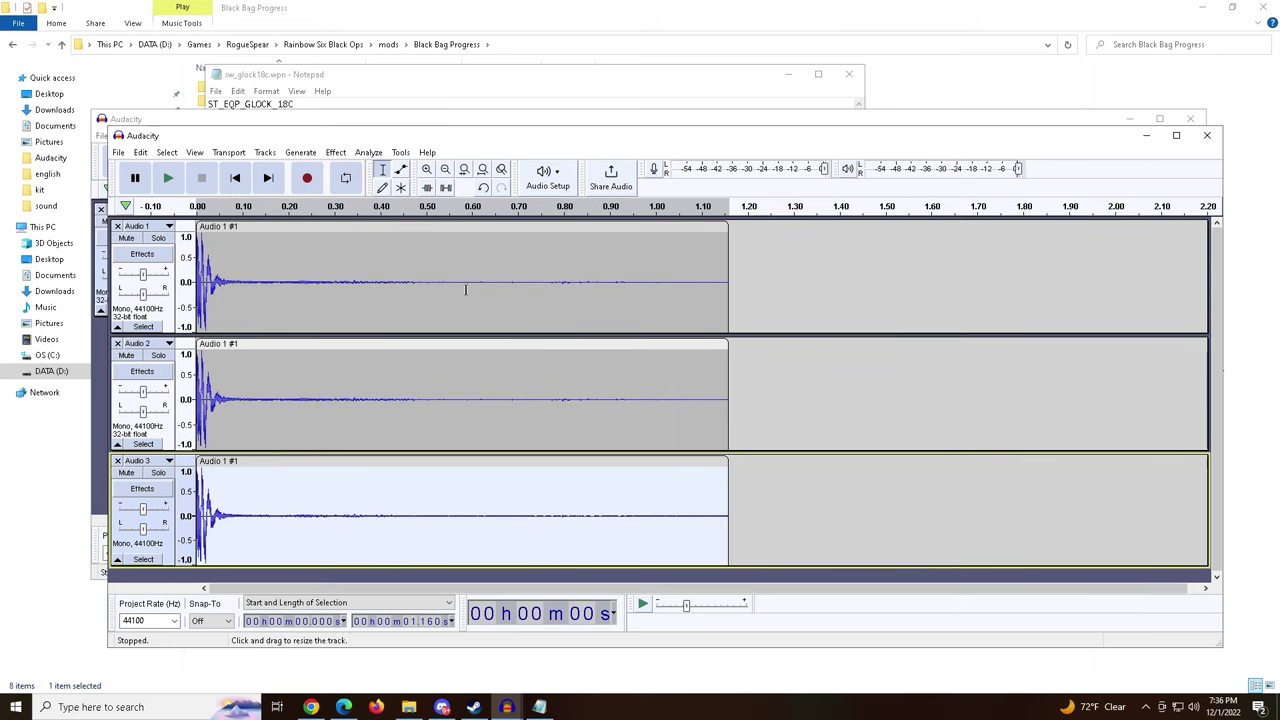
{"action": "left_click", "coordinate": [428, 171]}
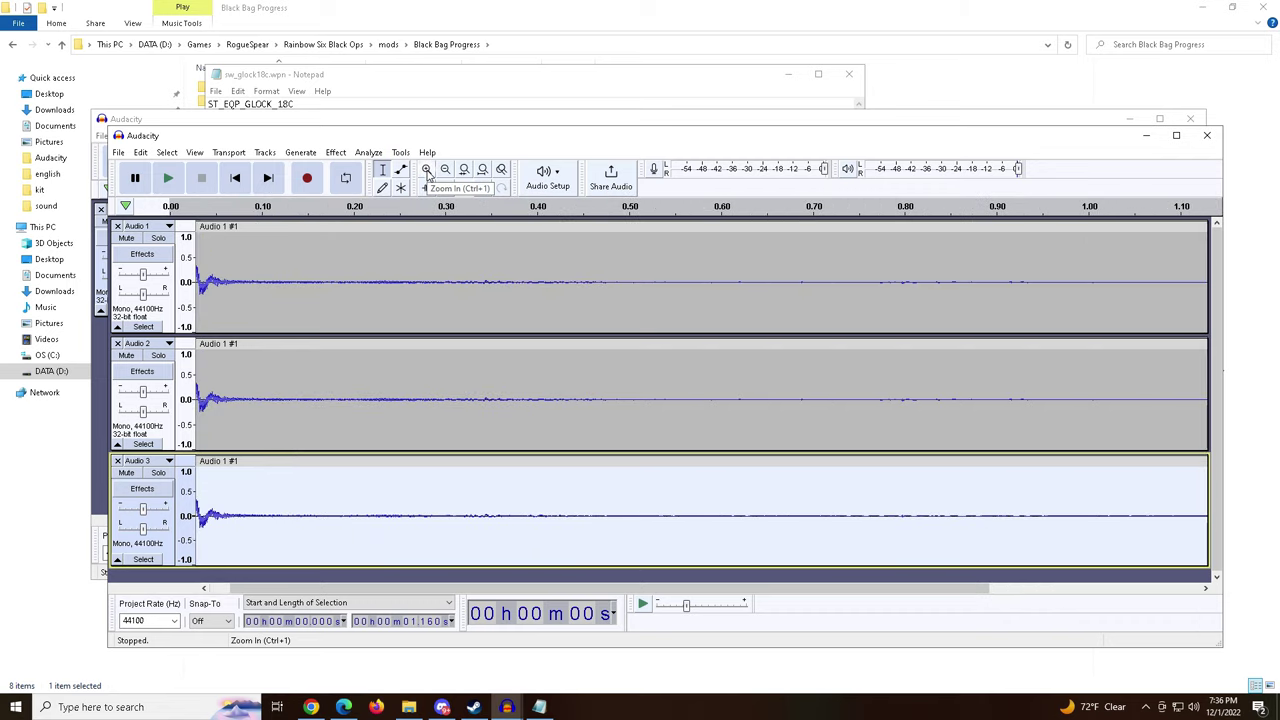
{"action": "left_click_drag", "start_coordinate": [754, 594], "coordinate": [730, 594]}
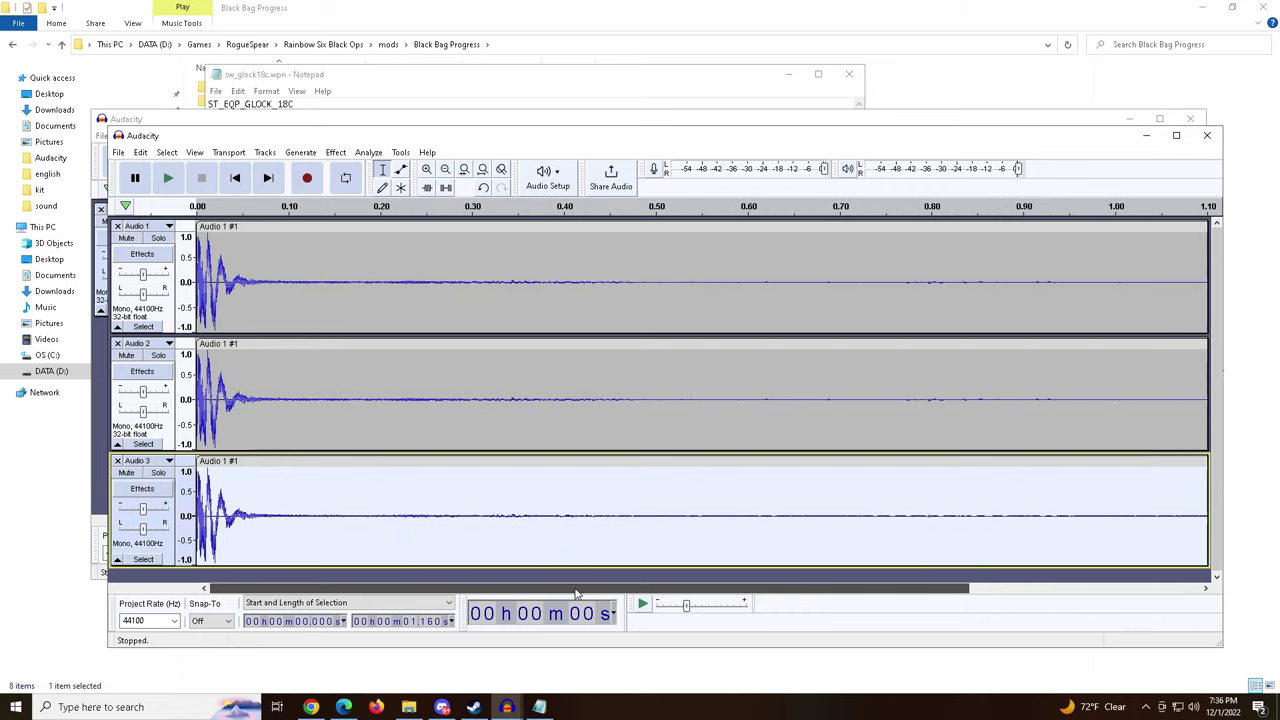
{"action": "left_click", "coordinate": [425, 170]}
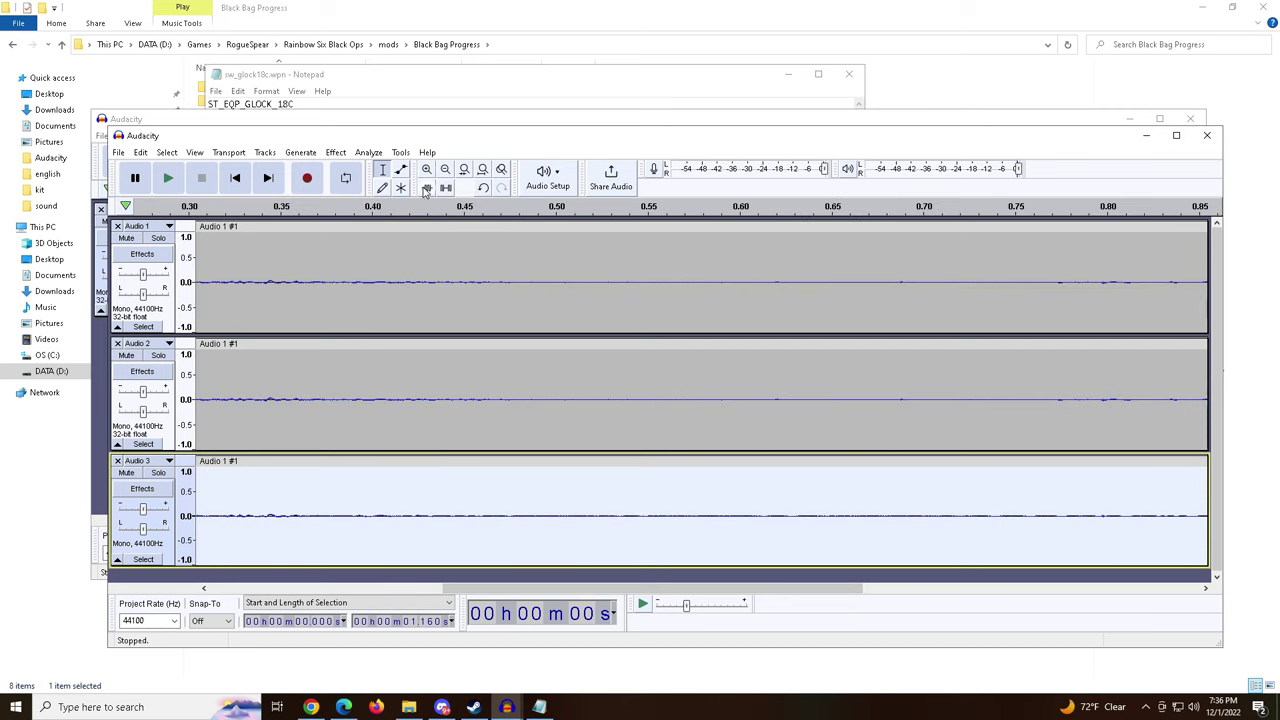
{"action": "left_click", "coordinate": [425, 170]}
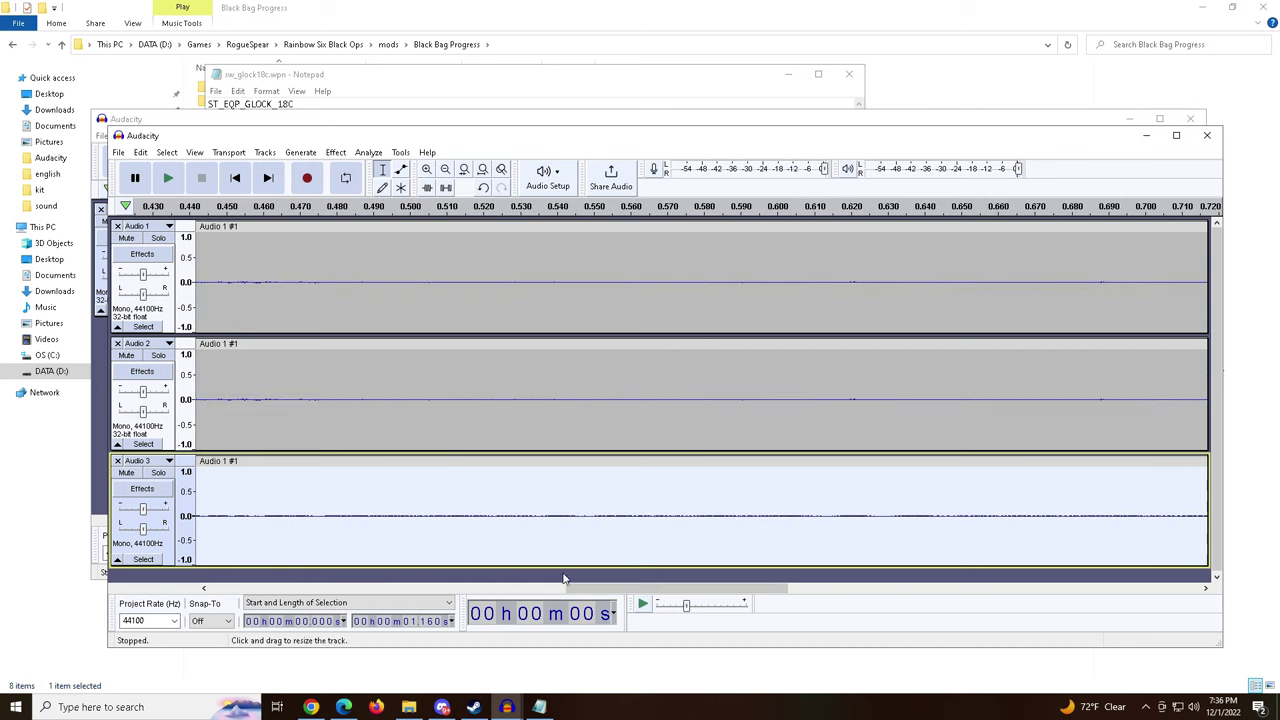
{"action": "left_click_drag", "start_coordinate": [578, 591], "coordinate": [197, 588]}
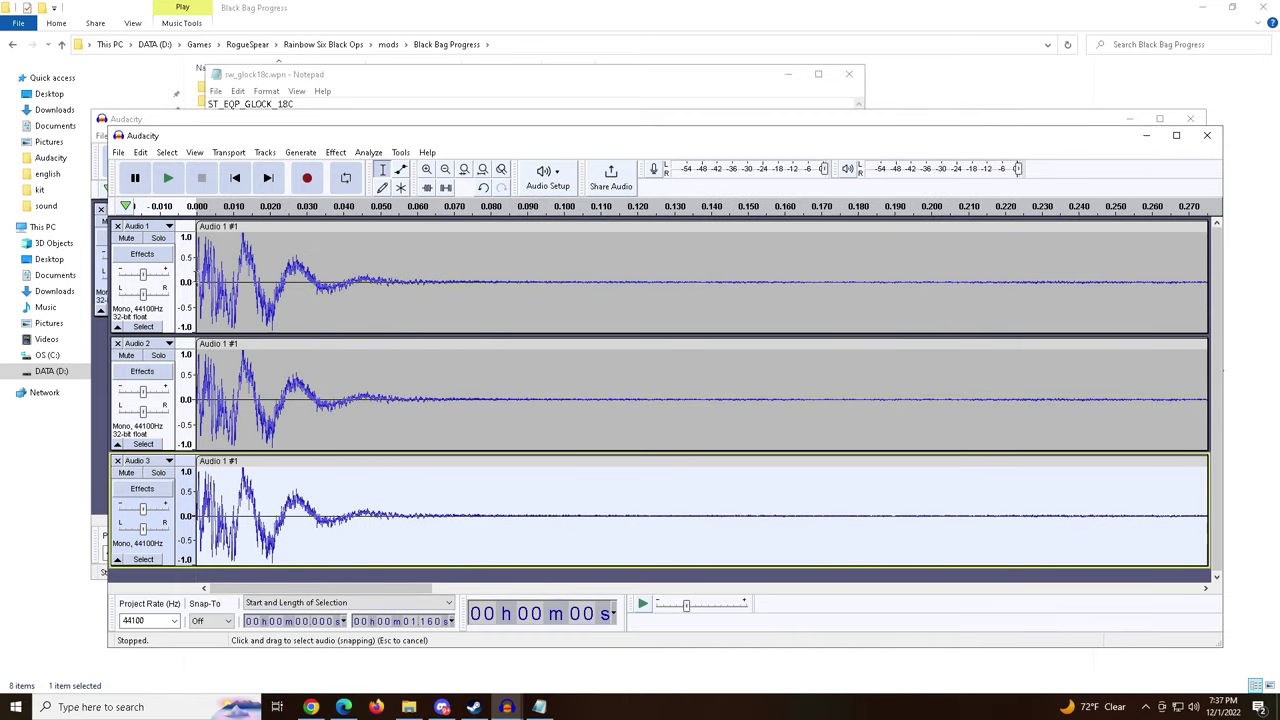
{"action": "left_click", "coordinate": [196, 281]}
{"action": "left_click_drag", "start_coordinate": [197, 277], "coordinate": [348, 262]}
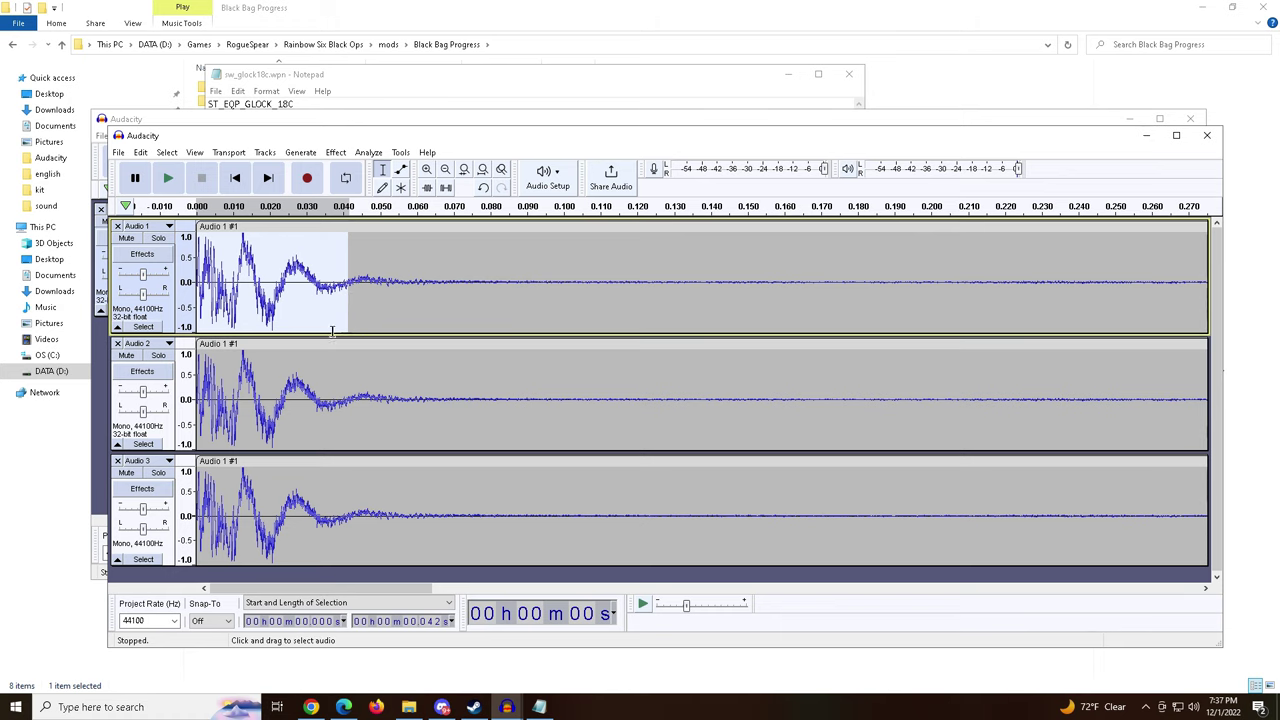
Shift the second track's clip to start exactly where the first track's selection ends, at about 0.041 s.
{"action": "left_click_drag", "start_coordinate": [206, 390], "coordinate": [206, 390]}
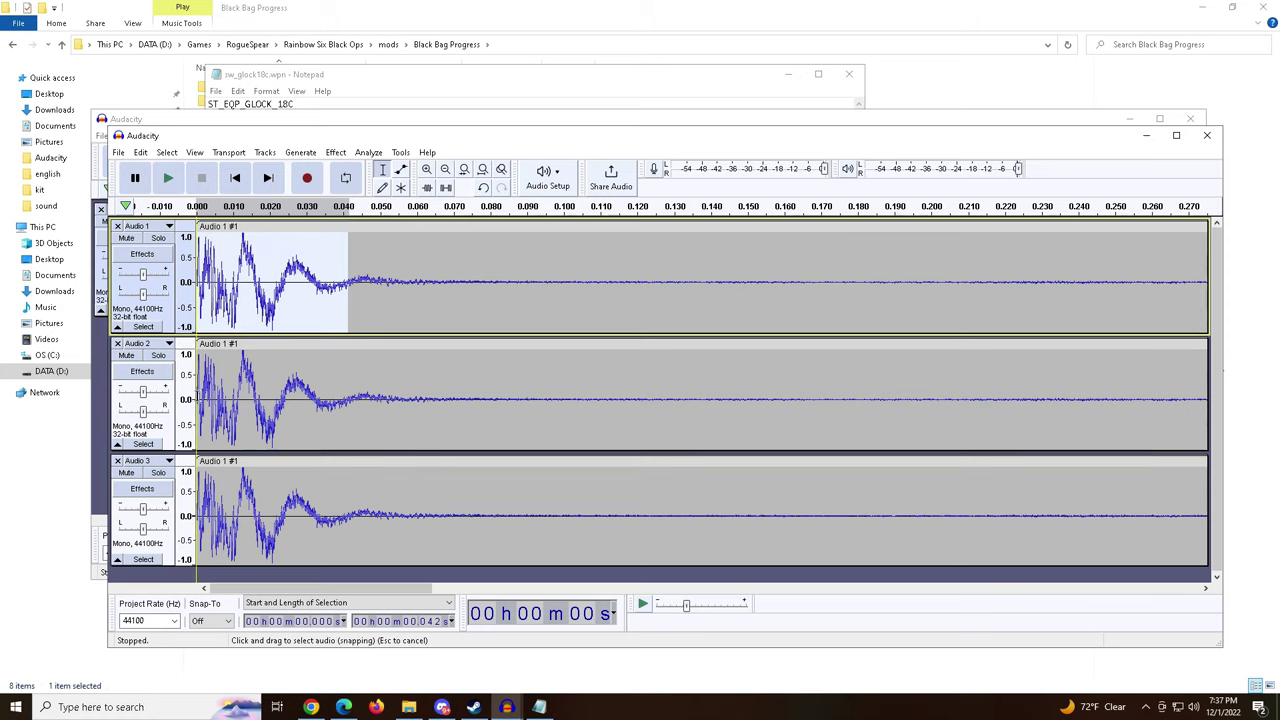
{"action": "left_click_drag", "start_coordinate": [206, 390], "coordinate": [206, 390]}
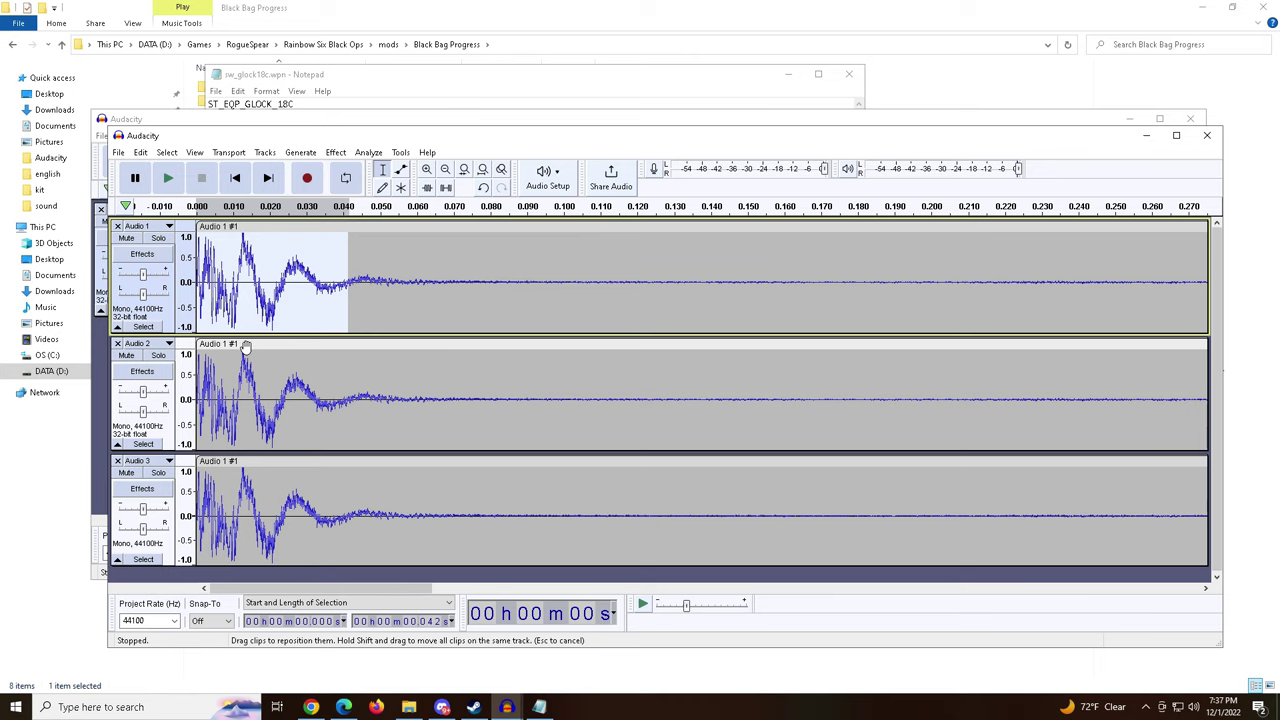
{"action": "left_click_drag", "start_coordinate": [246, 346], "coordinate": [398, 344]}
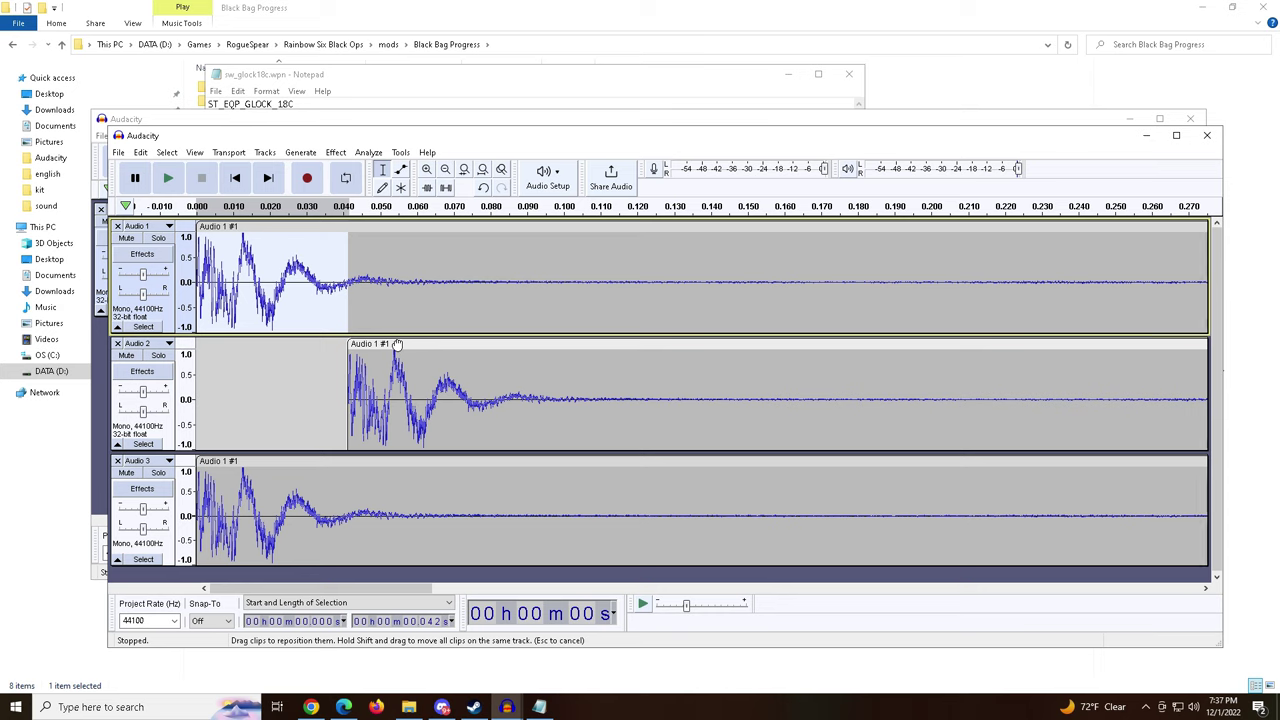
{"action": "left_click", "coordinate": [397, 344]}
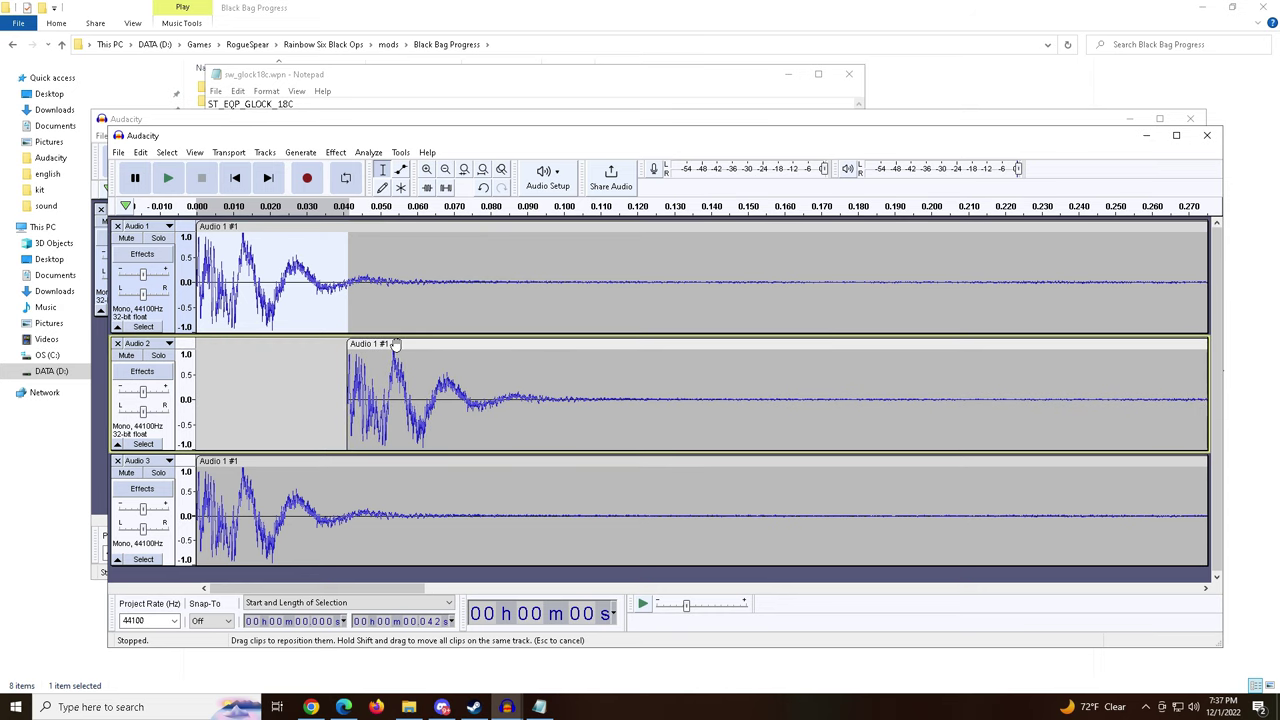
{"action": "left_click_drag", "start_coordinate": [396, 344], "coordinate": [397, 345]}
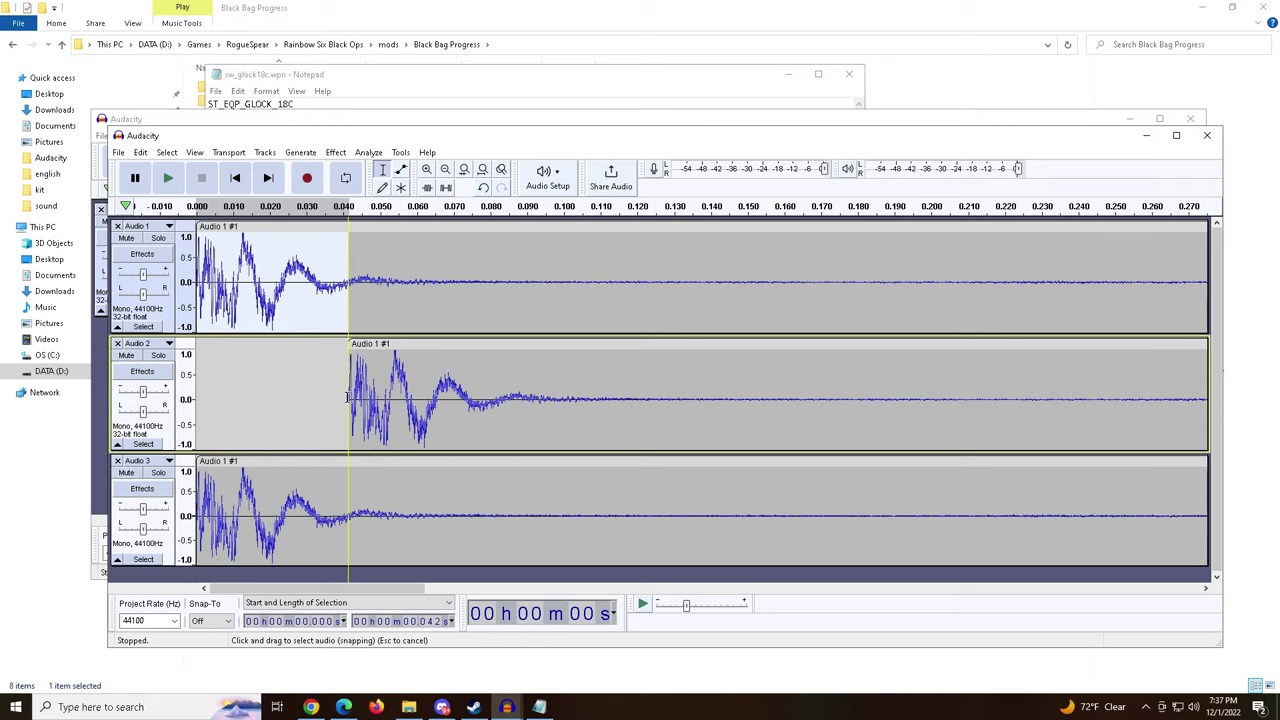
Select 0.042 s from the start of the second track's clip and shift the third track's clip to begin where that selection ends.
{"action": "left_click_drag", "start_coordinate": [347, 397], "coordinate": [503, 396]}
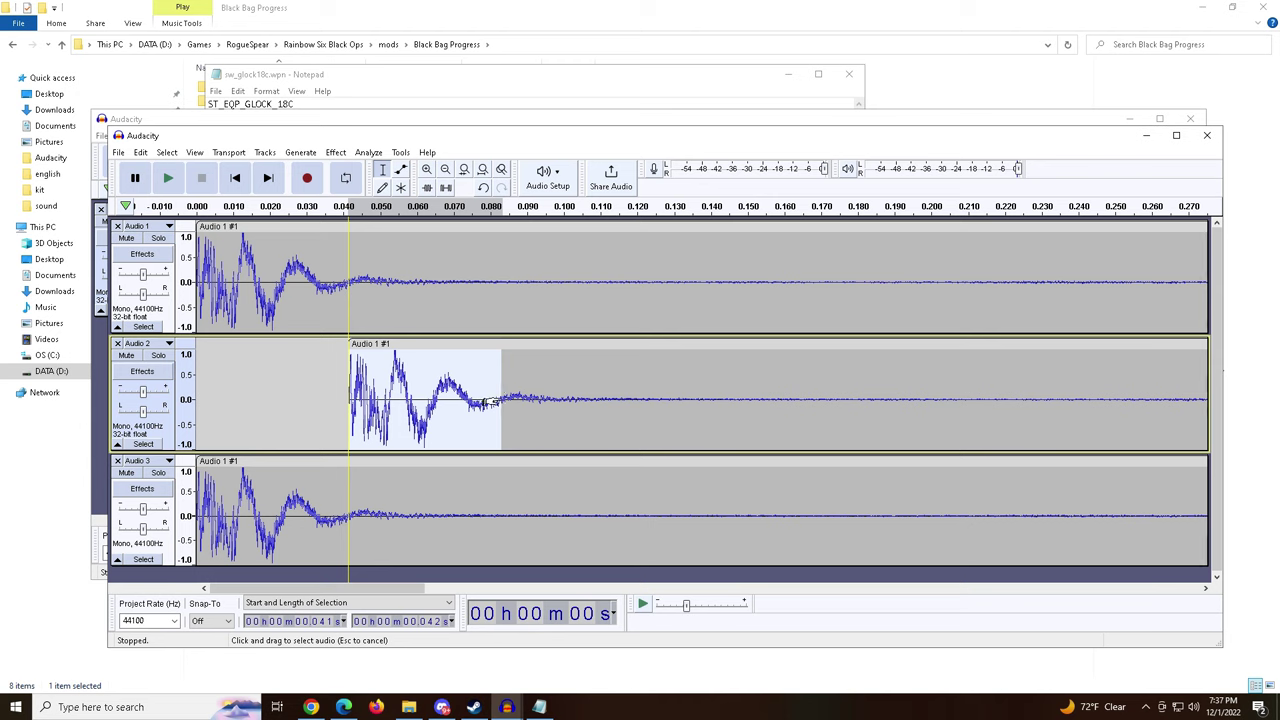
{"action": "left_click_drag", "start_coordinate": [317, 463], "coordinate": [622, 456]}
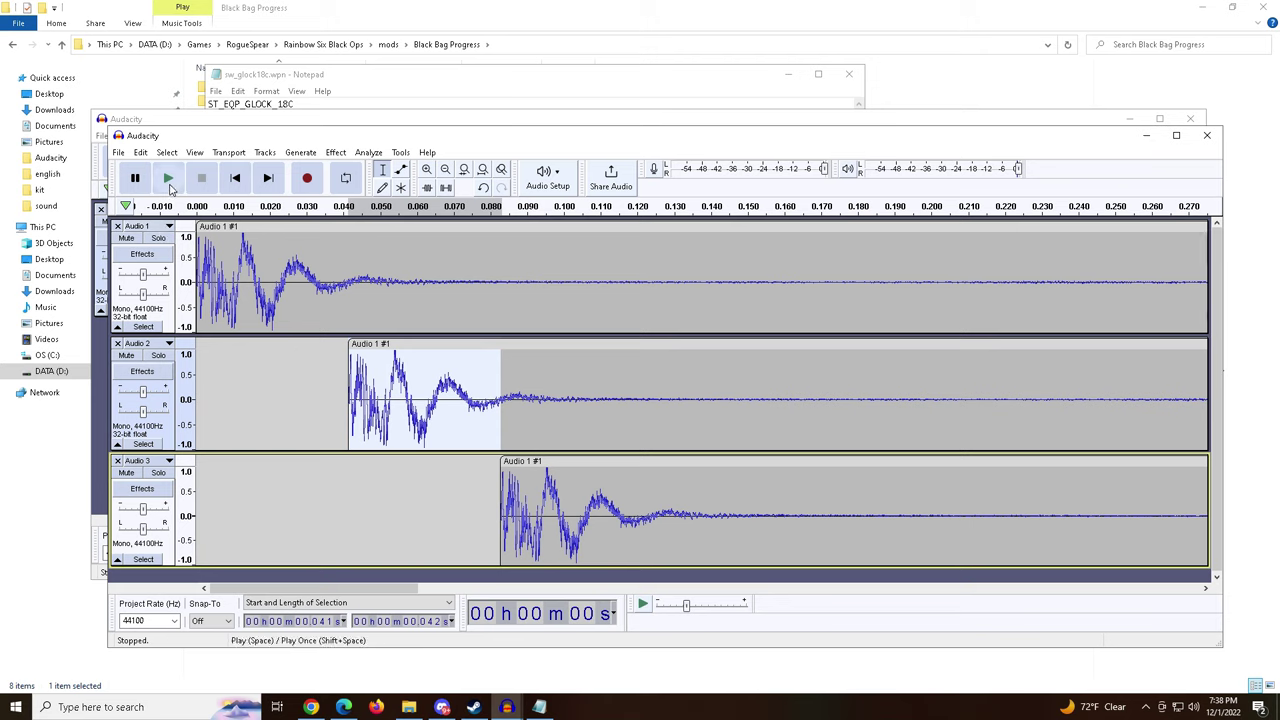
Place the cursor at the start of the first track and play the three staggered shots together several times.
{"action": "left_click", "coordinate": [198, 258]}
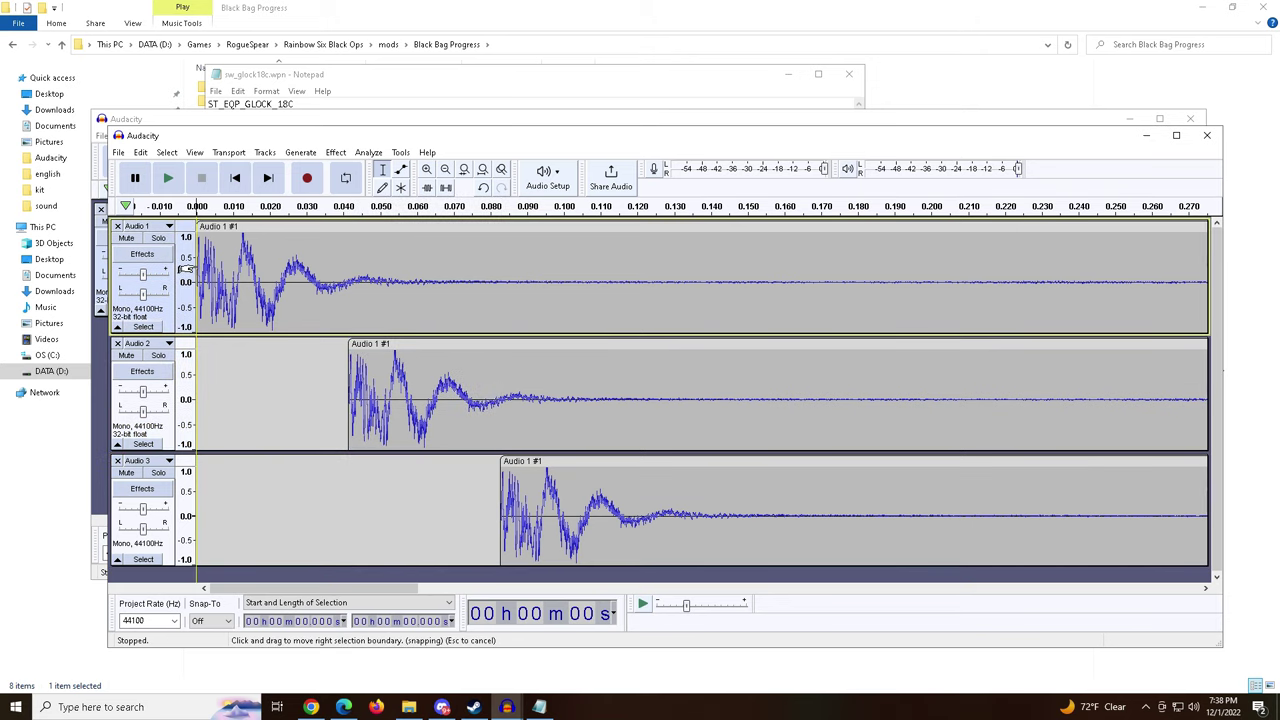
{"action": "left_click", "coordinate": [170, 180]}
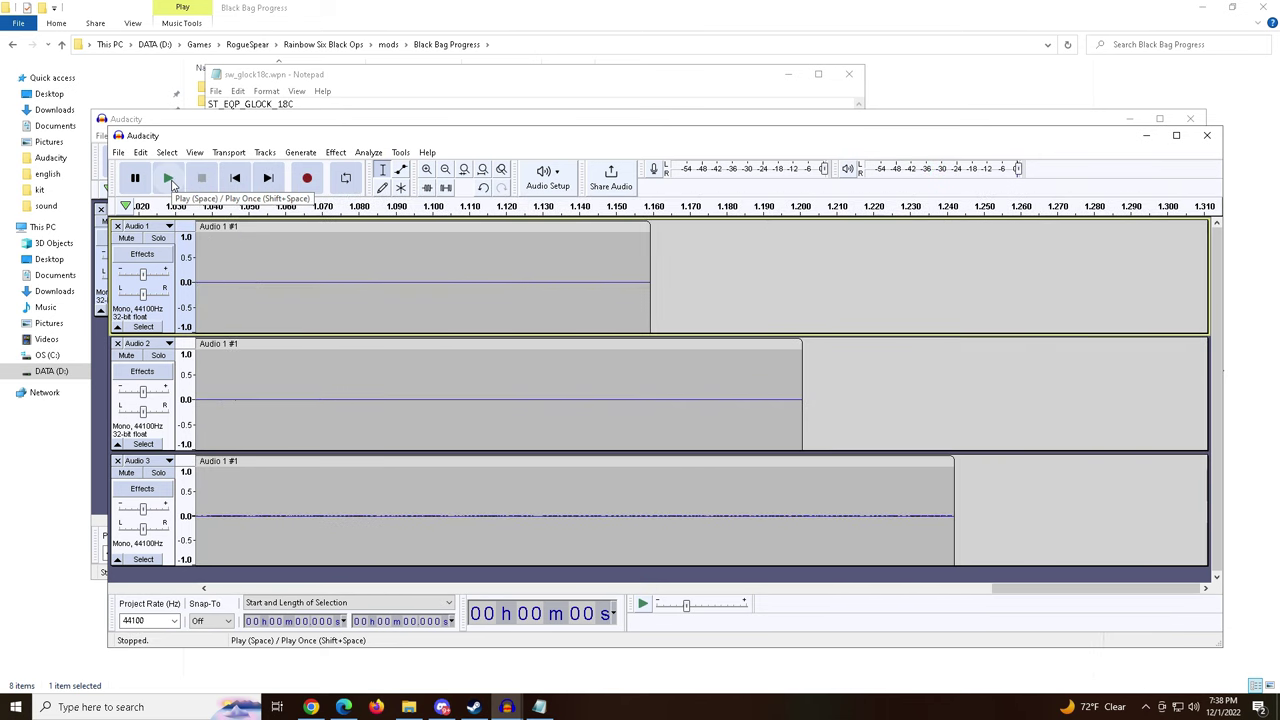
{"action": "left_click", "coordinate": [170, 180]}
{"action": "left_click", "coordinate": [170, 180]}
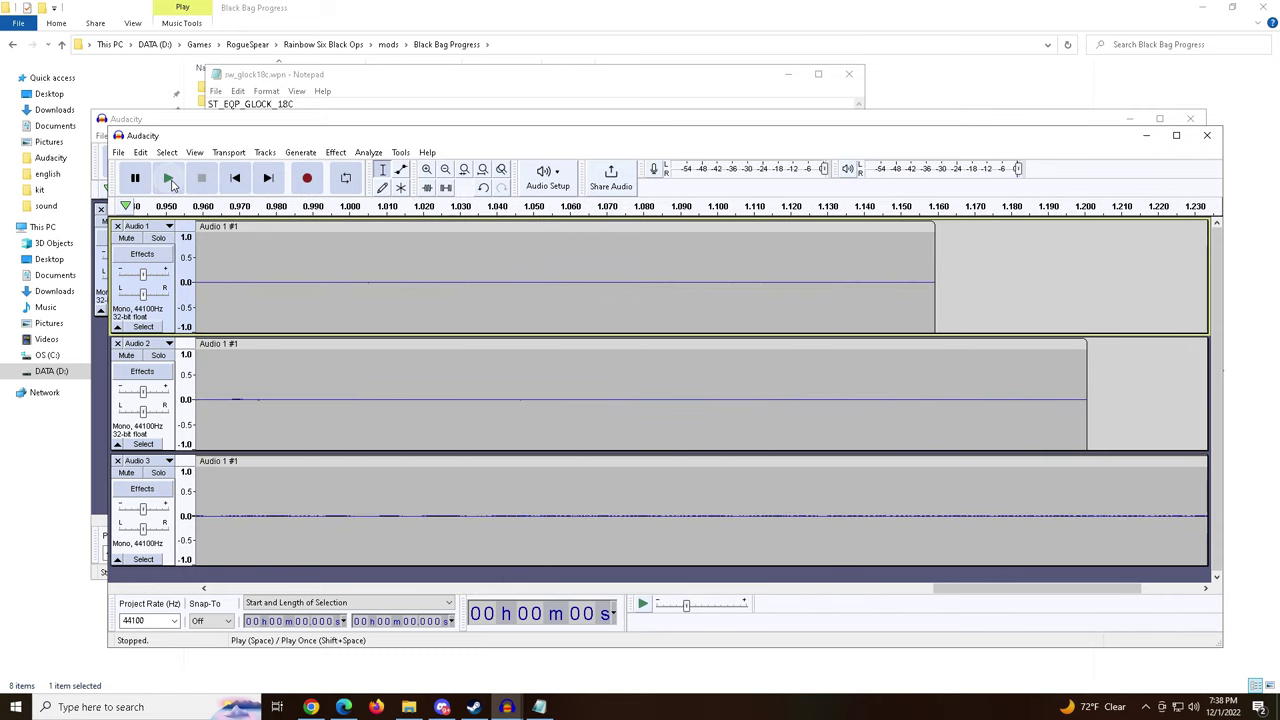
{"action": "left_click", "coordinate": [170, 180]}
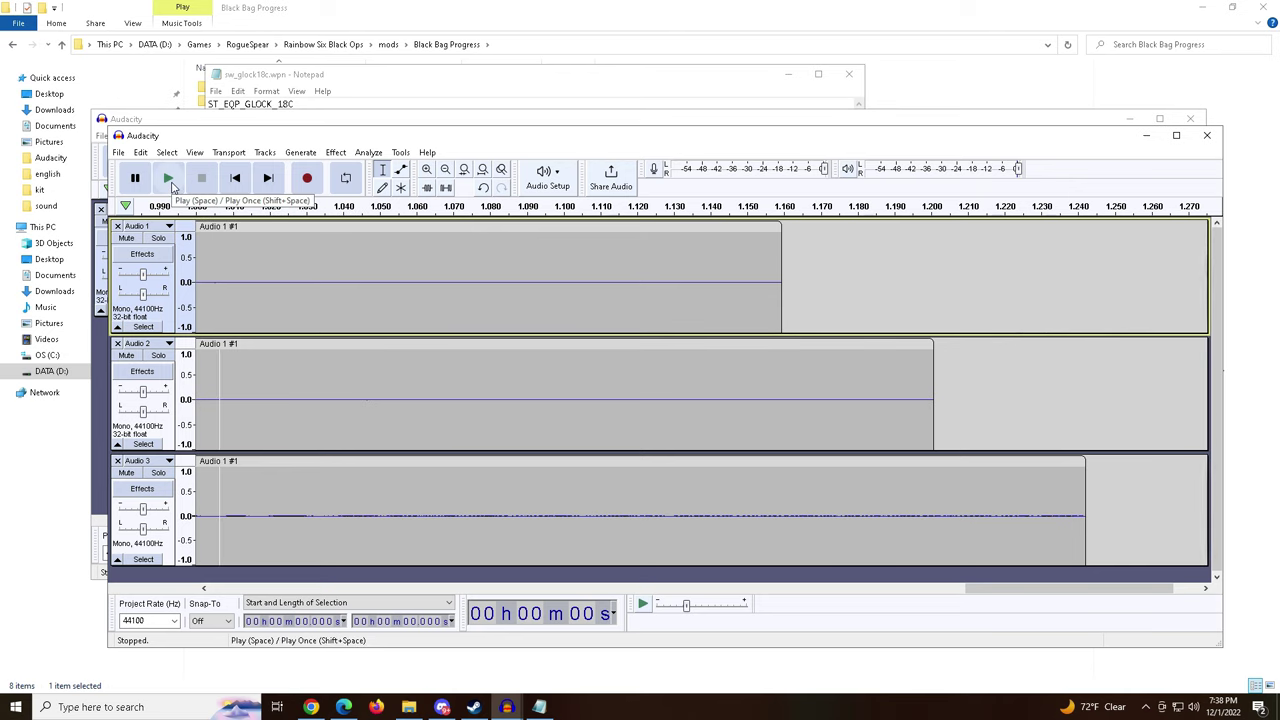
Replay the three layered shots several more times and return the timeline view to the beginning.
{"action": "left_click", "coordinate": [169, 178]}
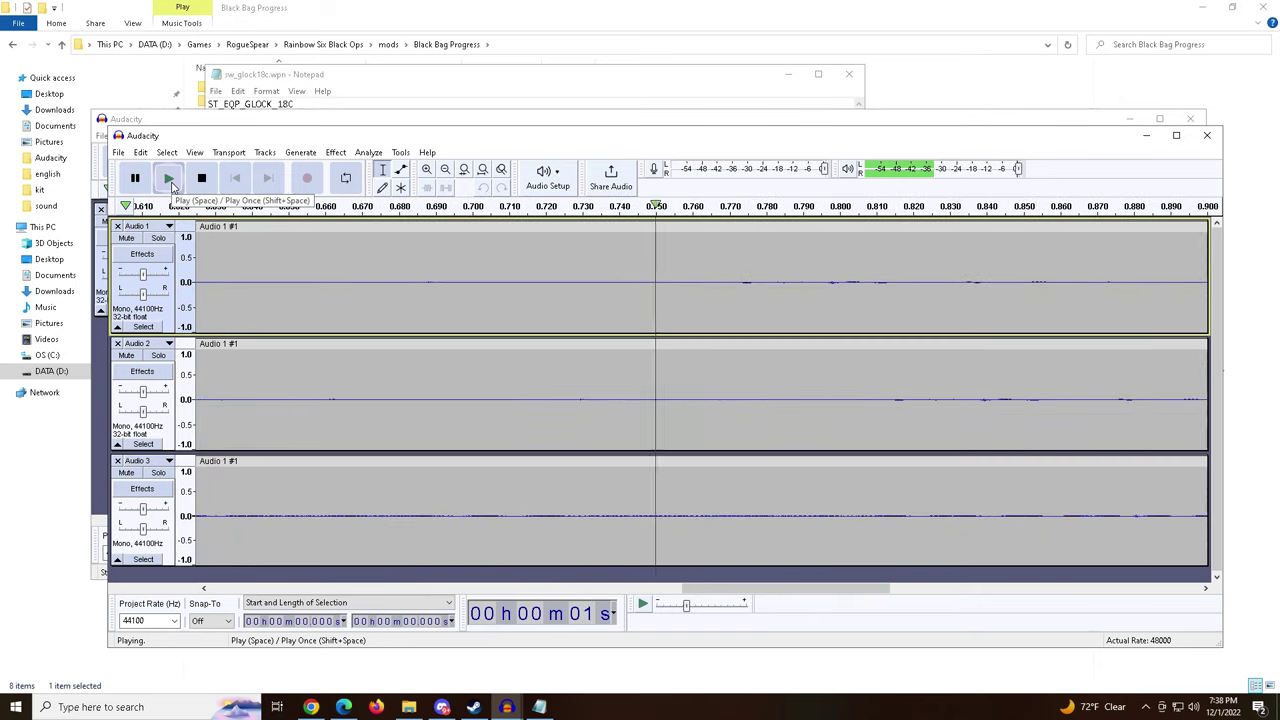
{"action": "left_click", "coordinate": [169, 178]}
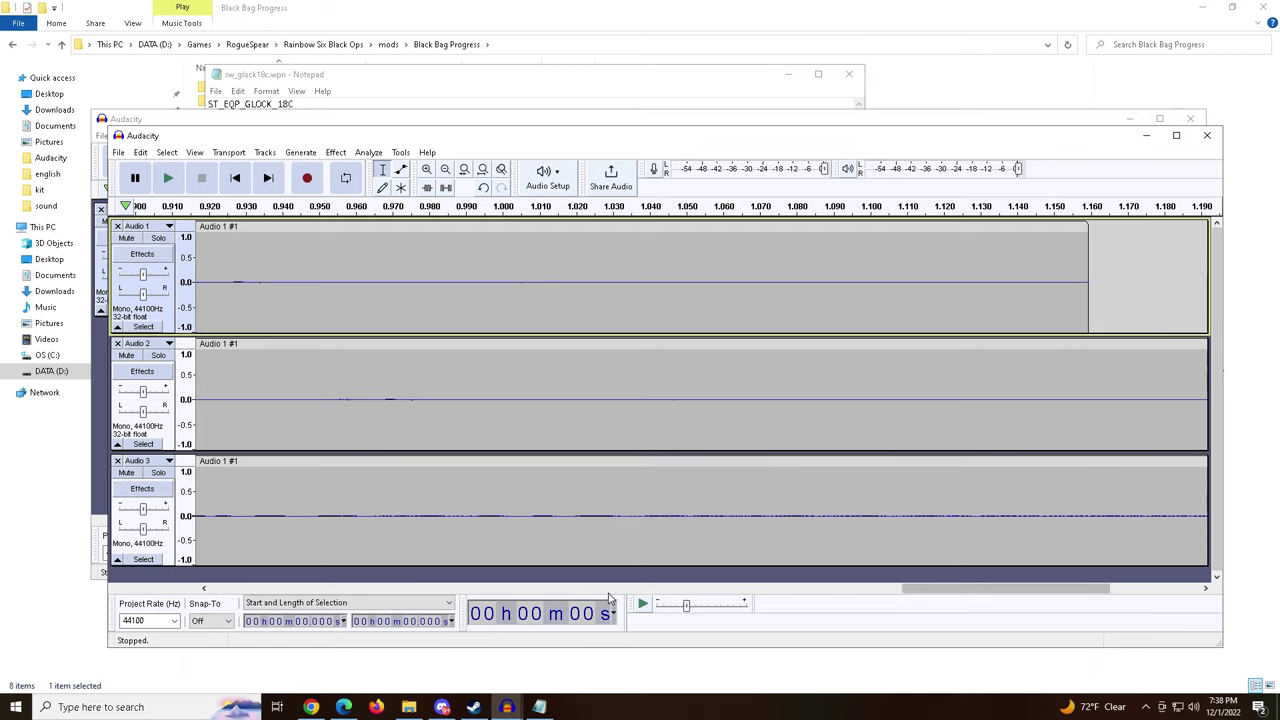
{"action": "left_click", "coordinate": [168, 182]}
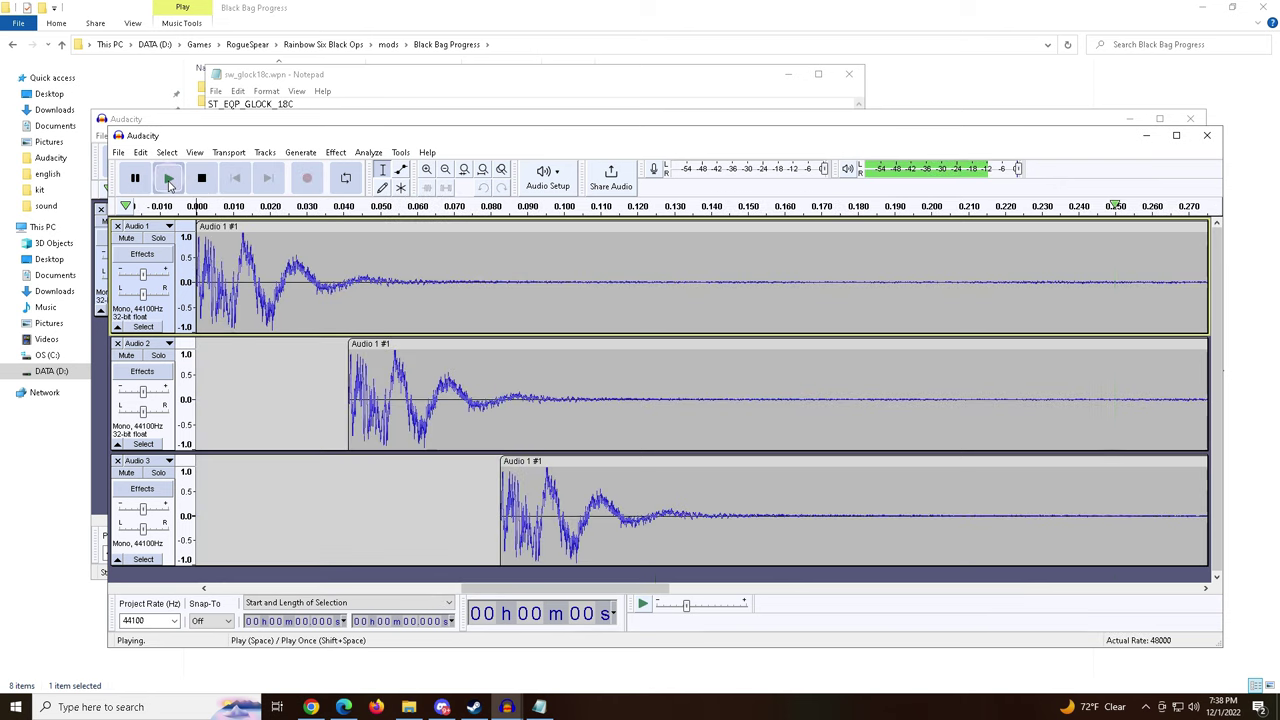
{"action": "left_click", "coordinate": [168, 182]}
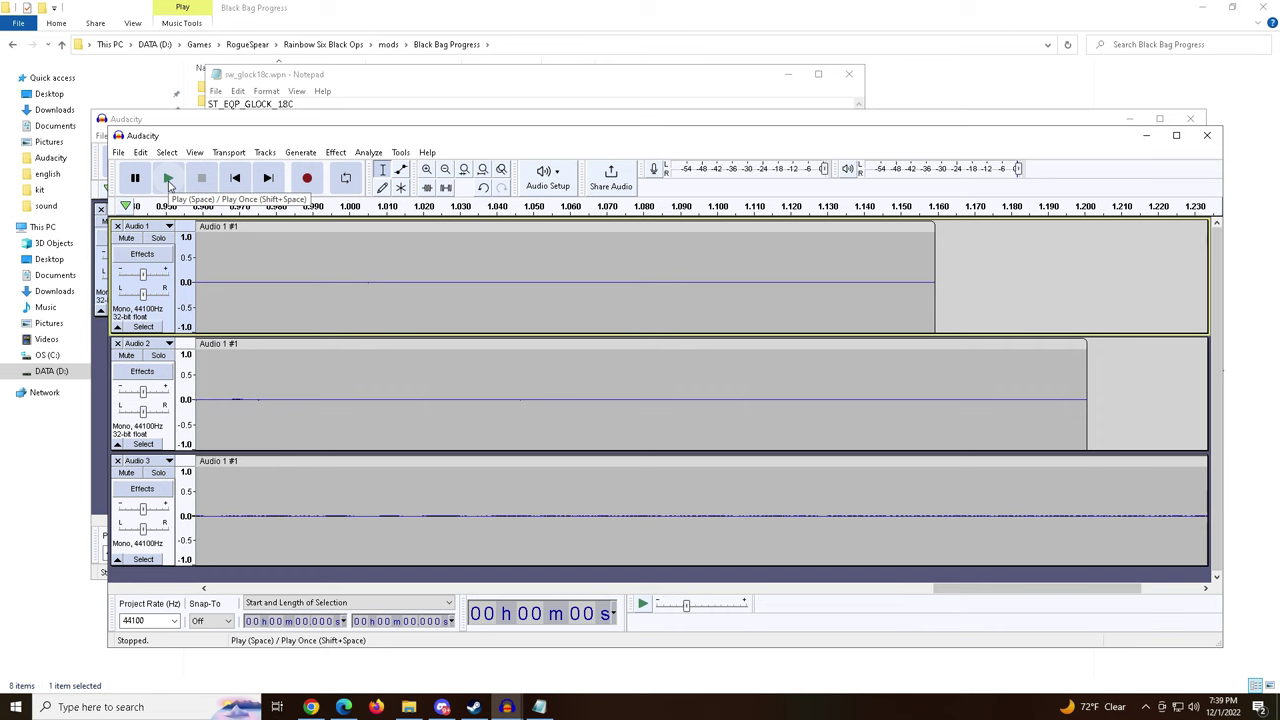
{"action": "left_click", "coordinate": [168, 182]}
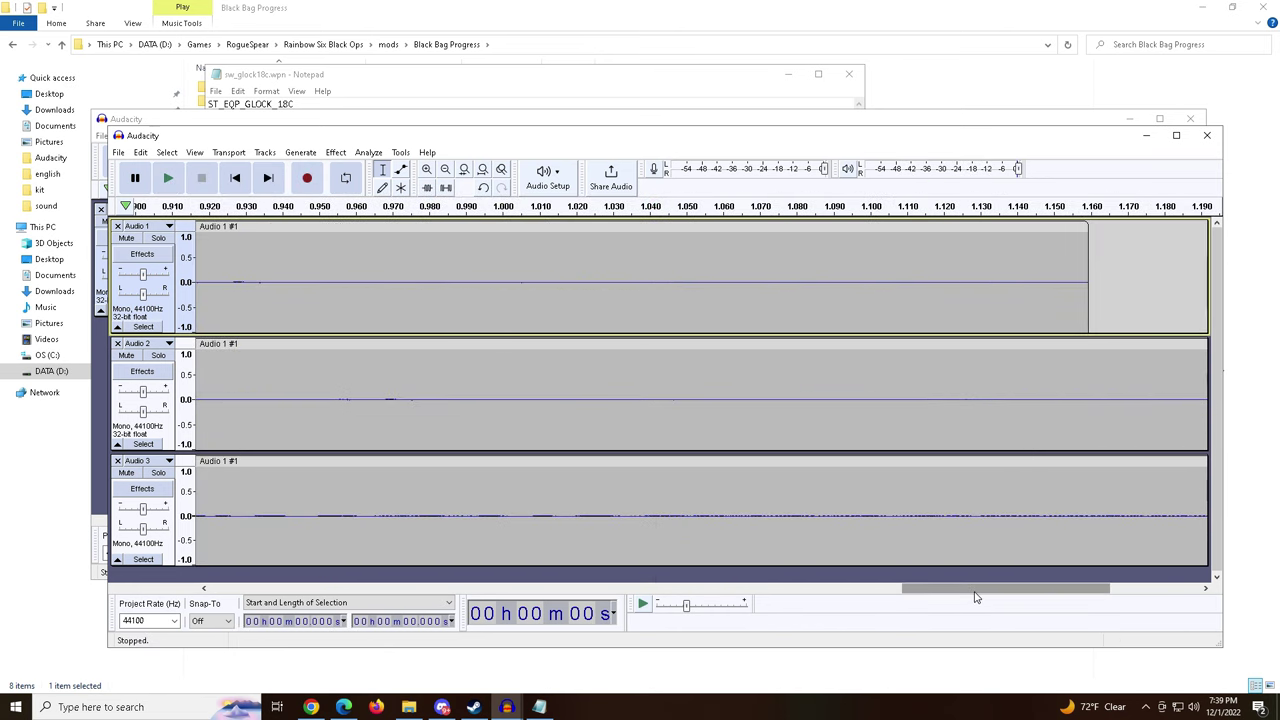
{"action": "left_click_drag", "start_coordinate": [975, 597], "coordinate": [282, 616]}
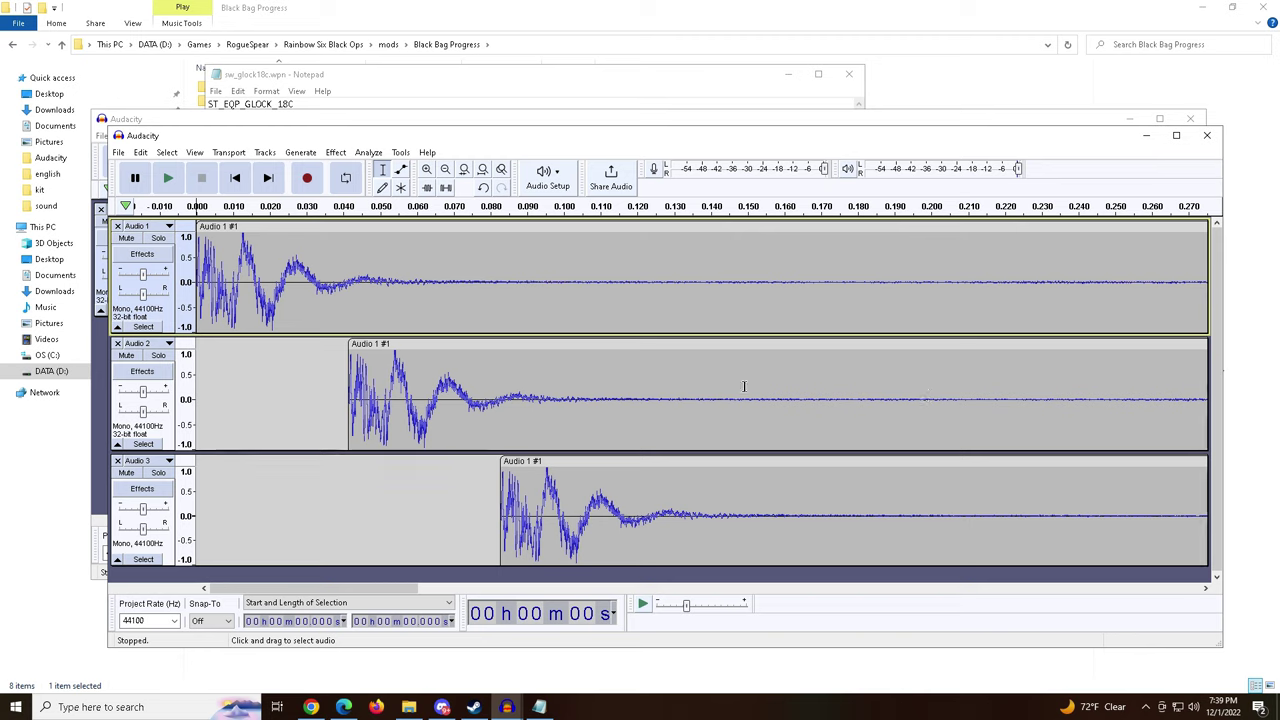
Export the three tracks as one mono WAV file named test.wav in the mod's sound folder, leaving the metadata tags empty.
{"action": "left_click", "coordinate": [119, 154]}
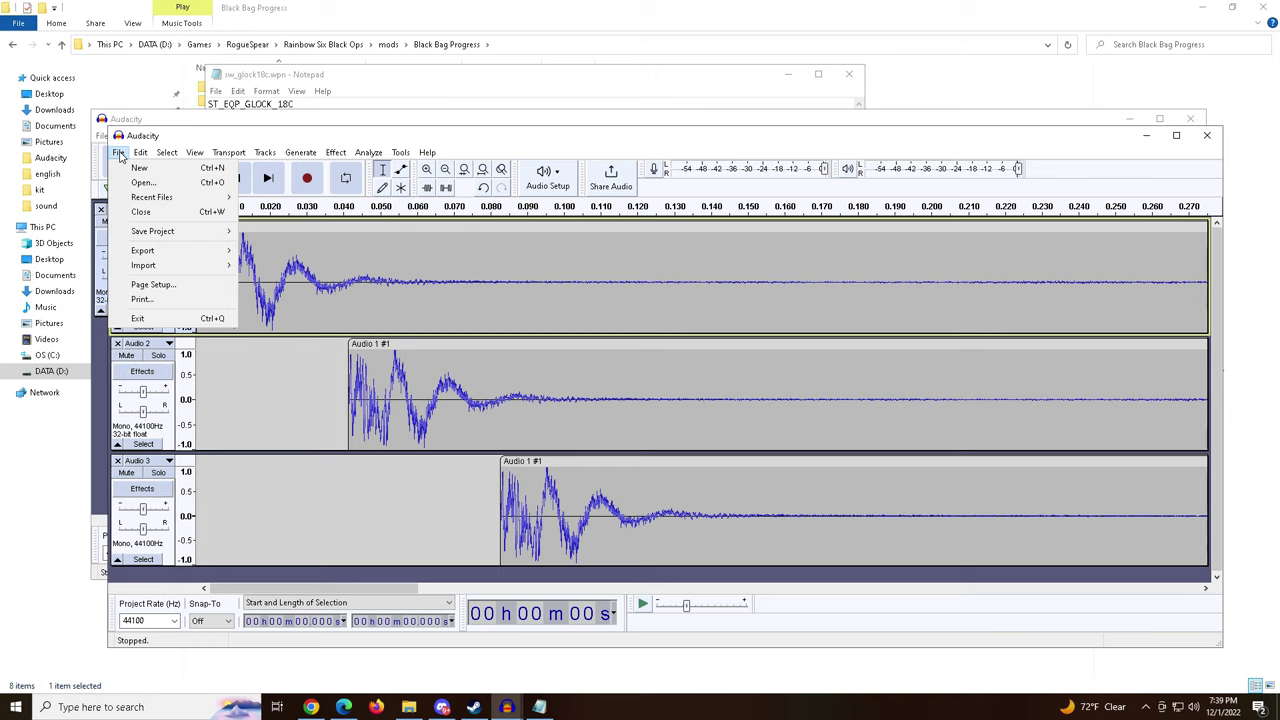
{"action": "mouse_move", "coordinate": [150, 255]}
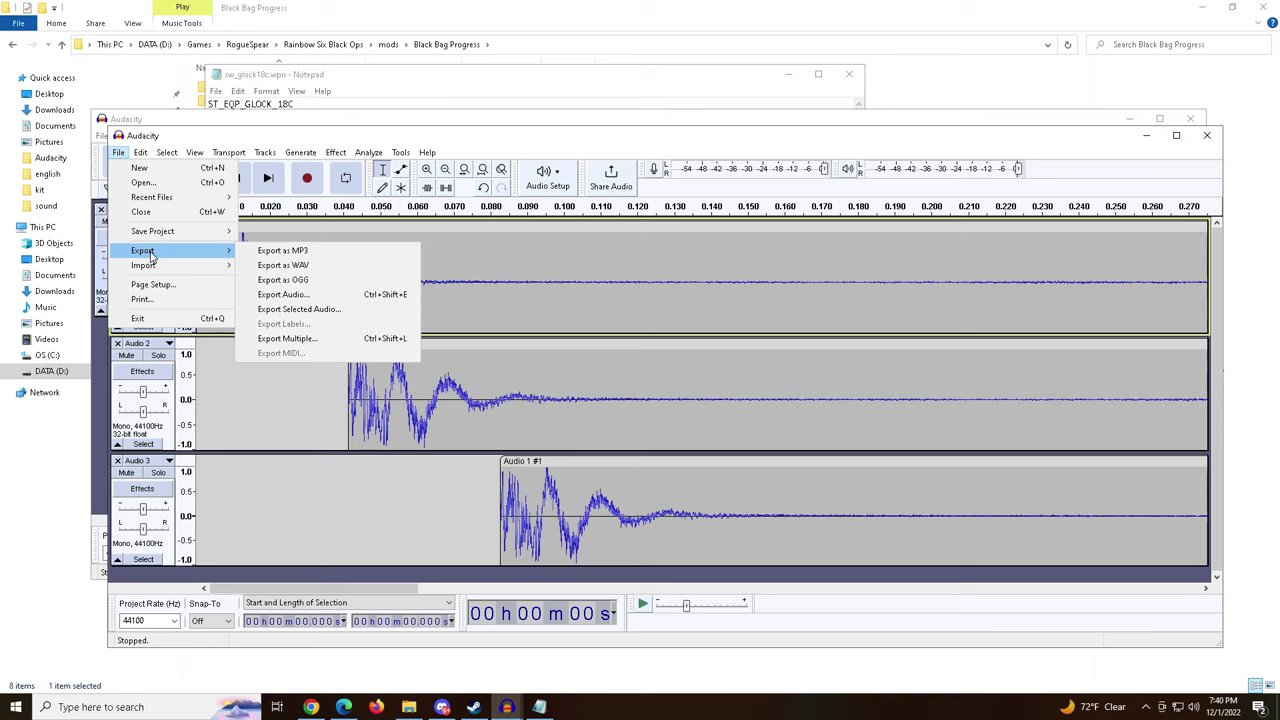
{"action": "left_click", "coordinate": [282, 268]}
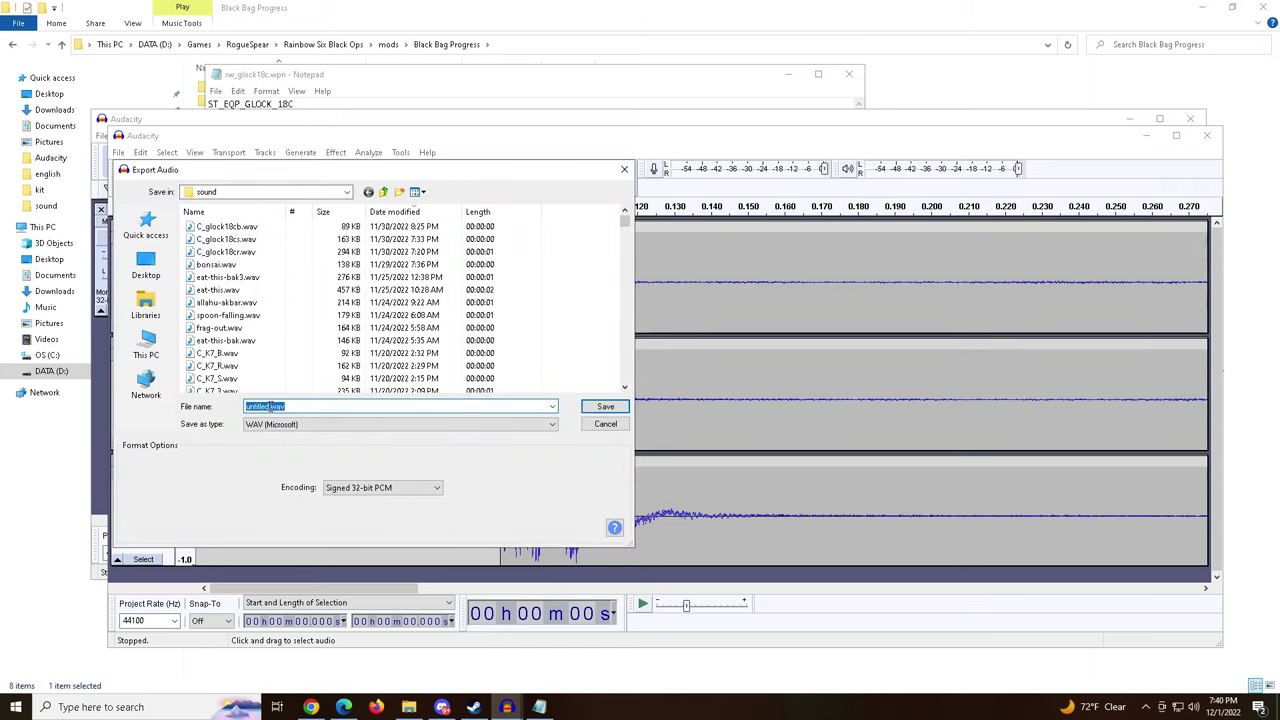
{"action": "left_click", "coordinate": [269, 406]}
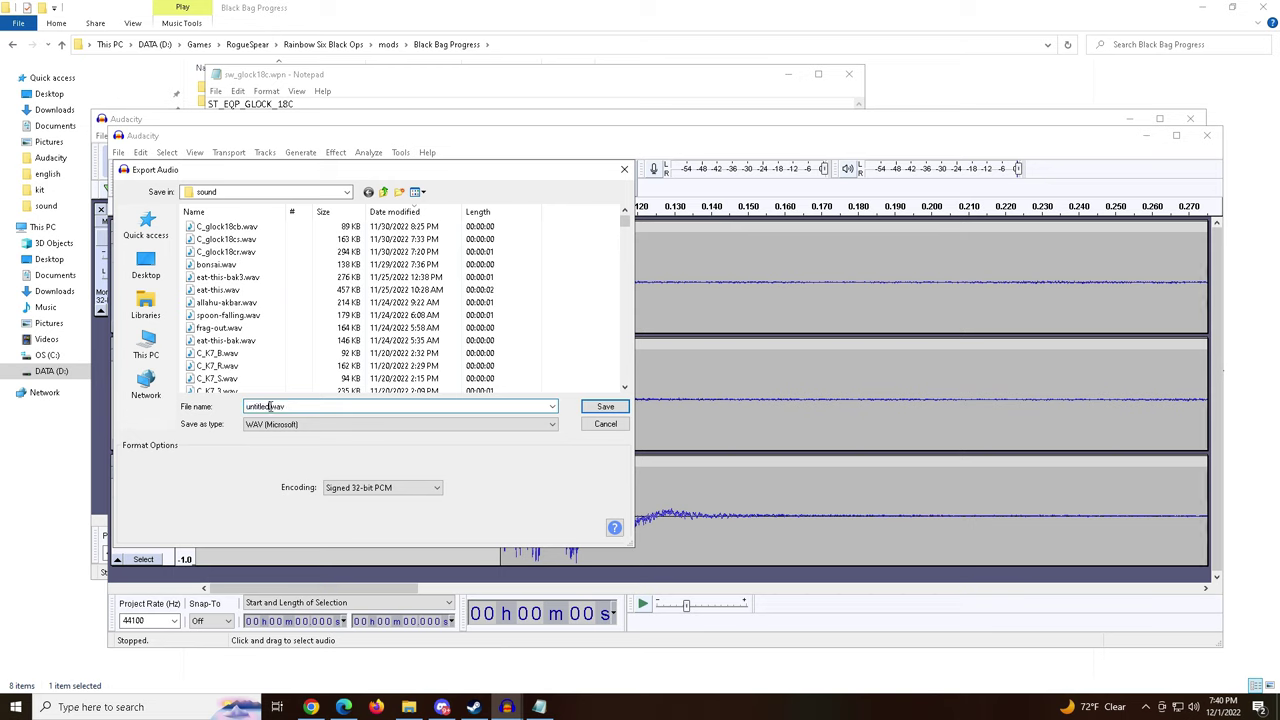
{"action": "left_click_drag", "start_coordinate": [268, 406], "coordinate": [229, 407]}
{"action": "type", "text": "test"}
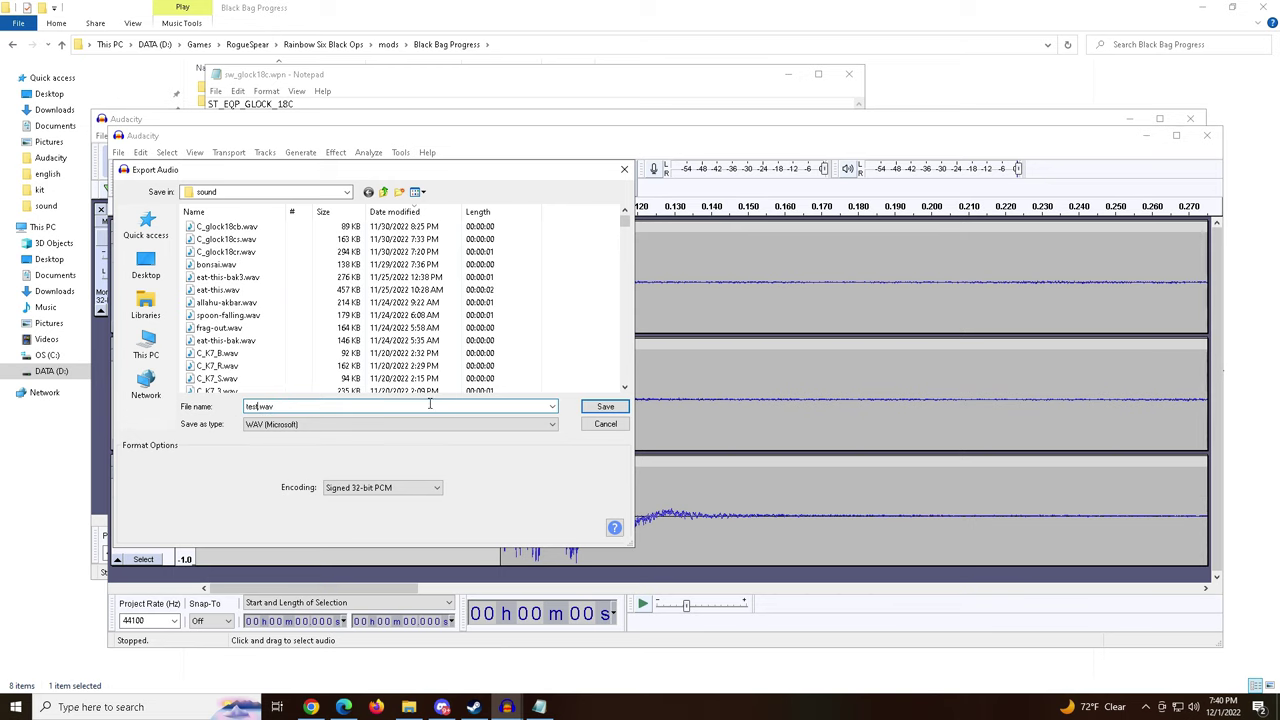
{"action": "left_click", "coordinate": [606, 408]}
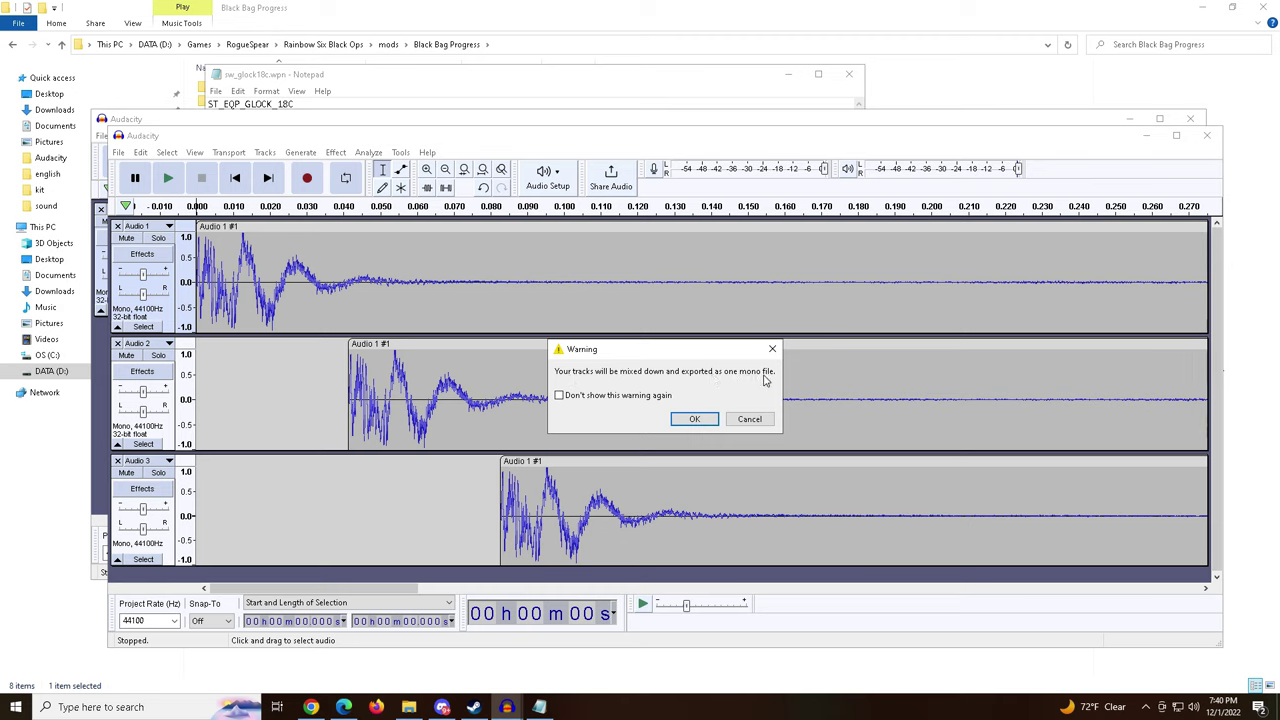
{"action": "left_click", "coordinate": [695, 419]}
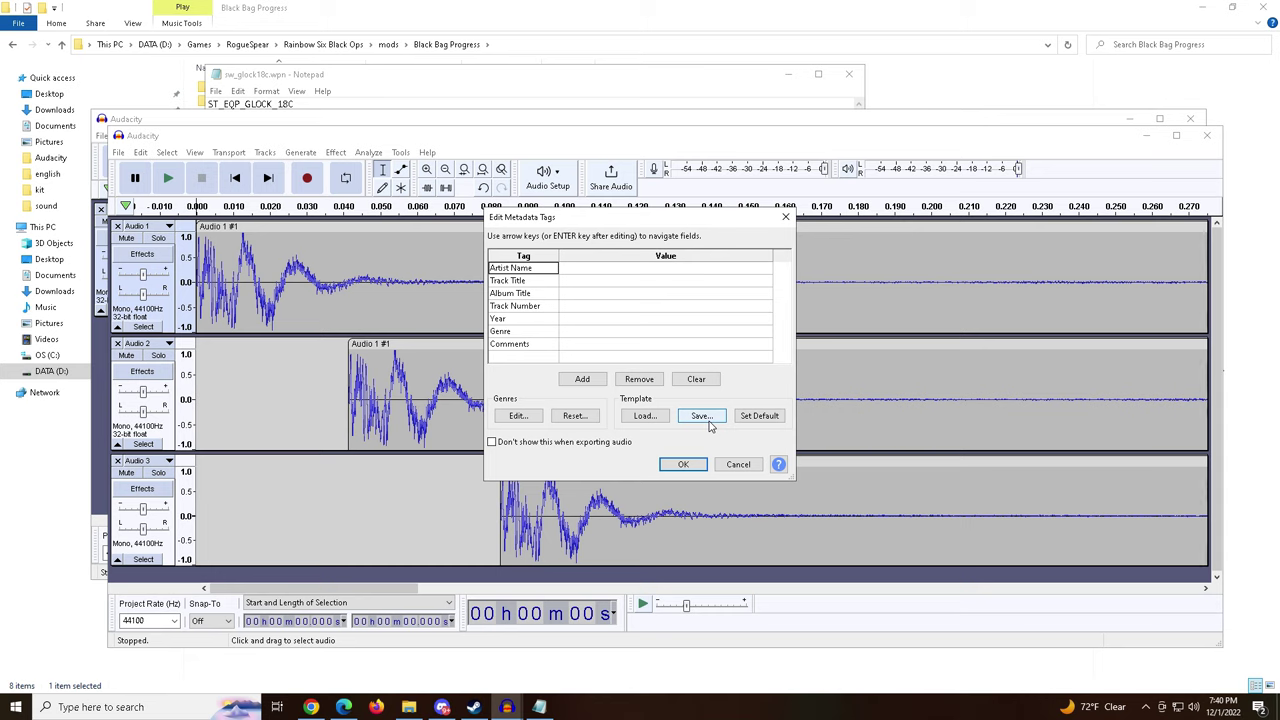
{"action": "left_click", "coordinate": [684, 465]}
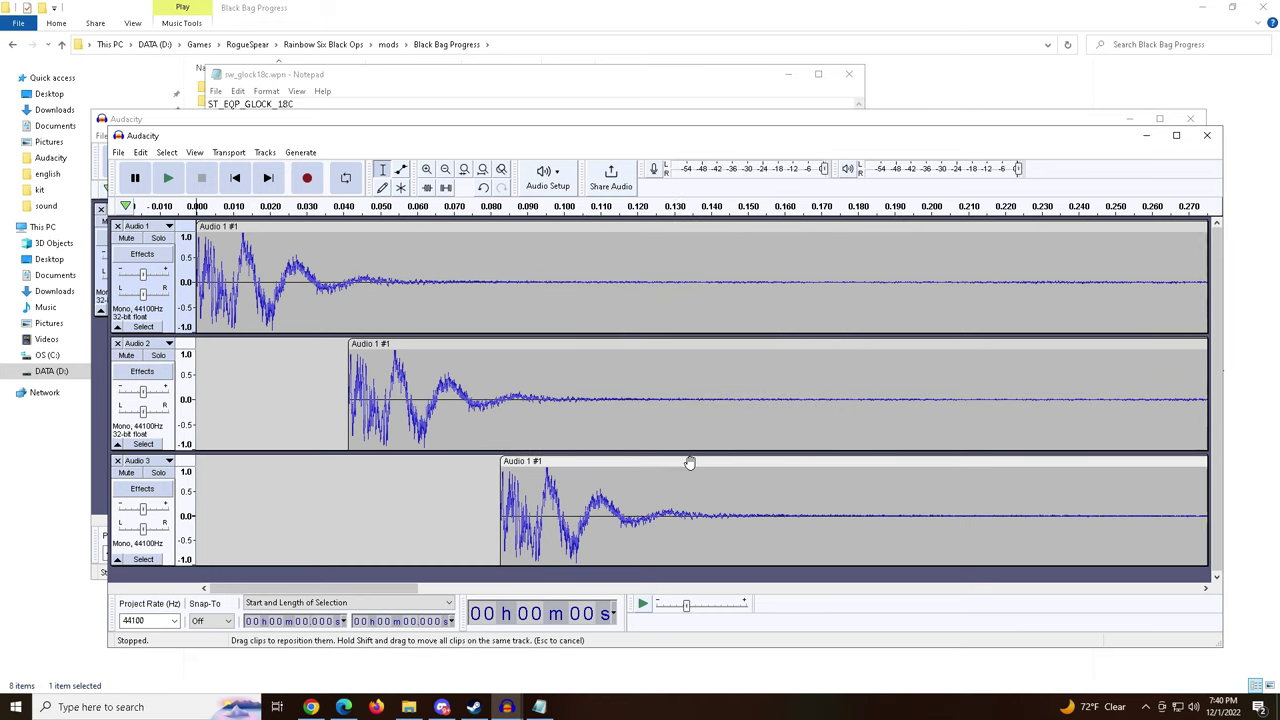
Switch to File Explorer, open the mod's sound folder and preview test.wav repeatedly.
{"action": "left_click", "coordinate": [420, 710]}
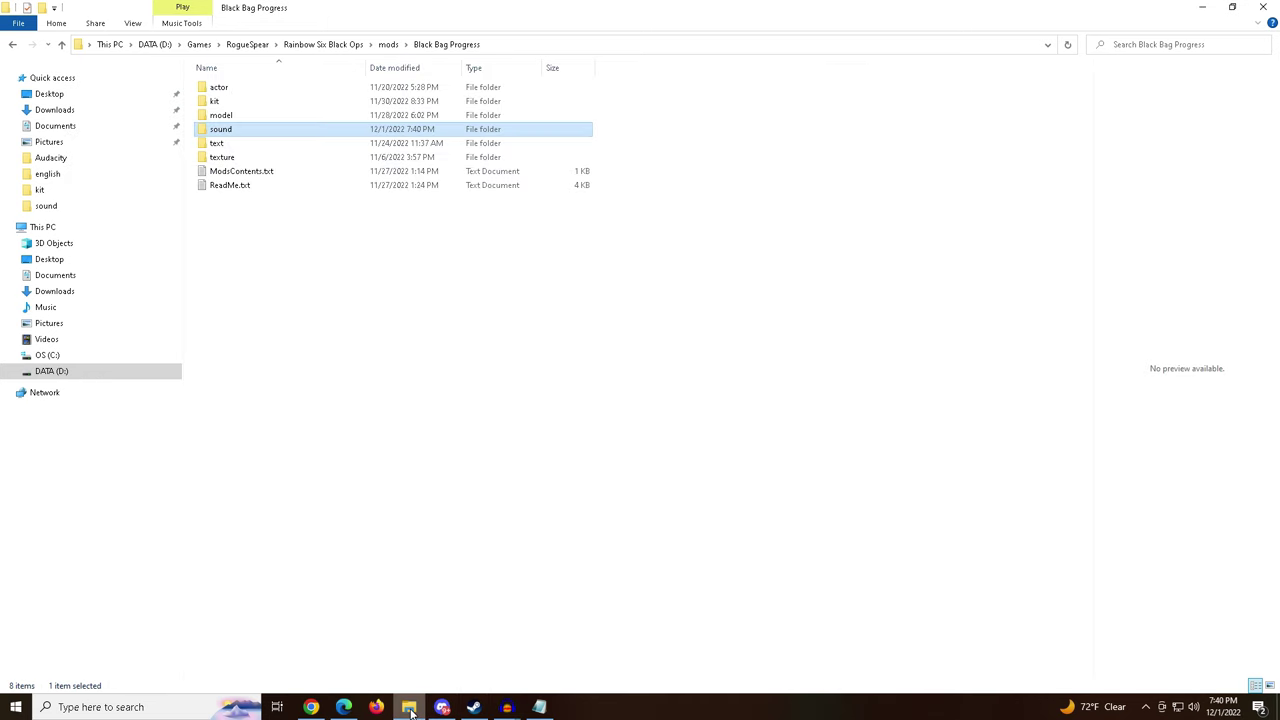
{"action": "double_click", "coordinate": [254, 129]}
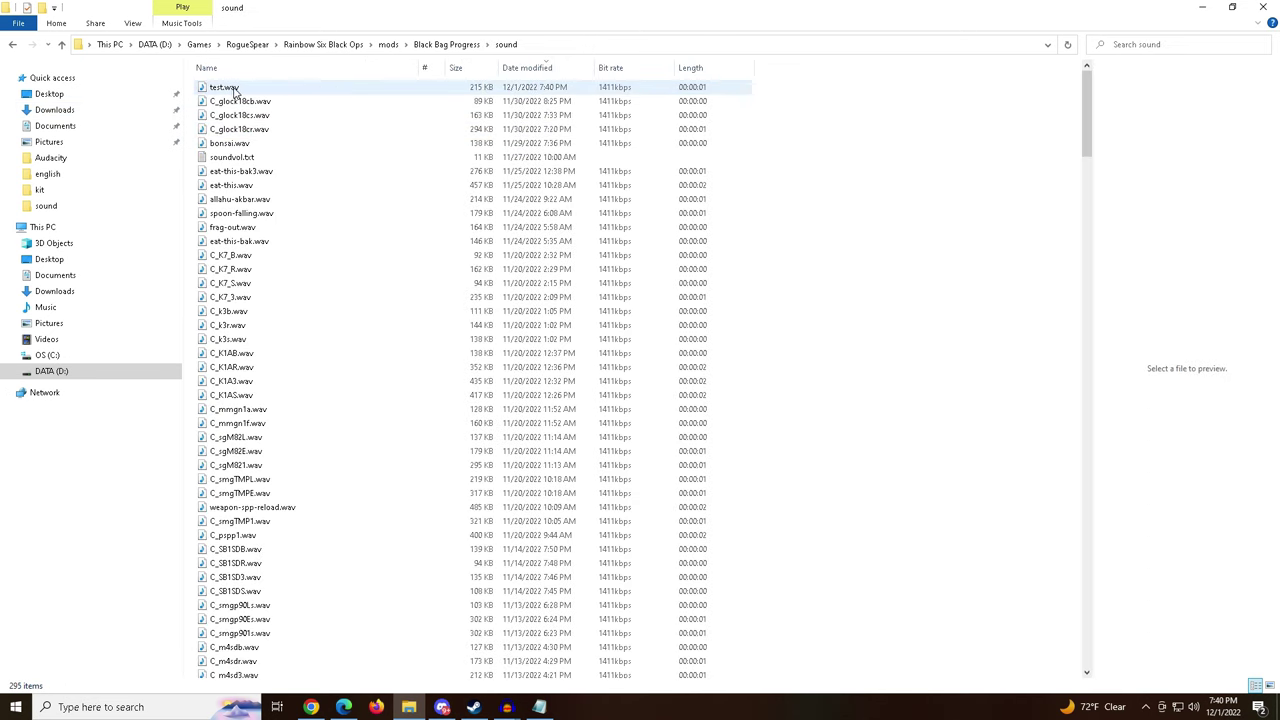
{"action": "left_click", "coordinate": [234, 92]}
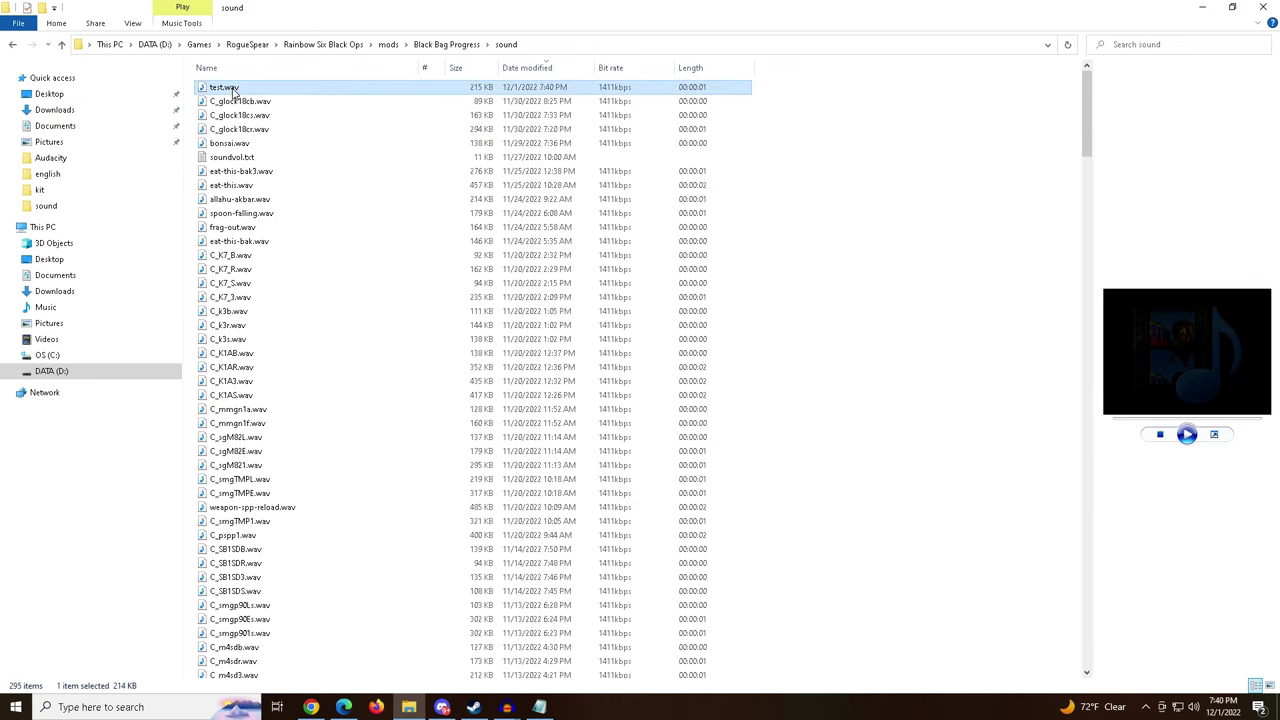
{"action": "left_click", "coordinate": [1189, 437]}
{"action": "left_click", "coordinate": [1188, 436]}
{"action": "left_click", "coordinate": [1188, 436]}
{"action": "left_click", "coordinate": [1188, 436]}
{"action": "left_click", "coordinate": [1188, 436]}
{"action": "left_click", "coordinate": [1188, 436]}
Highlight the fire rate value on the fifth line of sw_glock18c.wpn in Notepad, and put the file away.
{"action": "left_click", "coordinate": [540, 708]}
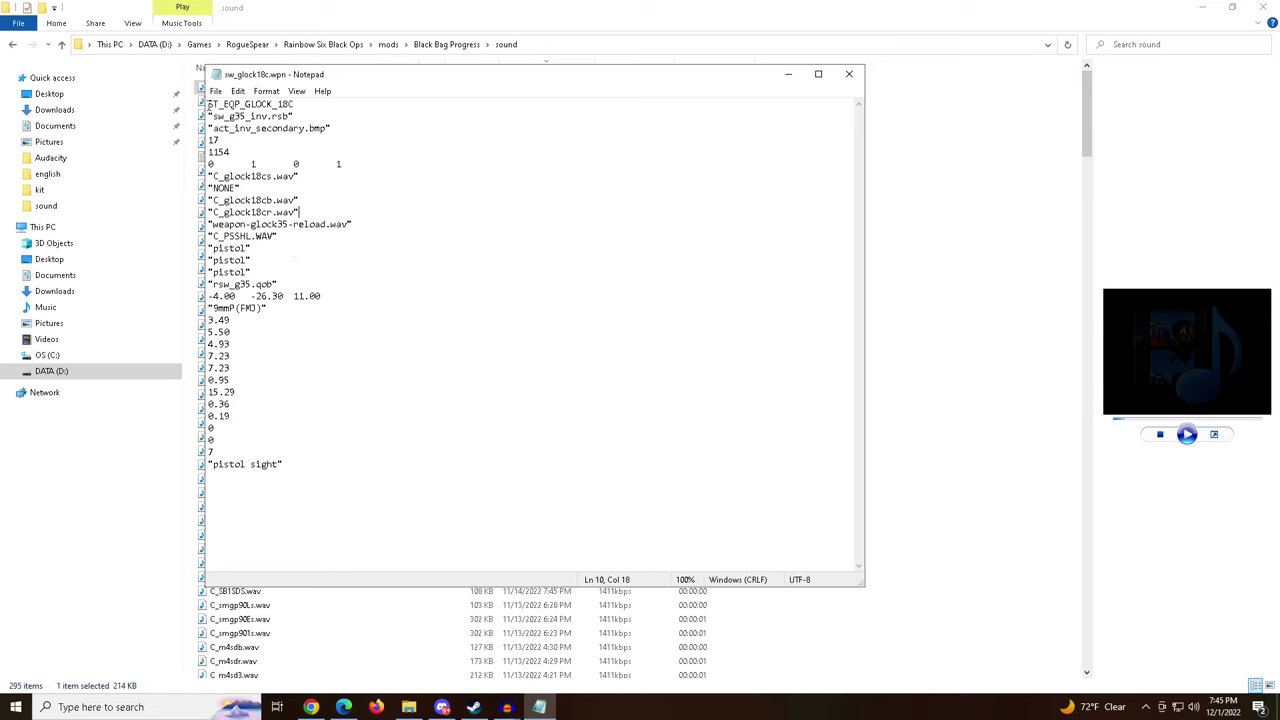
{"action": "left_click_drag", "start_coordinate": [232, 152], "coordinate": [208, 152]}
{"action": "left_click", "coordinate": [788, 74]}
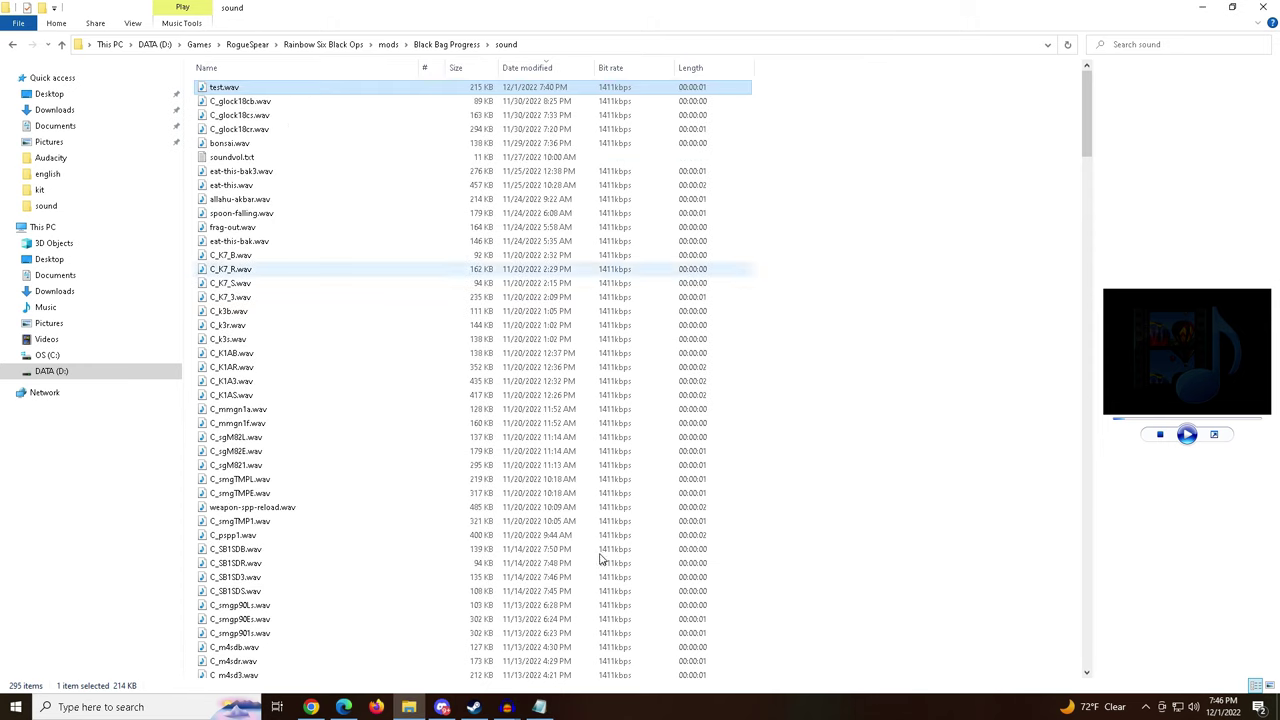
Play the selected tail in the Audacity window with the full burst, and review sw_glock18c.wpn in Notepad again.
{"action": "left_click", "coordinate": [506, 707]}
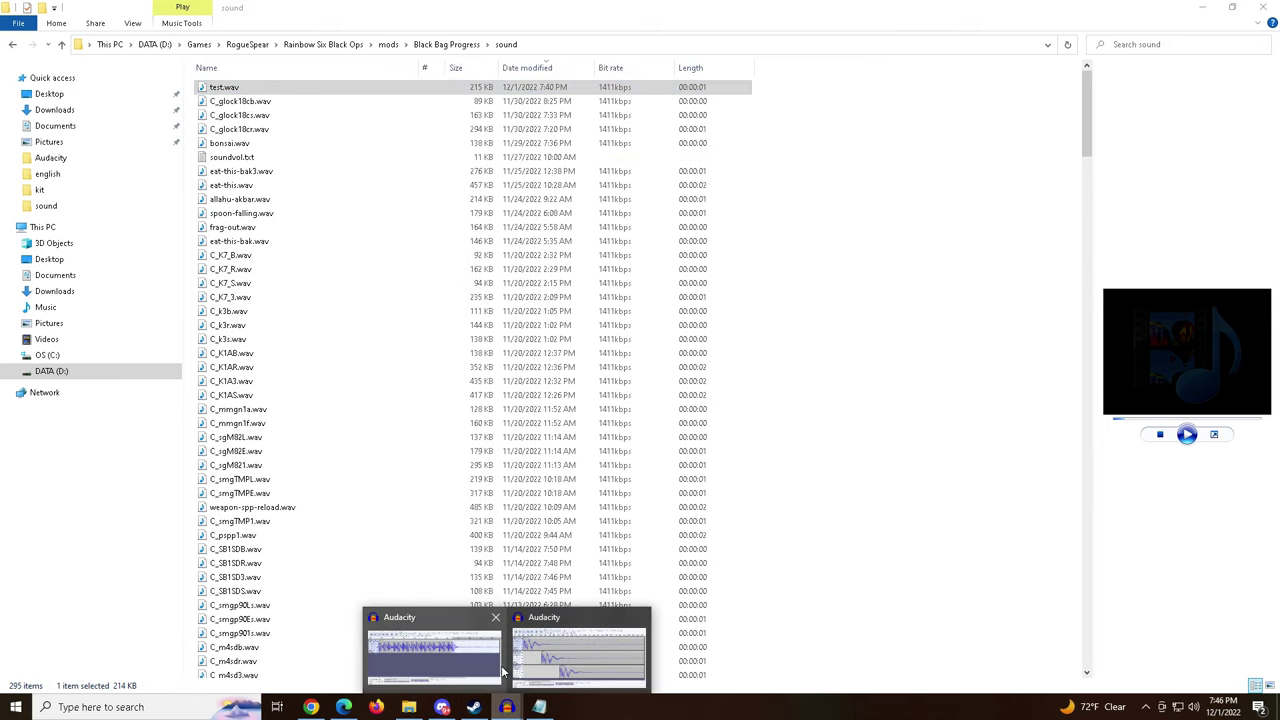
{"action": "left_click", "coordinate": [465, 662]}
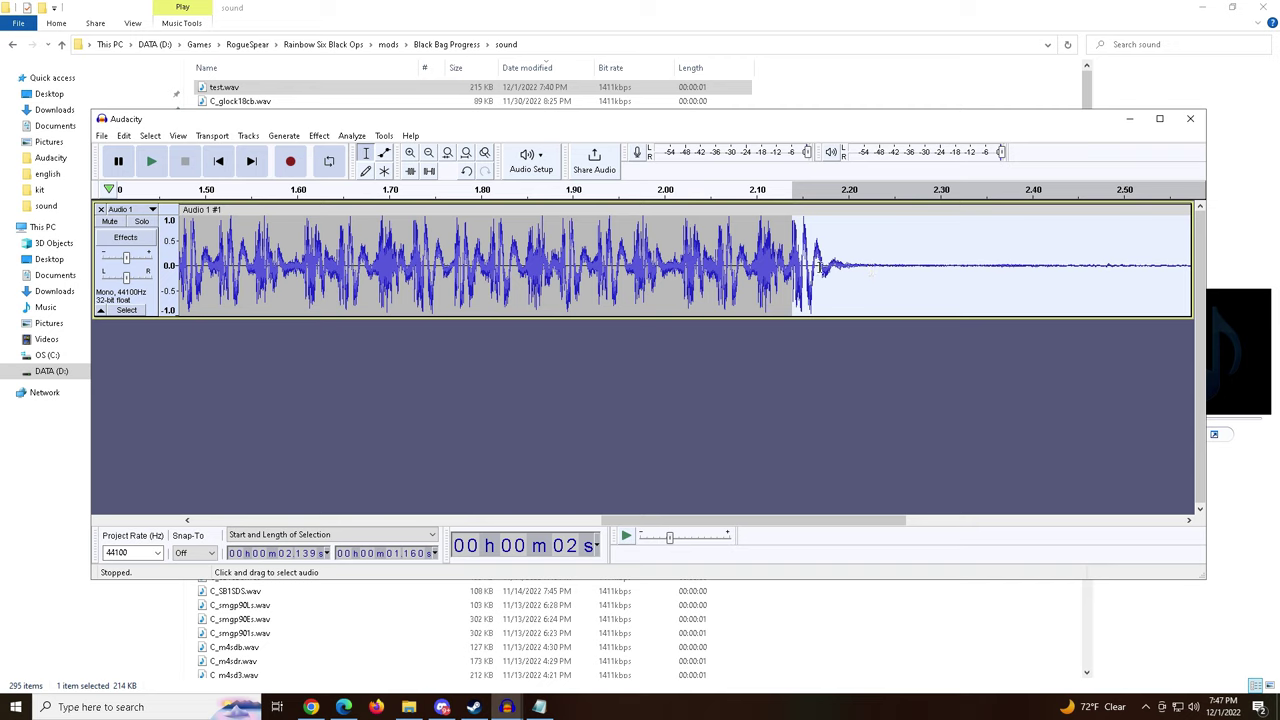
{"action": "left_click", "coordinate": [152, 163]}
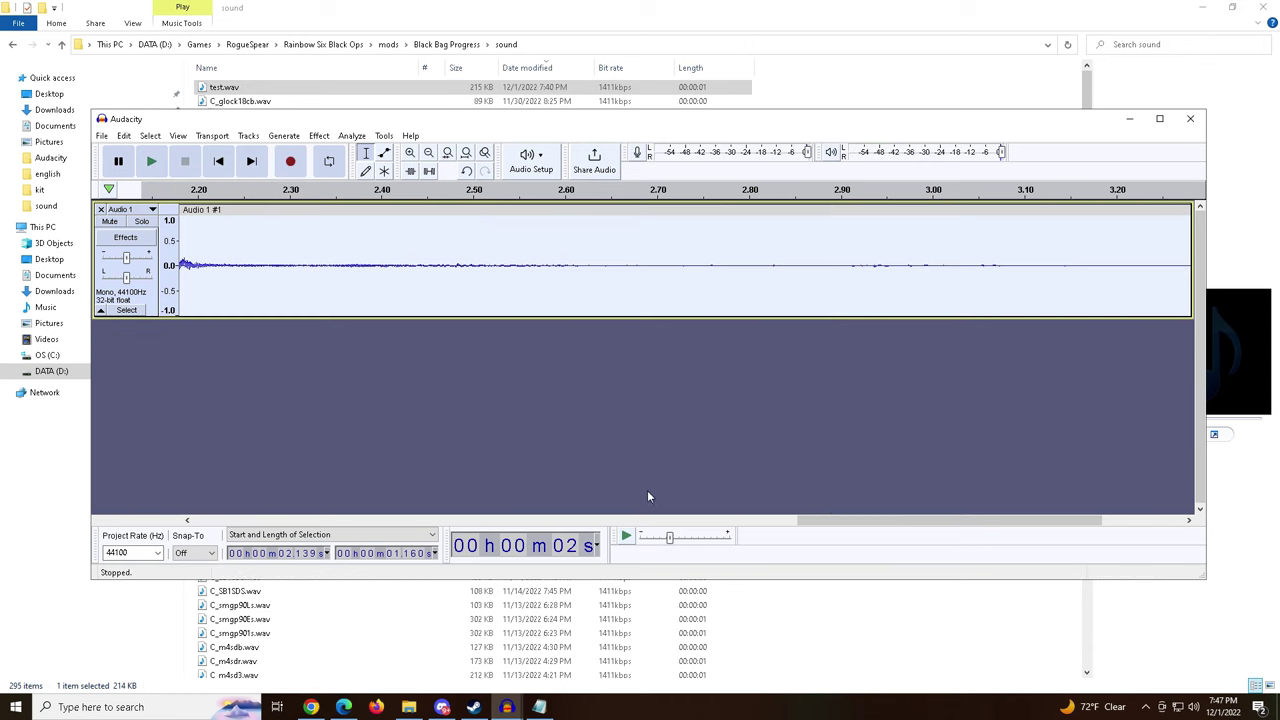
{"action": "left_click_drag", "start_coordinate": [843, 531], "coordinate": [773, 526]}
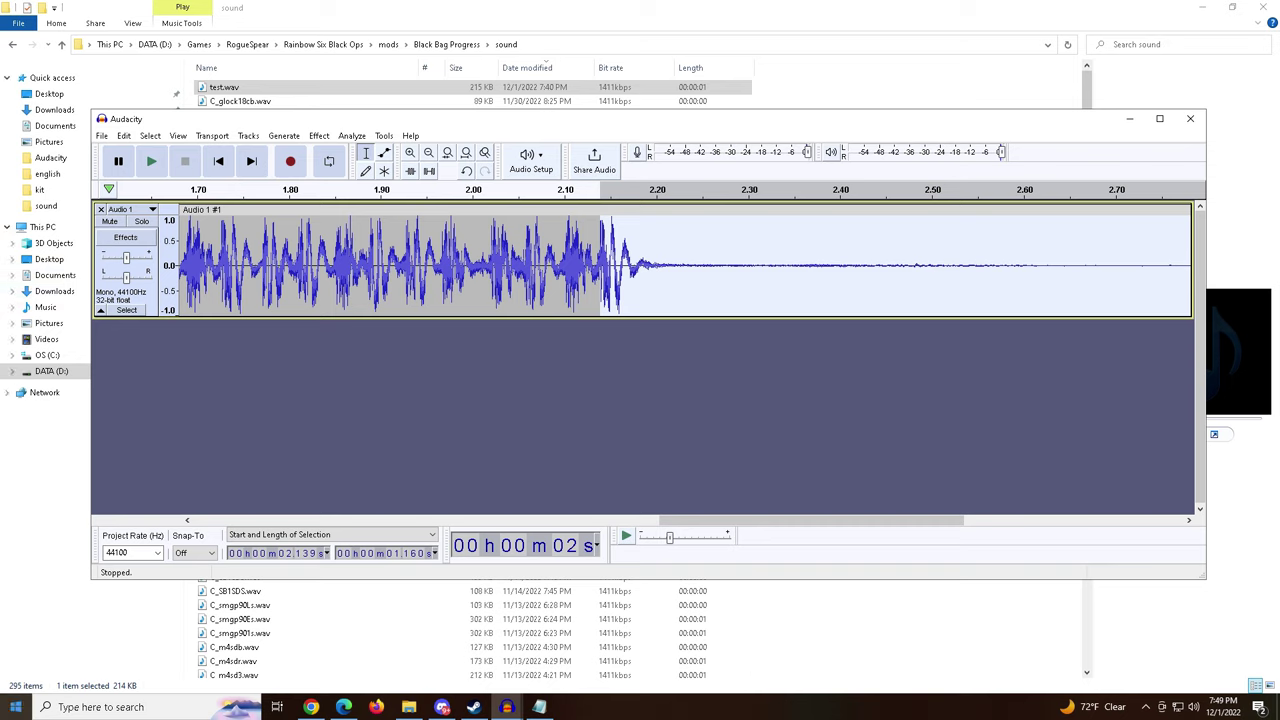
{"action": "left_click", "coordinate": [539, 707]}
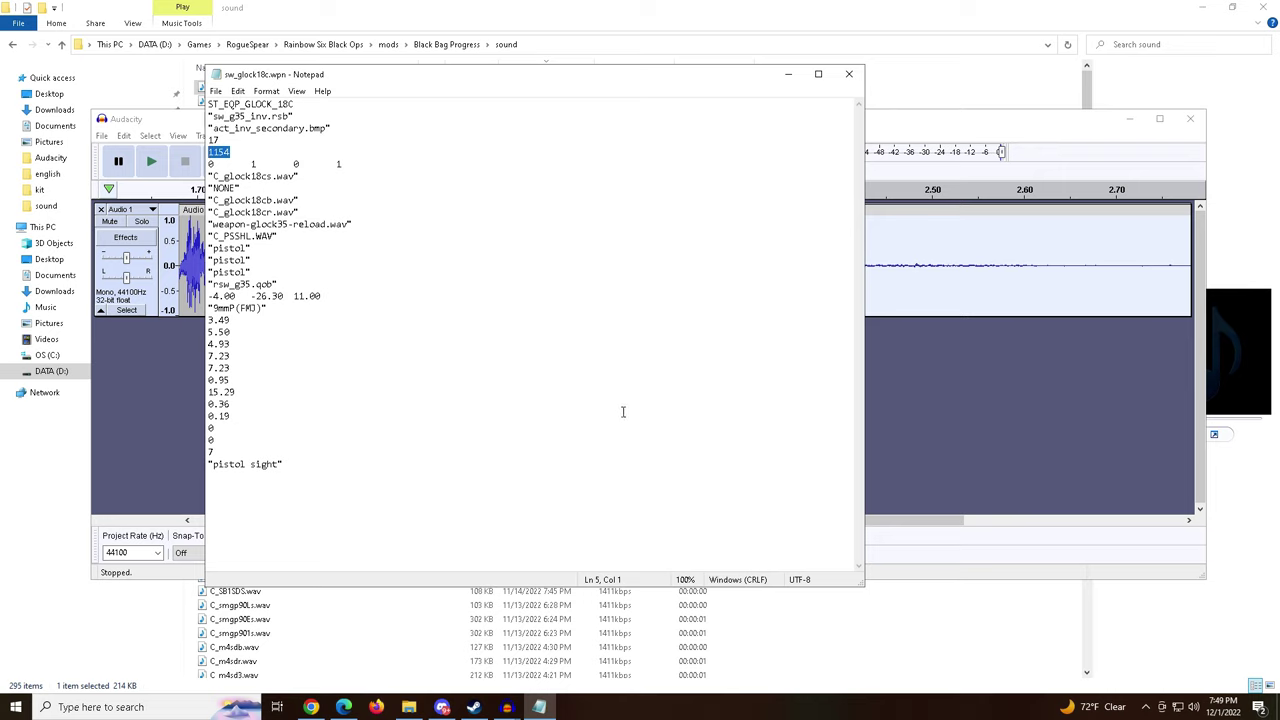
{"action": "left_click", "coordinate": [789, 78]}
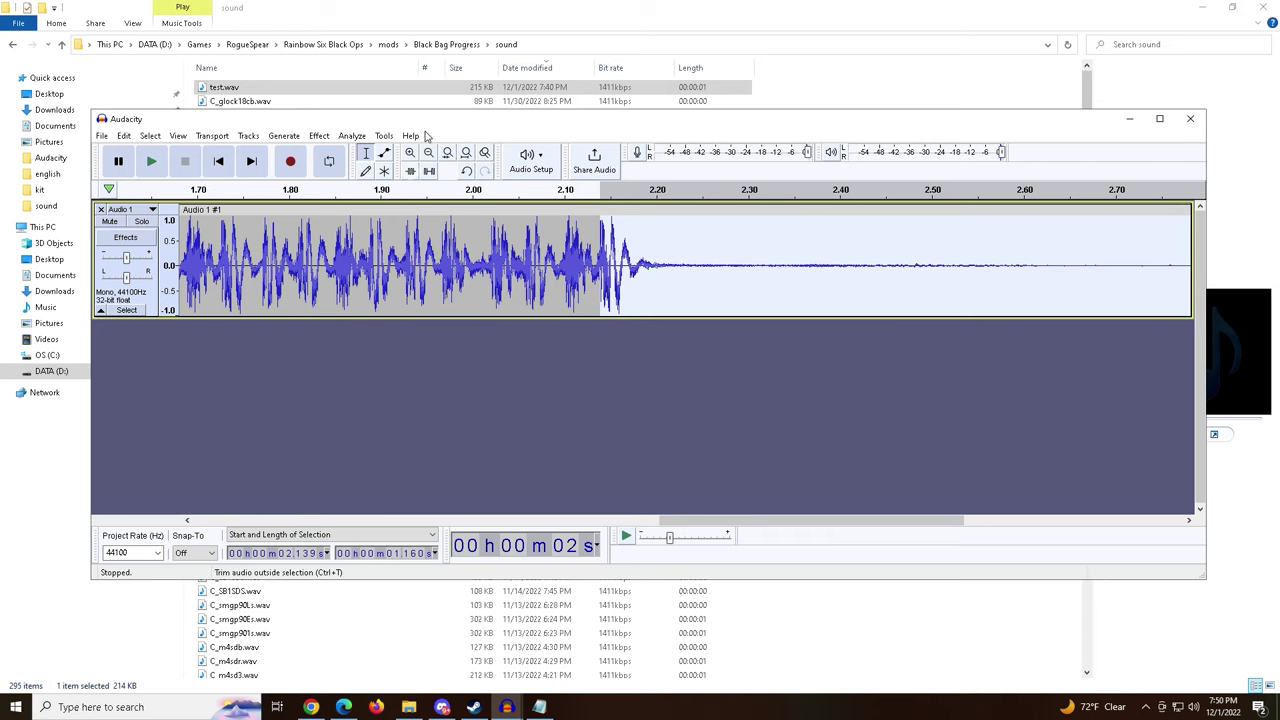
Open soundvol.txt from the mod's sound folder in Notepad.
{"action": "left_click", "coordinate": [519, 17]}
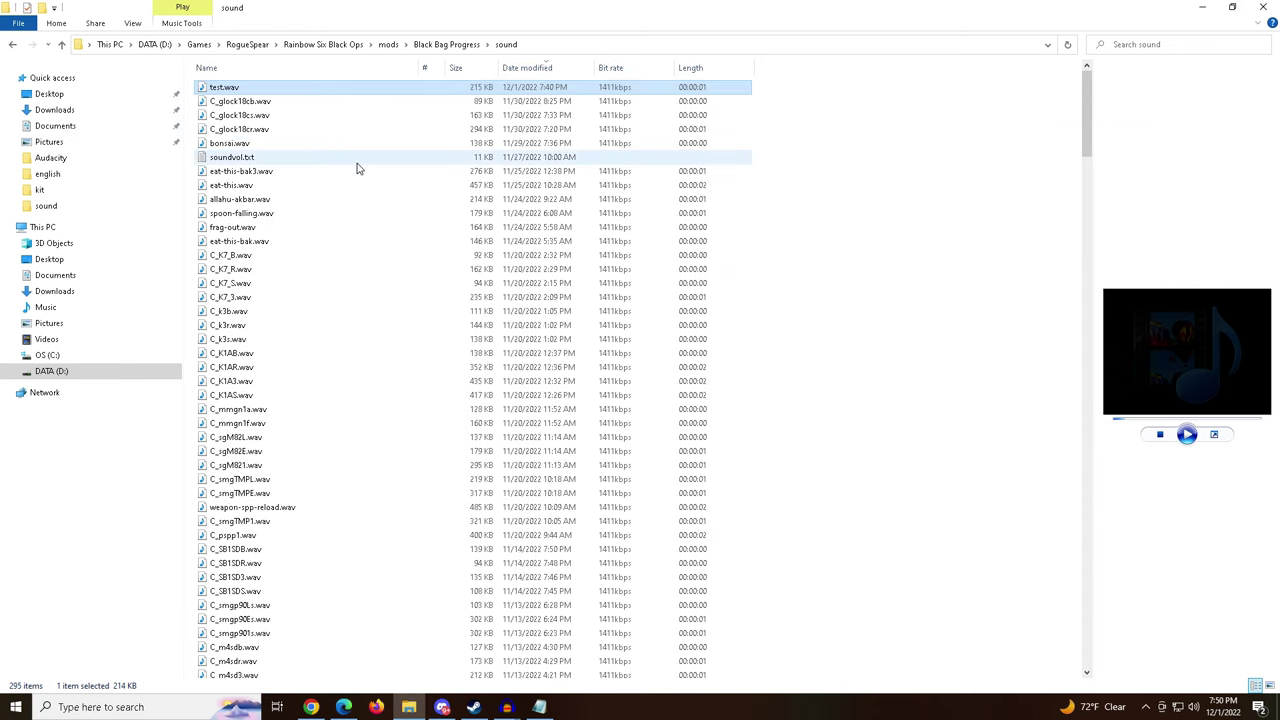
{"action": "left_click", "coordinate": [241, 163]}
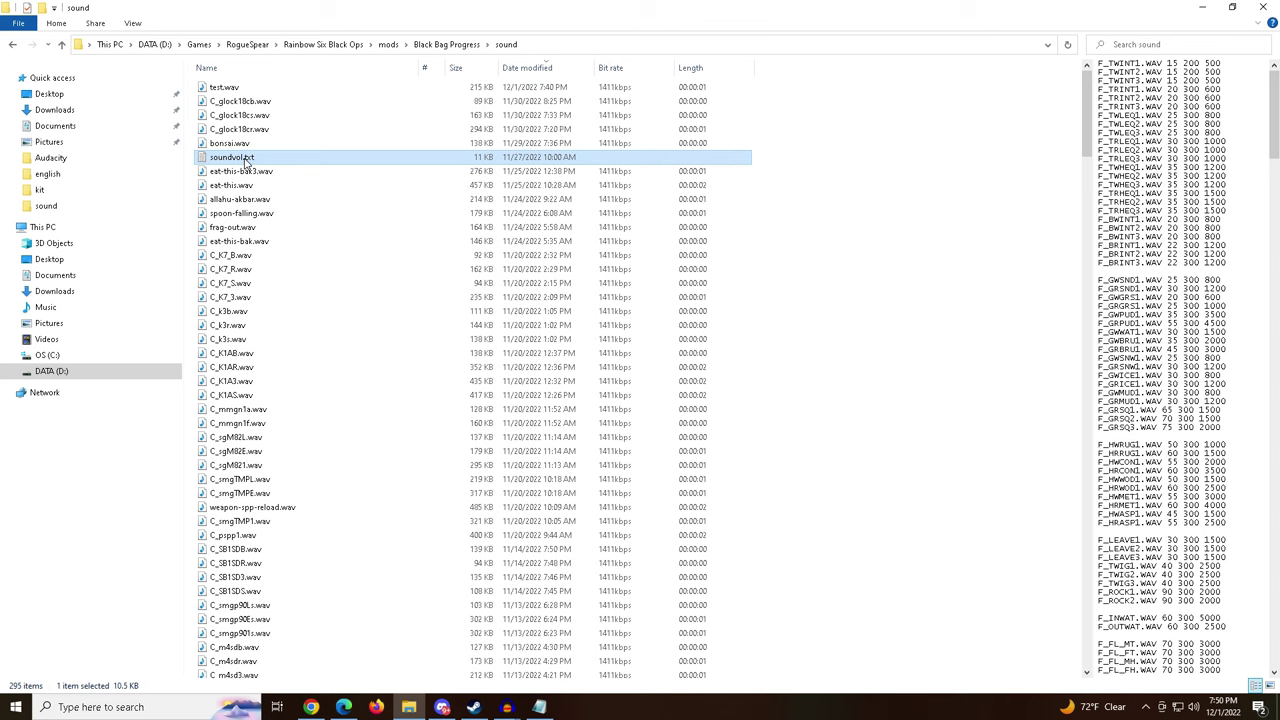
{"action": "right_click", "coordinate": [243, 160]}
{"action": "left_click", "coordinate": [272, 197]}
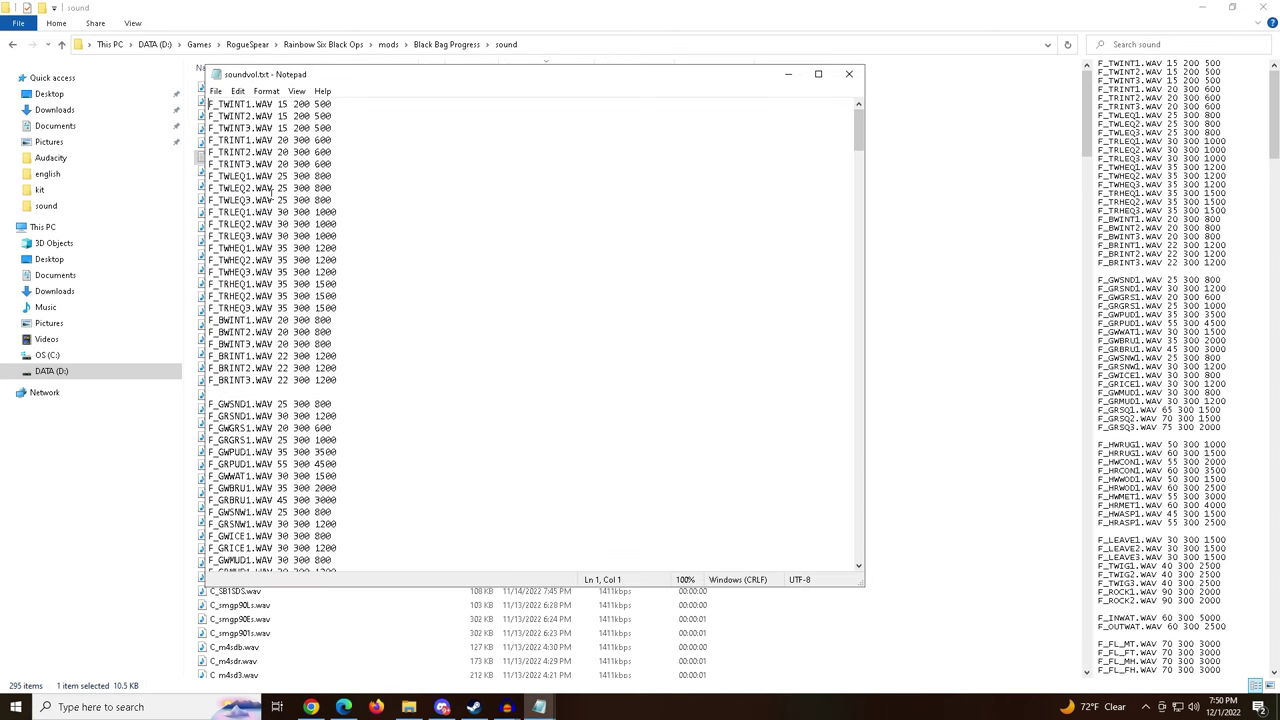
Examine the sound entries in soundvol.txt, highlighting the numeric values on the F_GWSND1.WAV line, and put the file away.
{"action": "scroll", "coordinate": [343, 405], "scroll_direction": "down", "scroll_amount": 3}
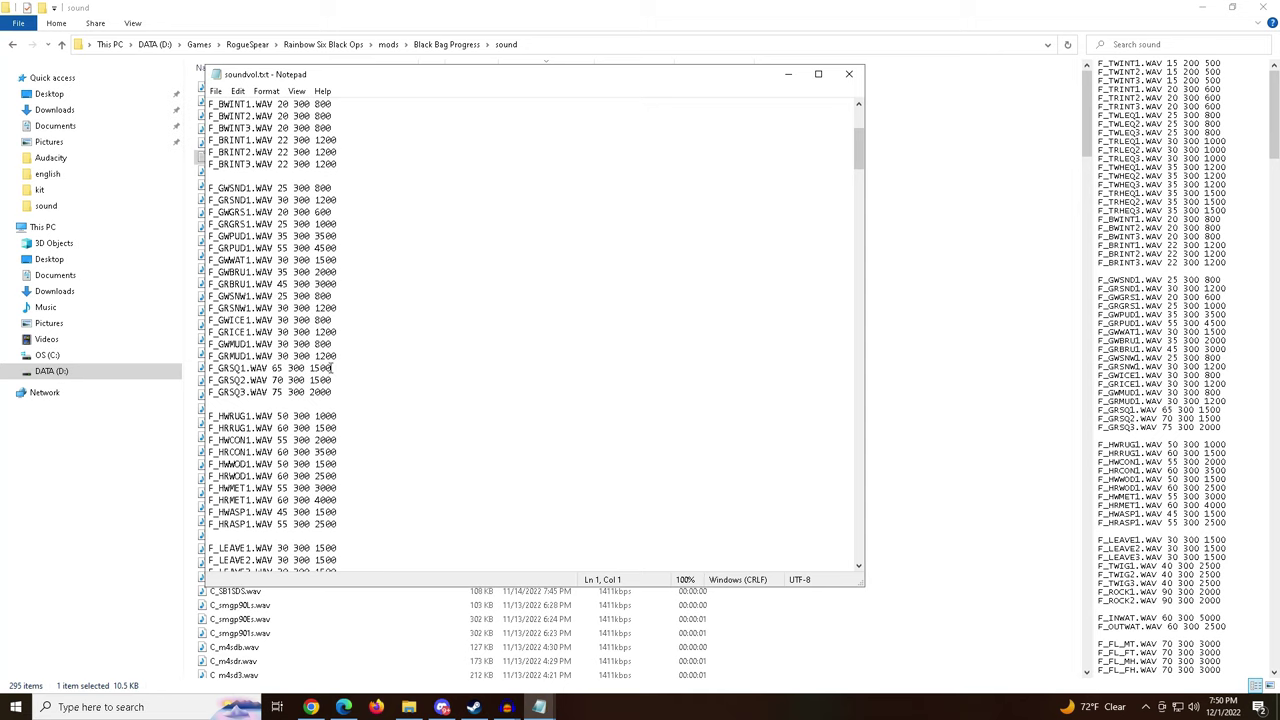
{"action": "scroll", "coordinate": [363, 391], "scroll_direction": "up", "scroll_amount": 2}
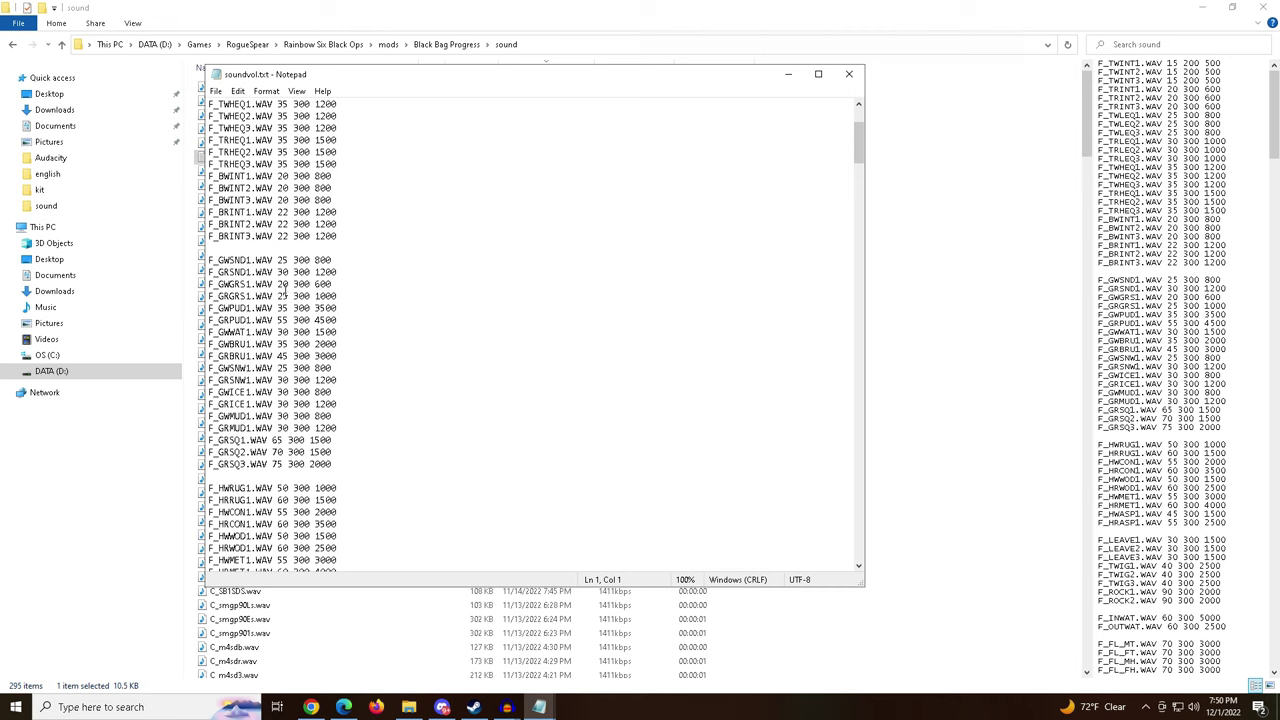
{"action": "scroll", "coordinate": [362, 335], "scroll_direction": "up", "scroll_amount": 3}
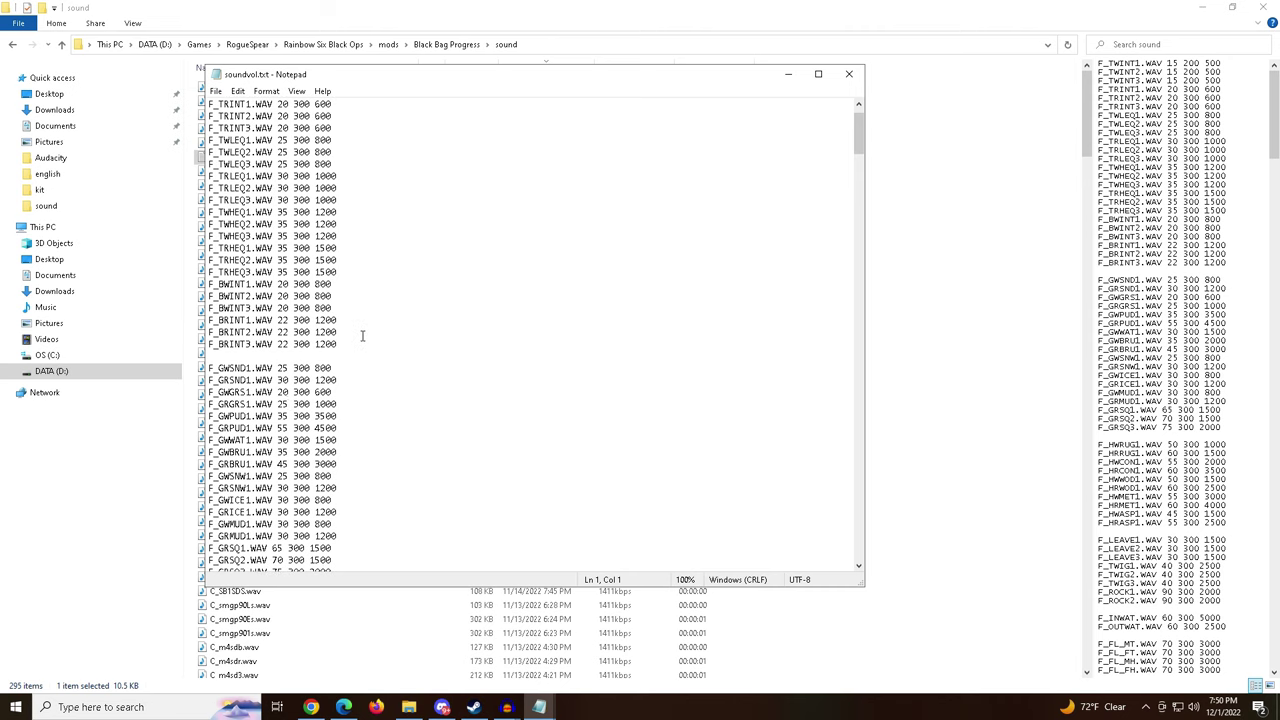
{"action": "scroll", "coordinate": [362, 335], "scroll_direction": "down", "scroll_amount": 2}
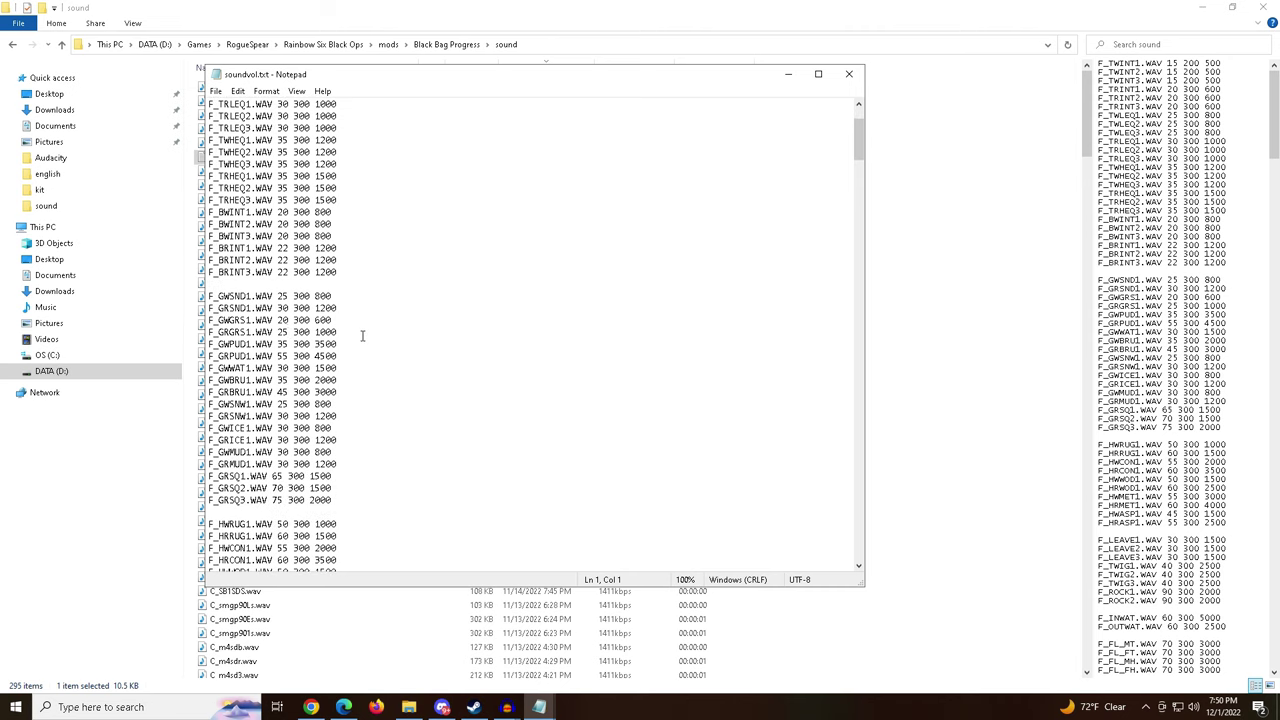
{"action": "double_click", "coordinate": [281, 297]}
{"action": "key", "text": "shift+Left"}
{"action": "key", "text": "shift+Right"}
{"action": "left_click_drag", "start_coordinate": [294, 296], "coordinate": [332, 297]}
{"action": "left_click", "coordinate": [334, 390]}
{"action": "scroll", "coordinate": [300, 440], "scroll_direction": "up", "scroll_amount": 2}
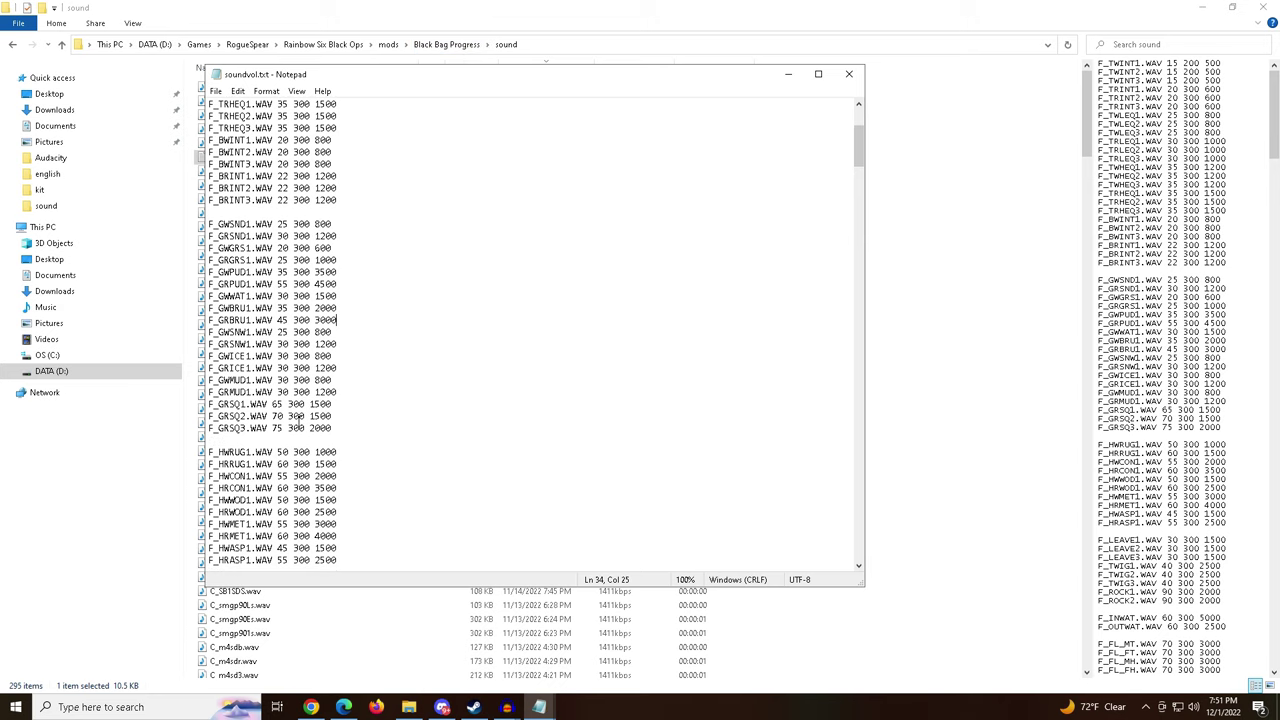
{"action": "left_click", "coordinate": [790, 76]}
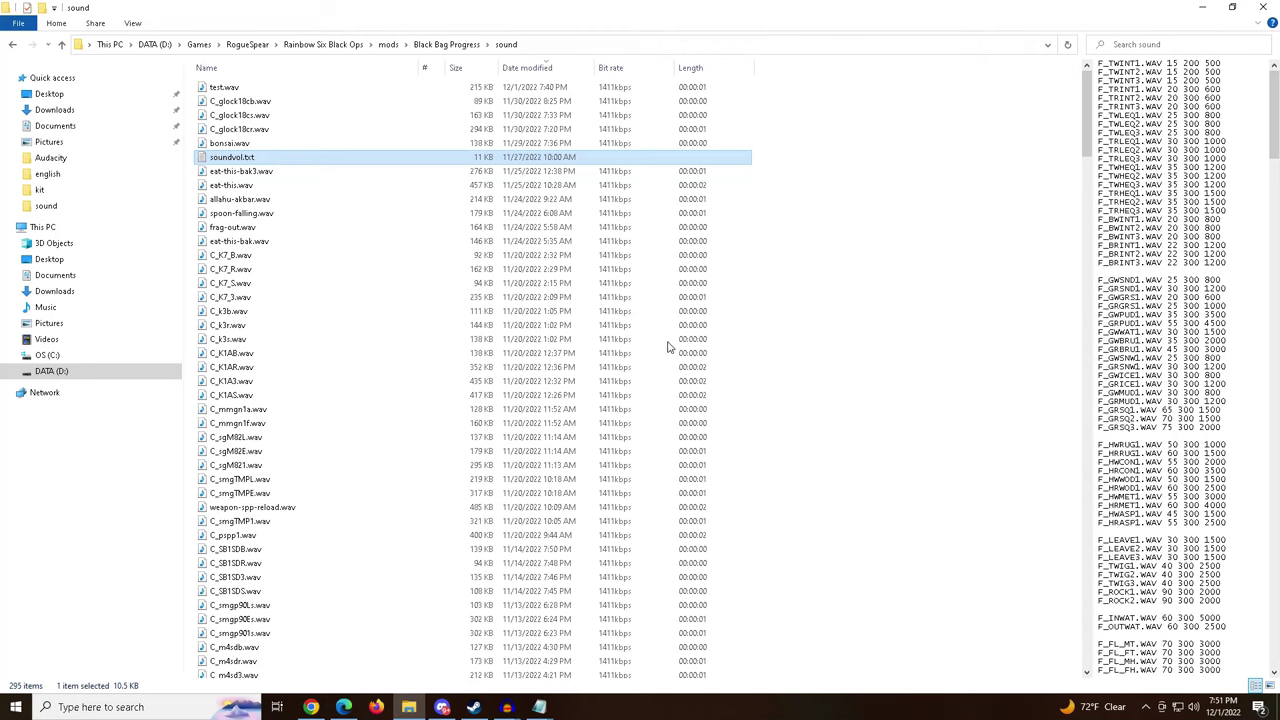
Switch to the Audacity window with the full burst and review the Amplify settings for the selected tail without applying them.
{"action": "left_click", "coordinate": [507, 707]}
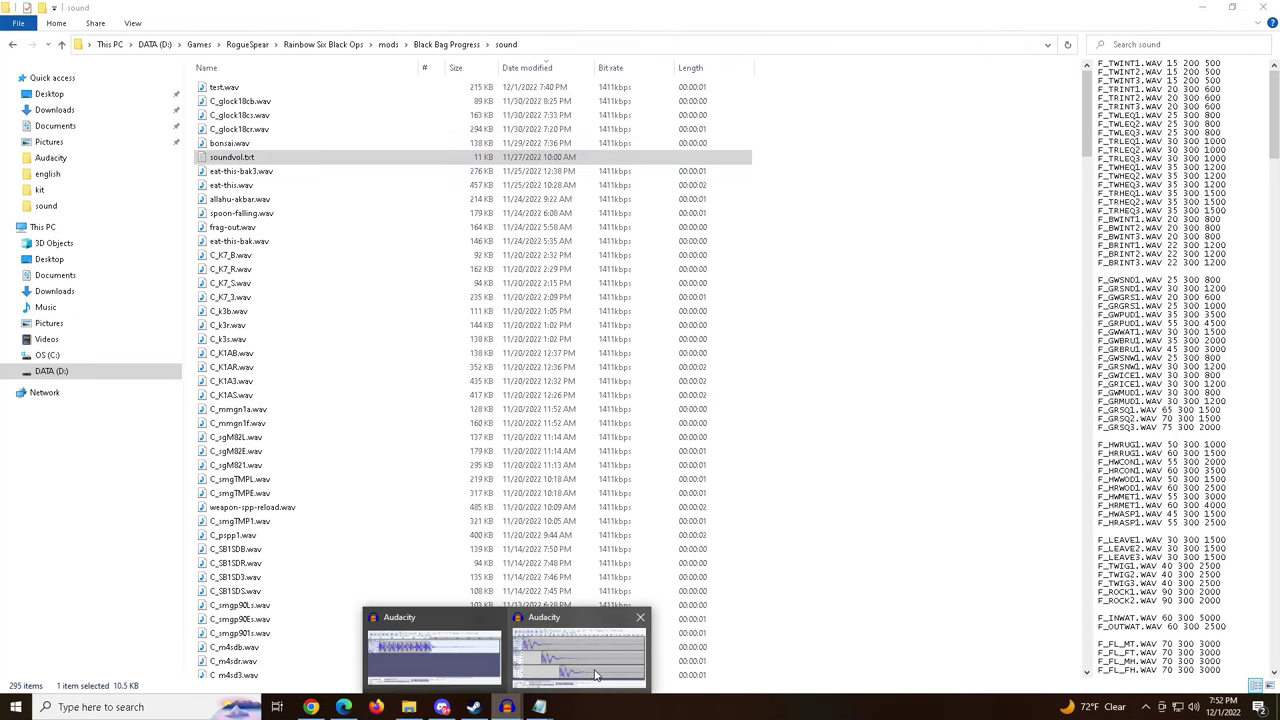
{"action": "left_click", "coordinate": [433, 655]}
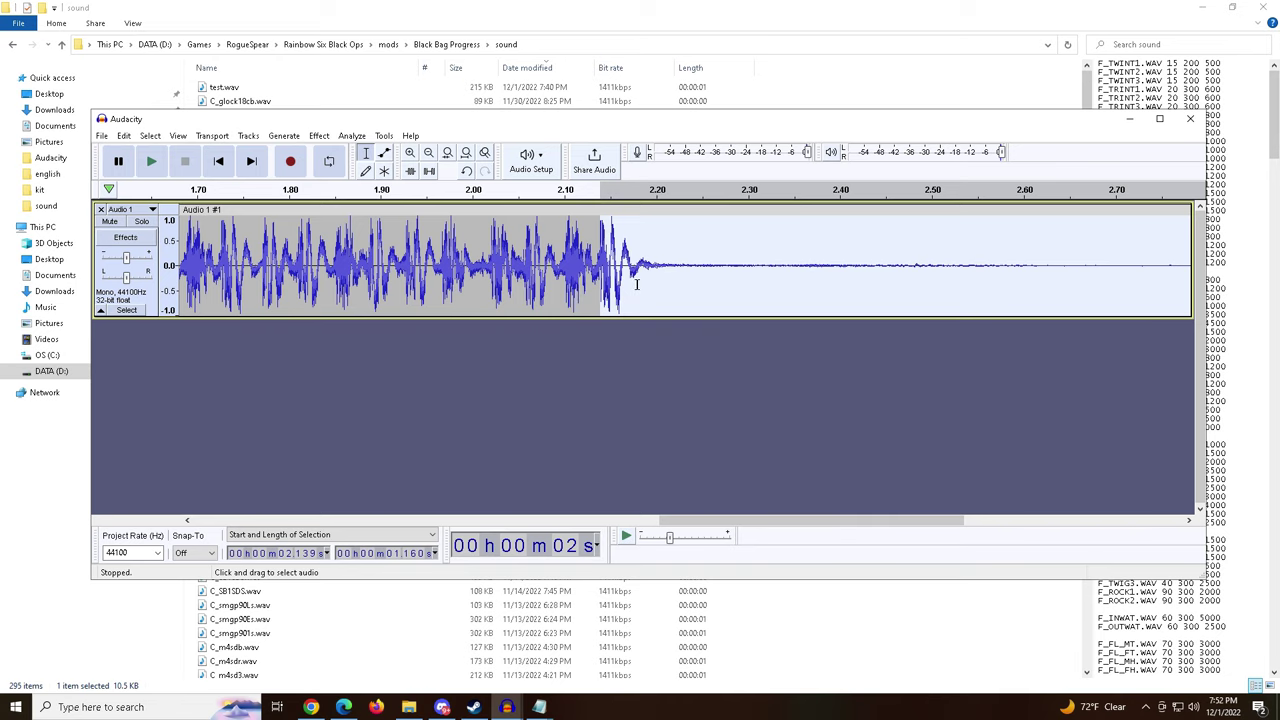
{"action": "left_click_drag", "start_coordinate": [678, 524], "coordinate": [729, 505]}
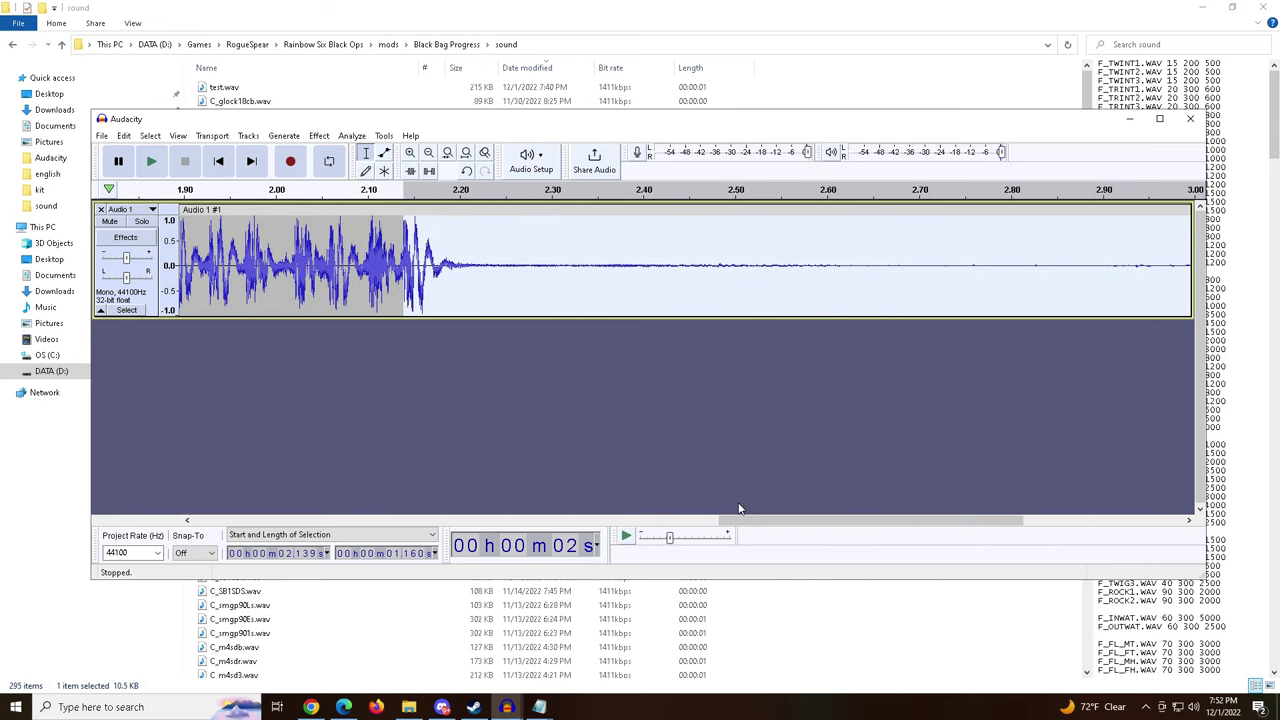
{"action": "left_click", "coordinate": [318, 136]}
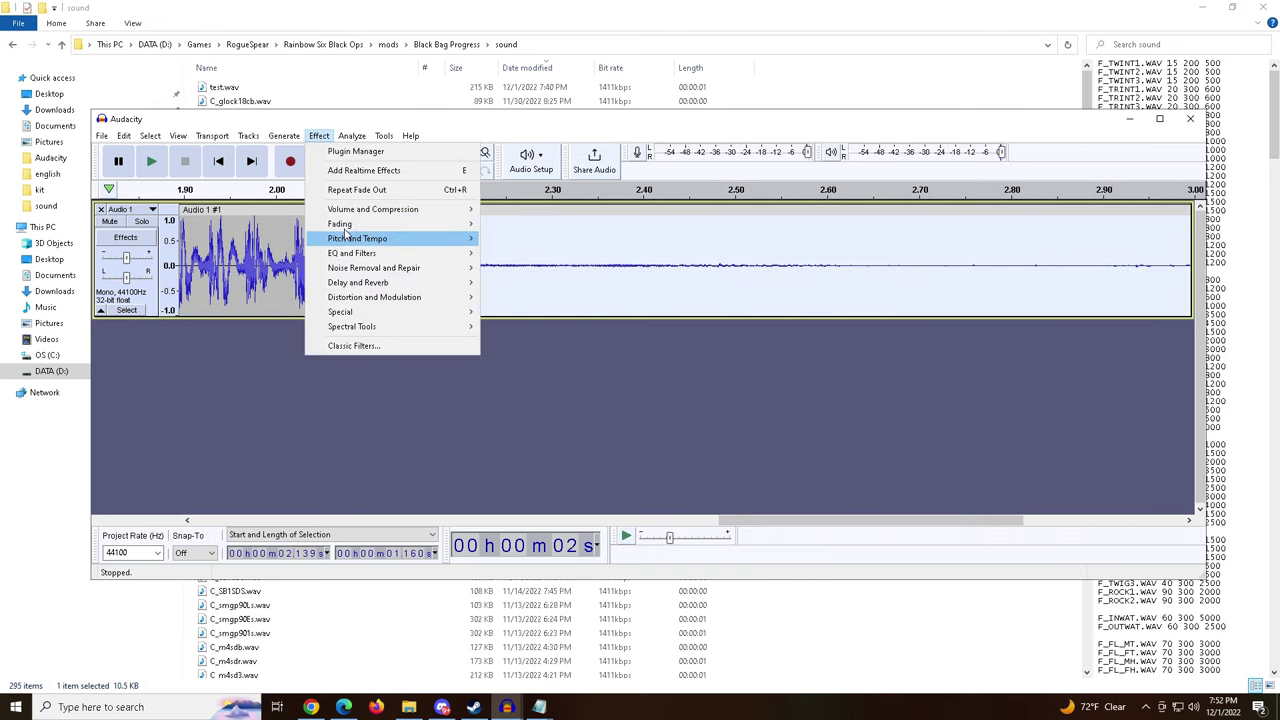
{"action": "mouse_move", "coordinate": [376, 210]}
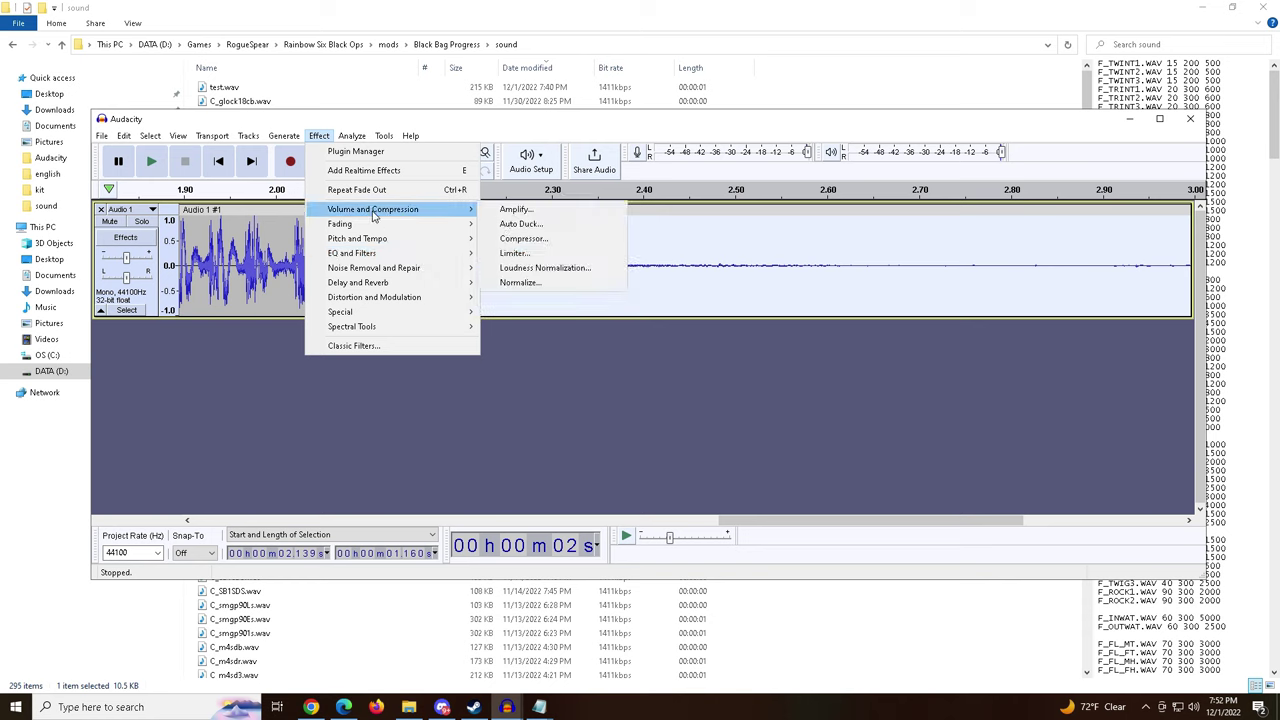
{"action": "left_click", "coordinate": [515, 210]}
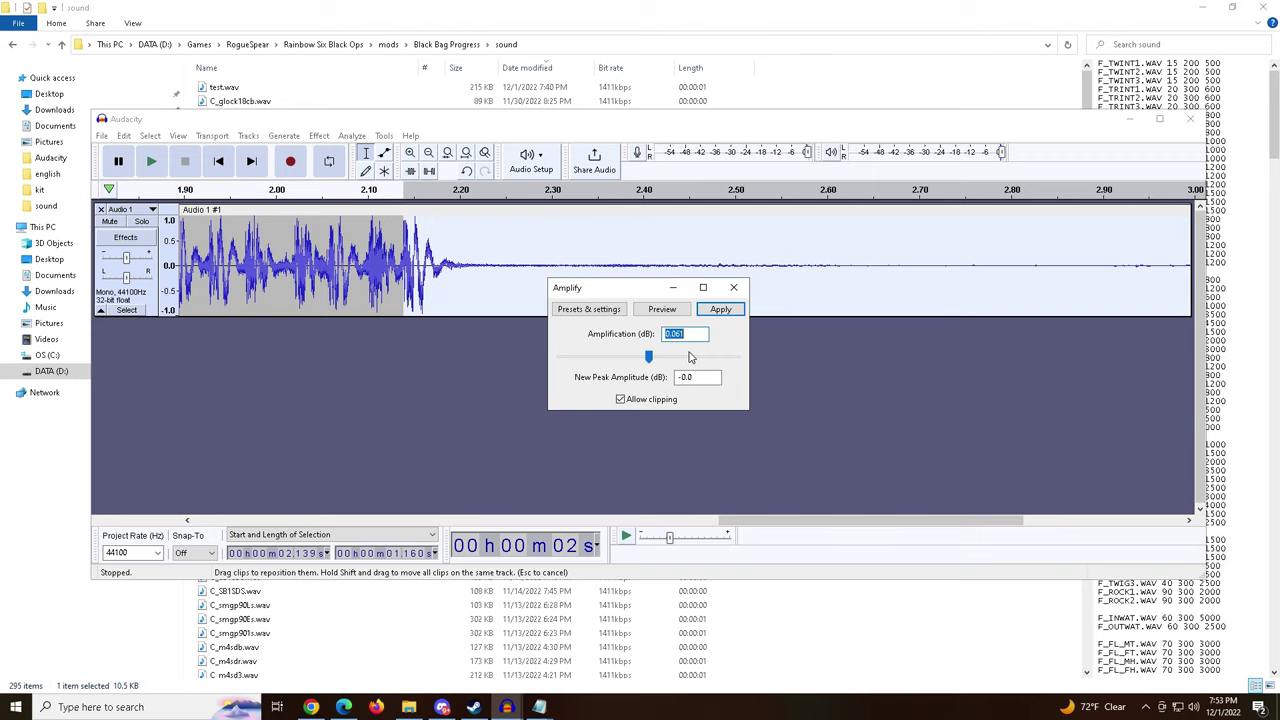
{"action": "left_click", "coordinate": [674, 288]}
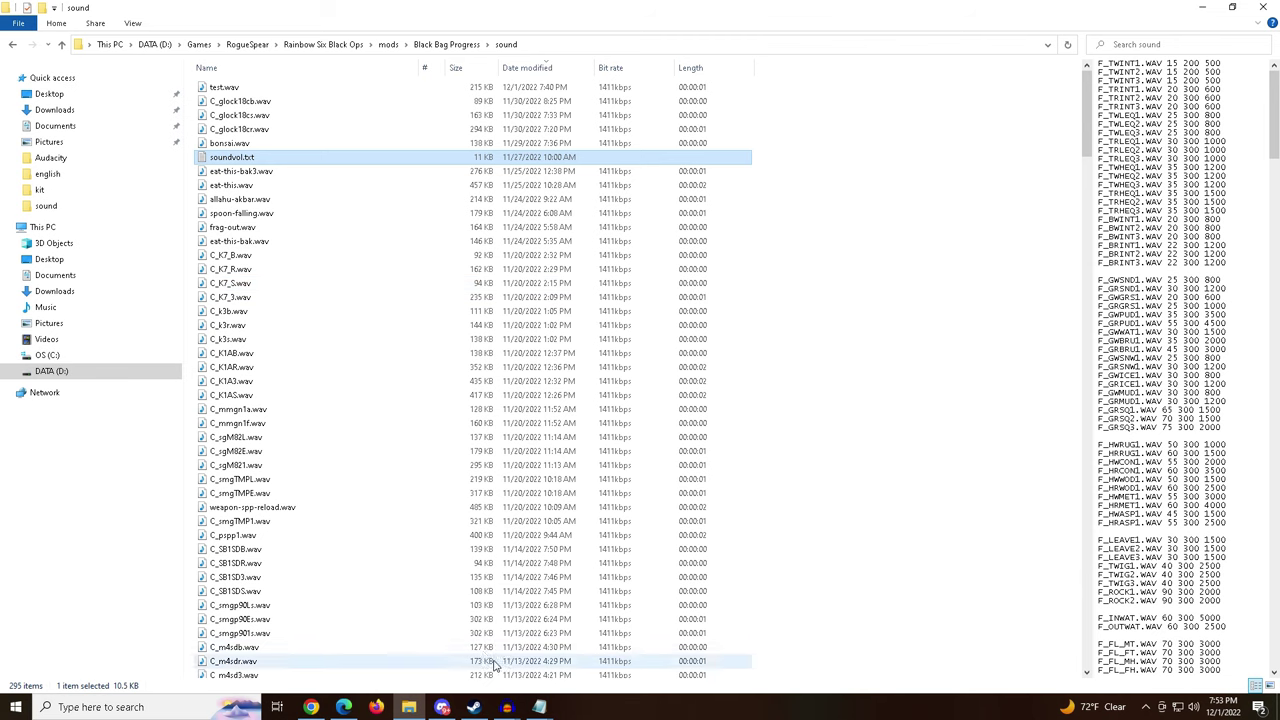
{"action": "left_click", "coordinate": [507, 707]}
{"action": "left_click", "coordinate": [477, 672]}
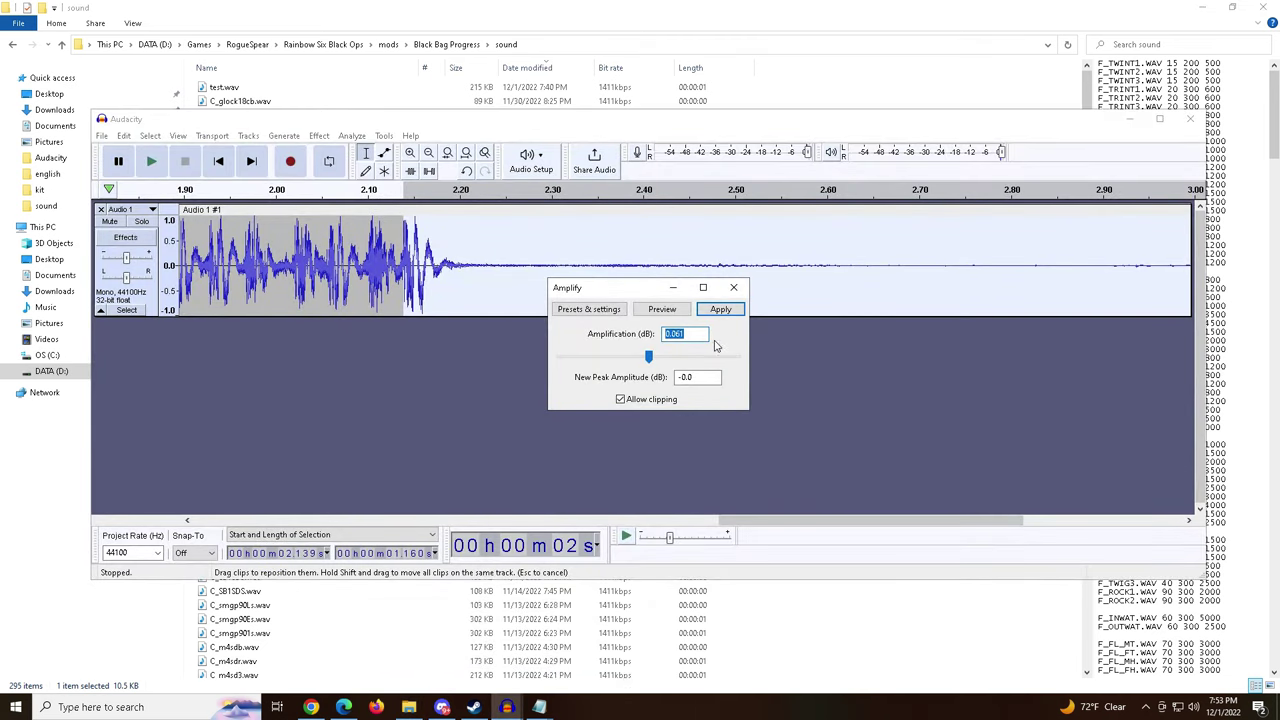
{"action": "left_click", "coordinate": [733, 287]}
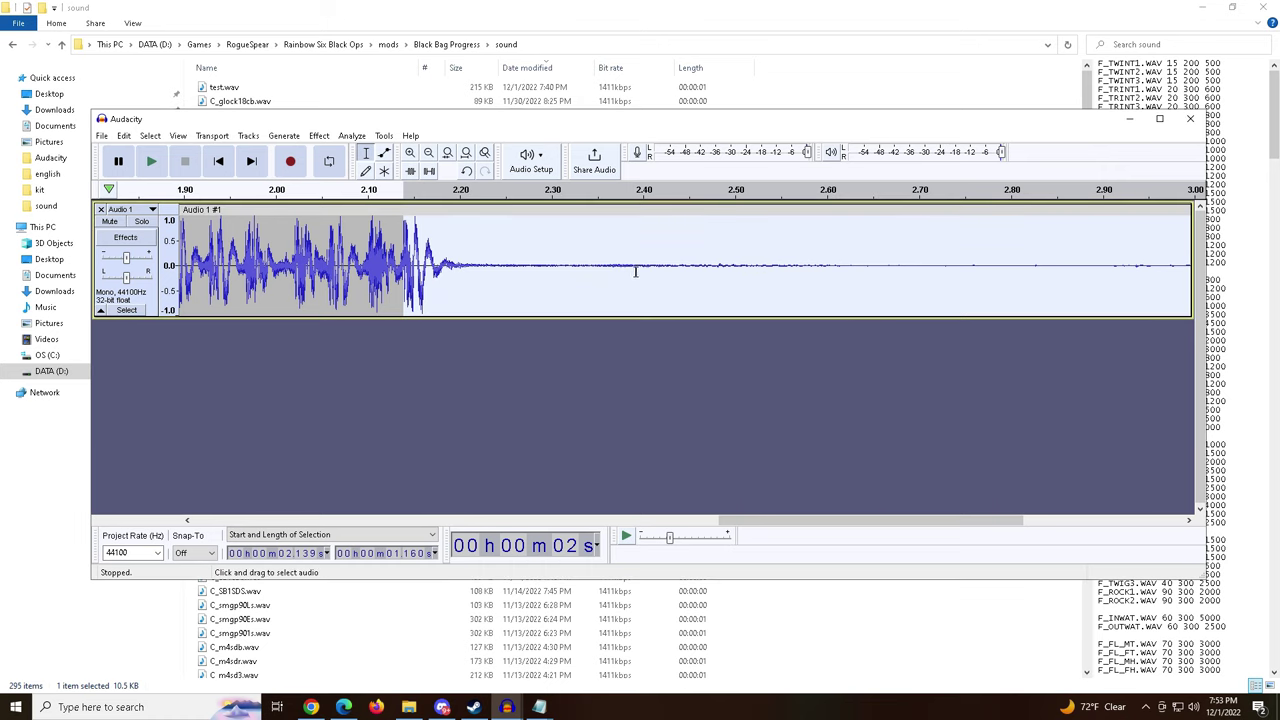
Select about 0.13 s of the quiet tail from about 2.33 s and review the Noise Reduction options without applying them.
{"action": "left_click_drag", "start_coordinate": [584, 264], "coordinate": [704, 265]}
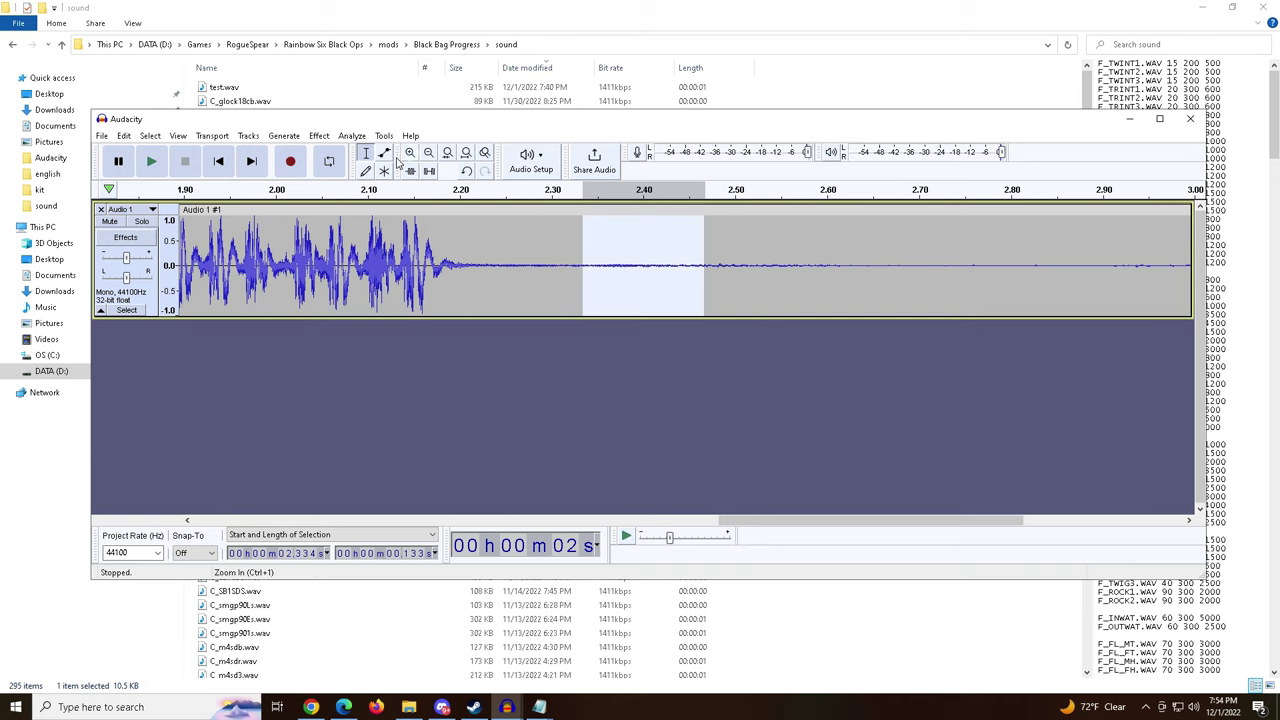
{"action": "left_click", "coordinate": [319, 137]}
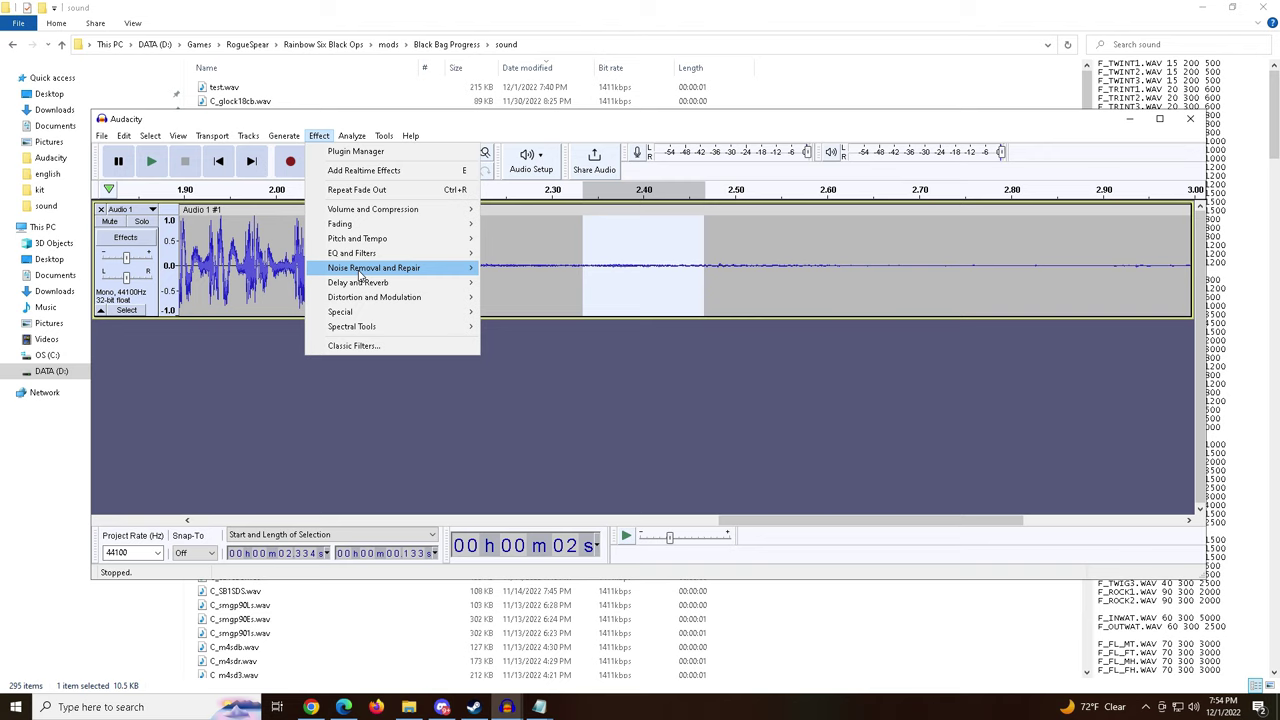
{"action": "mouse_move", "coordinate": [360, 275]}
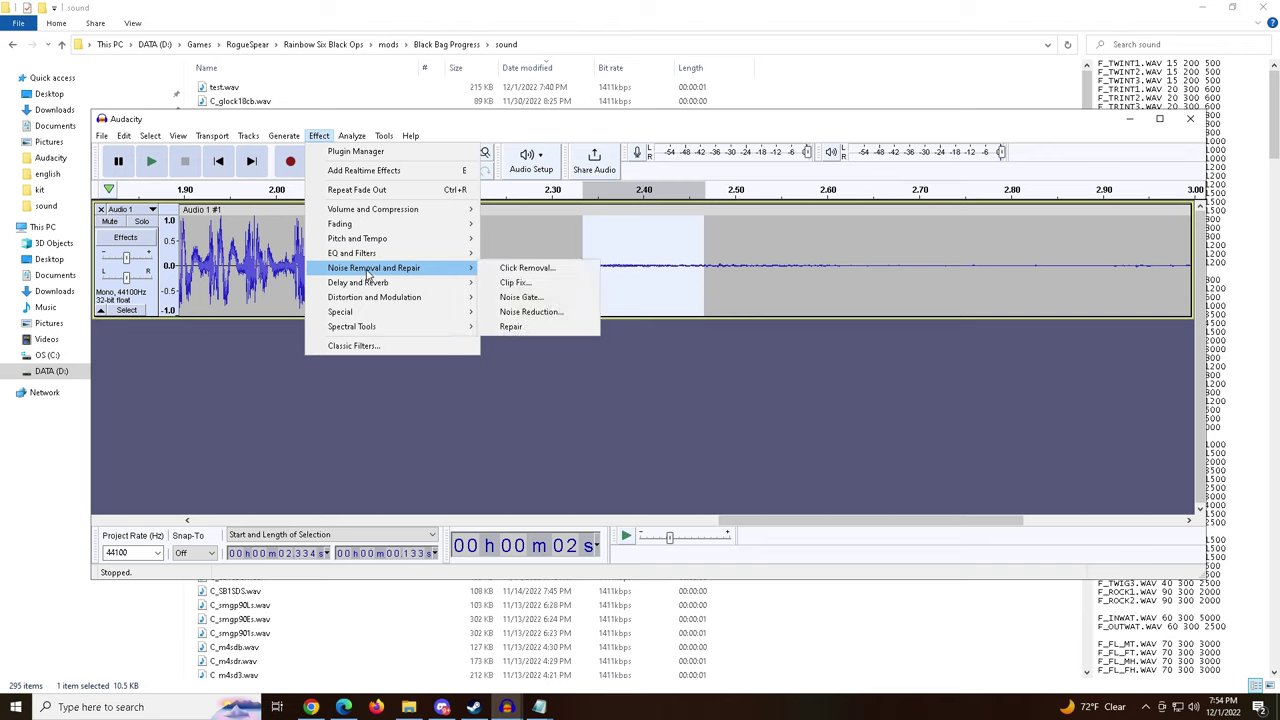
{"action": "left_click", "coordinate": [537, 314]}
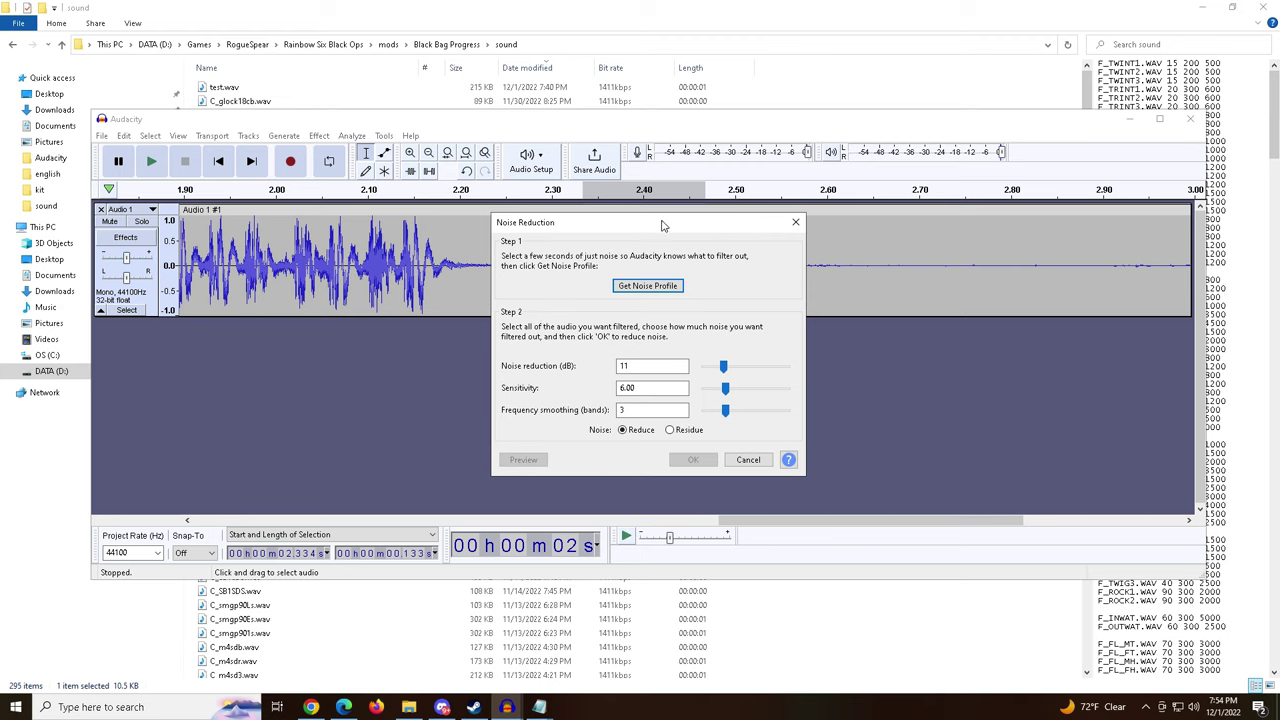
{"action": "left_click_drag", "start_coordinate": [667, 226], "coordinate": [977, 231]}
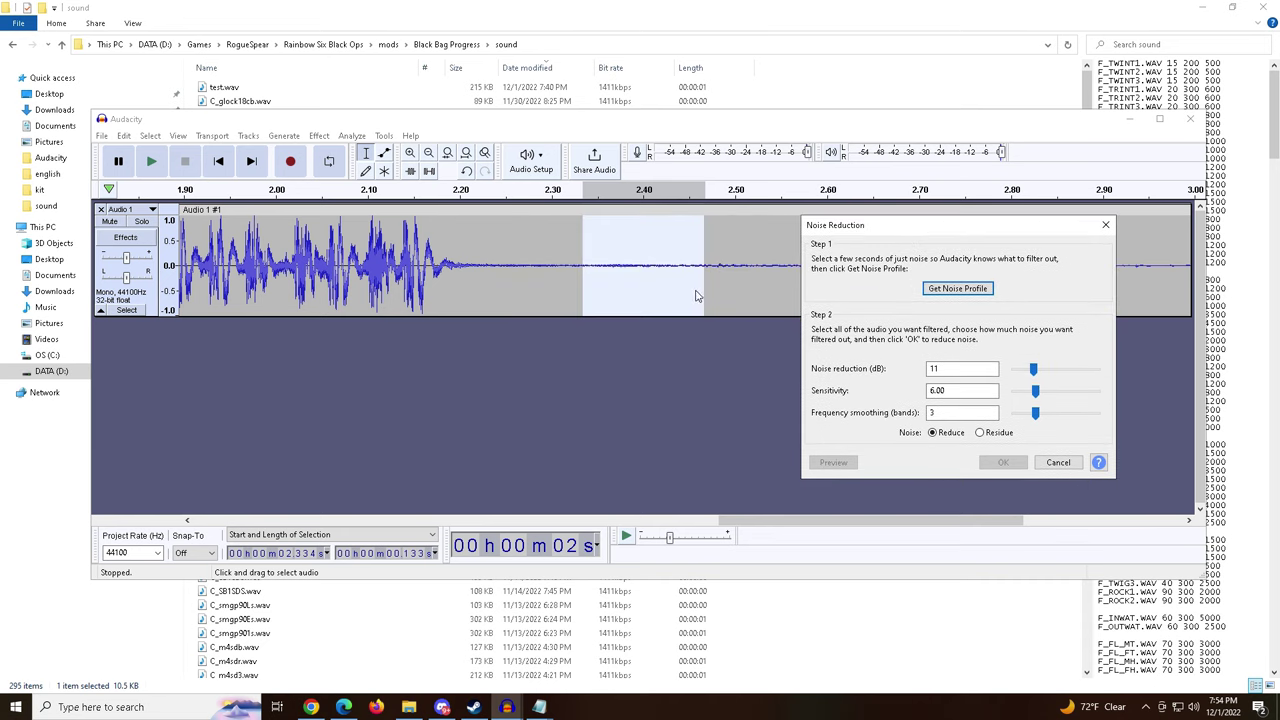
{"action": "left_click", "coordinate": [967, 288]}
{"action": "left_click", "coordinate": [1105, 224]}
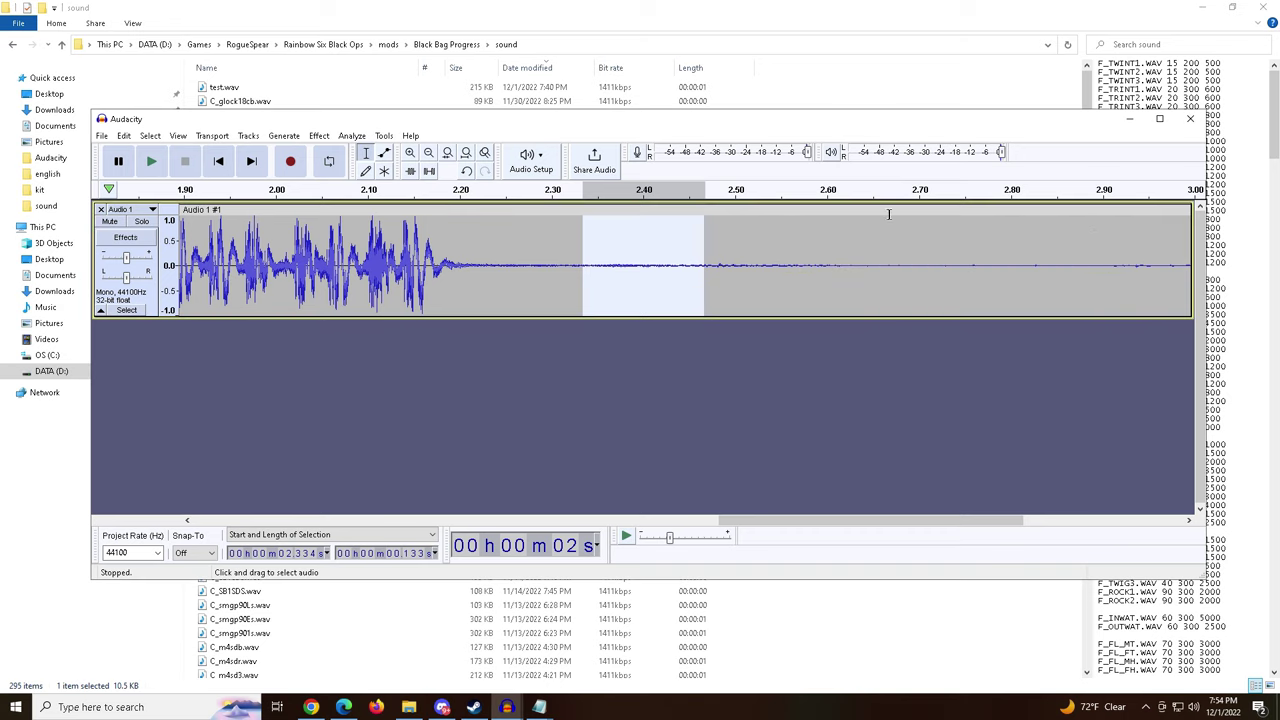
{"action": "left_click", "coordinate": [319, 137]}
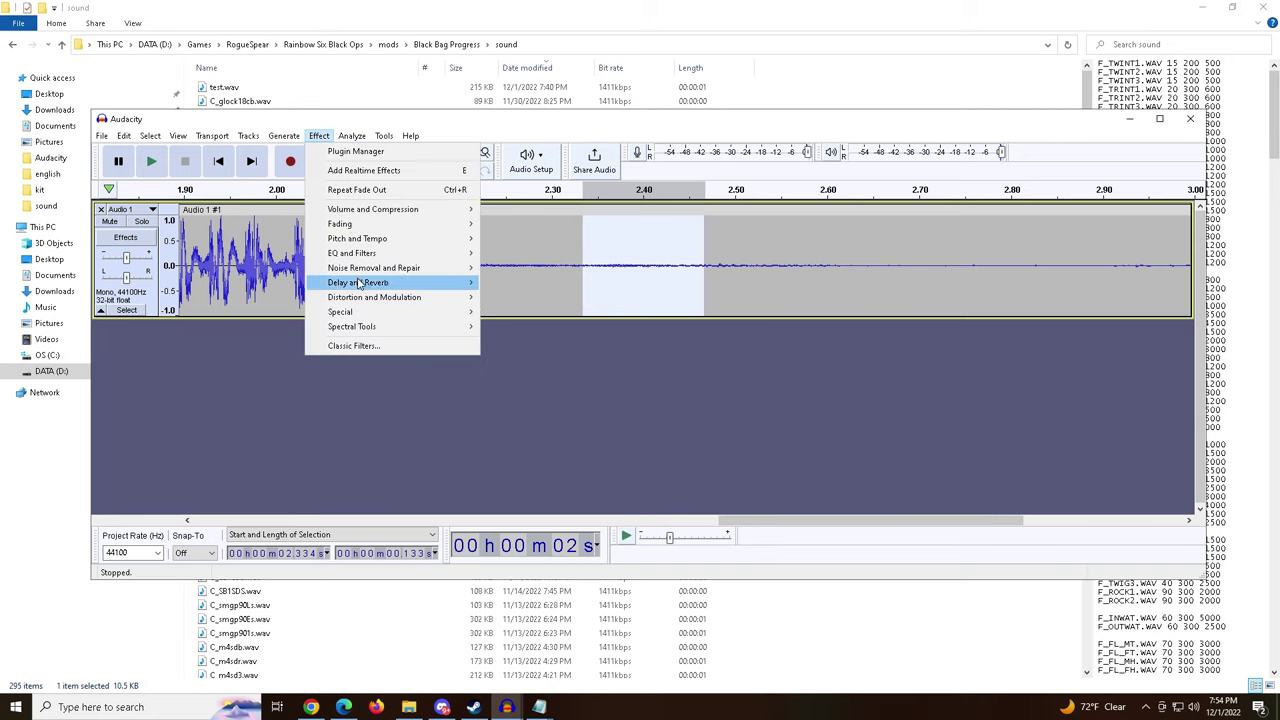
{"action": "mouse_move", "coordinate": [365, 273]}
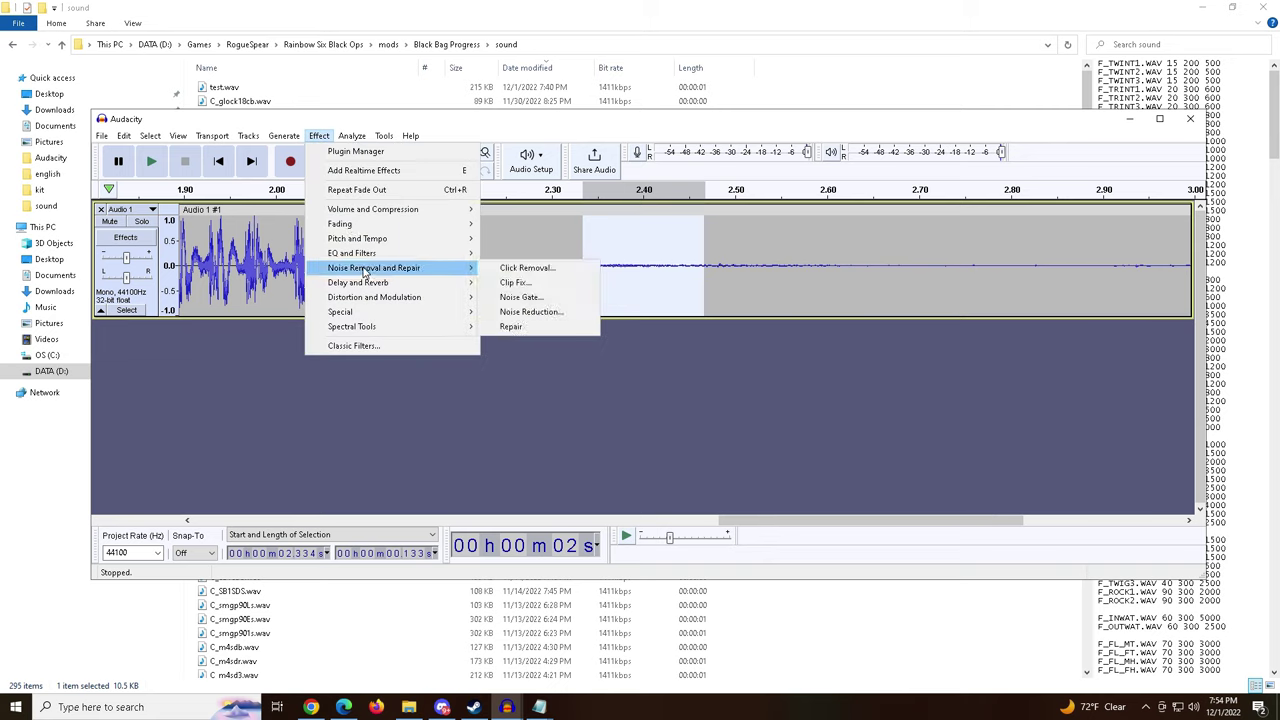
{"action": "left_click", "coordinate": [893, 284]}
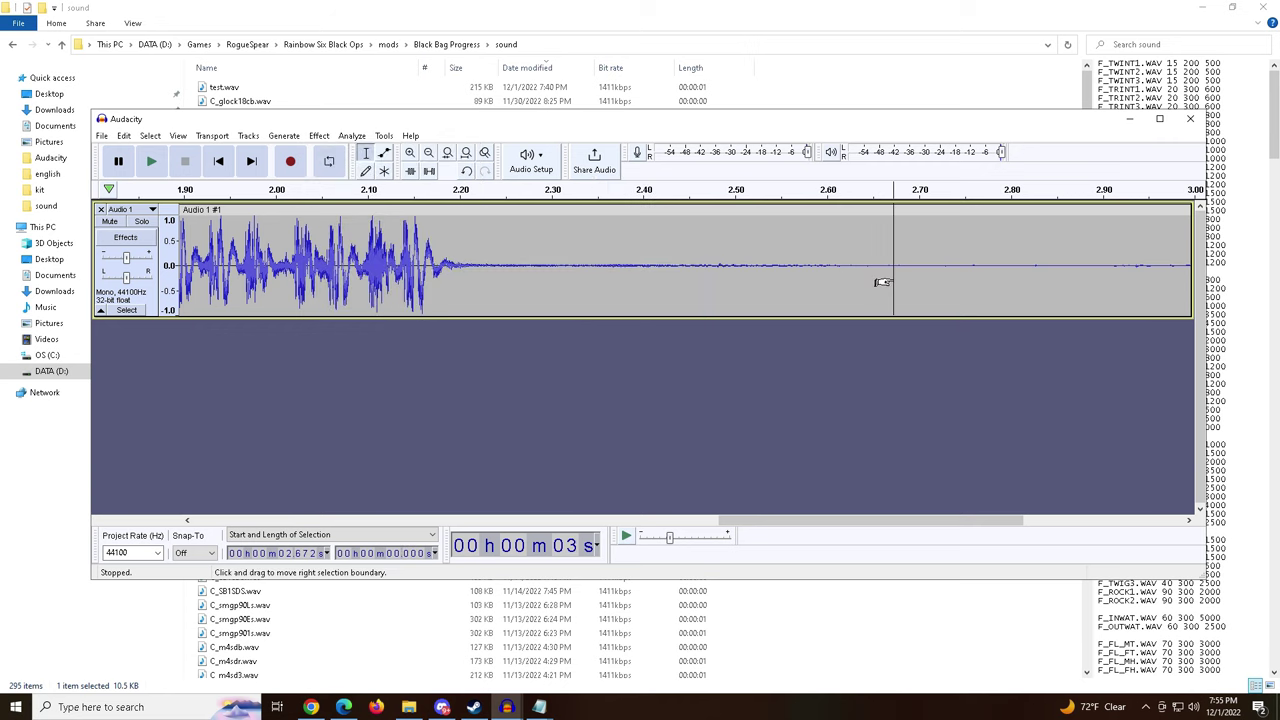
Select about 1.72 s of the burst and tail from about 1.23 s and examine the Noise Reduction settings, cancelling without changes.
{"action": "left_click", "coordinate": [1150, 265]}
{"action": "left_click_drag", "start_coordinate": [1150, 265], "coordinate": [211, 271]}
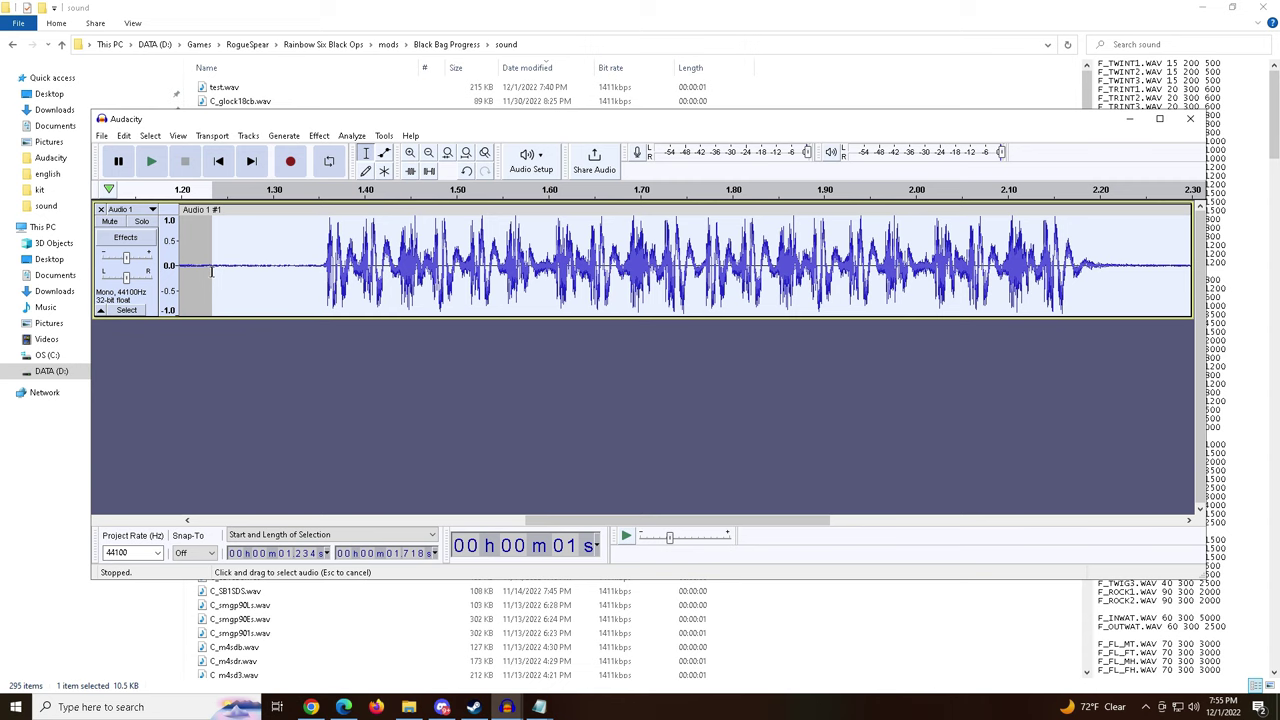
{"action": "left_click_drag", "start_coordinate": [618, 522], "coordinate": [763, 522]}
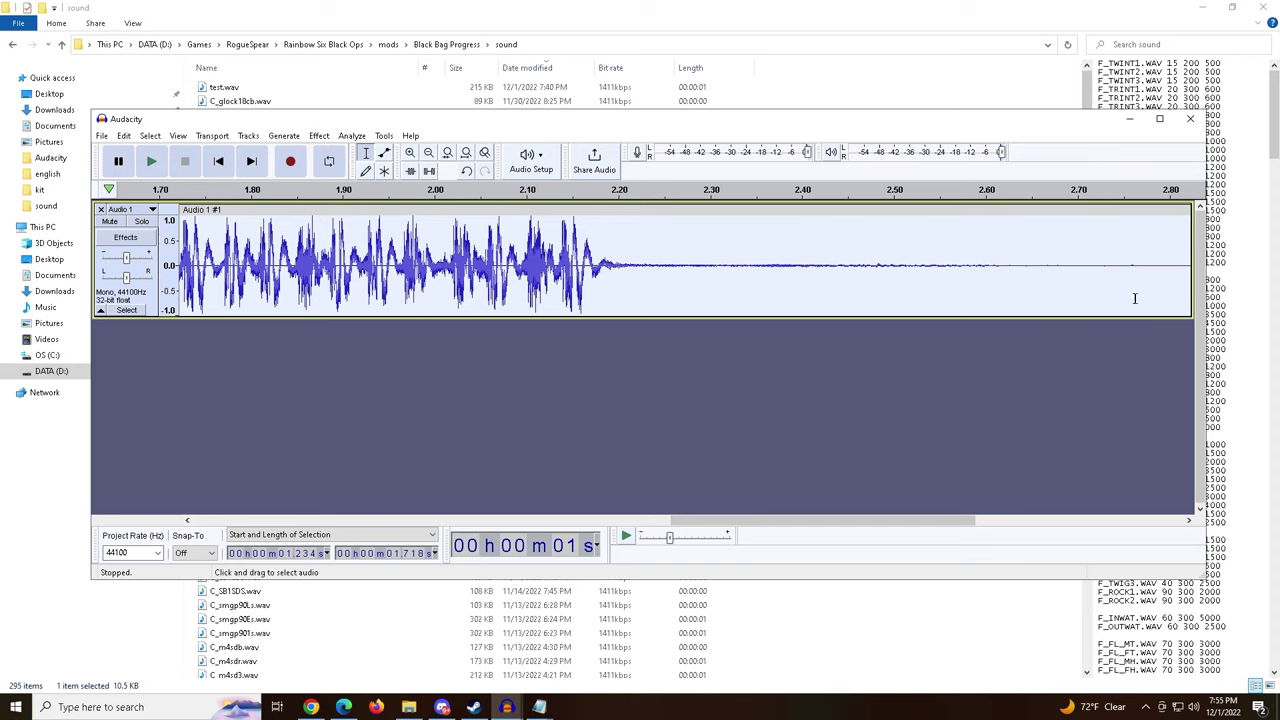
{"action": "left_click", "coordinate": [320, 137]}
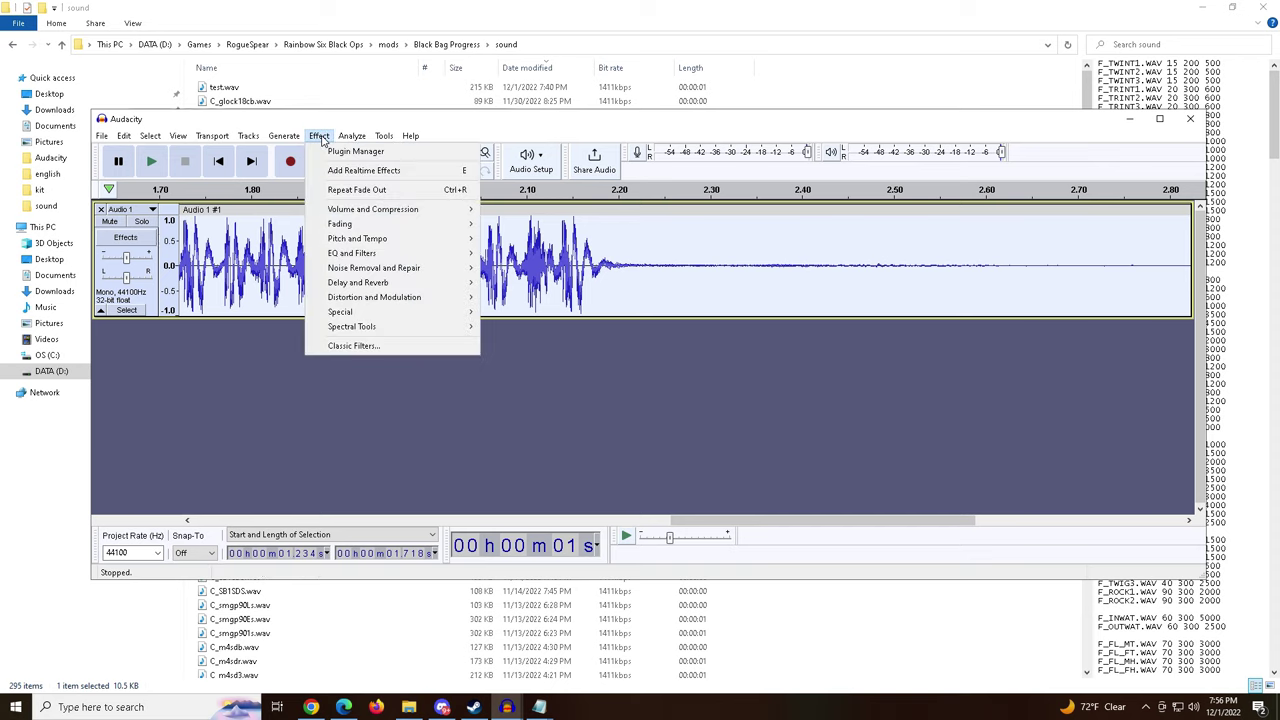
{"action": "mouse_move", "coordinate": [376, 228]}
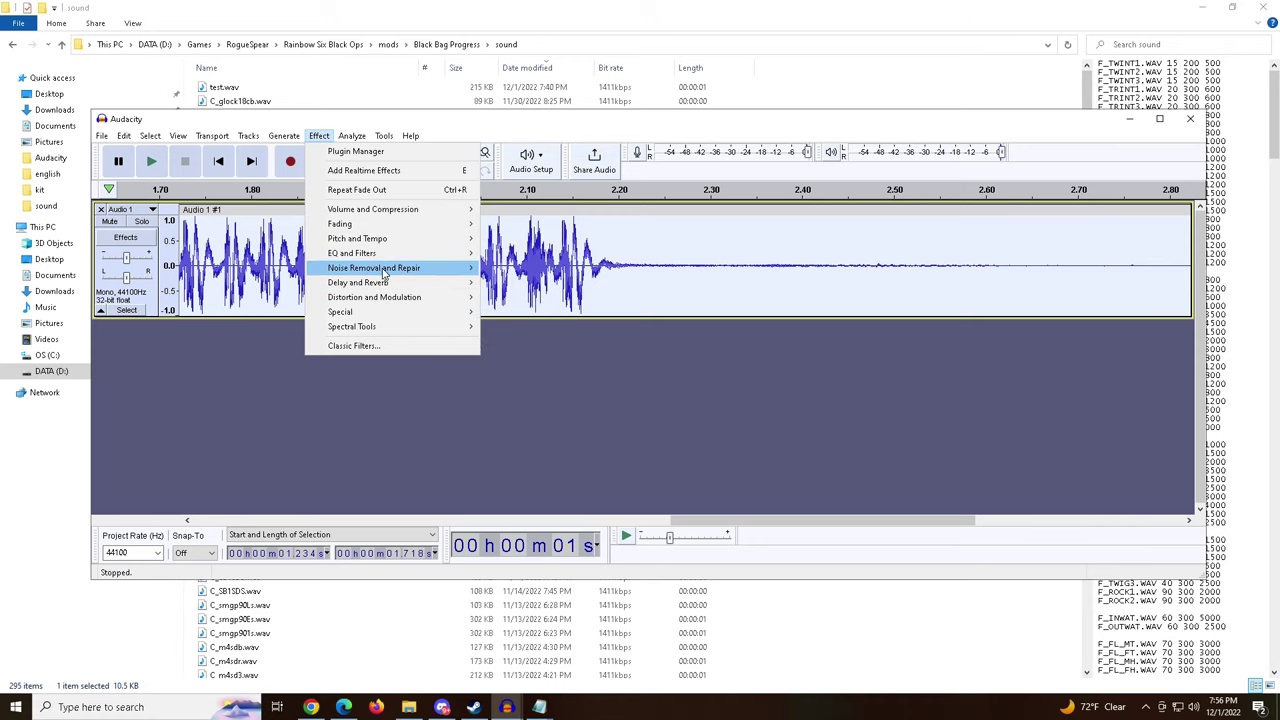
{"action": "mouse_move", "coordinate": [383, 274]}
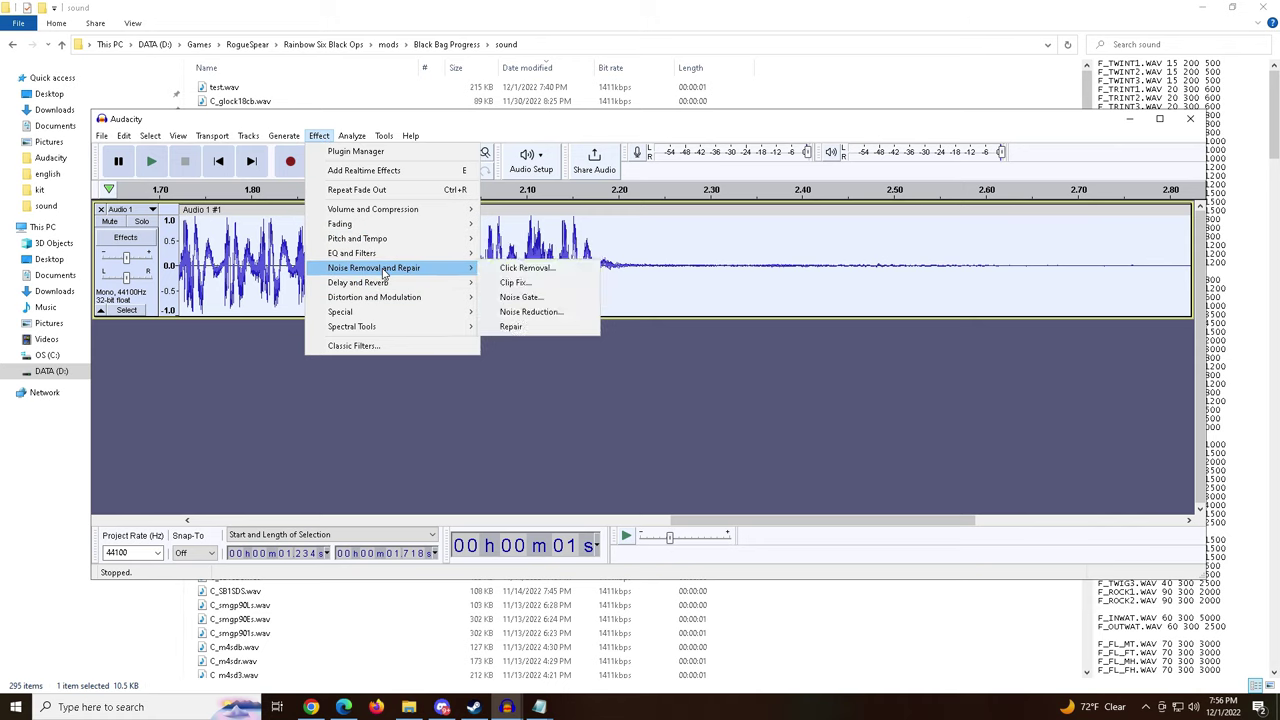
{"action": "left_click", "coordinate": [533, 312]}
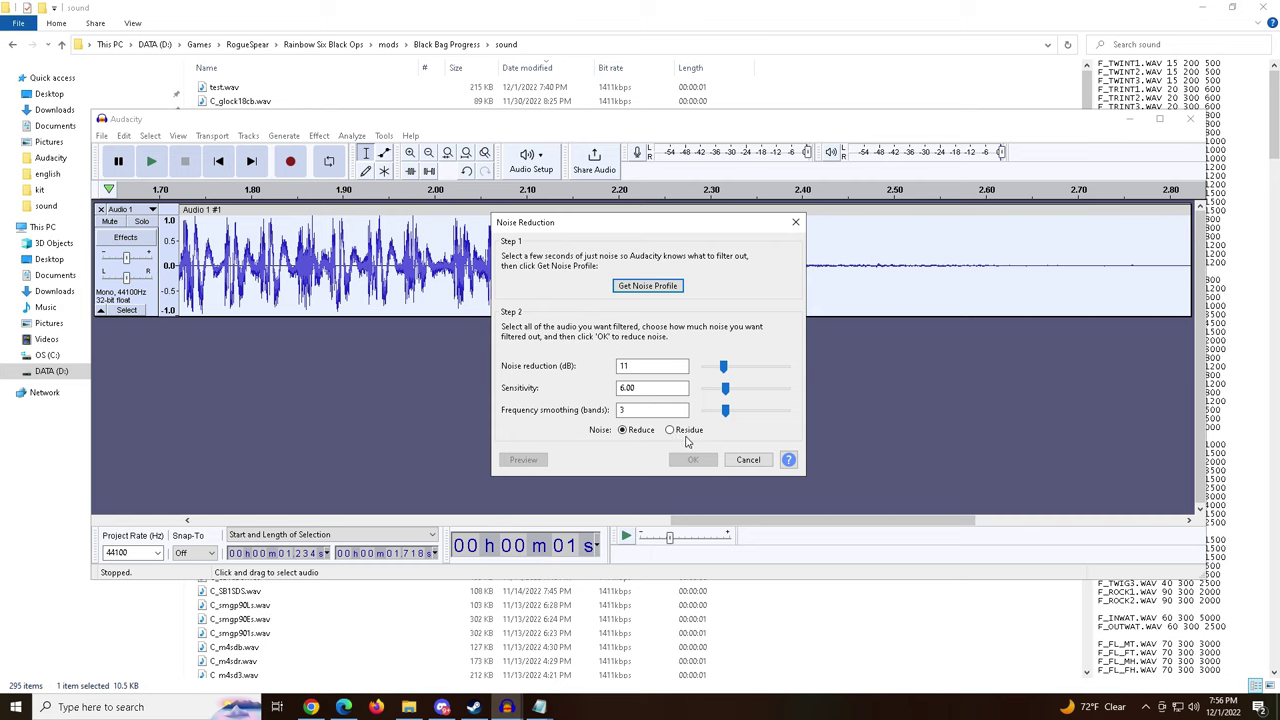
{"action": "left_click", "coordinate": [621, 410]}
{"action": "type", "text": "3"}
{"action": "left_click", "coordinate": [742, 461]}
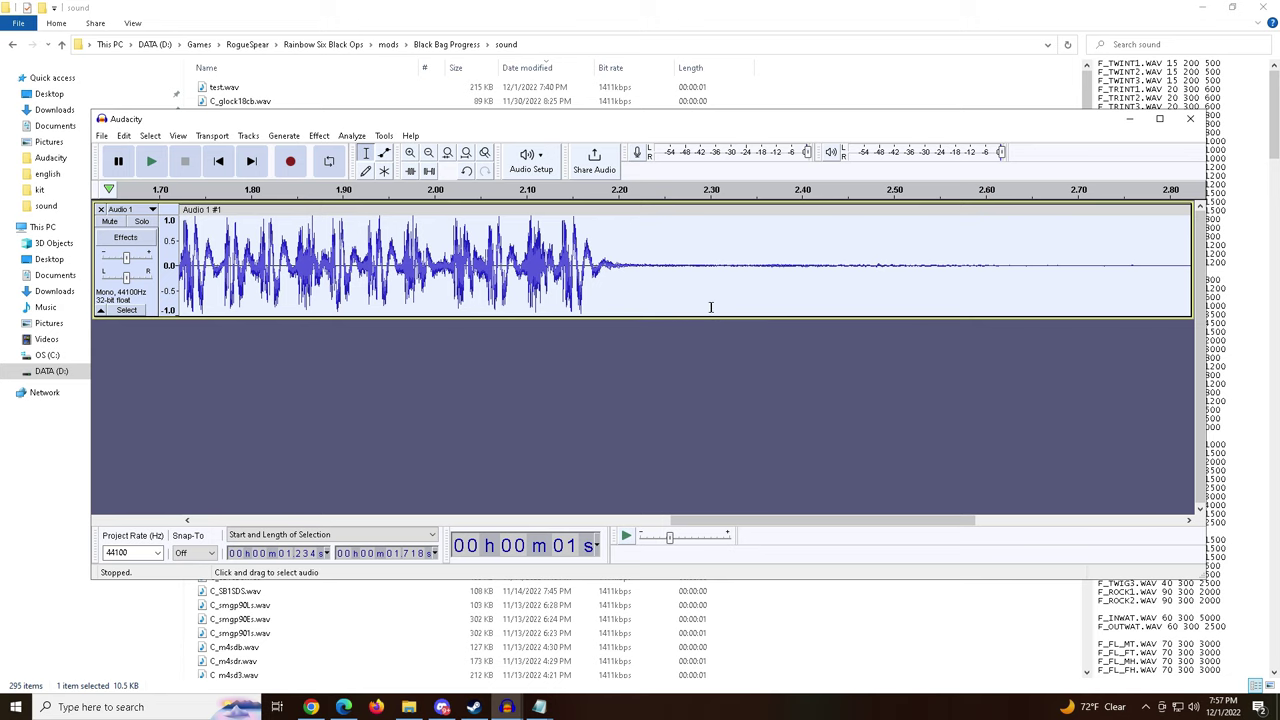
Amplify about 0.11 s of quiet background noise near the track's start, from about 0.15 s, by -50 dB.
{"action": "left_click_drag", "start_coordinate": [757, 521], "coordinate": [220, 498]}
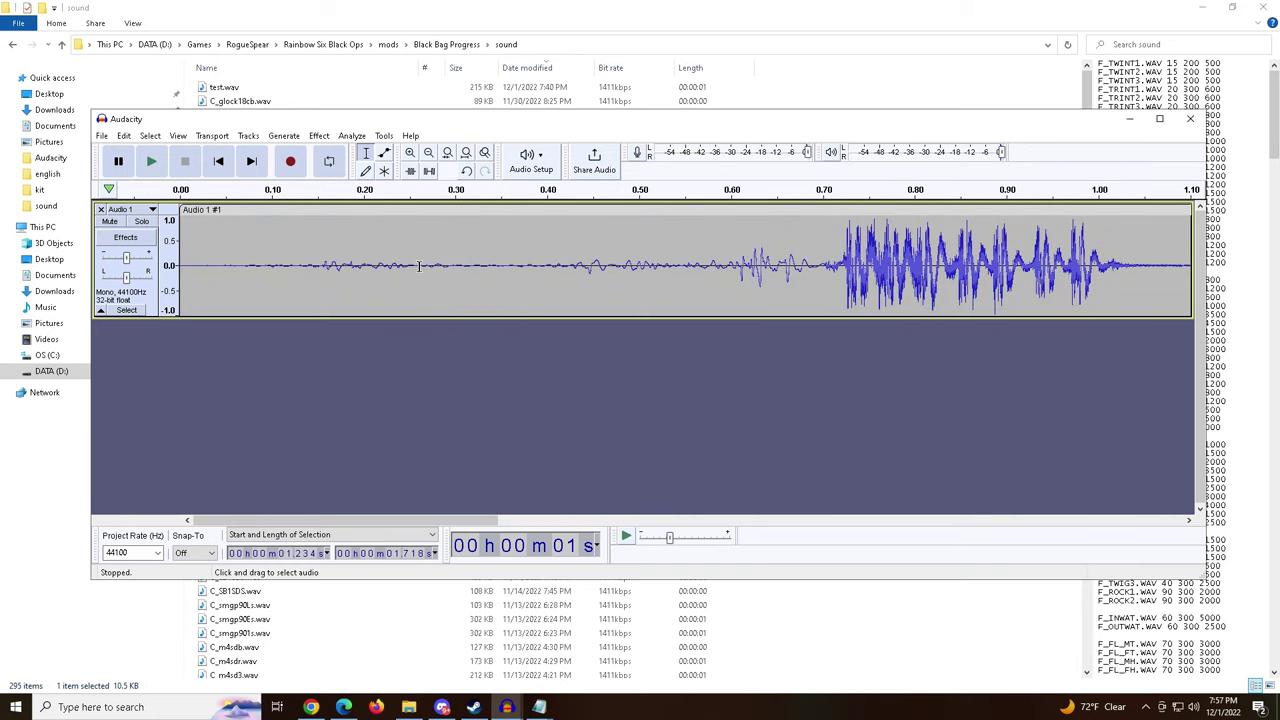
{"action": "left_click_drag", "start_coordinate": [420, 265], "coordinate": [321, 268]}
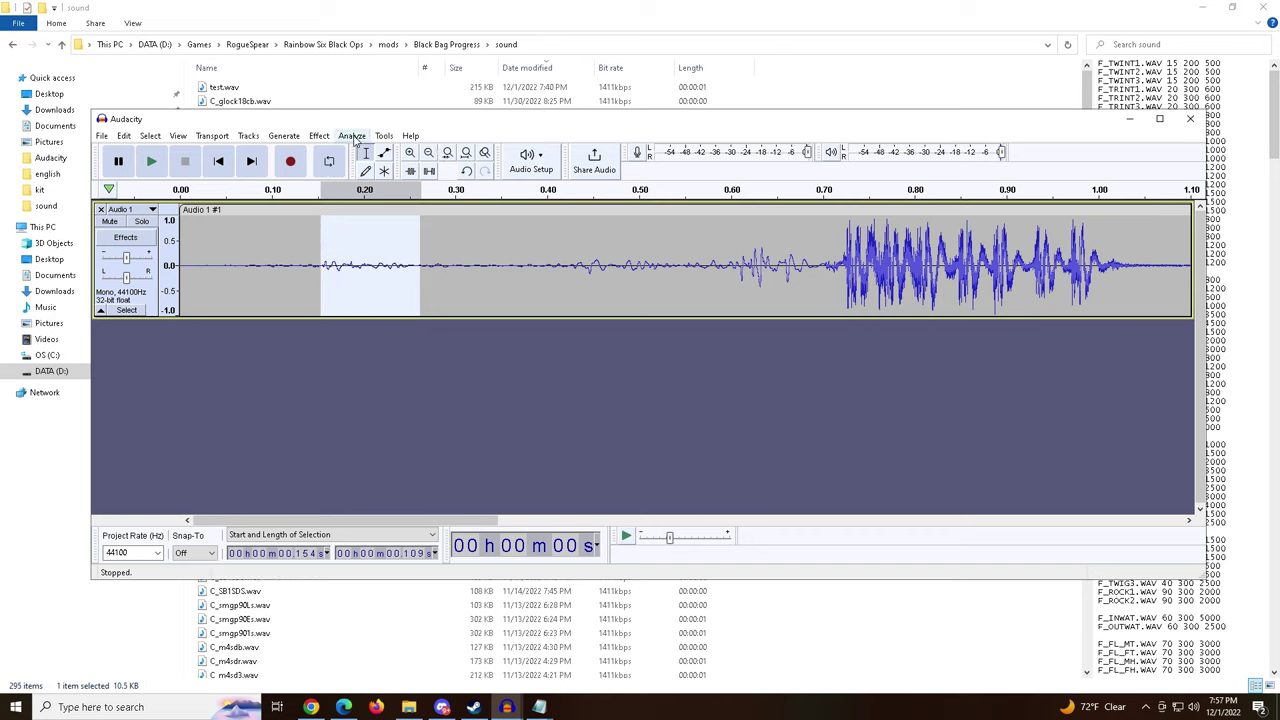
{"action": "left_click", "coordinate": [319, 136]}
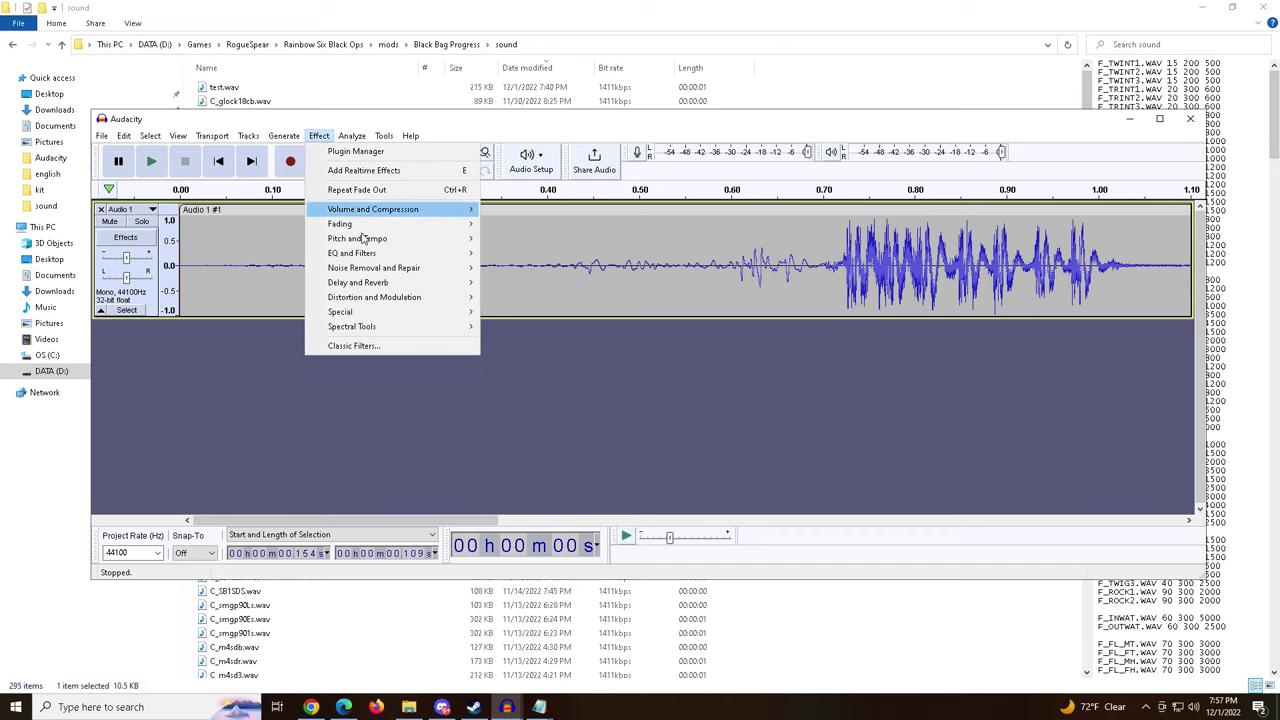
{"action": "mouse_move", "coordinate": [372, 220]}
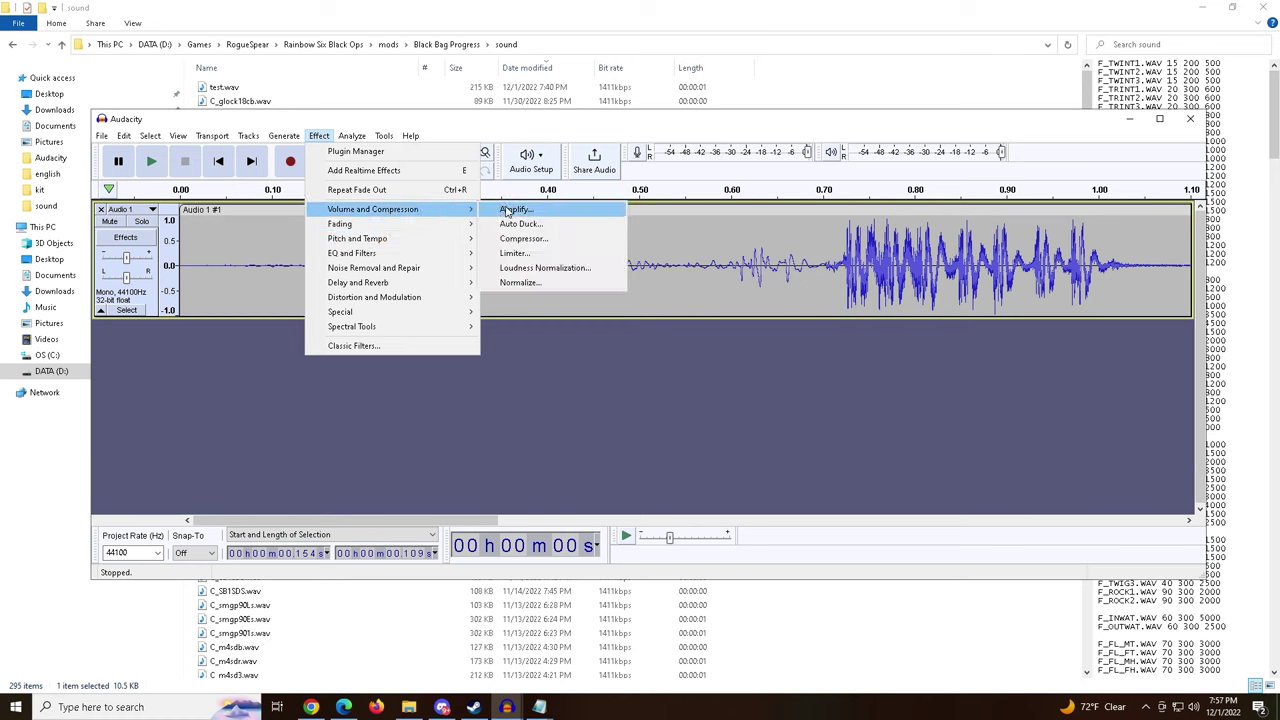
{"action": "left_click", "coordinate": [505, 210]}
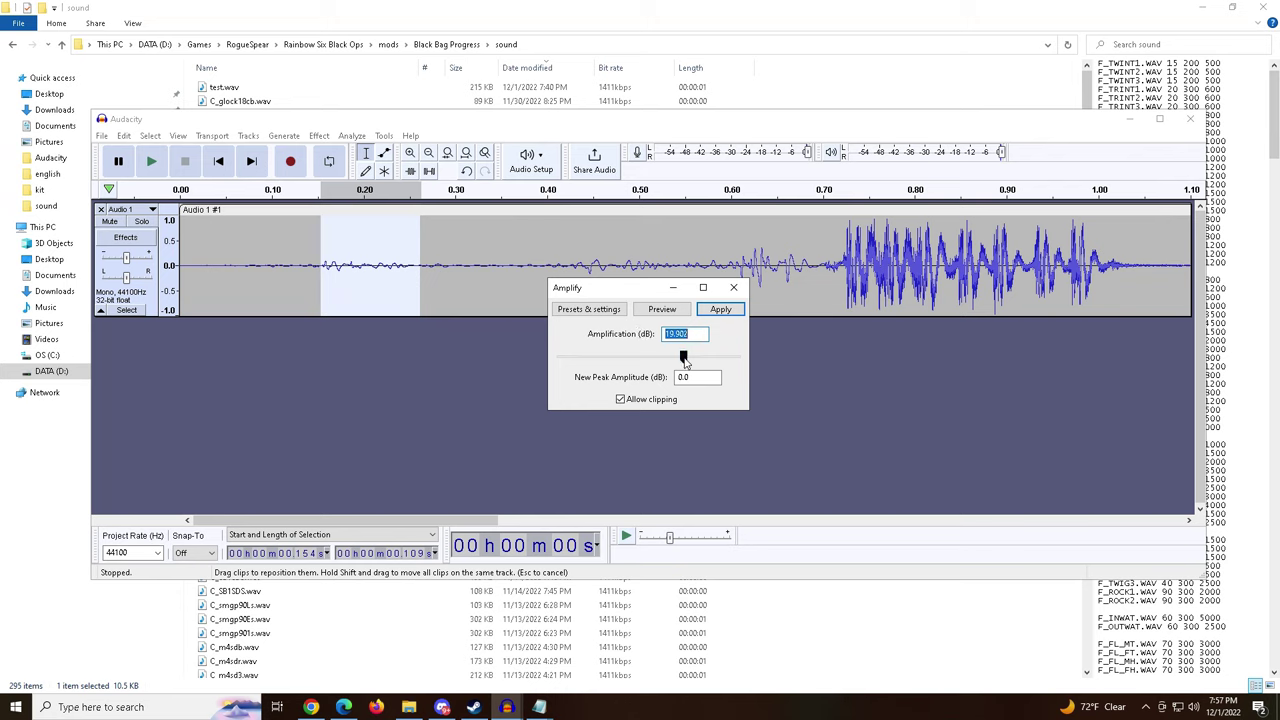
{"action": "left_click_drag", "start_coordinate": [683, 358], "coordinate": [551, 364]}
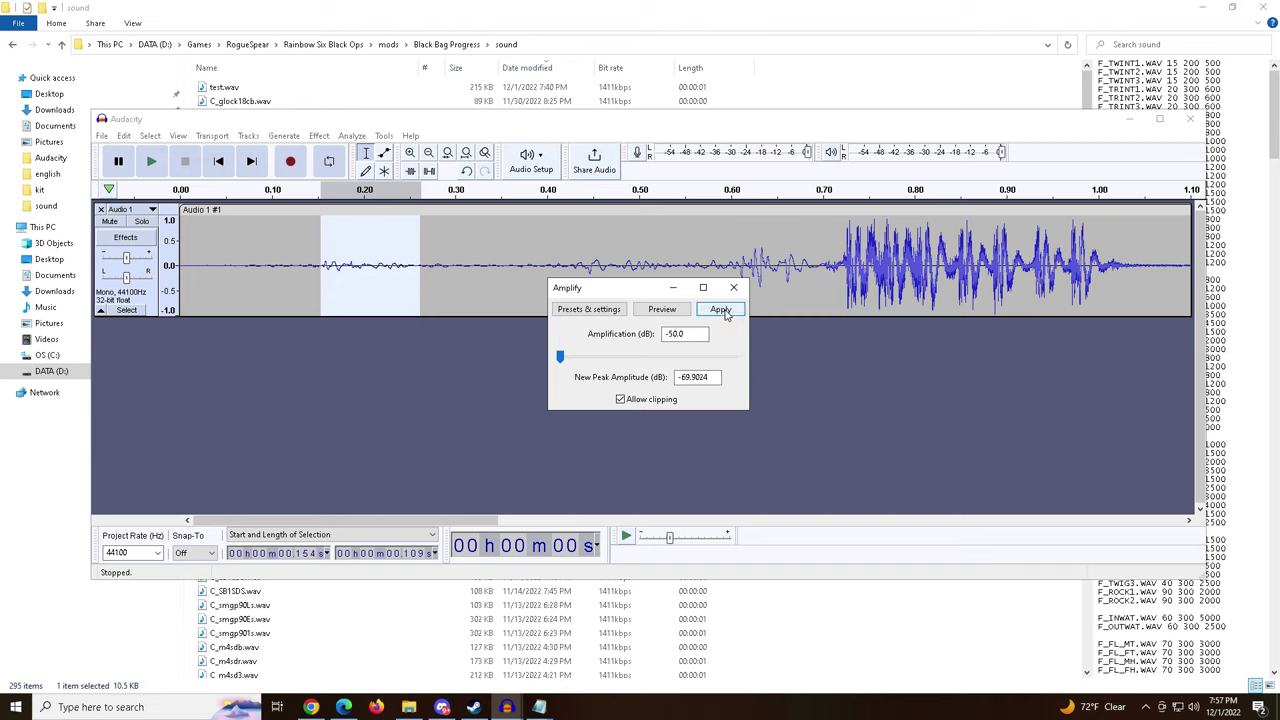
{"action": "left_click", "coordinate": [722, 314]}
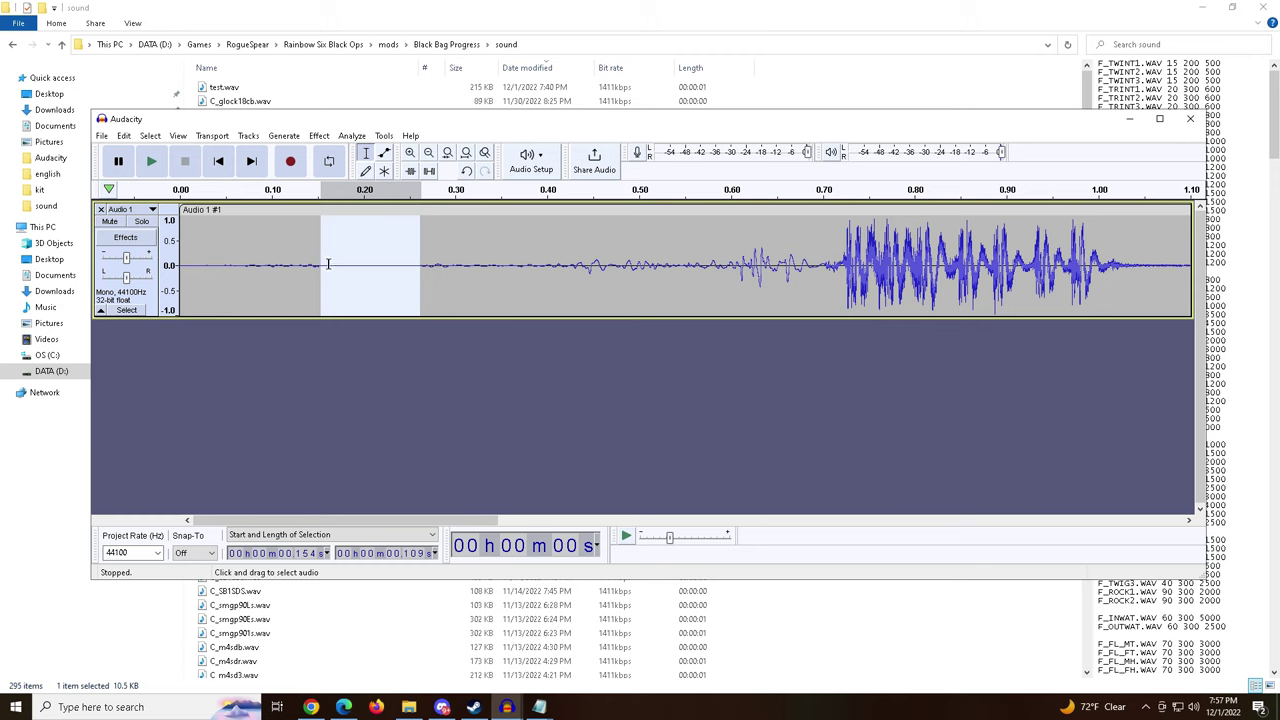
Play about 0.09 s within the silenced stretch near the track's start, and clear the selection.
{"action": "left_click_drag", "start_coordinate": [328, 263], "coordinate": [414, 271]}
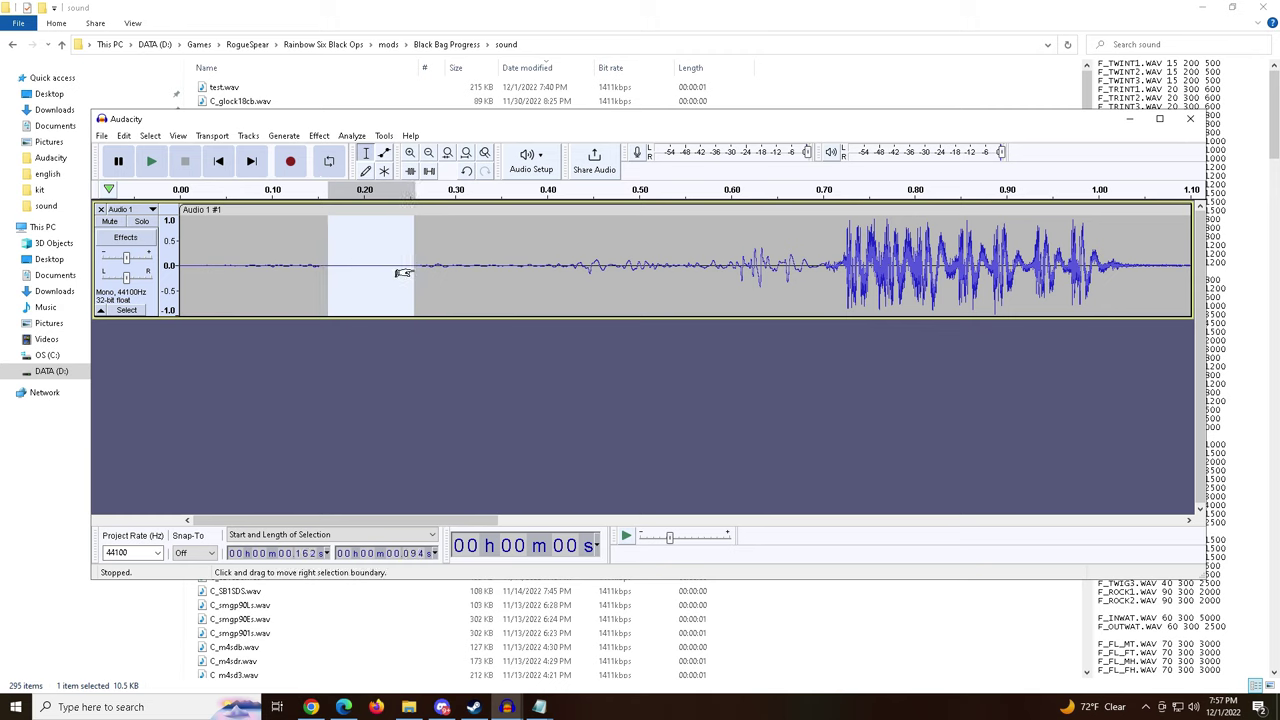
{"action": "left_click", "coordinate": [157, 165]}
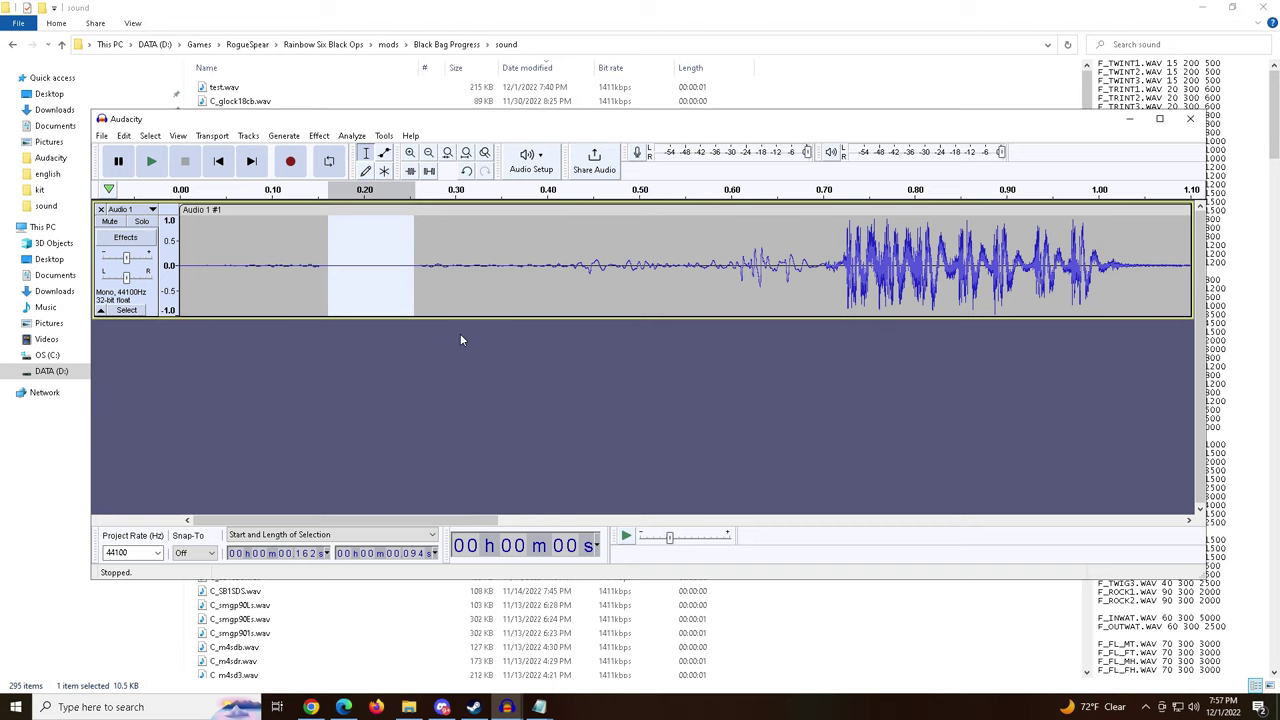
{"action": "left_click", "coordinate": [455, 292]}
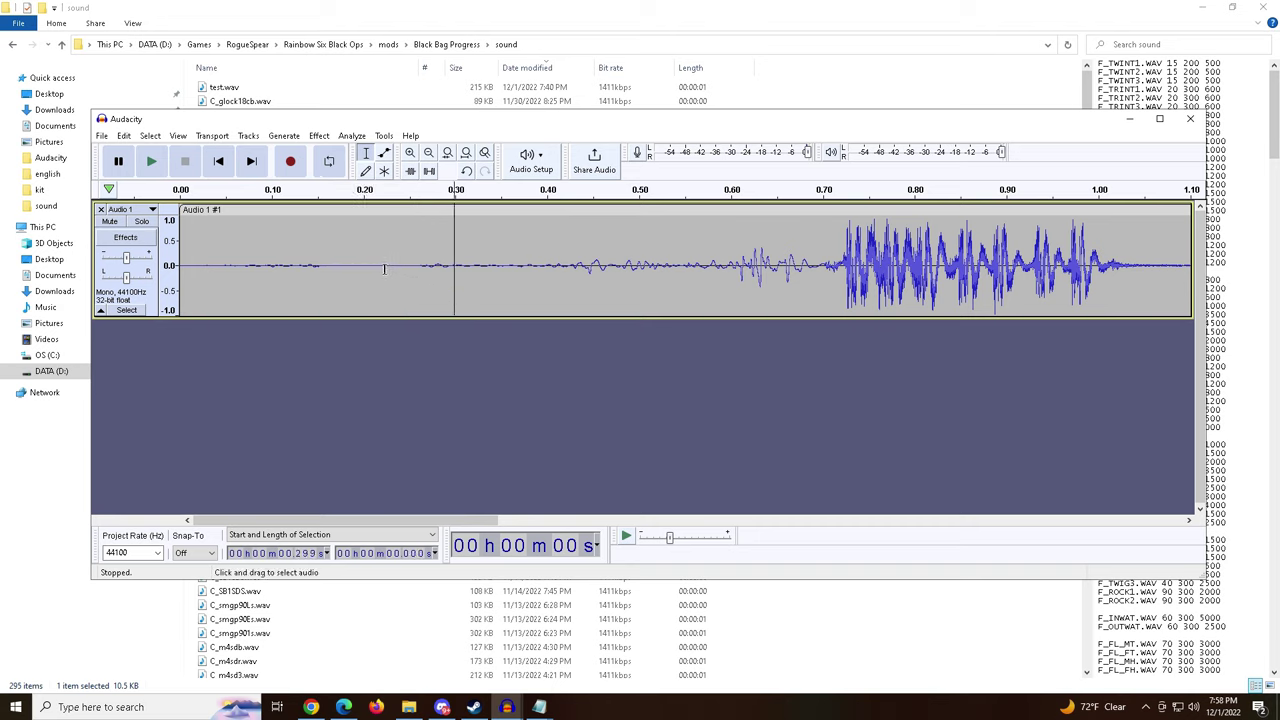
Select about 0.05 s of the silenced stretch from about 0.19 s and try an Amplify setting of -50 dB, cancelling without applying it.
{"action": "left_click_drag", "start_coordinate": [358, 266], "coordinate": [398, 266]}
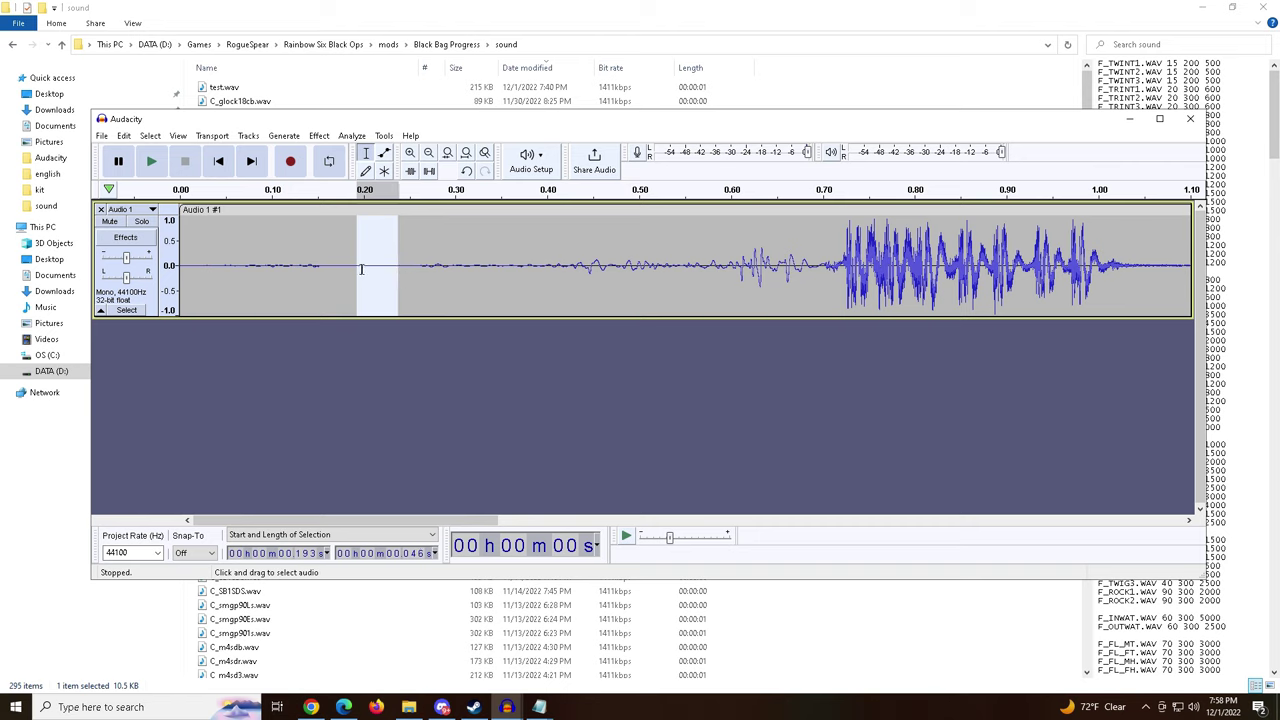
{"action": "left_click", "coordinate": [319, 135]}
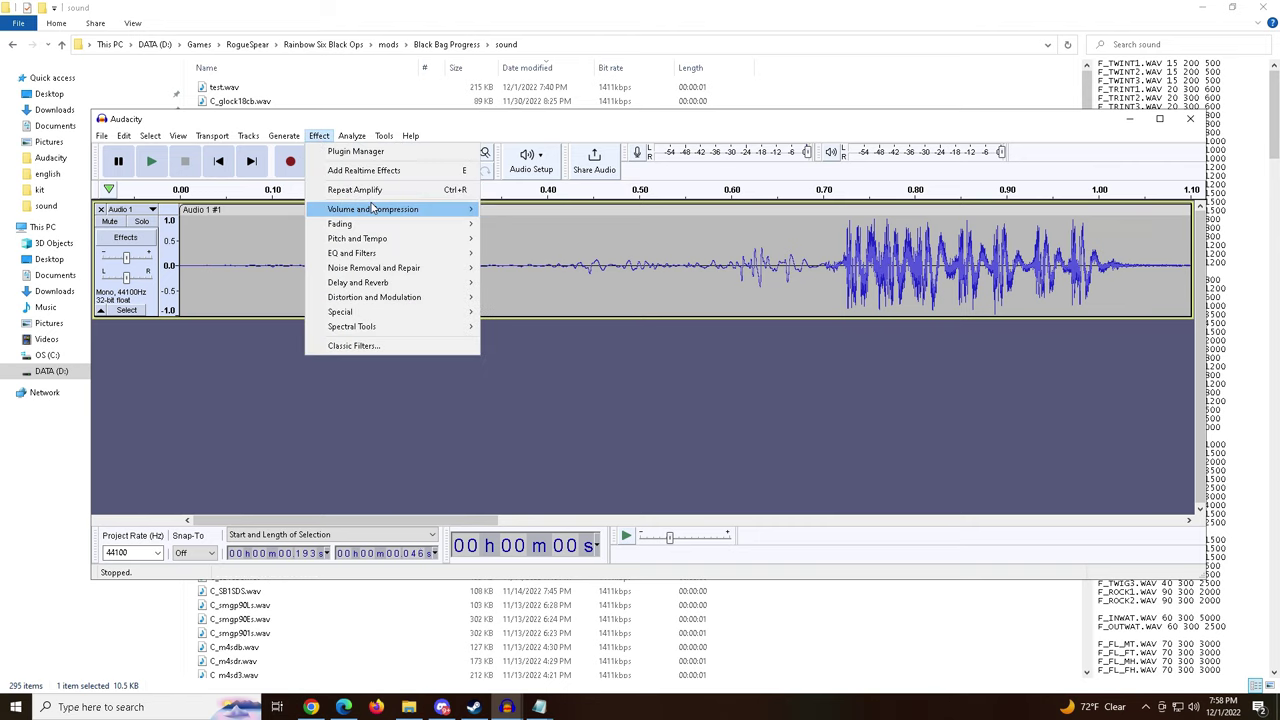
{"action": "mouse_move", "coordinate": [376, 210]}
{"action": "left_click", "coordinate": [534, 216]}
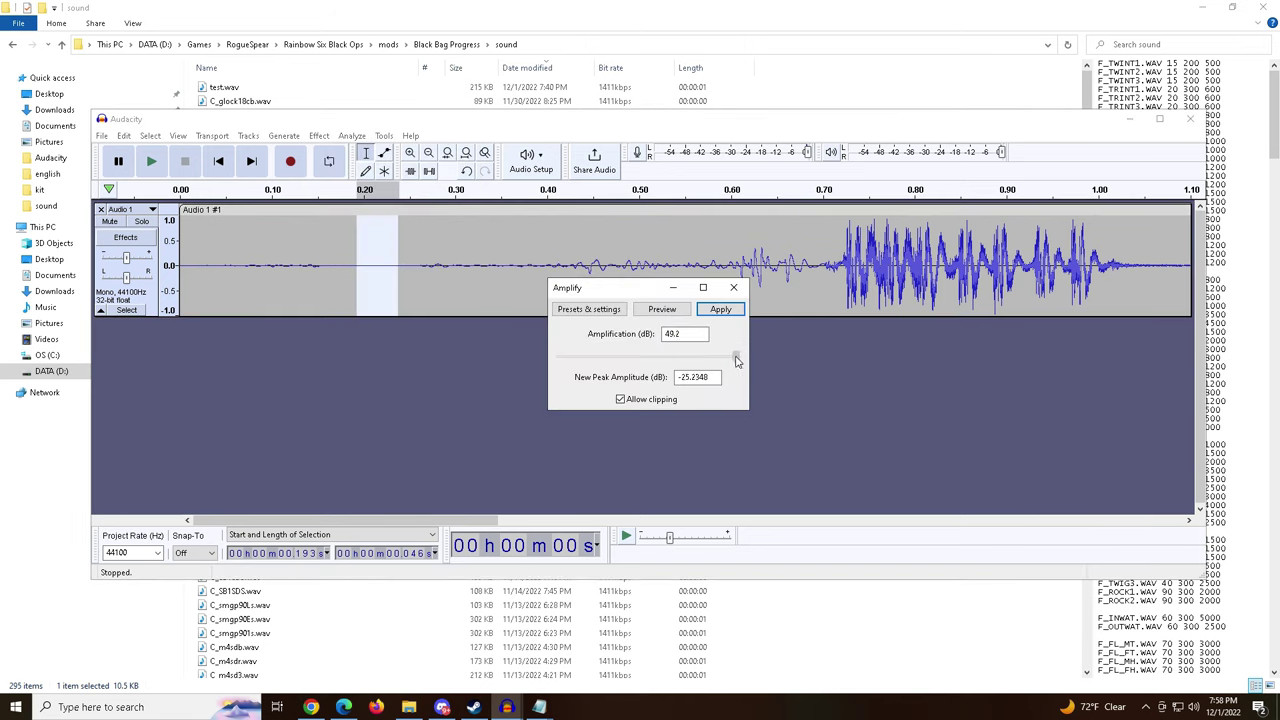
{"action": "left_click_drag", "start_coordinate": [737, 358], "coordinate": [360, 368]}
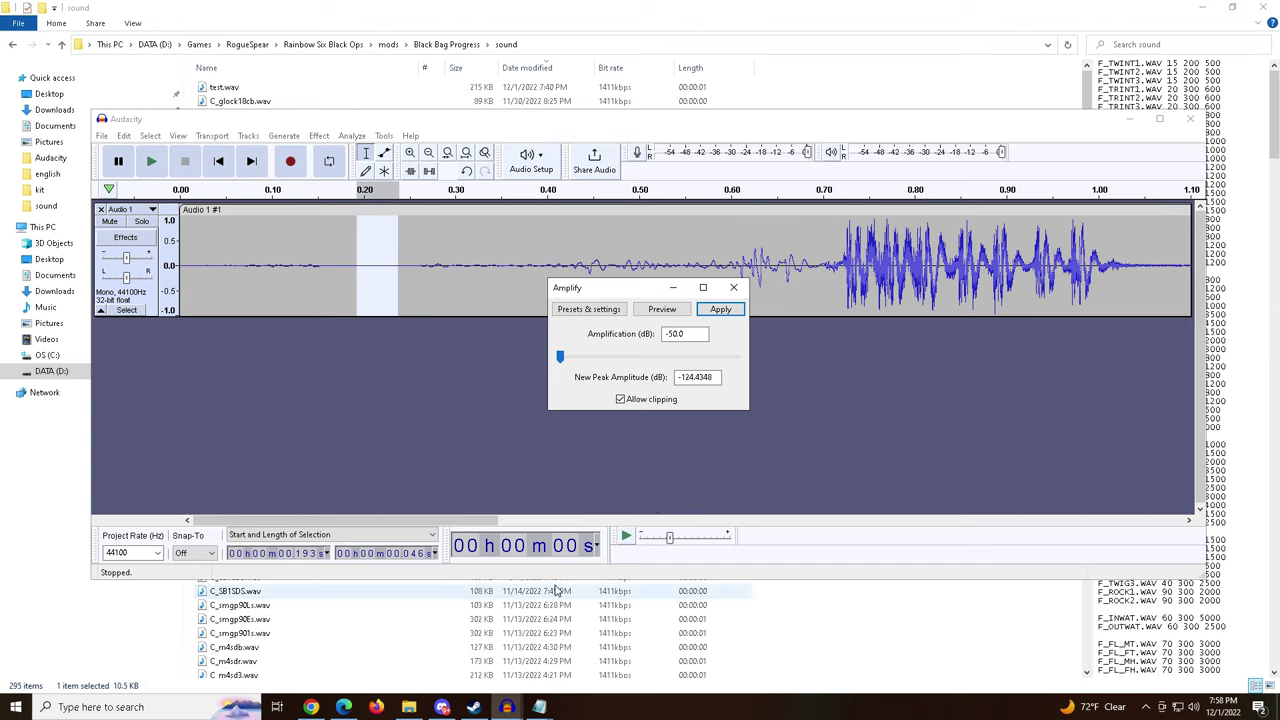
{"action": "left_click", "coordinate": [733, 287]}
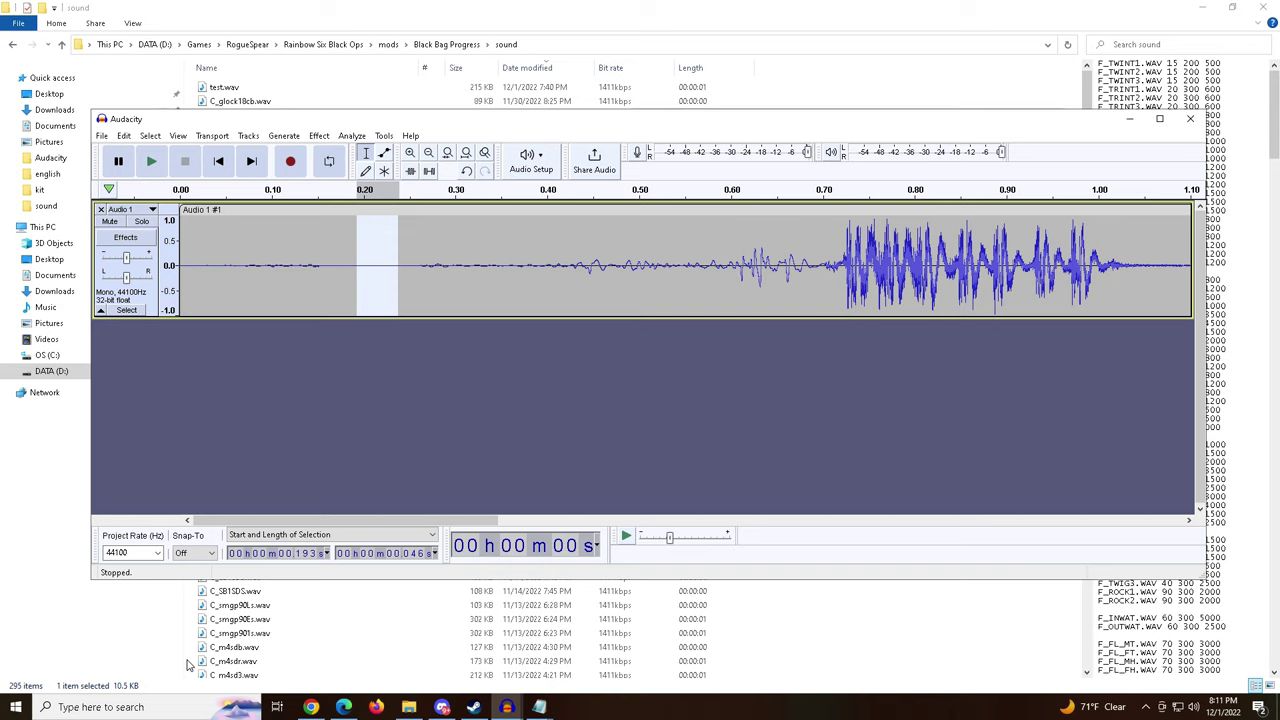
{"action": "key", "text": "alt+z"}
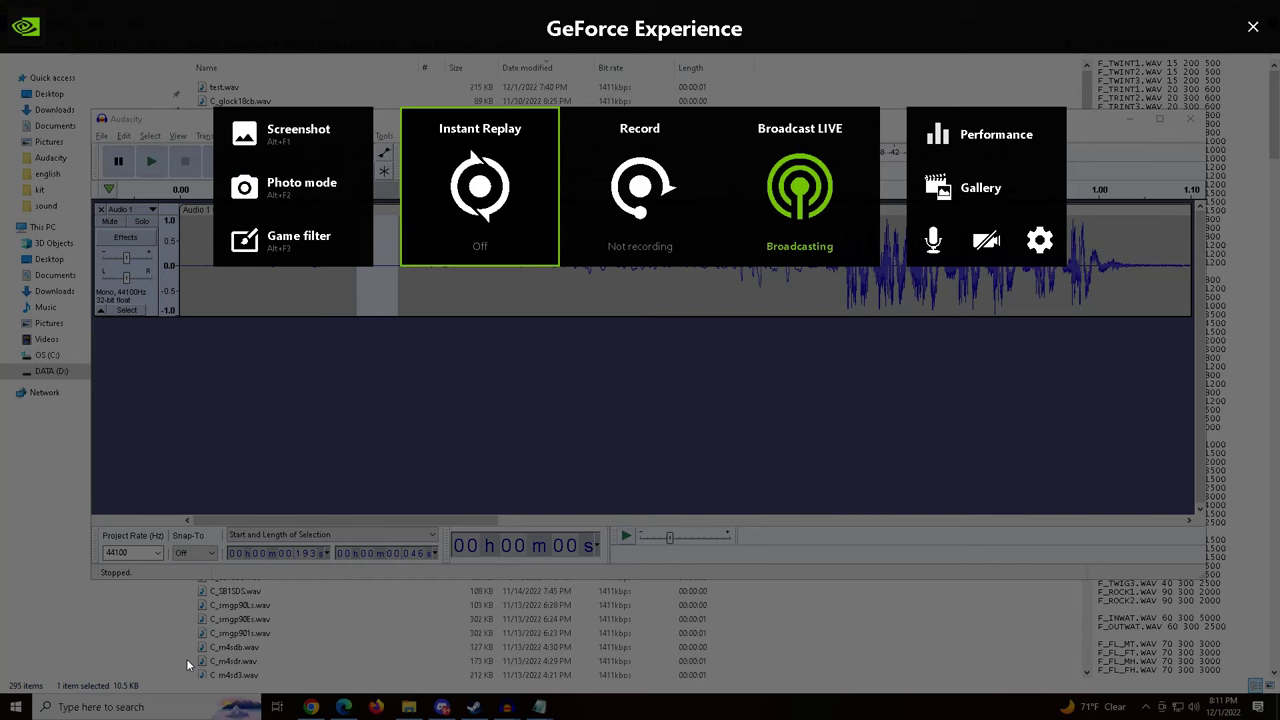